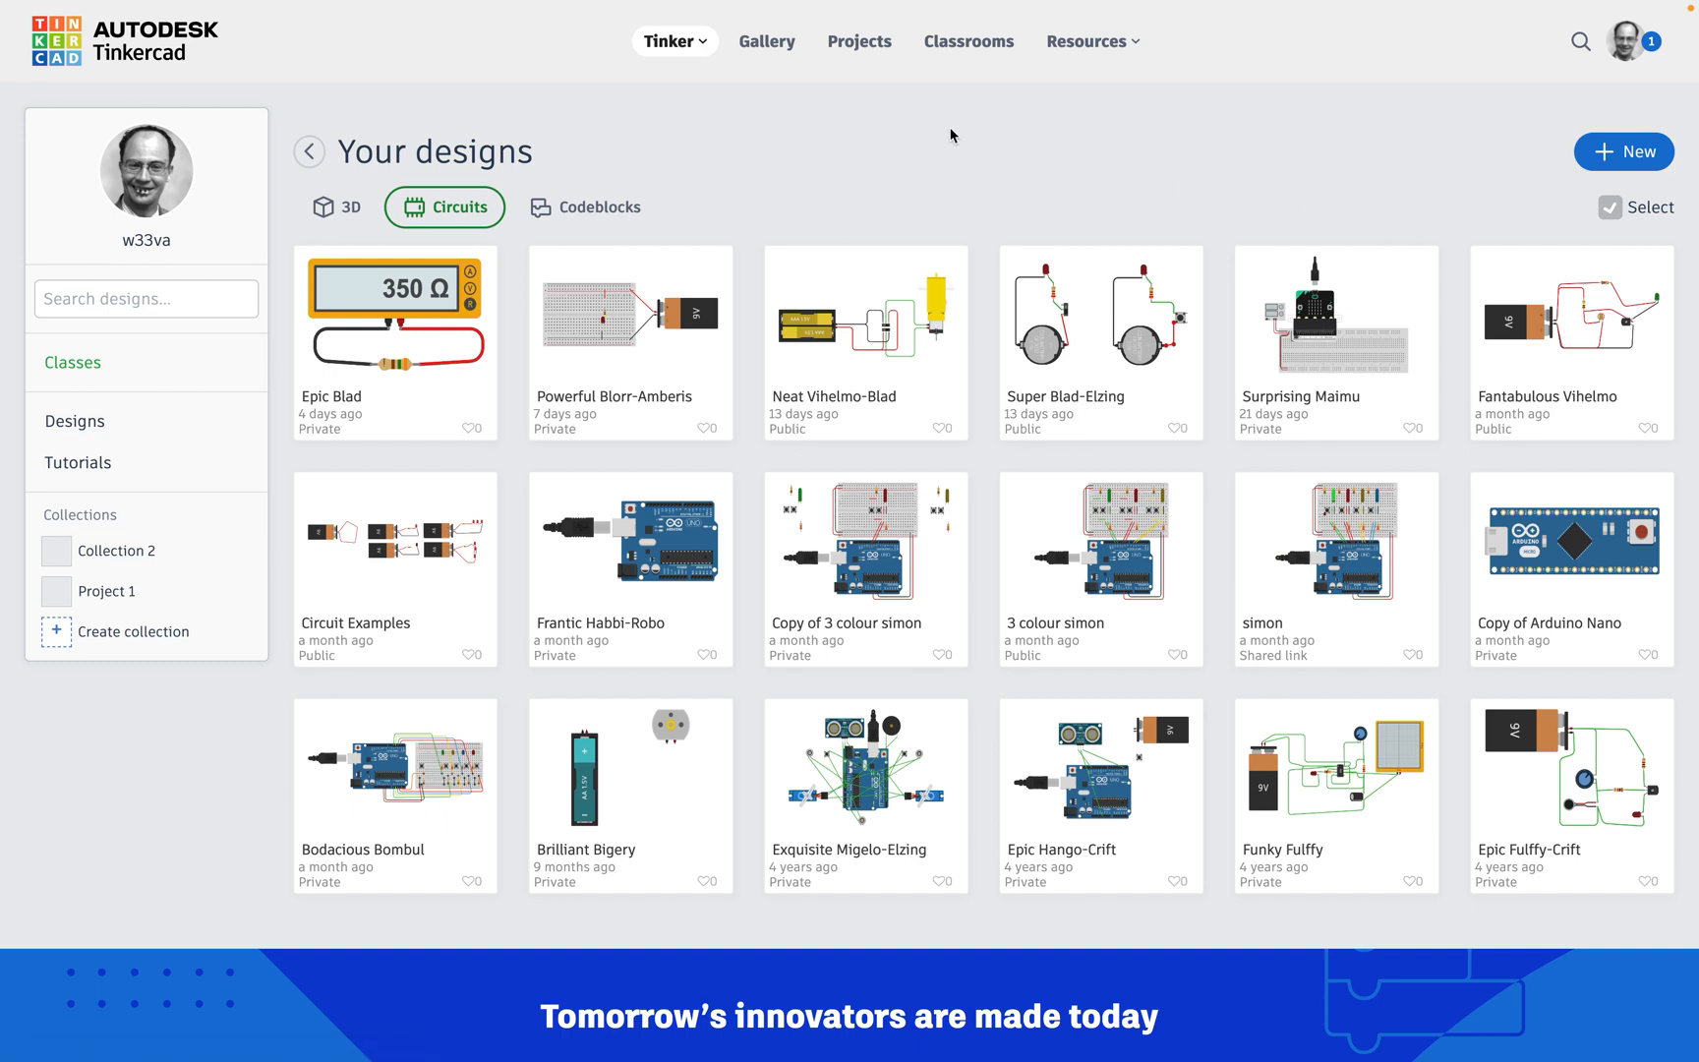
# - Create a new circuit design and place a small breadboard in the middle of the workspace
pyautogui.click(1607, 165)
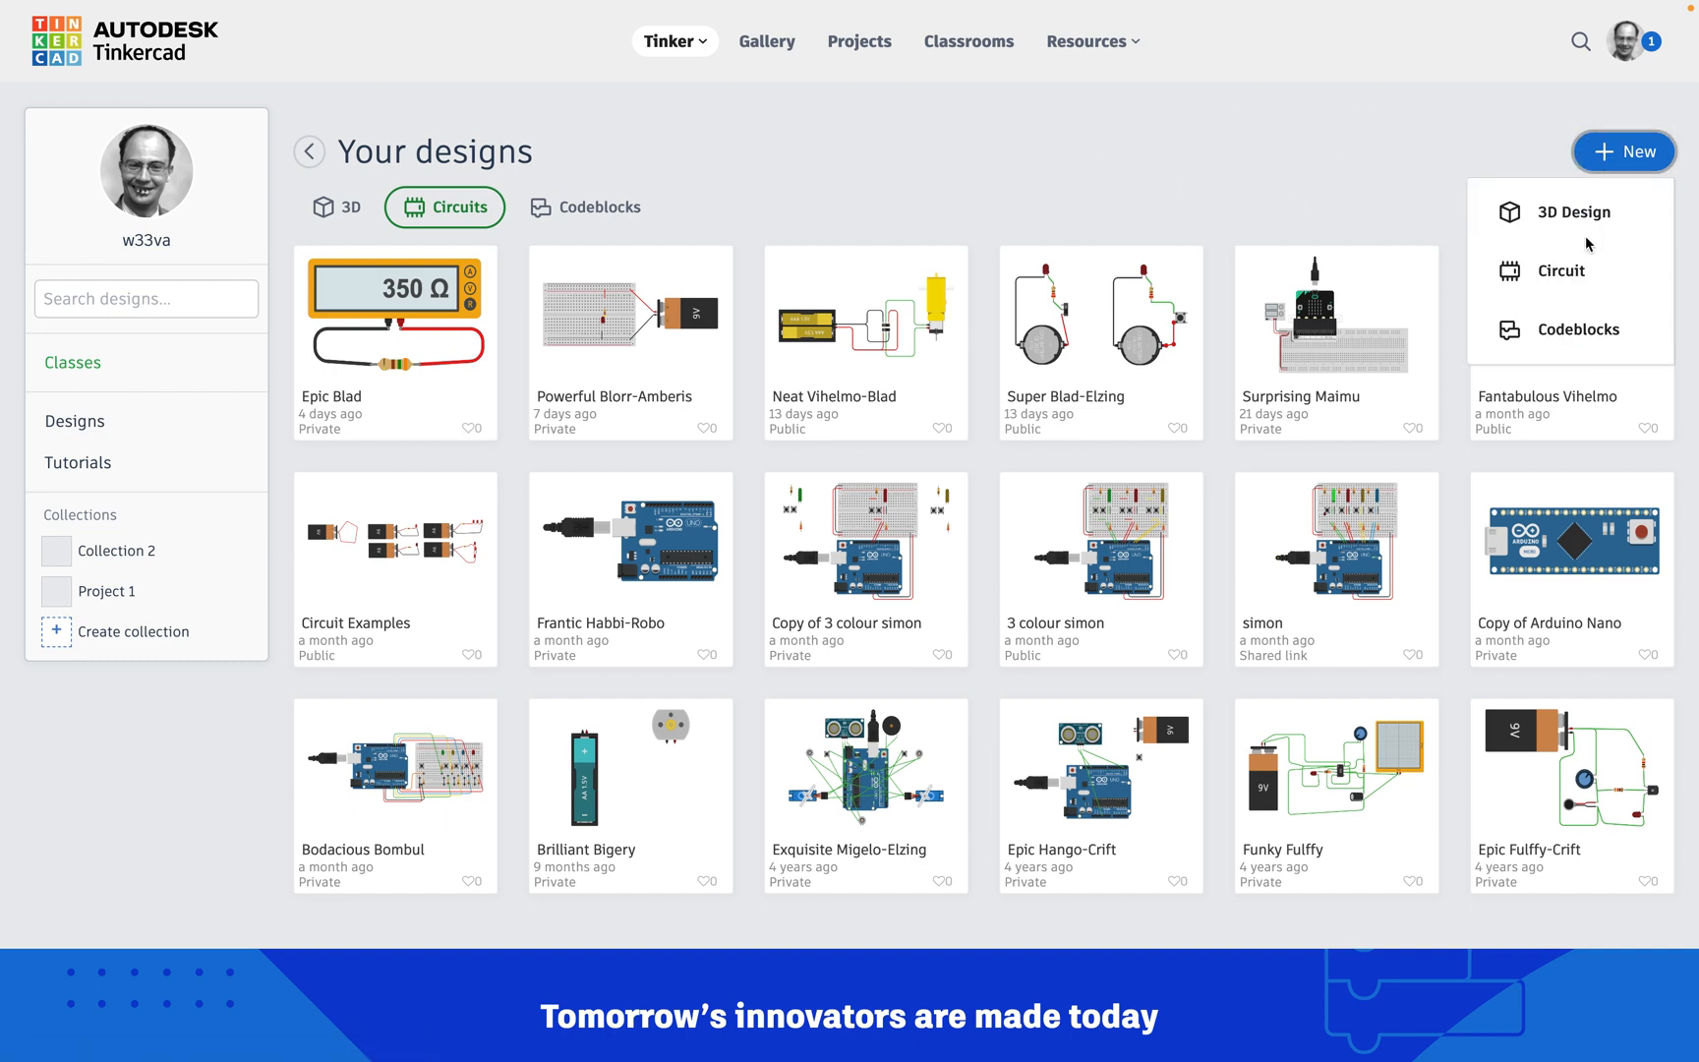
pyautogui.click(1561, 271)
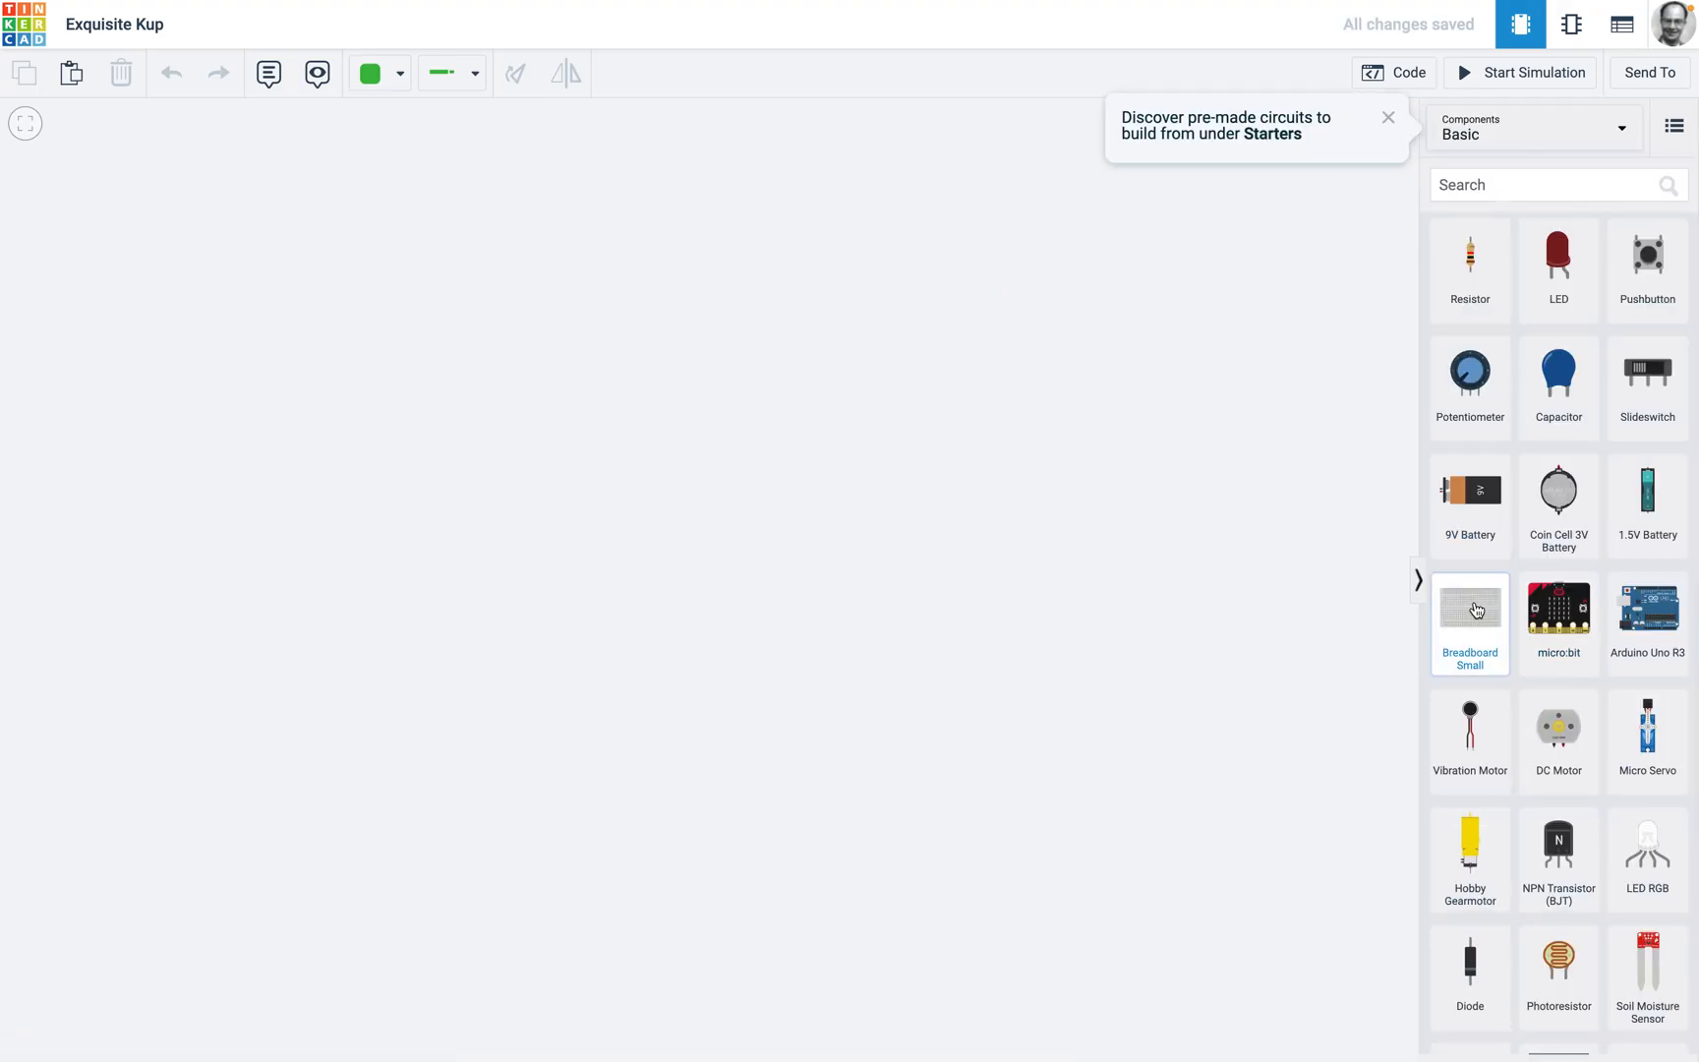
pyautogui.moveTo(1476, 609); pyautogui.dragTo(809, 485)
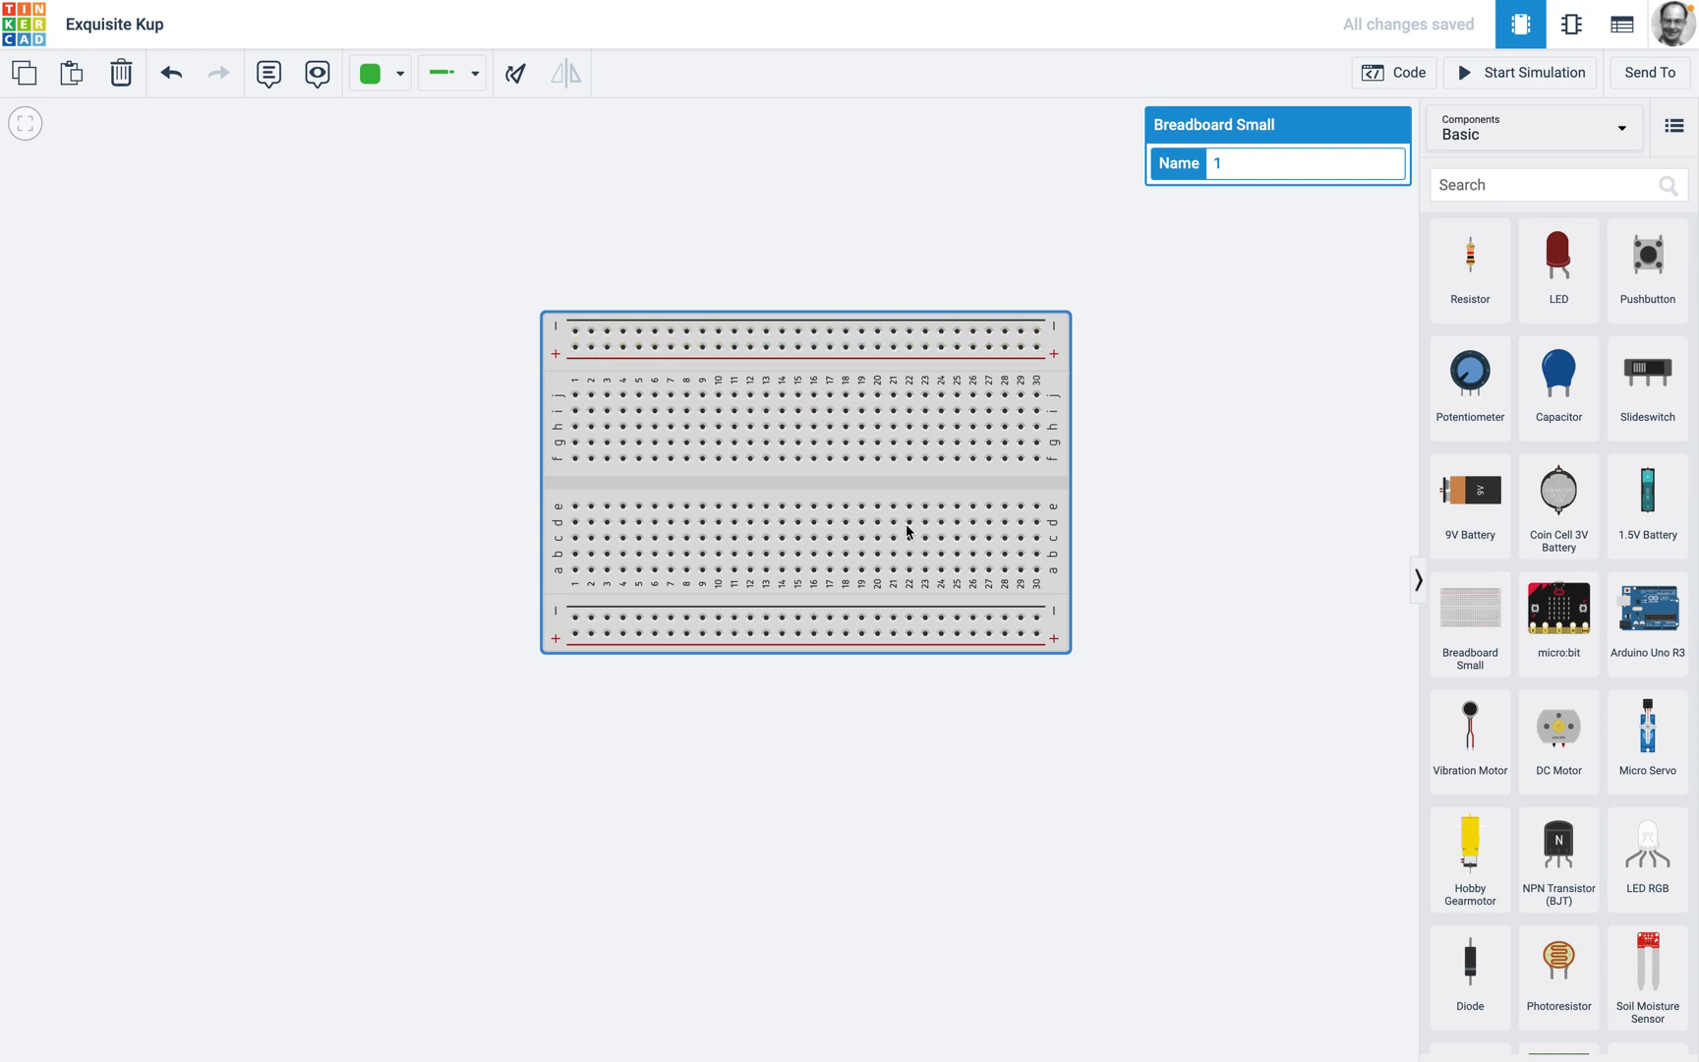
# - Add a second small breadboard and line the two boards up side by side
pyautogui.moveTo(1479, 615); pyautogui.dragTo(408, 380)
pyautogui.moveTo(701, 346); pyautogui.dragTo(345, 359)
pyautogui.moveTo(1245, 542); pyautogui.dragTo(924, 428)
pyautogui.moveTo(1003, 518); pyautogui.dragTo(1043, 536)
pyautogui.moveTo(1274, 501); pyautogui.dragTo(797, 372)
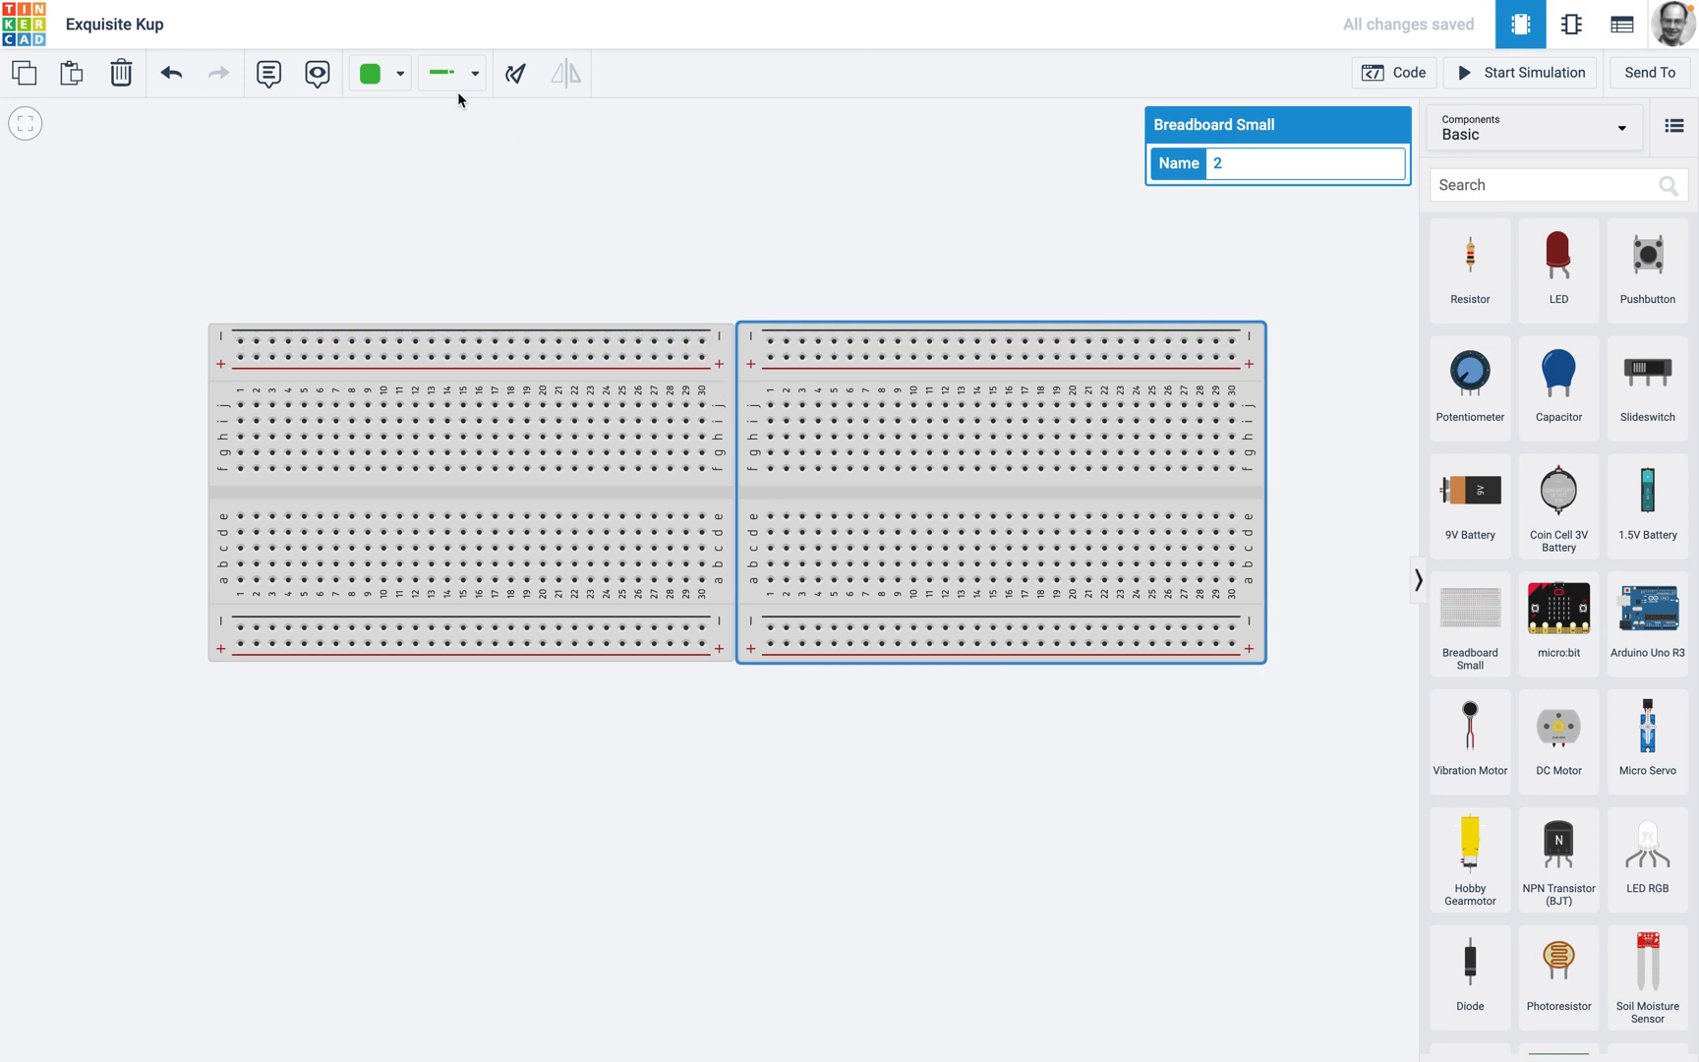
# - Connect the upper negative rails of the two breadboards with a black wire
pyautogui.click(374, 76)
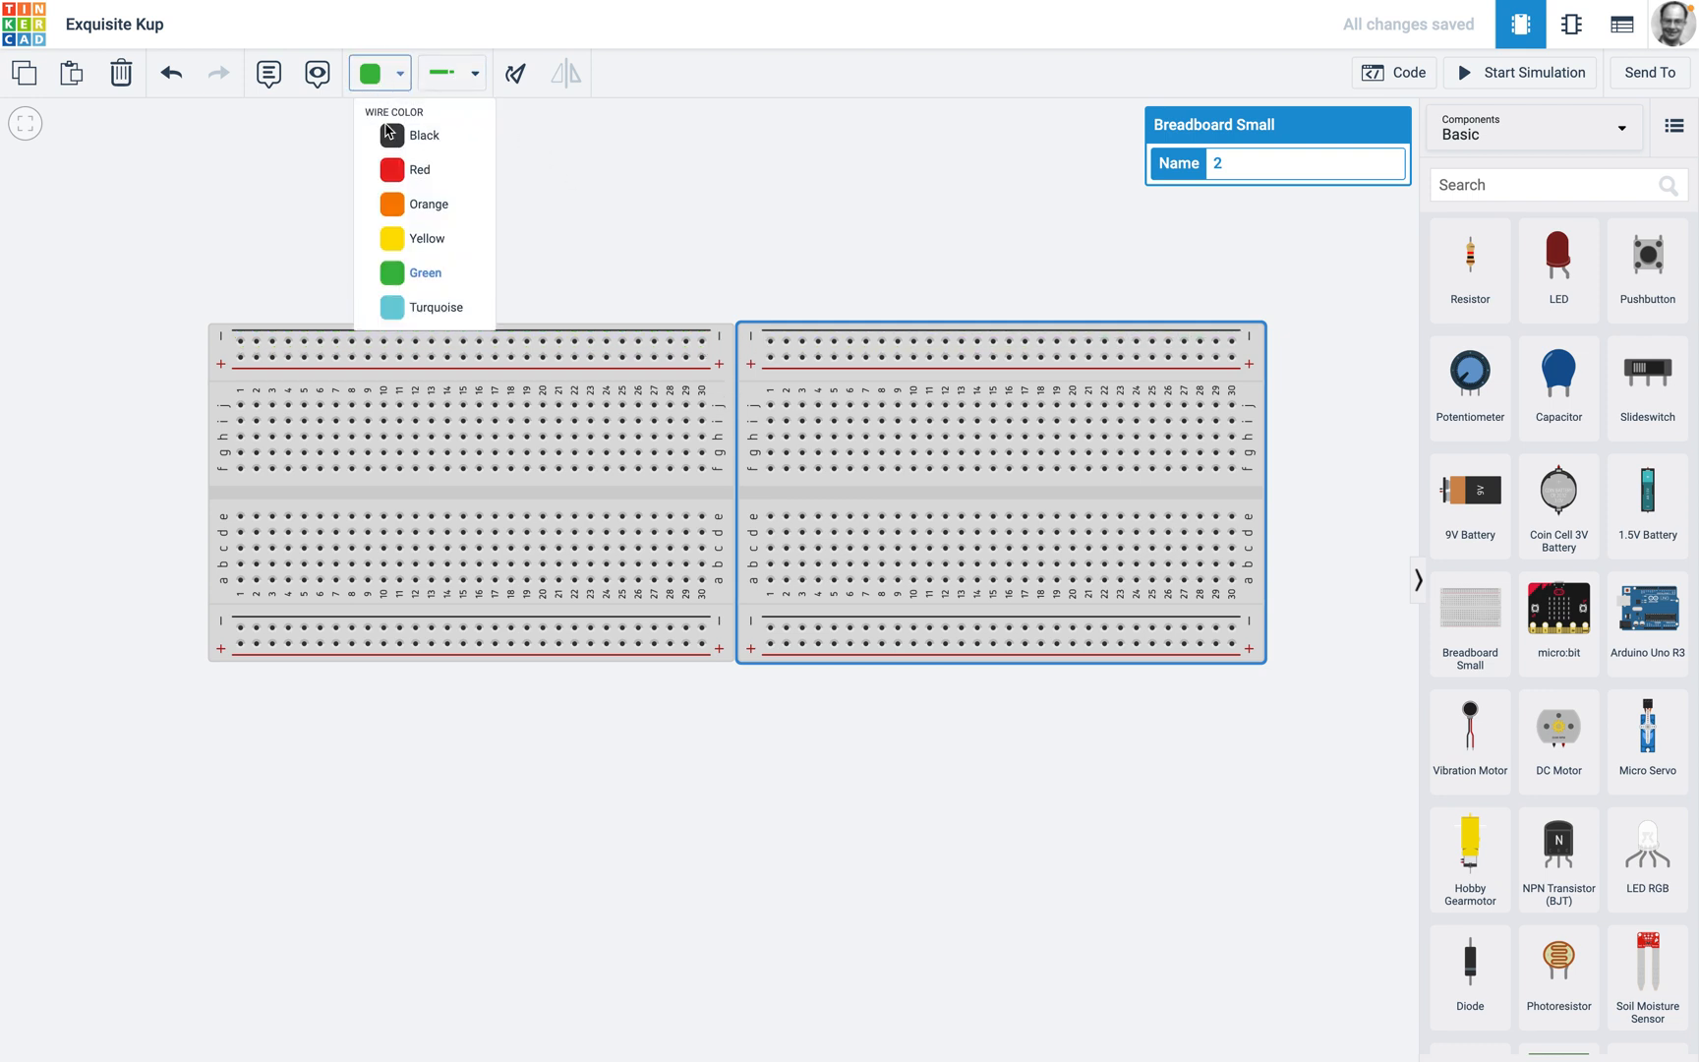
pyautogui.click(389, 132)
pyautogui.click(702, 342)
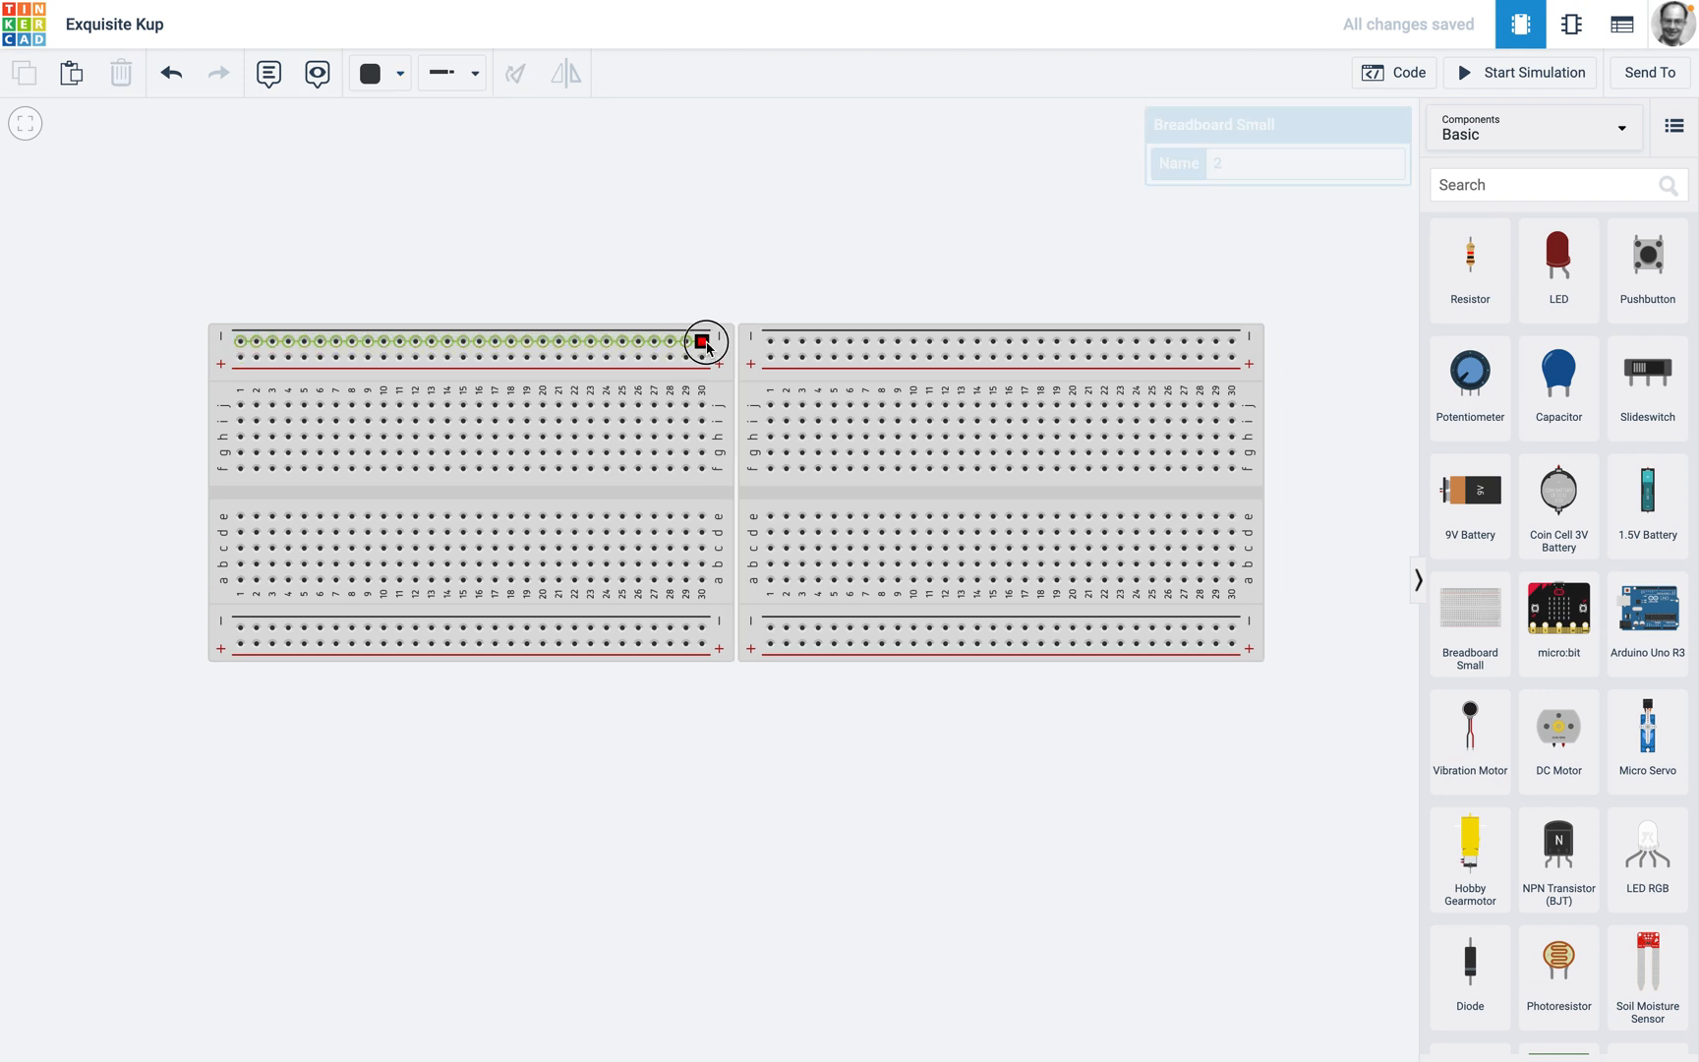
pyautogui.click(770, 341)
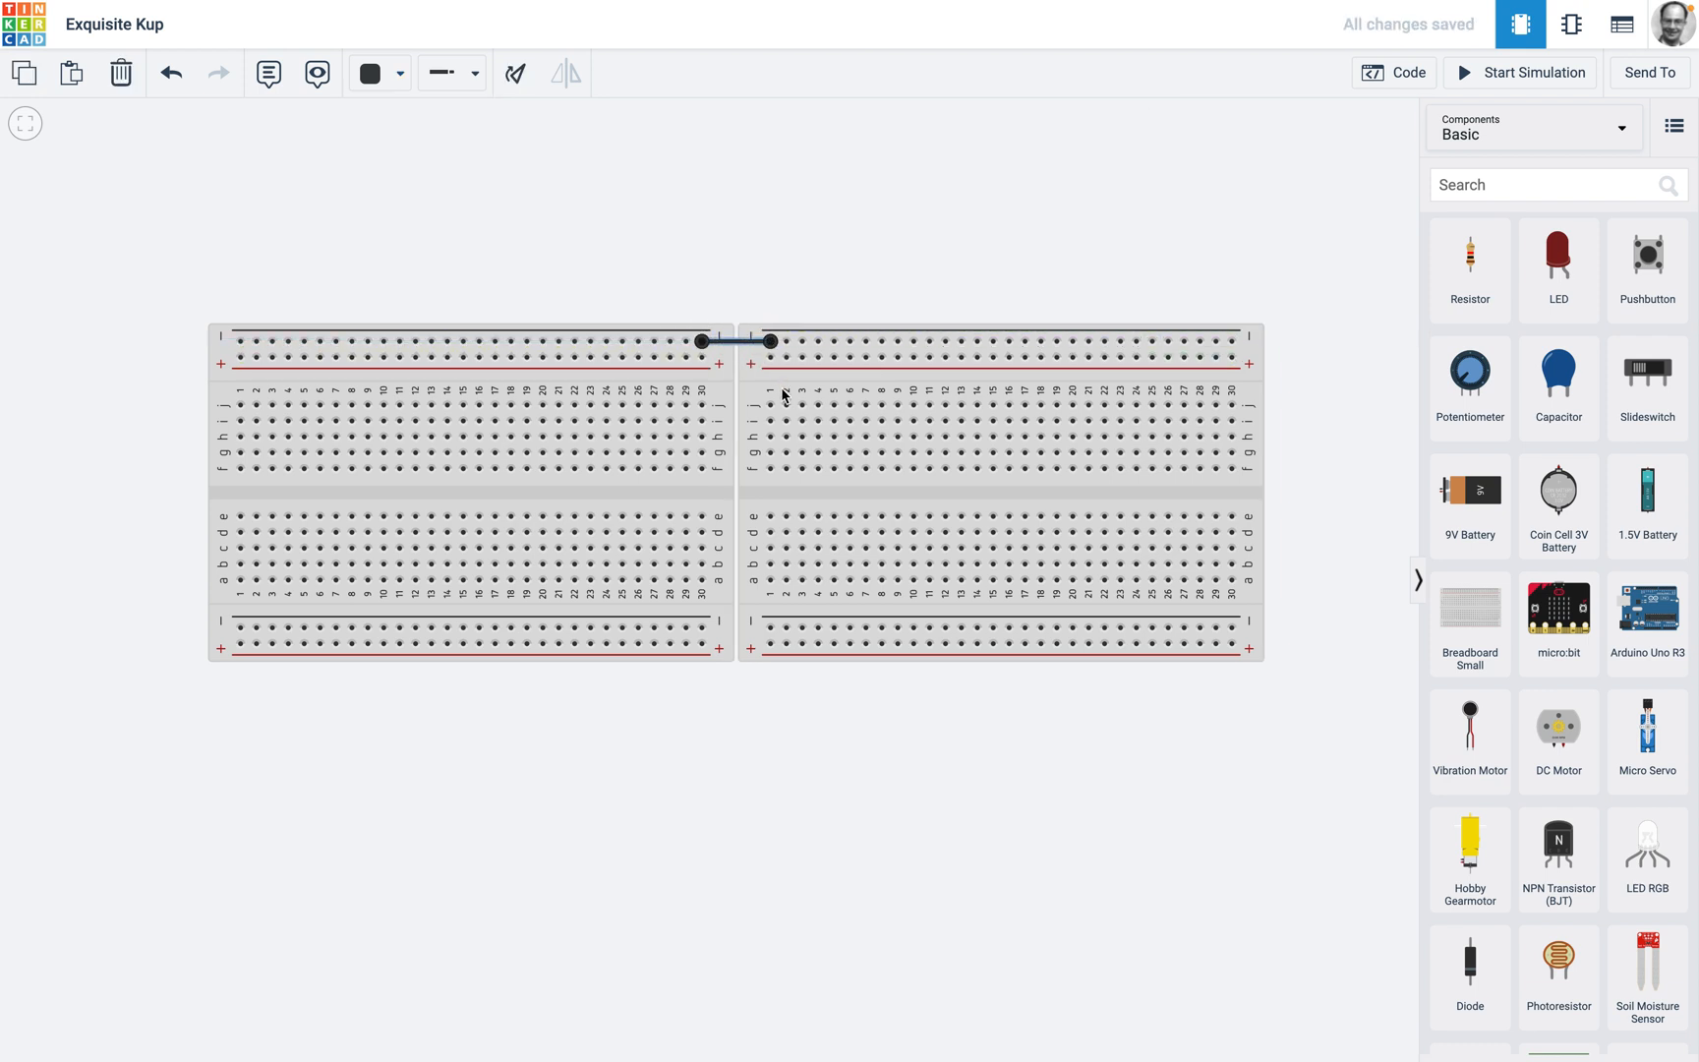
# - Recolour the wire between the negative rails to red, then to orange, and deselect it
pyautogui.click(381, 75)
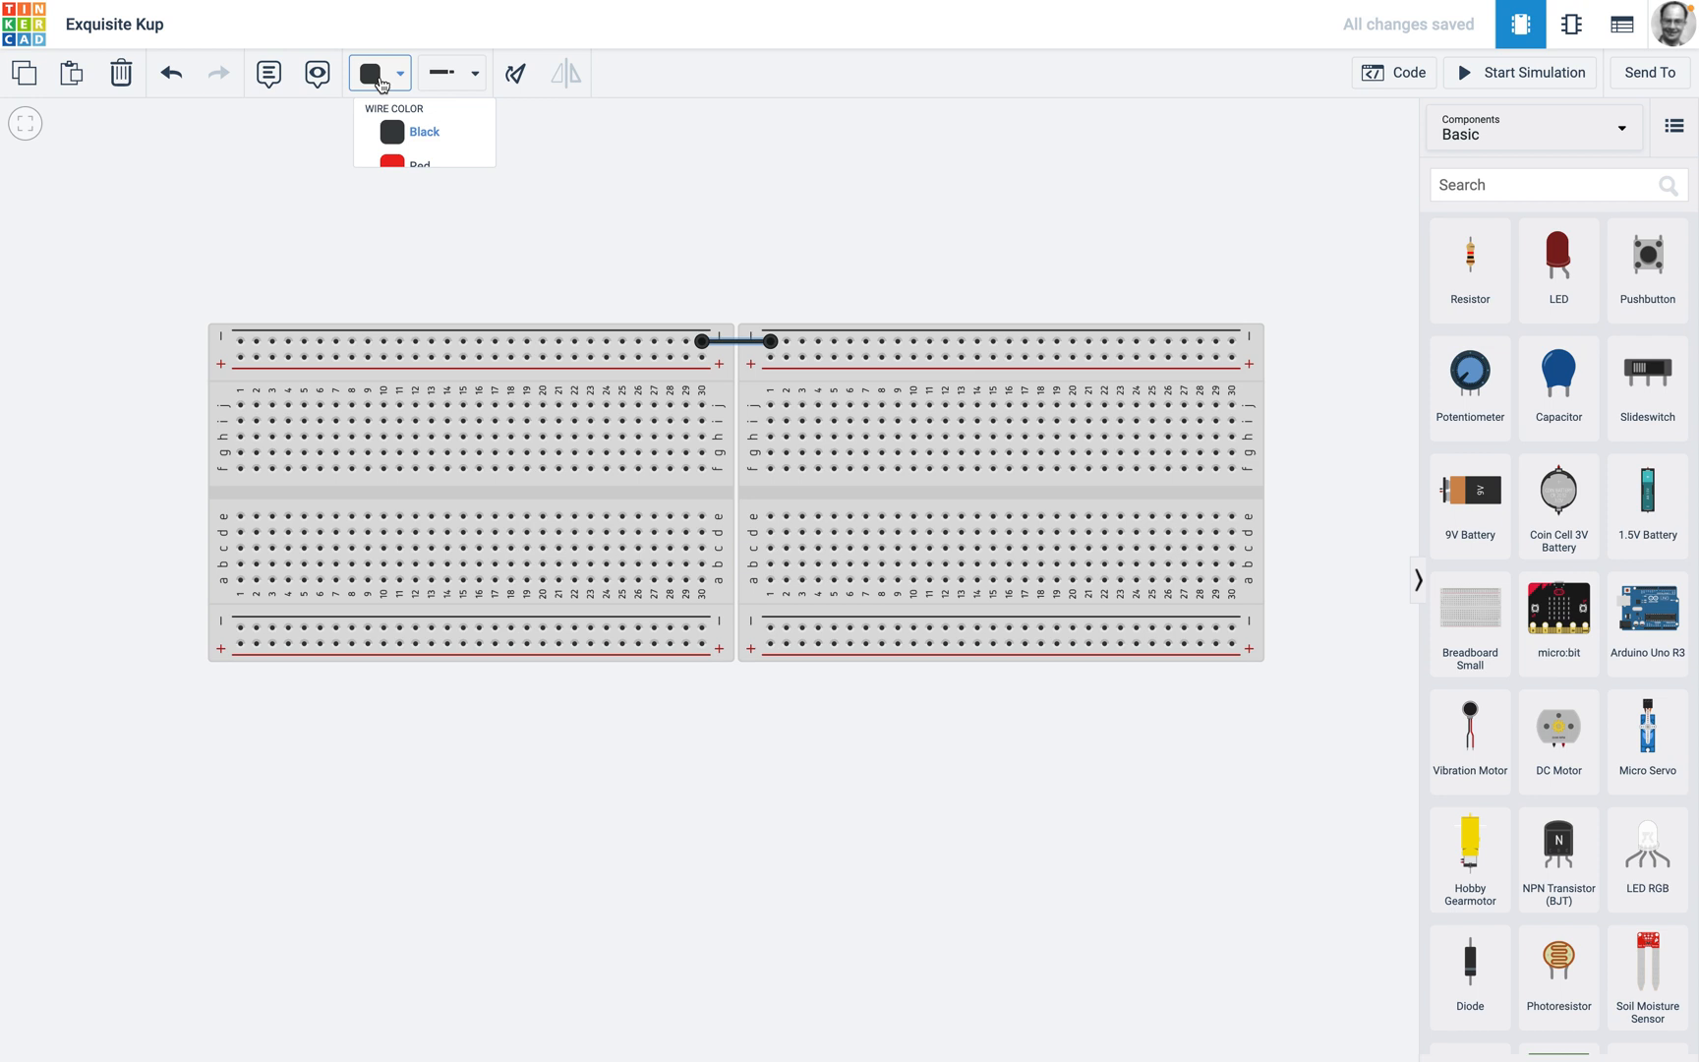
pyautogui.click(398, 174)
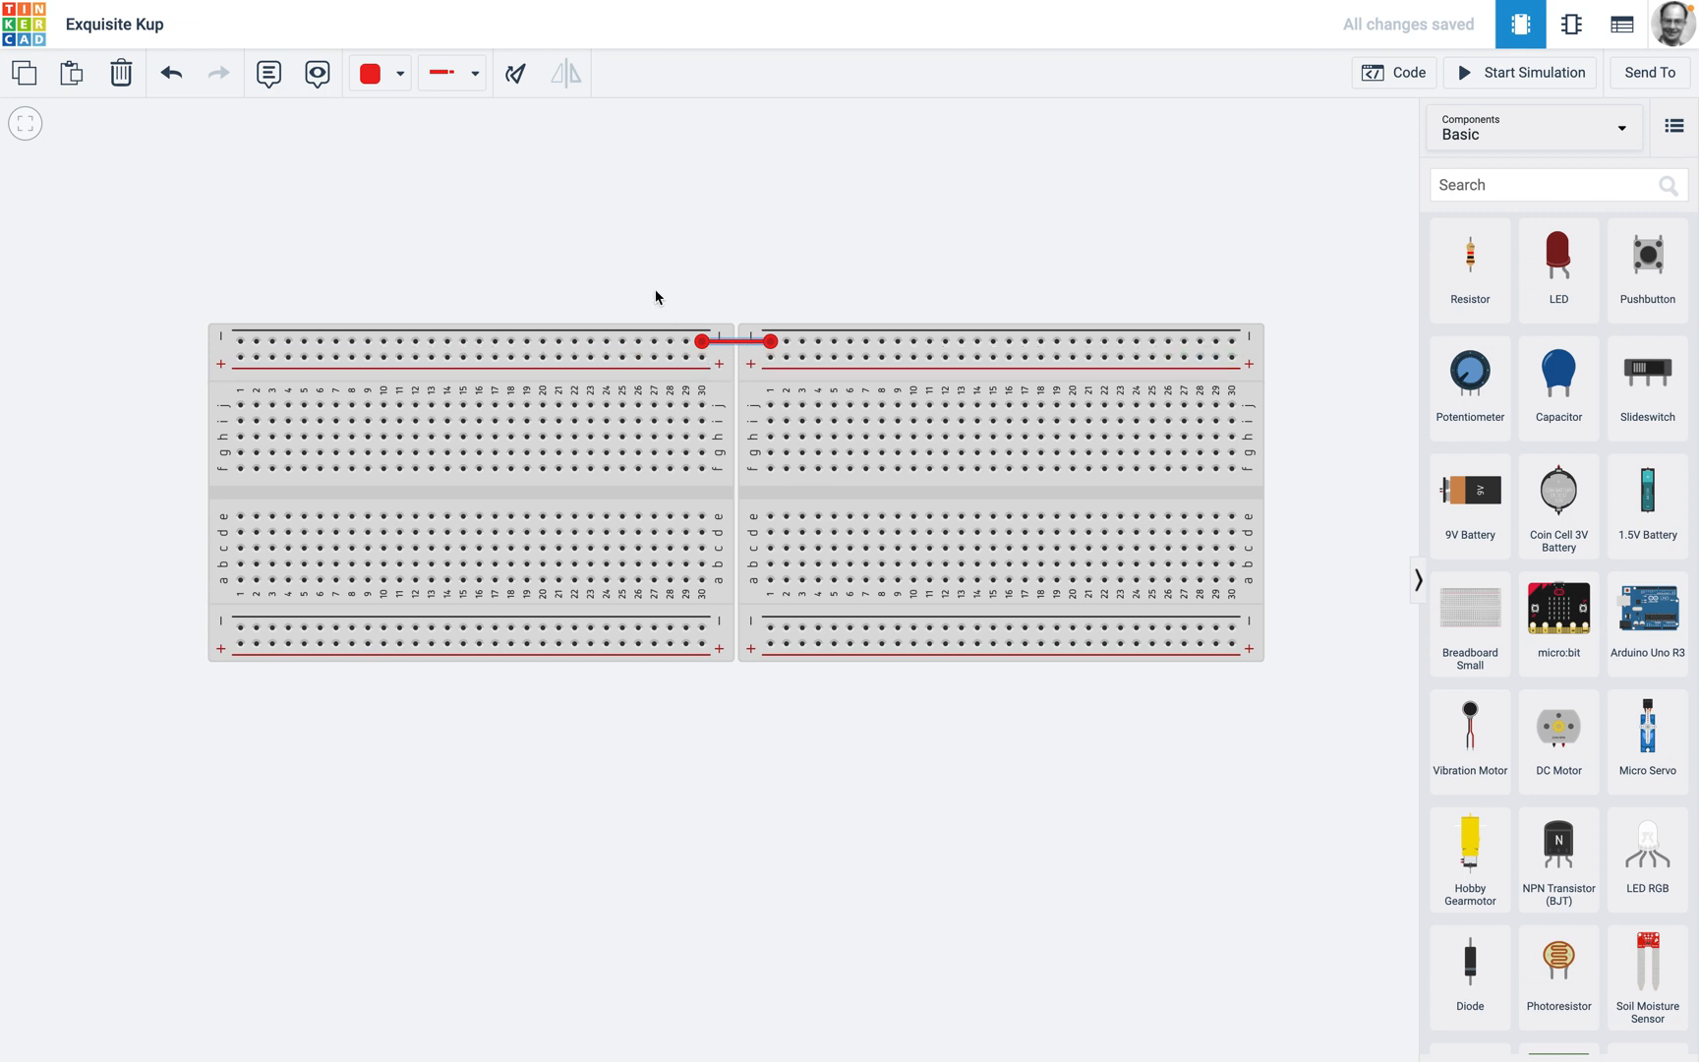
pyautogui.click(397, 73)
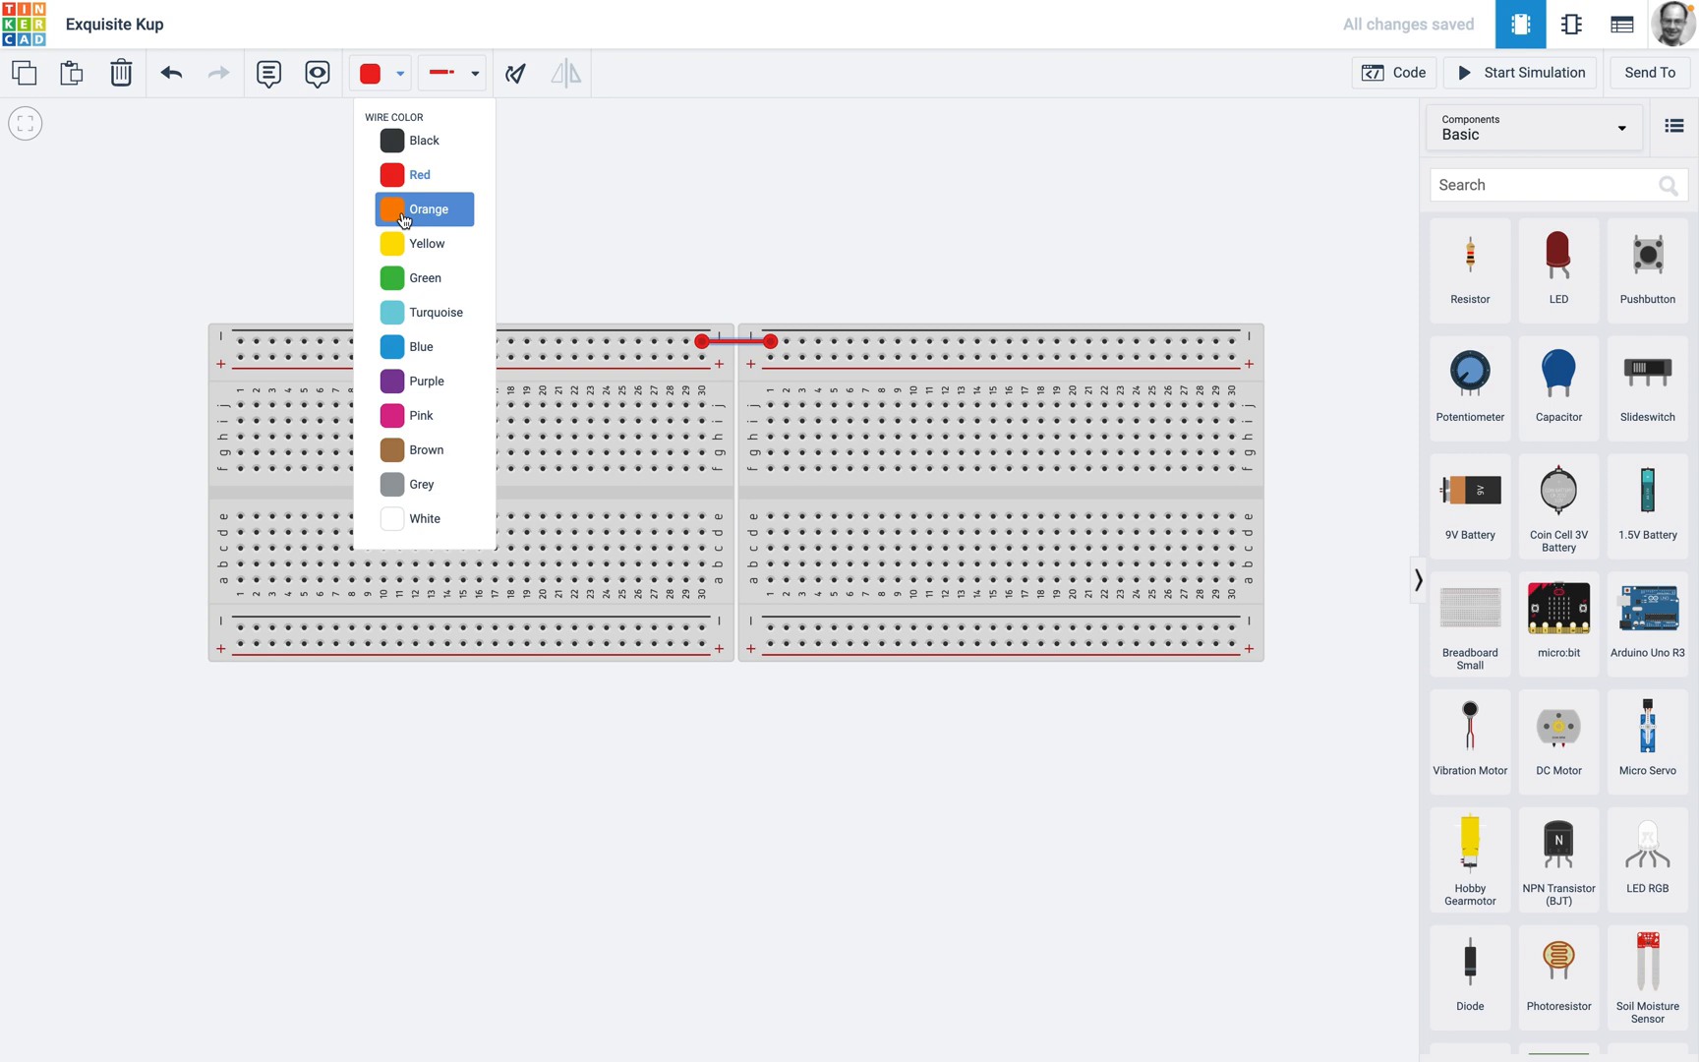
pyautogui.click(409, 214)
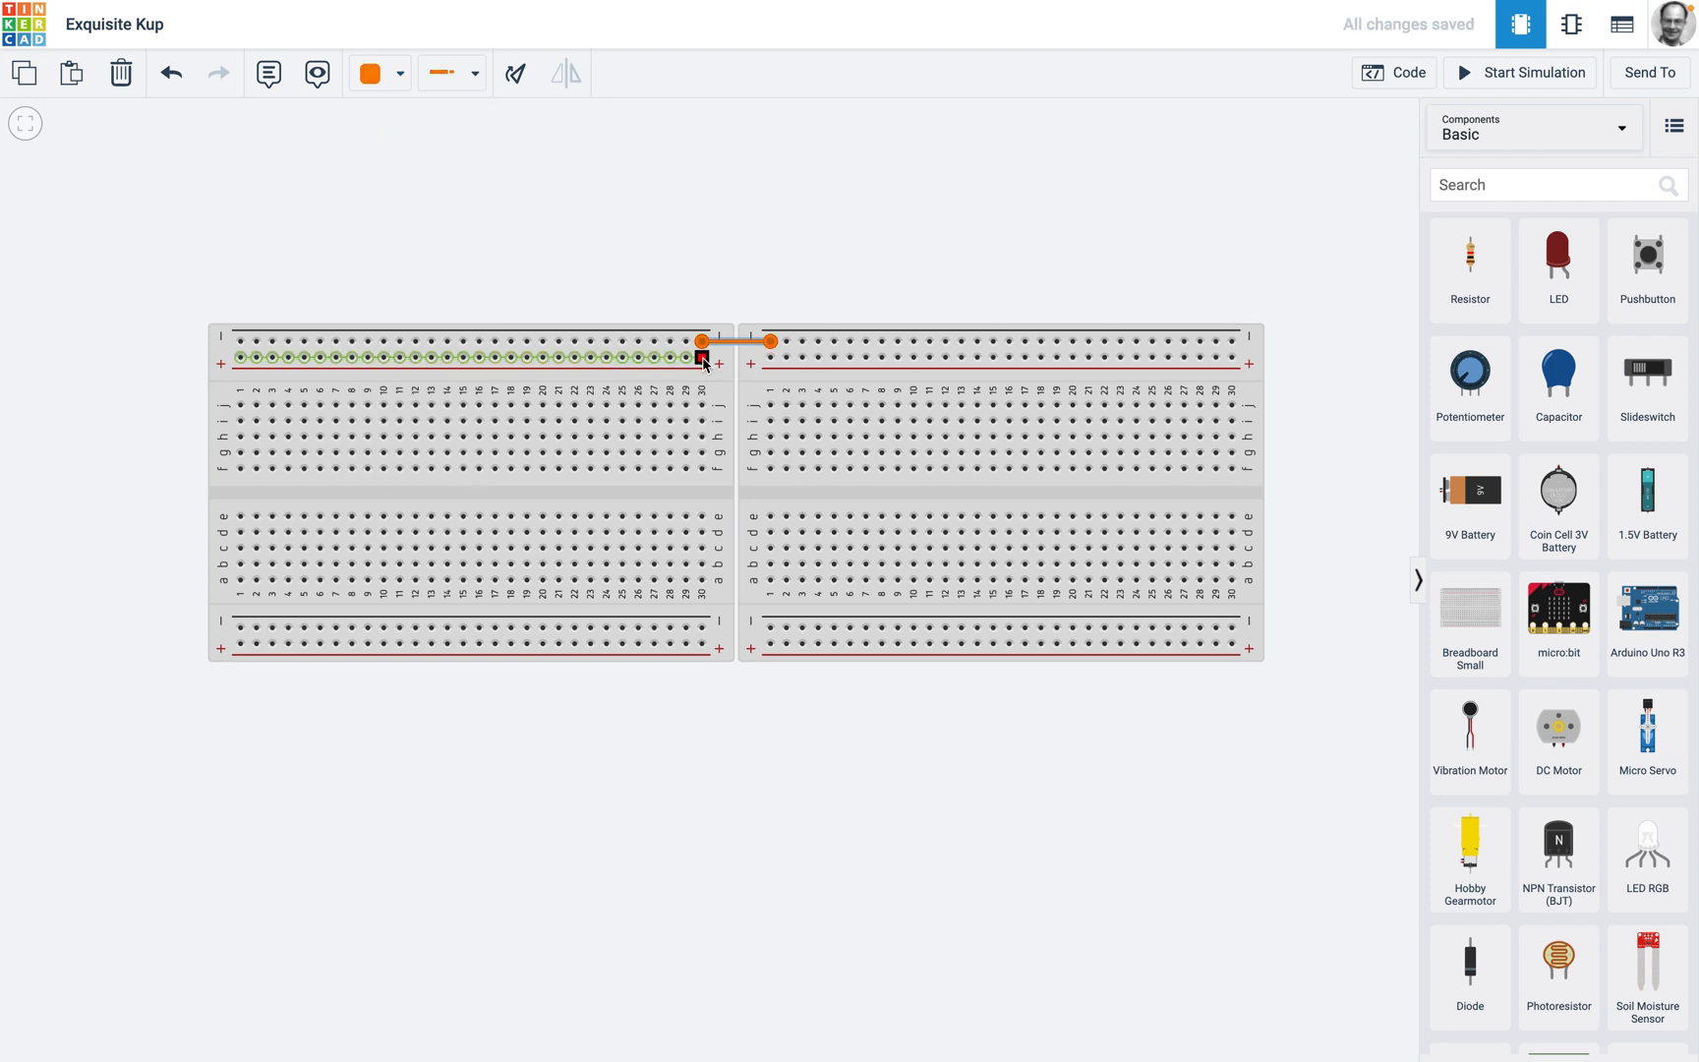
pyautogui.click(667, 260)
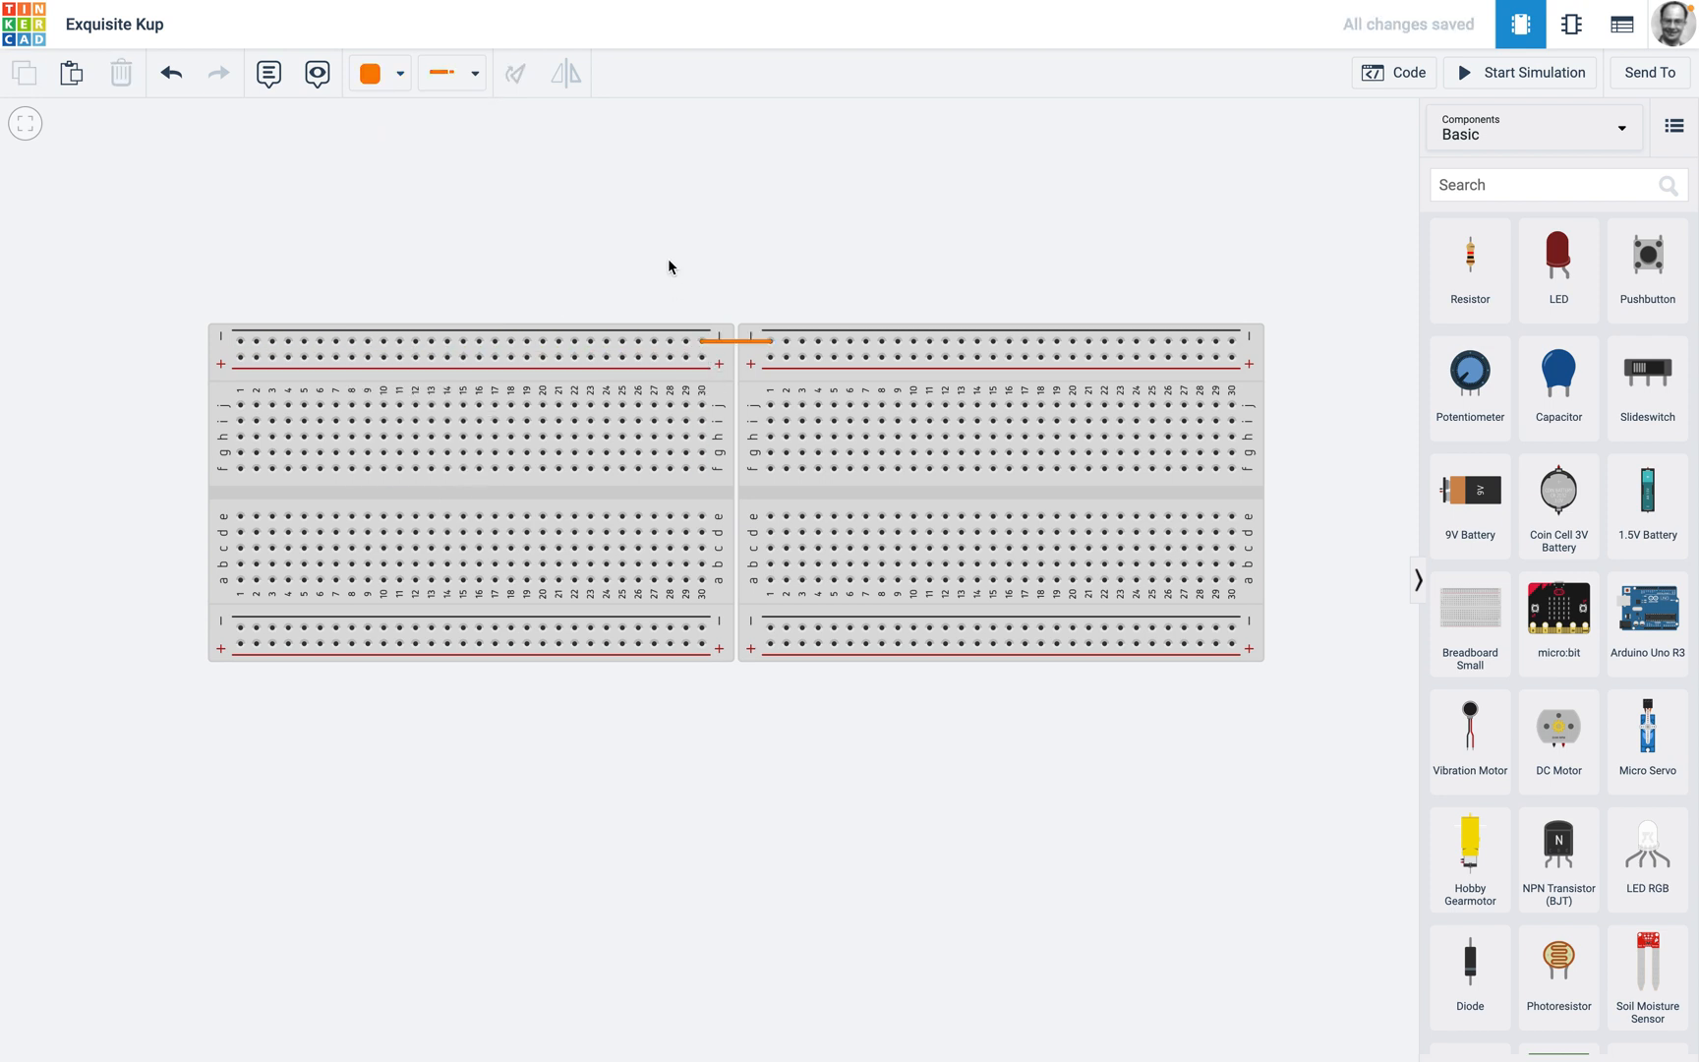
# - Connect the upper positive rails of the two breadboards with a green wire
pyautogui.click(383, 86)
pyautogui.click(409, 276)
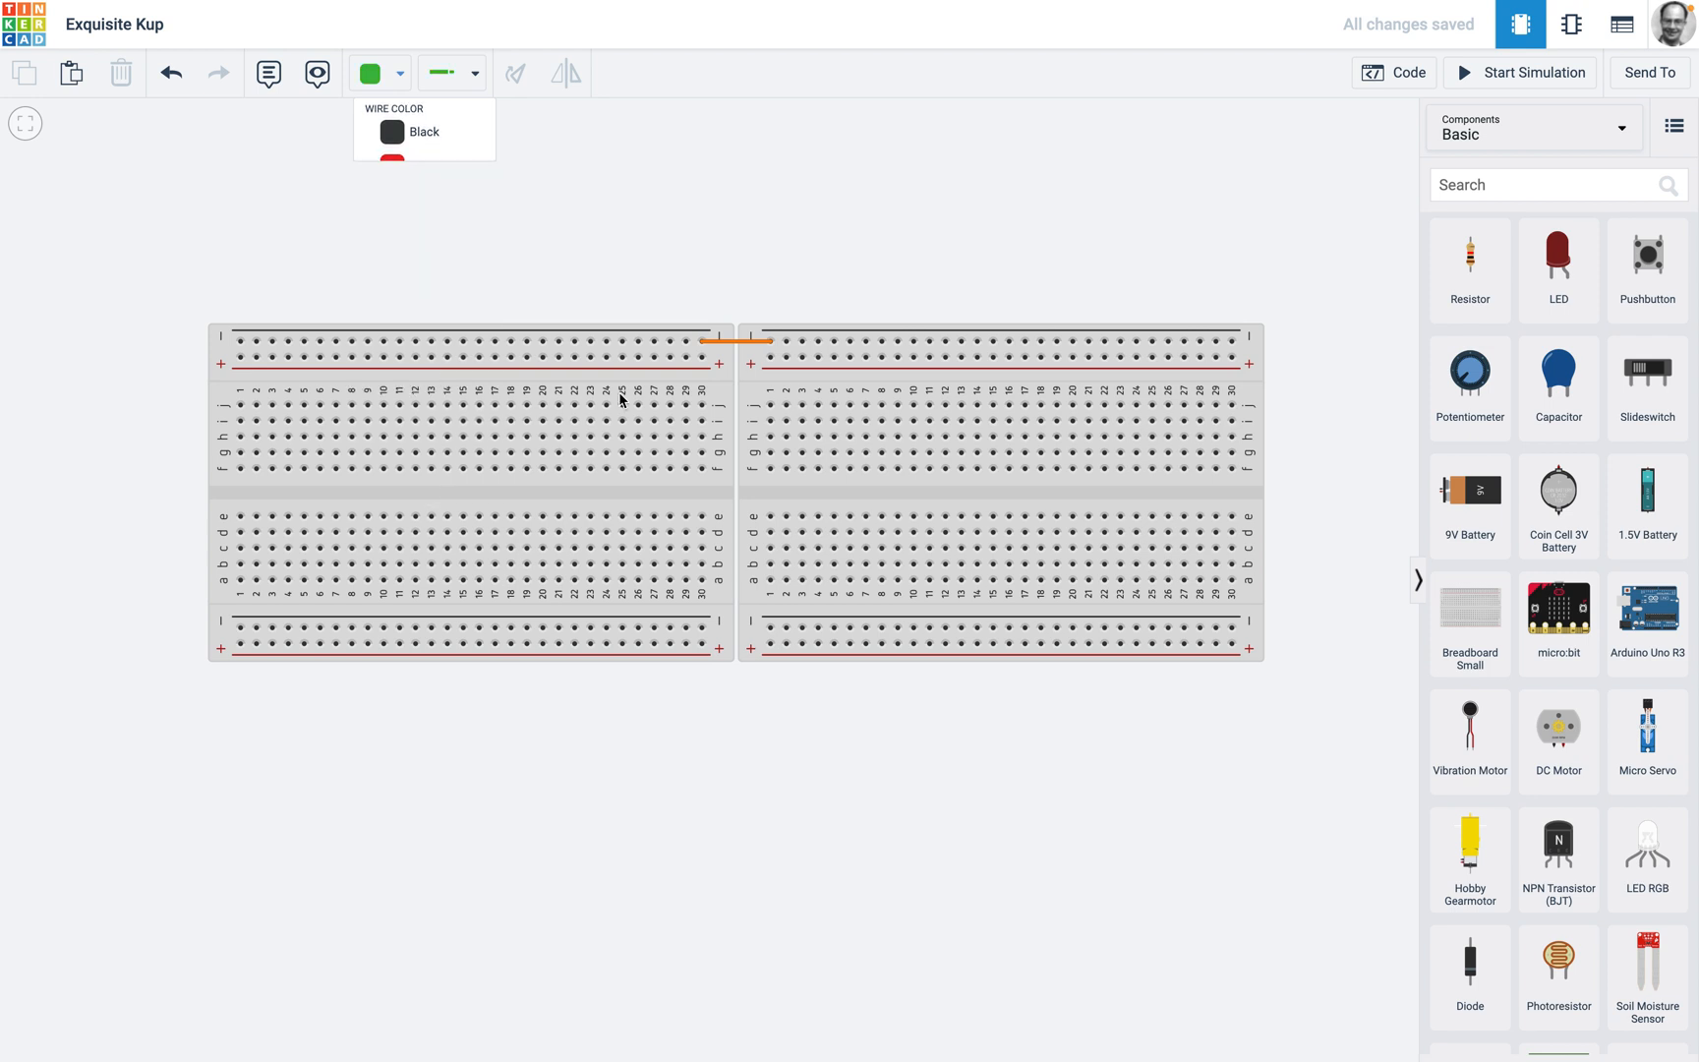
pyautogui.click(704, 357)
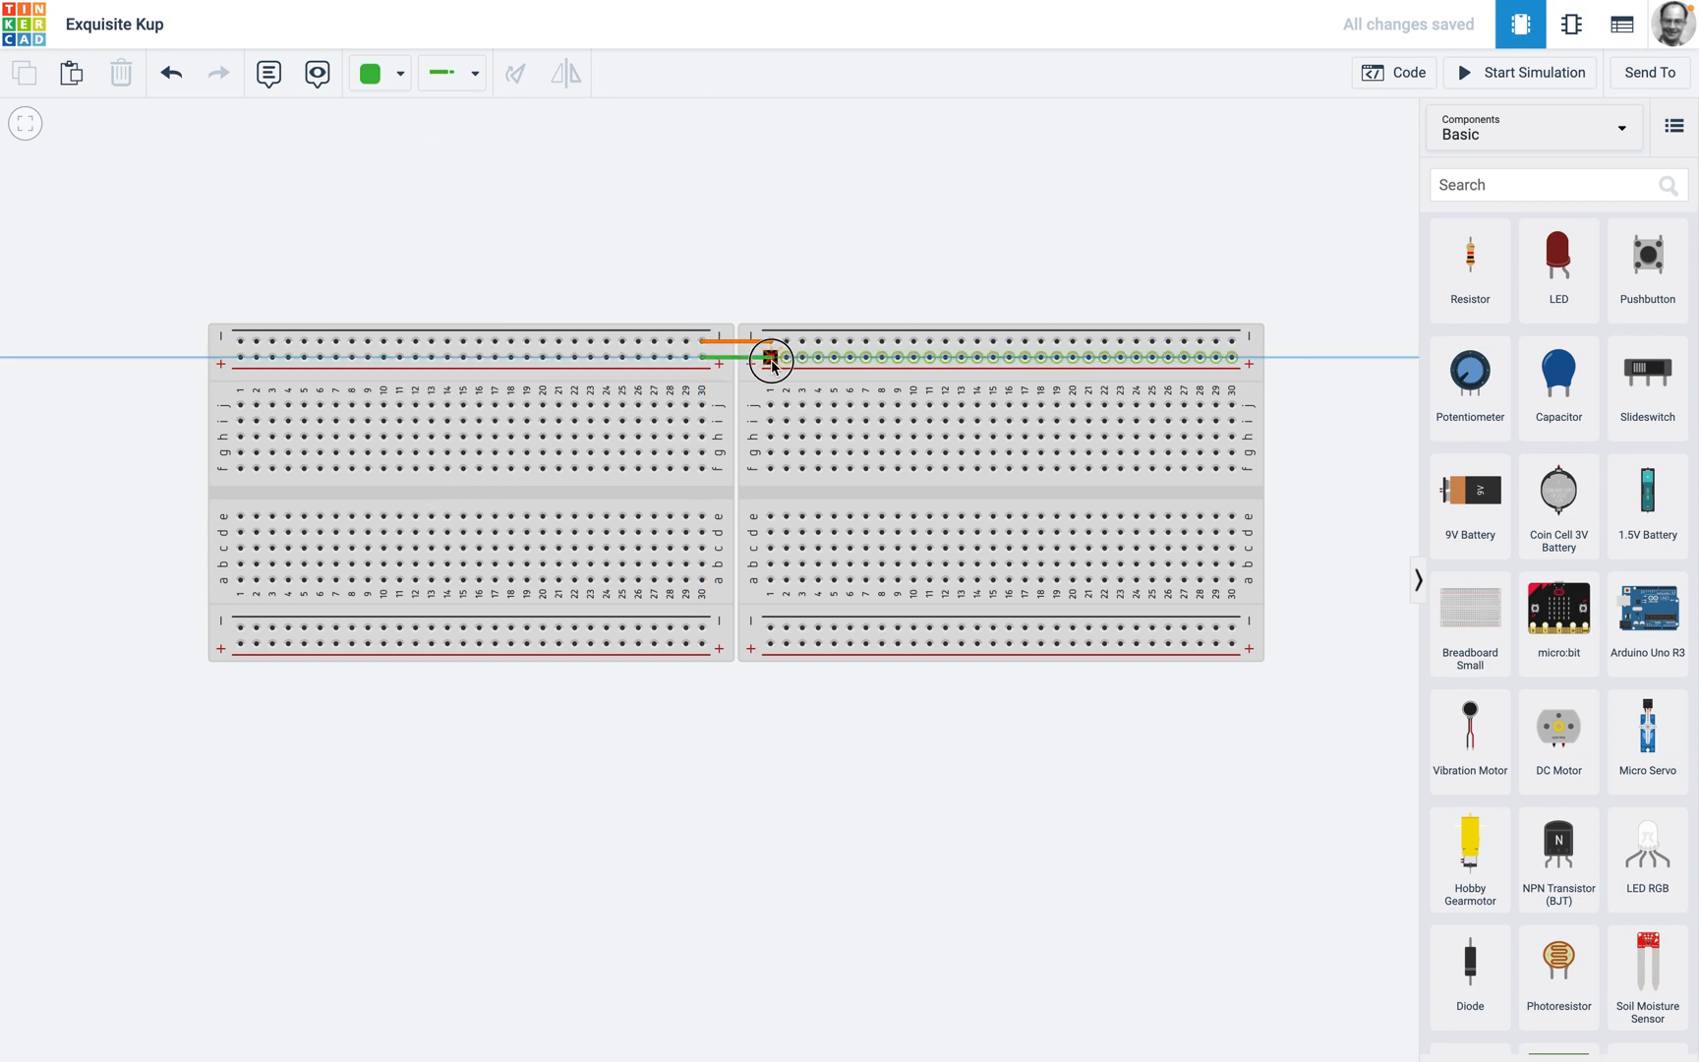
pyautogui.click(771, 358)
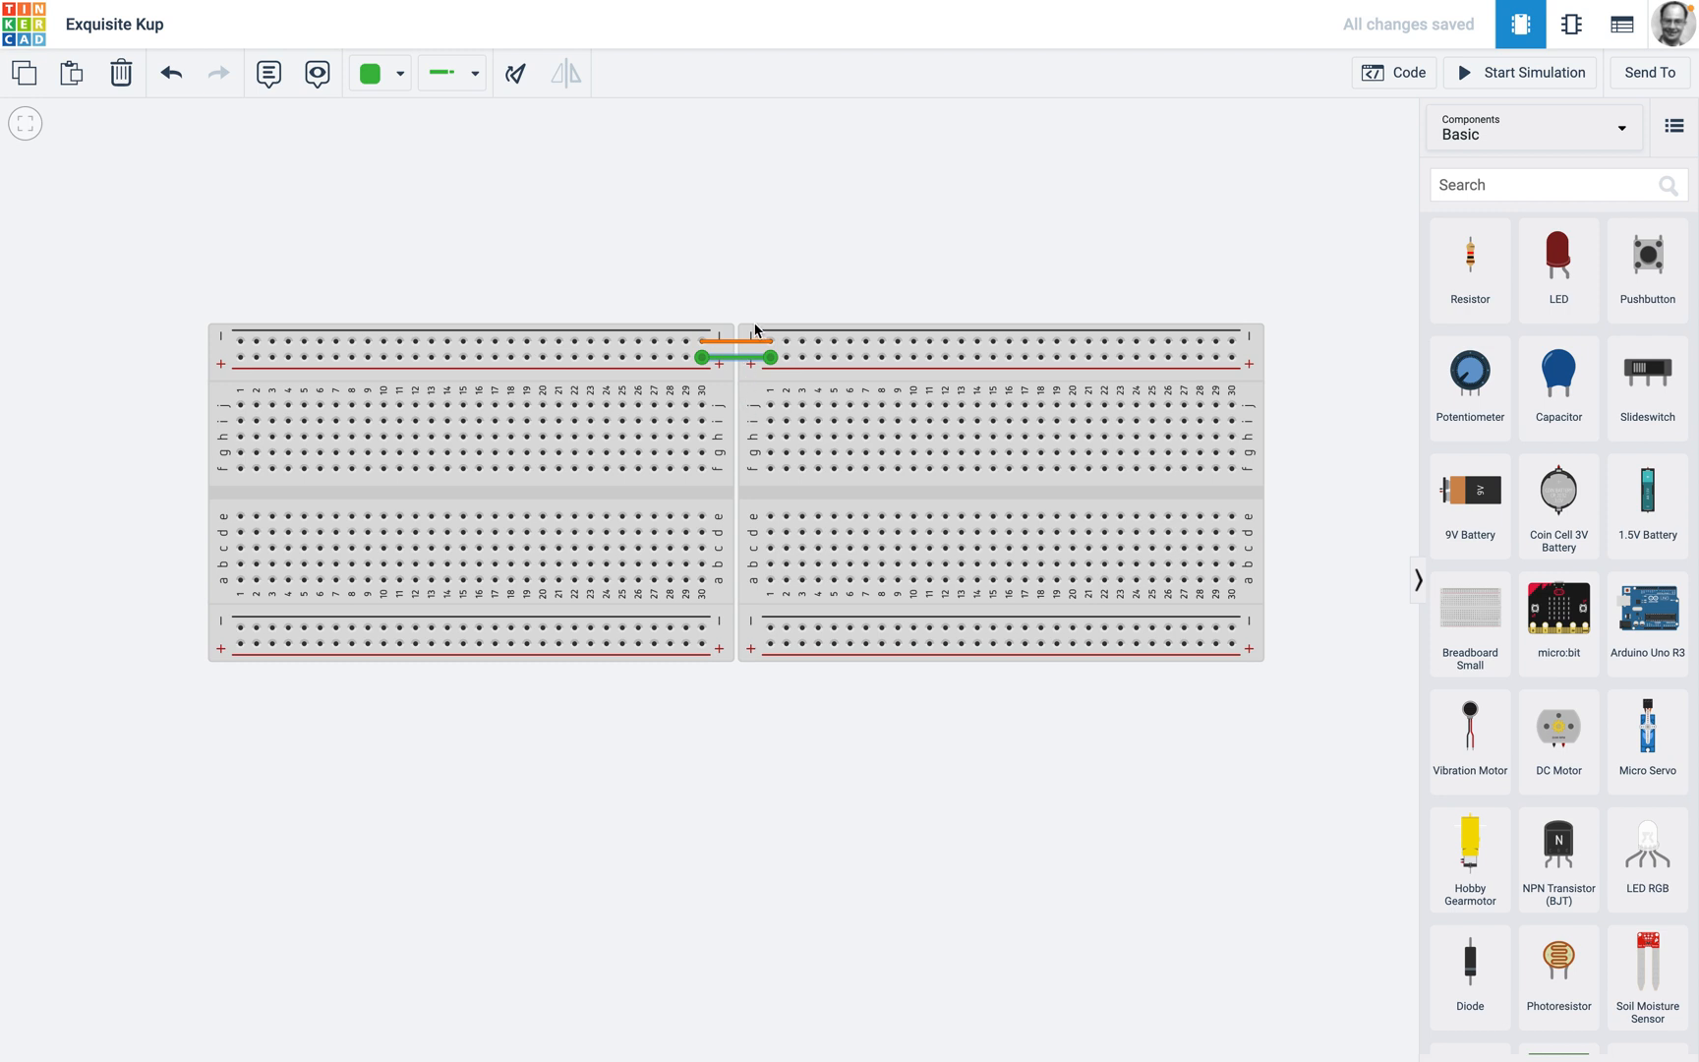
# - Delete the orange and green wires and the second breadboard
pyautogui.click(732, 342)
pyautogui.press('Delete')
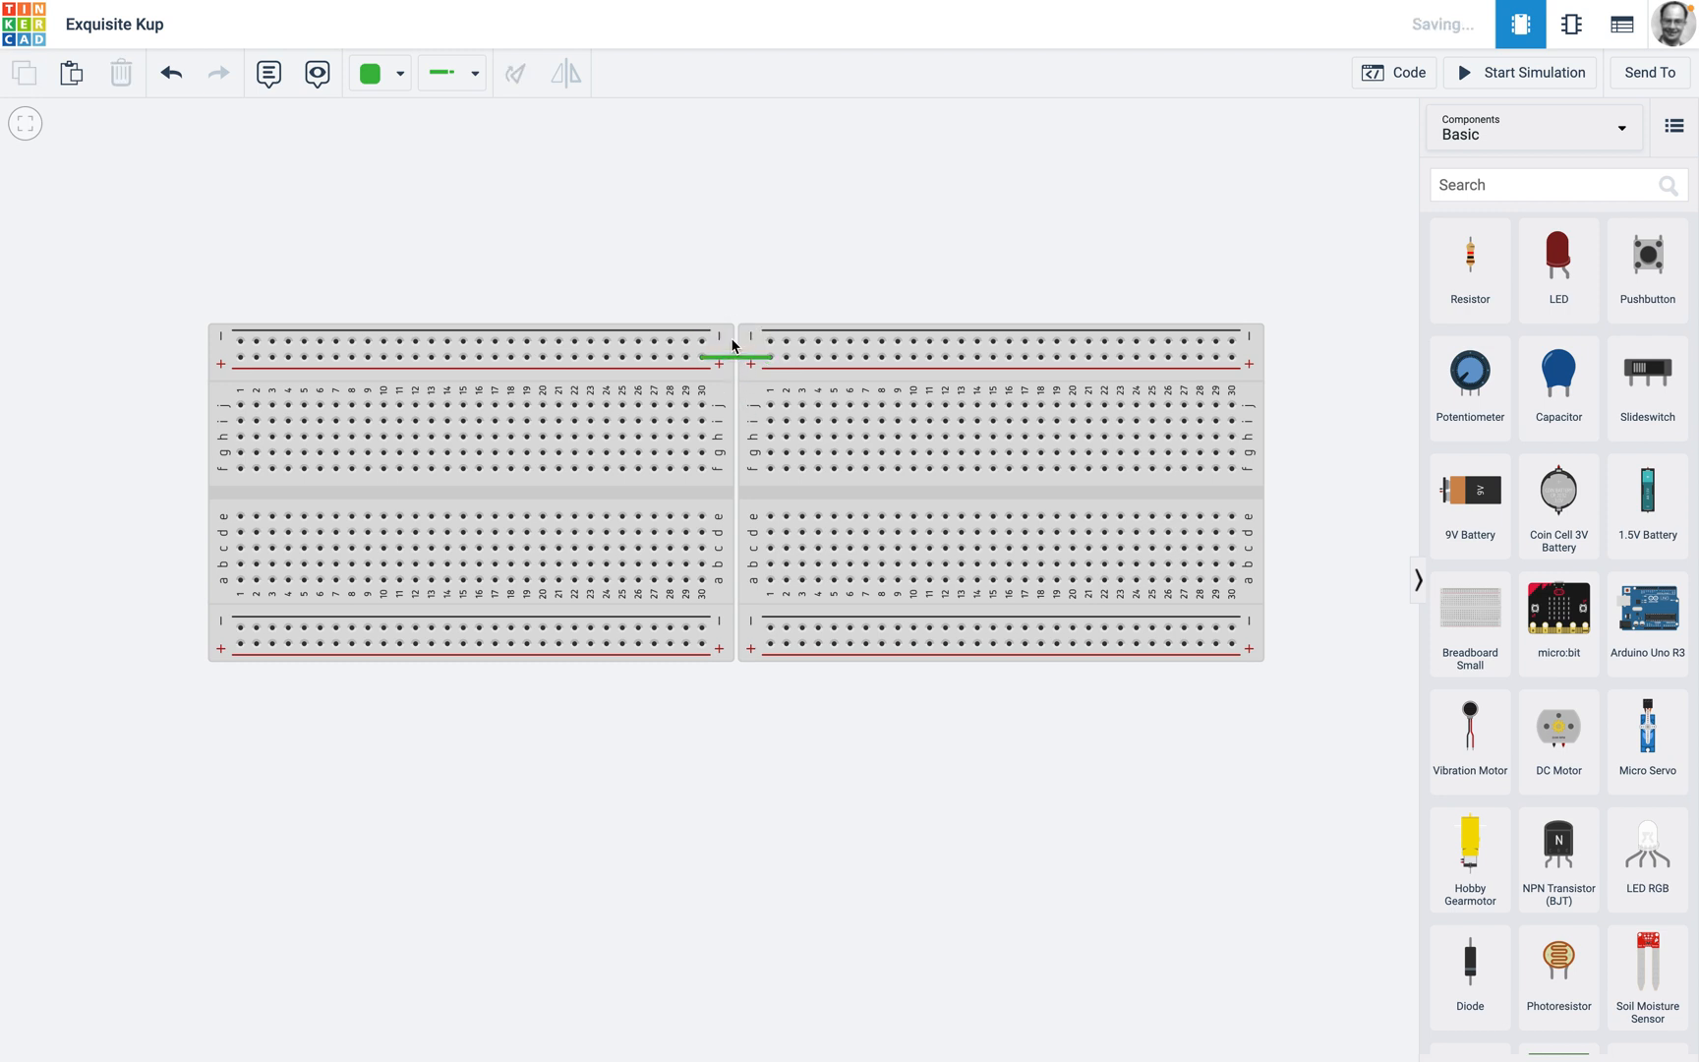
pyautogui.click(739, 357)
pyautogui.press('Delete')
pyautogui.click(791, 391)
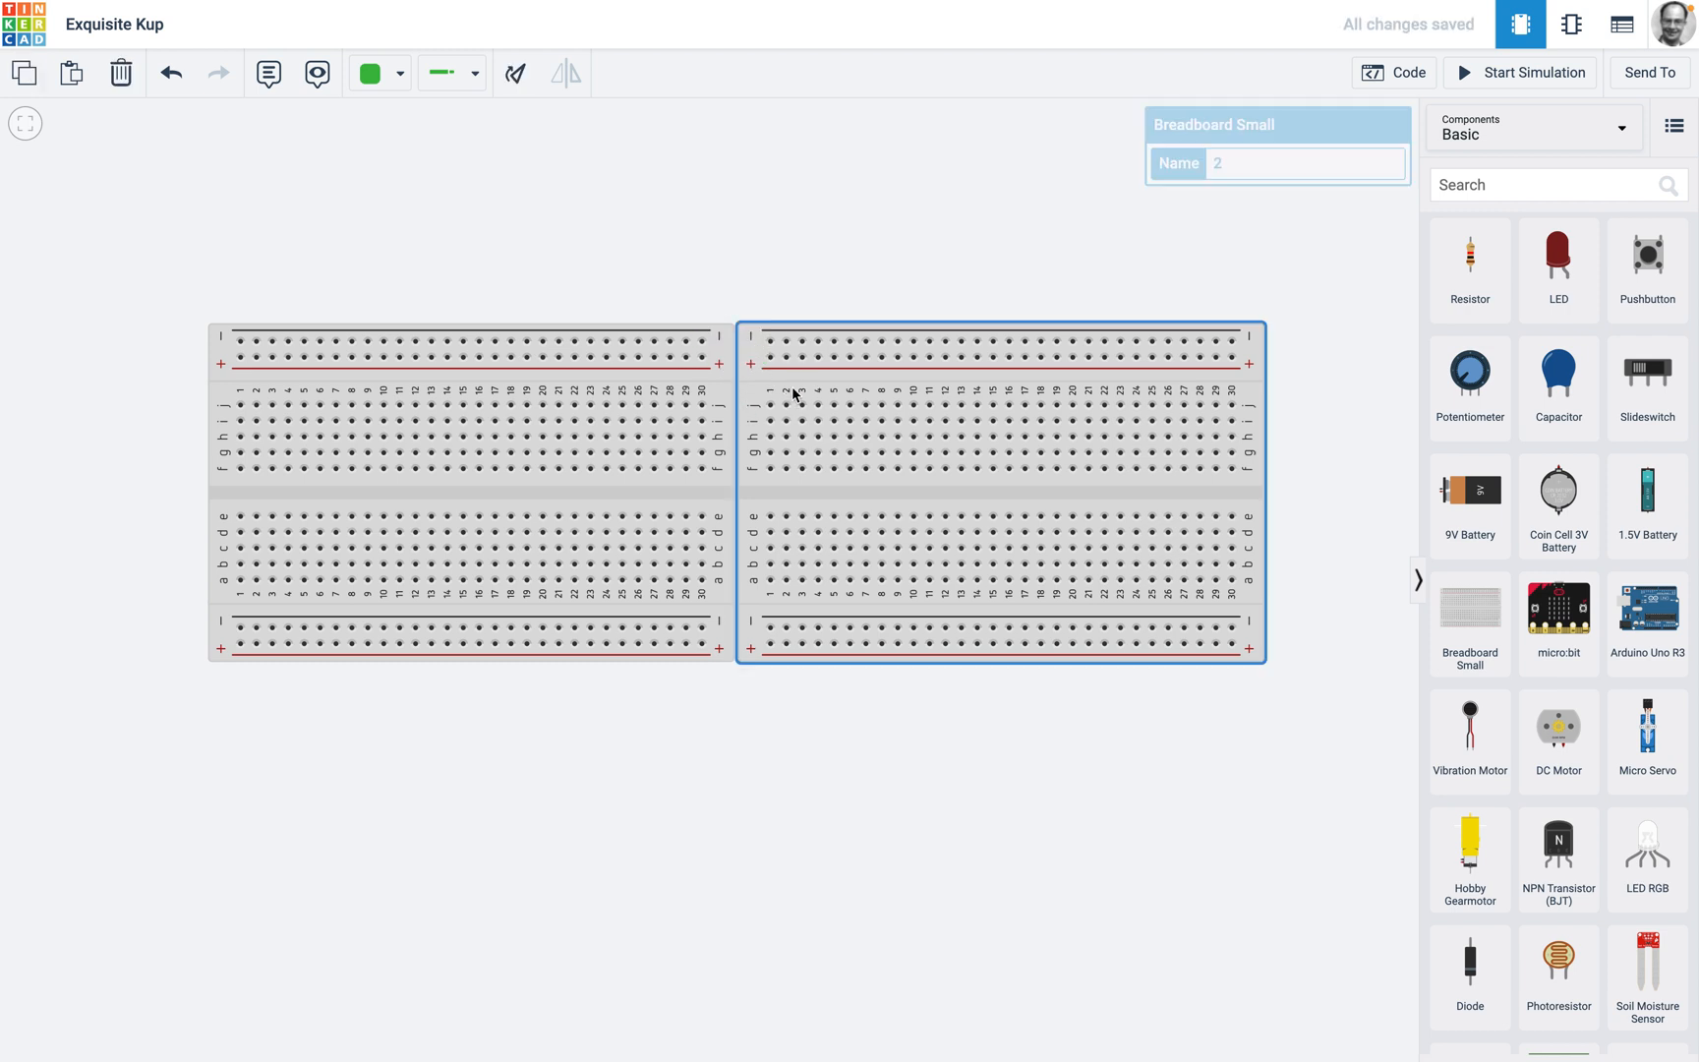
pyautogui.press('Delete')
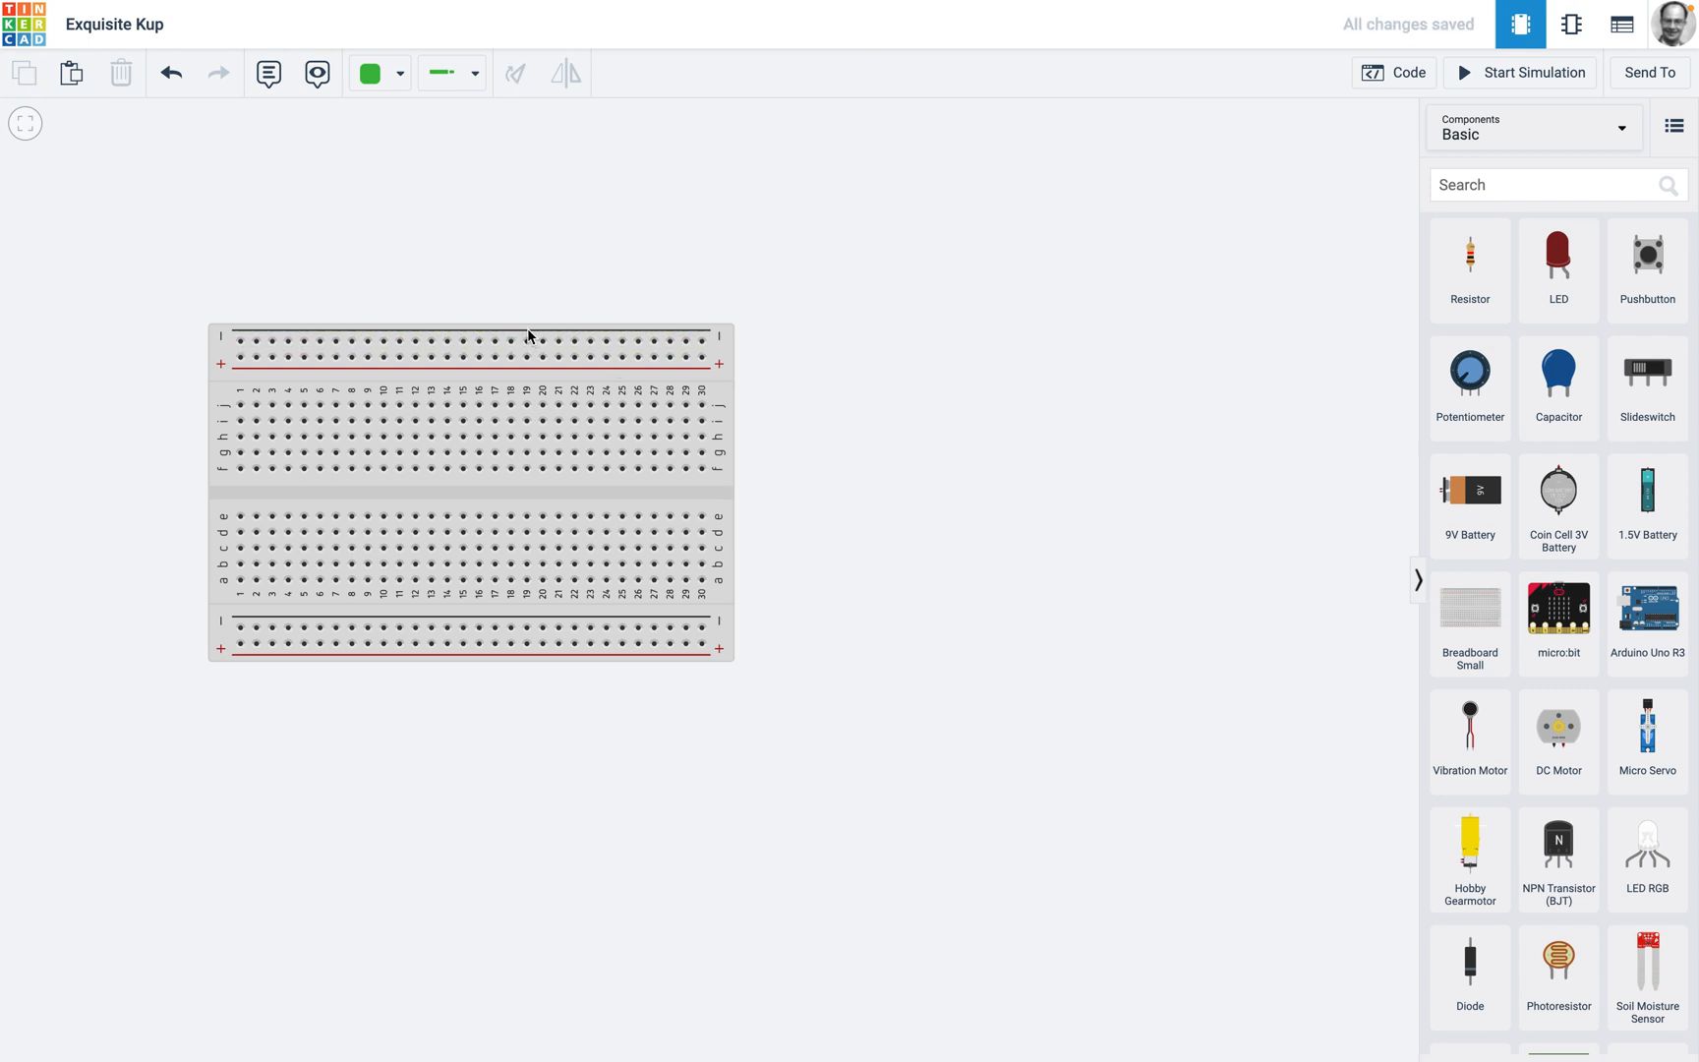
# - Move the remaining breadboard to the middle of the workspace and add a 9V battery to its left
pyautogui.click(528, 341)
pyautogui.moveTo(704, 346); pyautogui.dragTo(976, 348)
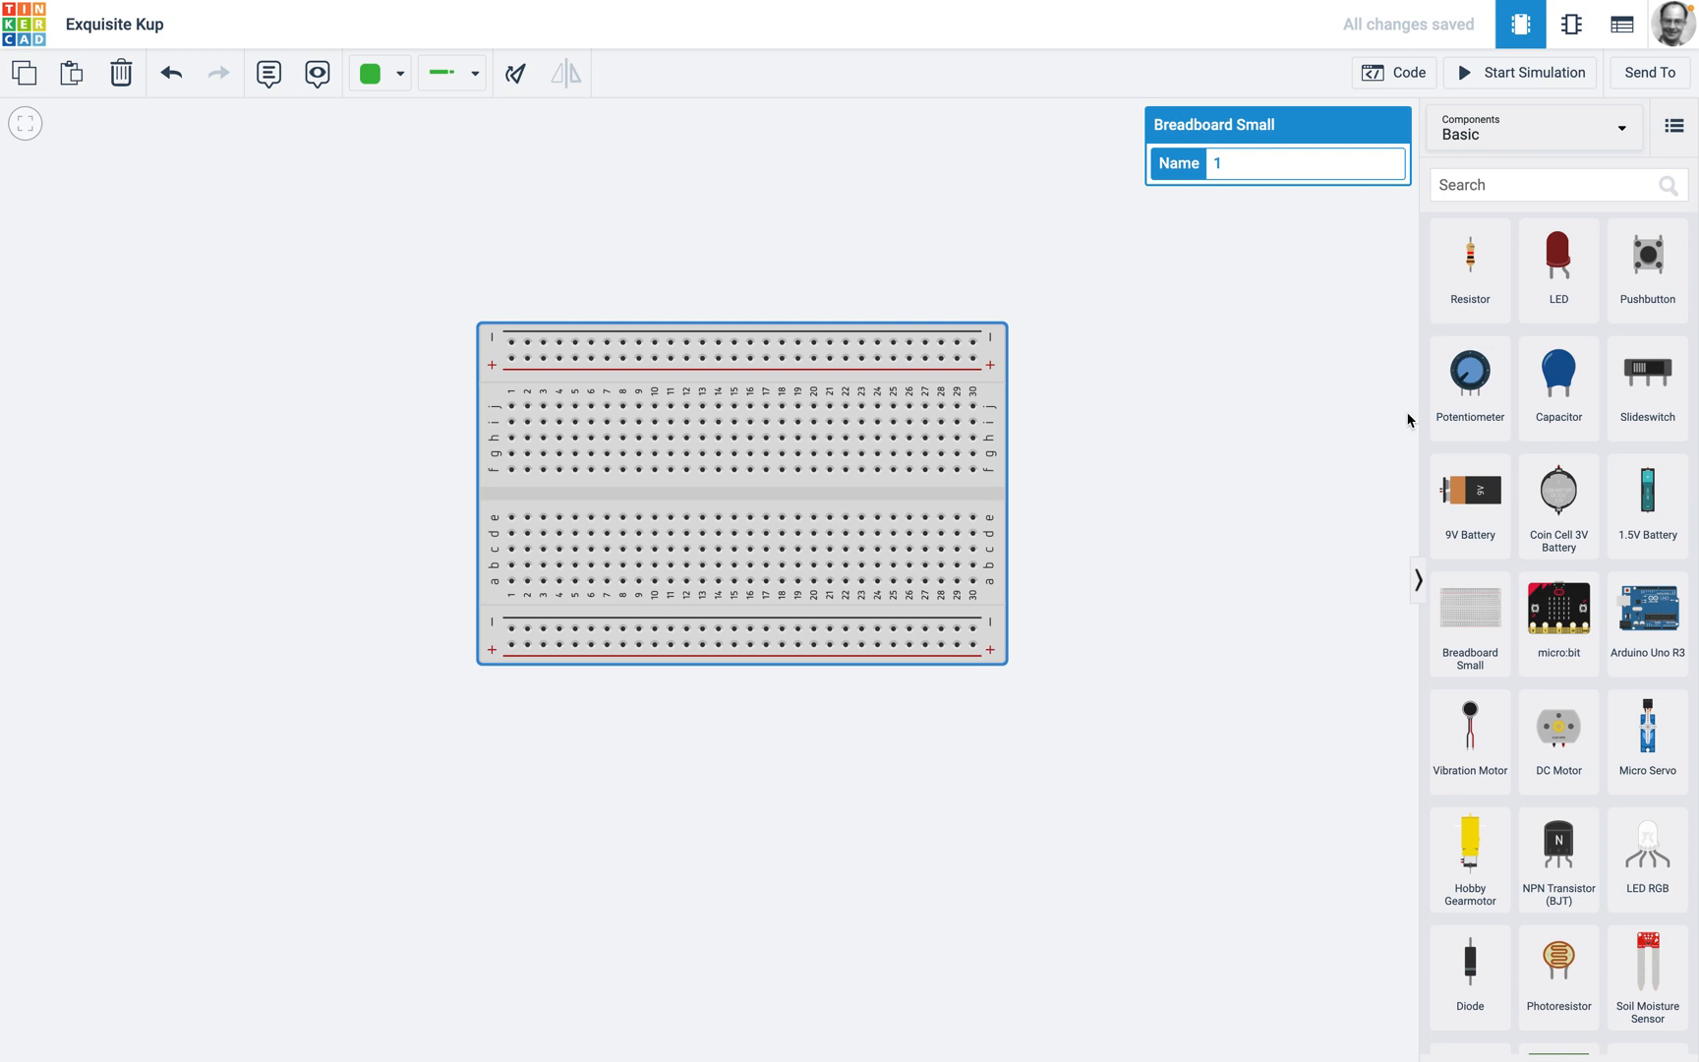
pyautogui.moveTo(1476, 514); pyautogui.dragTo(109, 530)
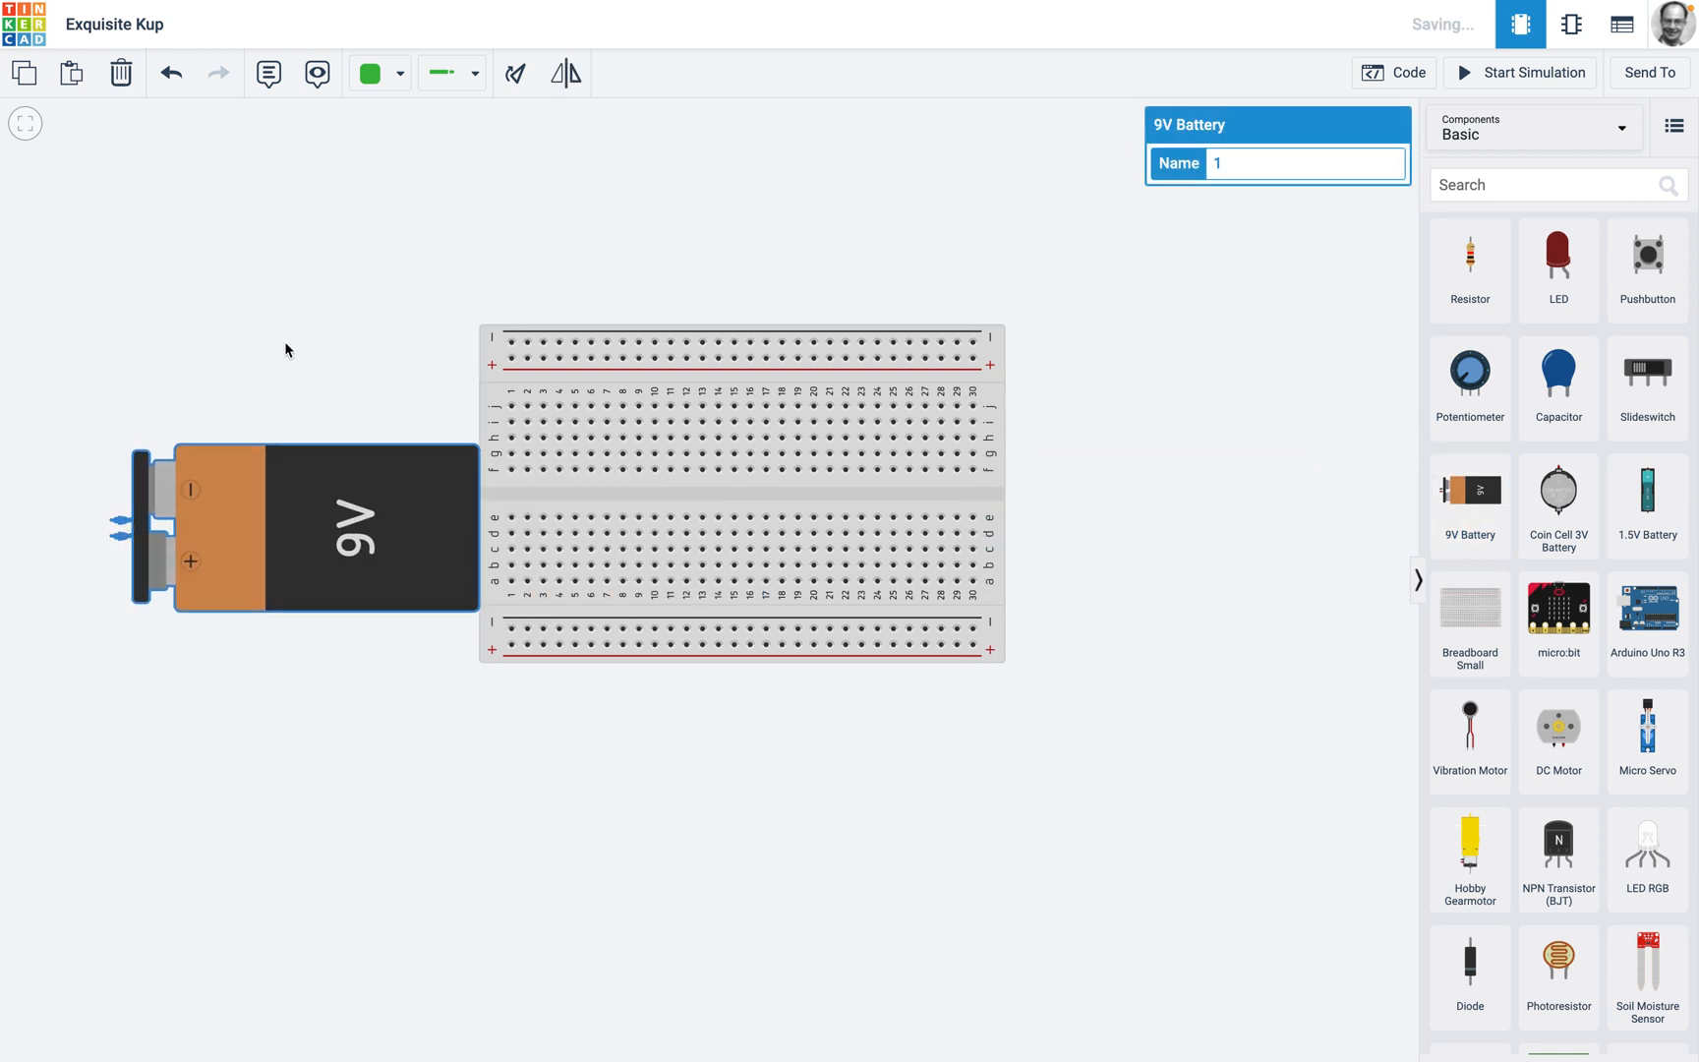
# - Rotate the 9V battery until its terminals face the breadboard and position it just left of the board
pyautogui.click(518, 76)
pyautogui.click(518, 76)
pyautogui.click(518, 75)
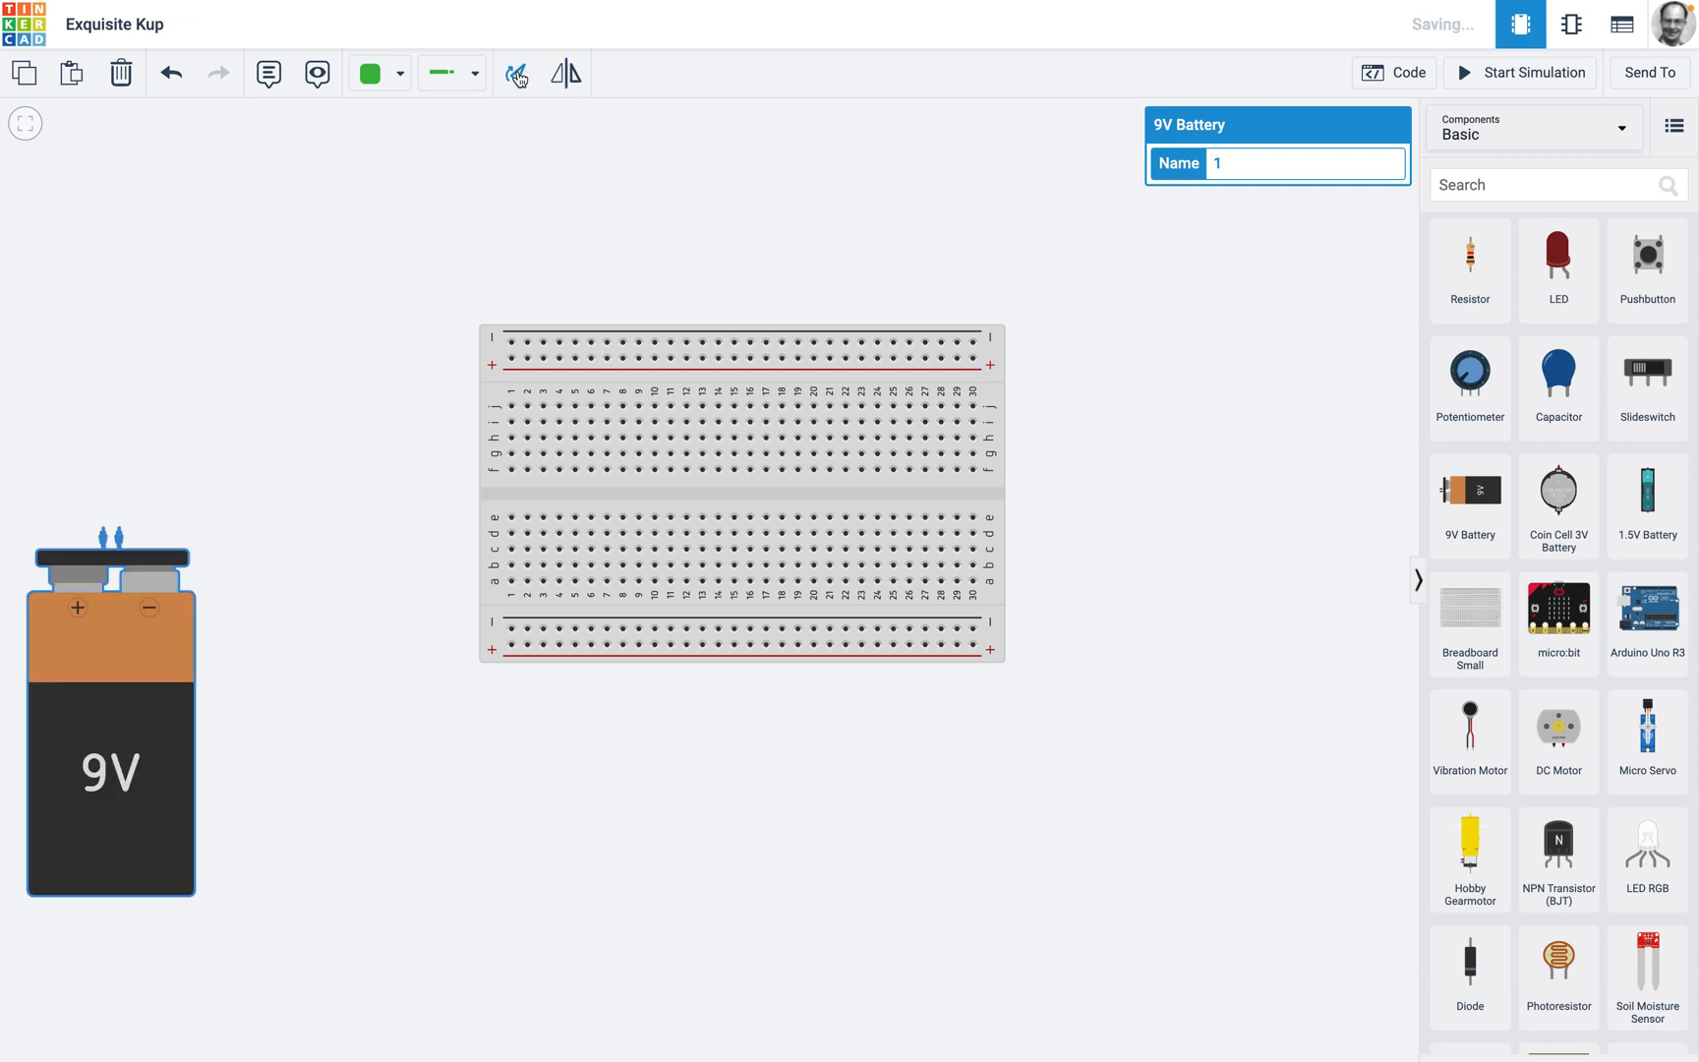
pyautogui.moveTo(82, 657); pyautogui.dragTo(184, 535)
pyautogui.click(509, 80)
pyautogui.click(508, 81)
pyautogui.click(508, 80)
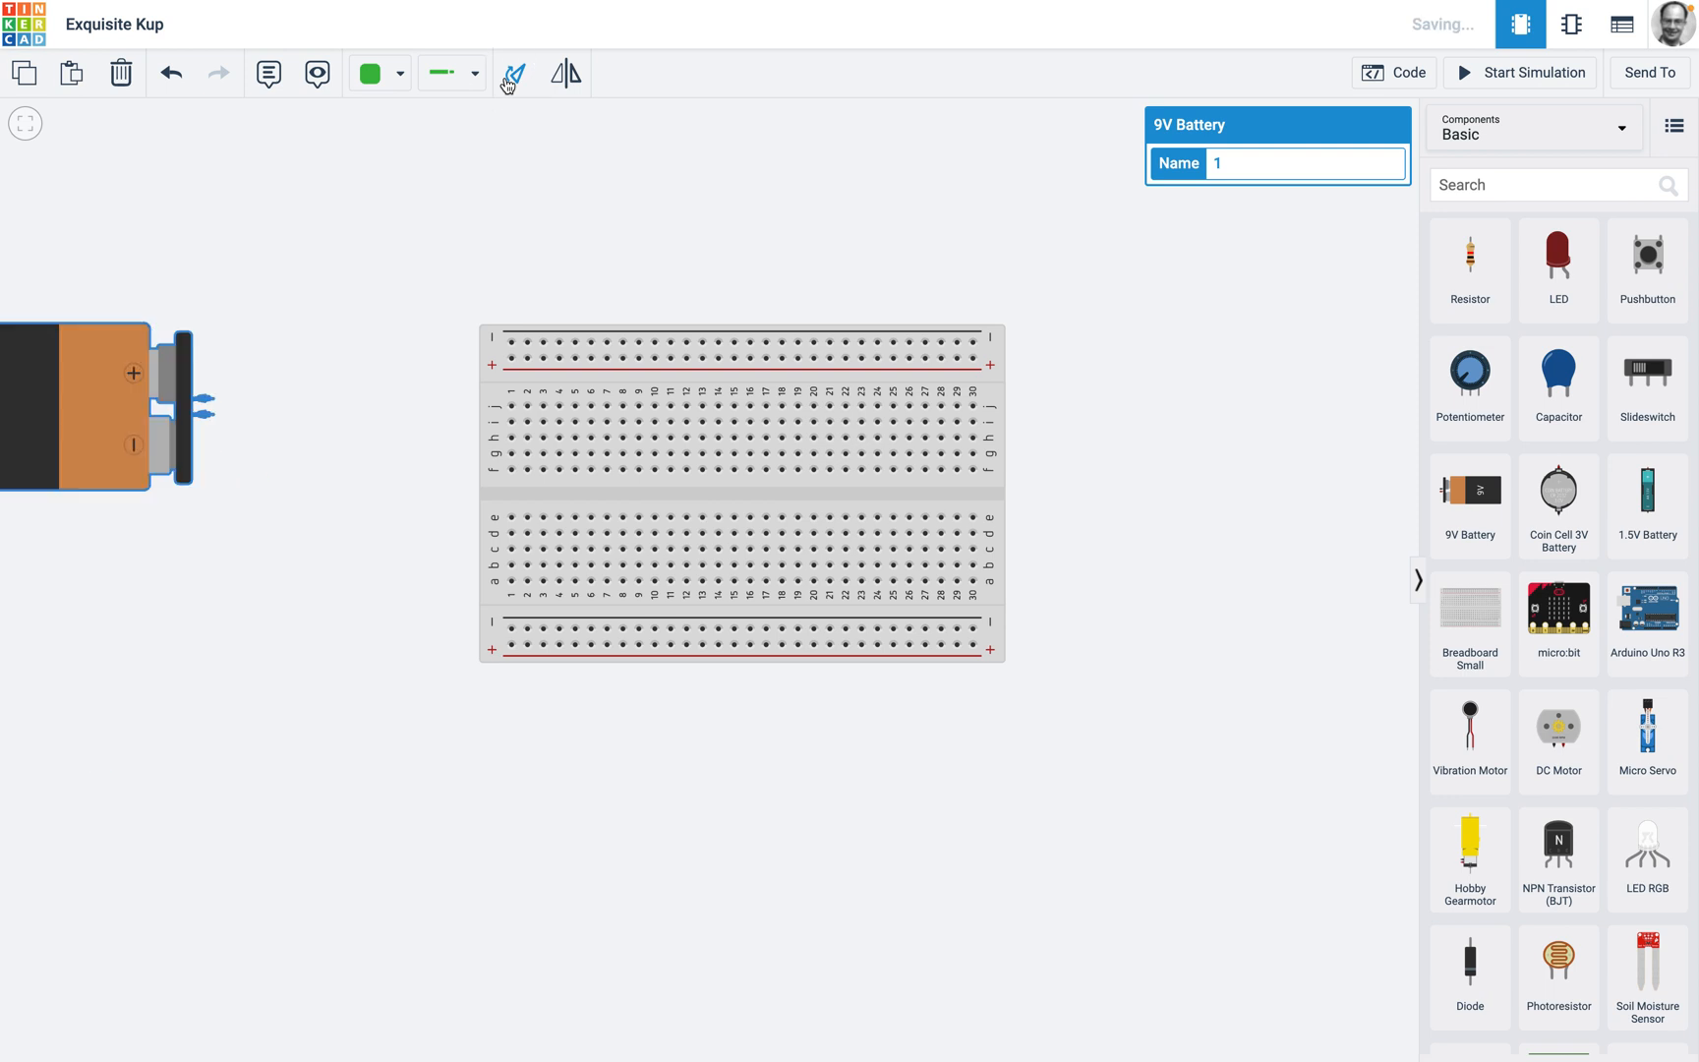
pyautogui.moveTo(83, 387); pyautogui.dragTo(282, 462)
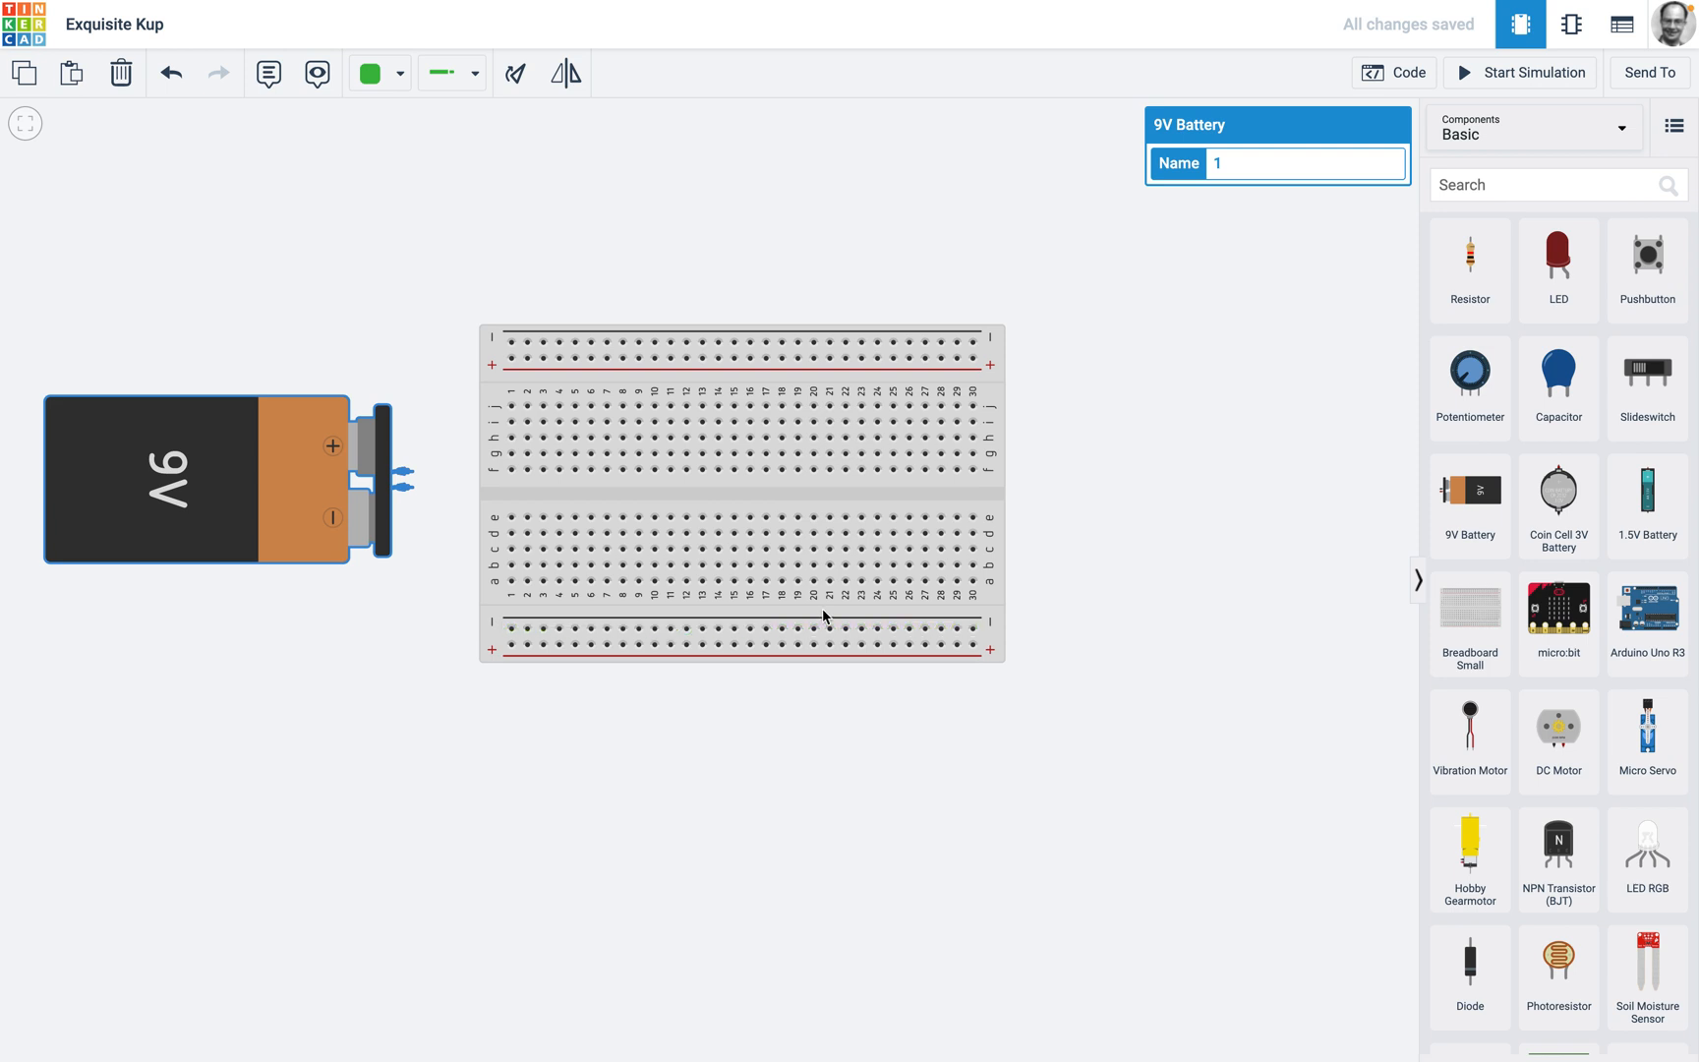
# - Run a black wire with one bend from the battery's negative terminal to column 1 of the lower negative rail
pyautogui.click(386, 80)
pyautogui.click(393, 136)
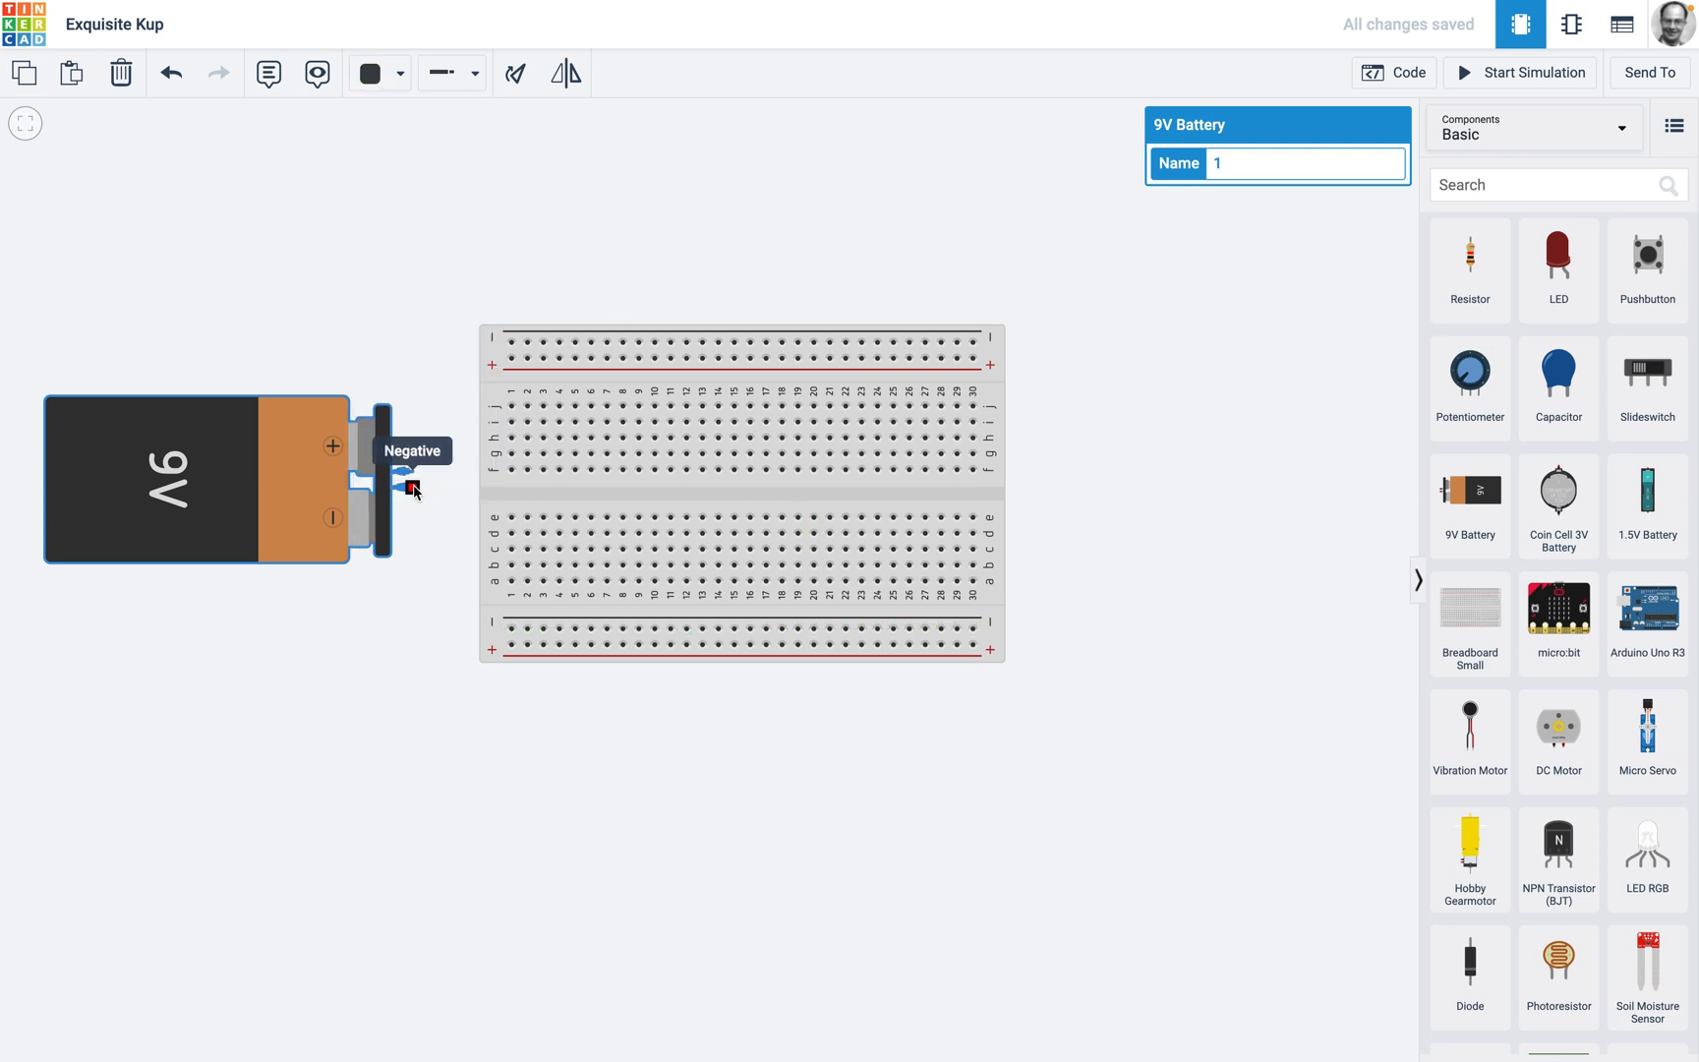
pyautogui.click(404, 486)
pyautogui.click(426, 629)
pyautogui.click(512, 629)
pyautogui.click(511, 630)
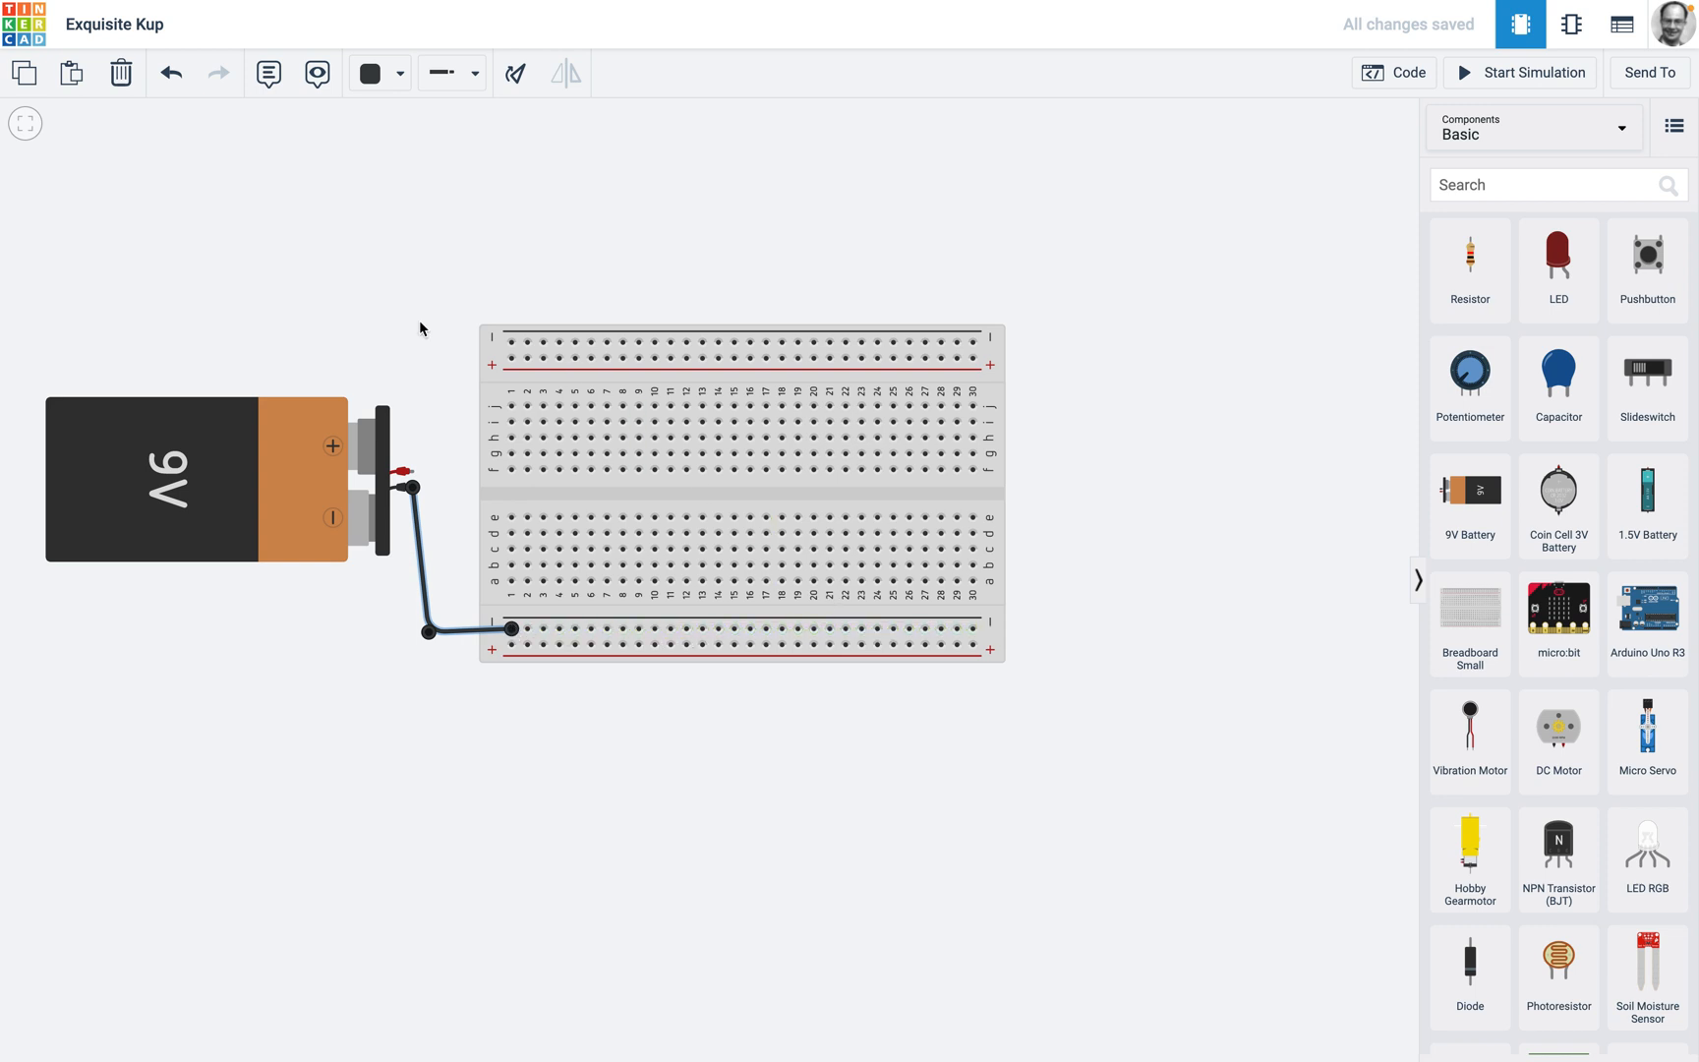
pyautogui.click(397, 234)
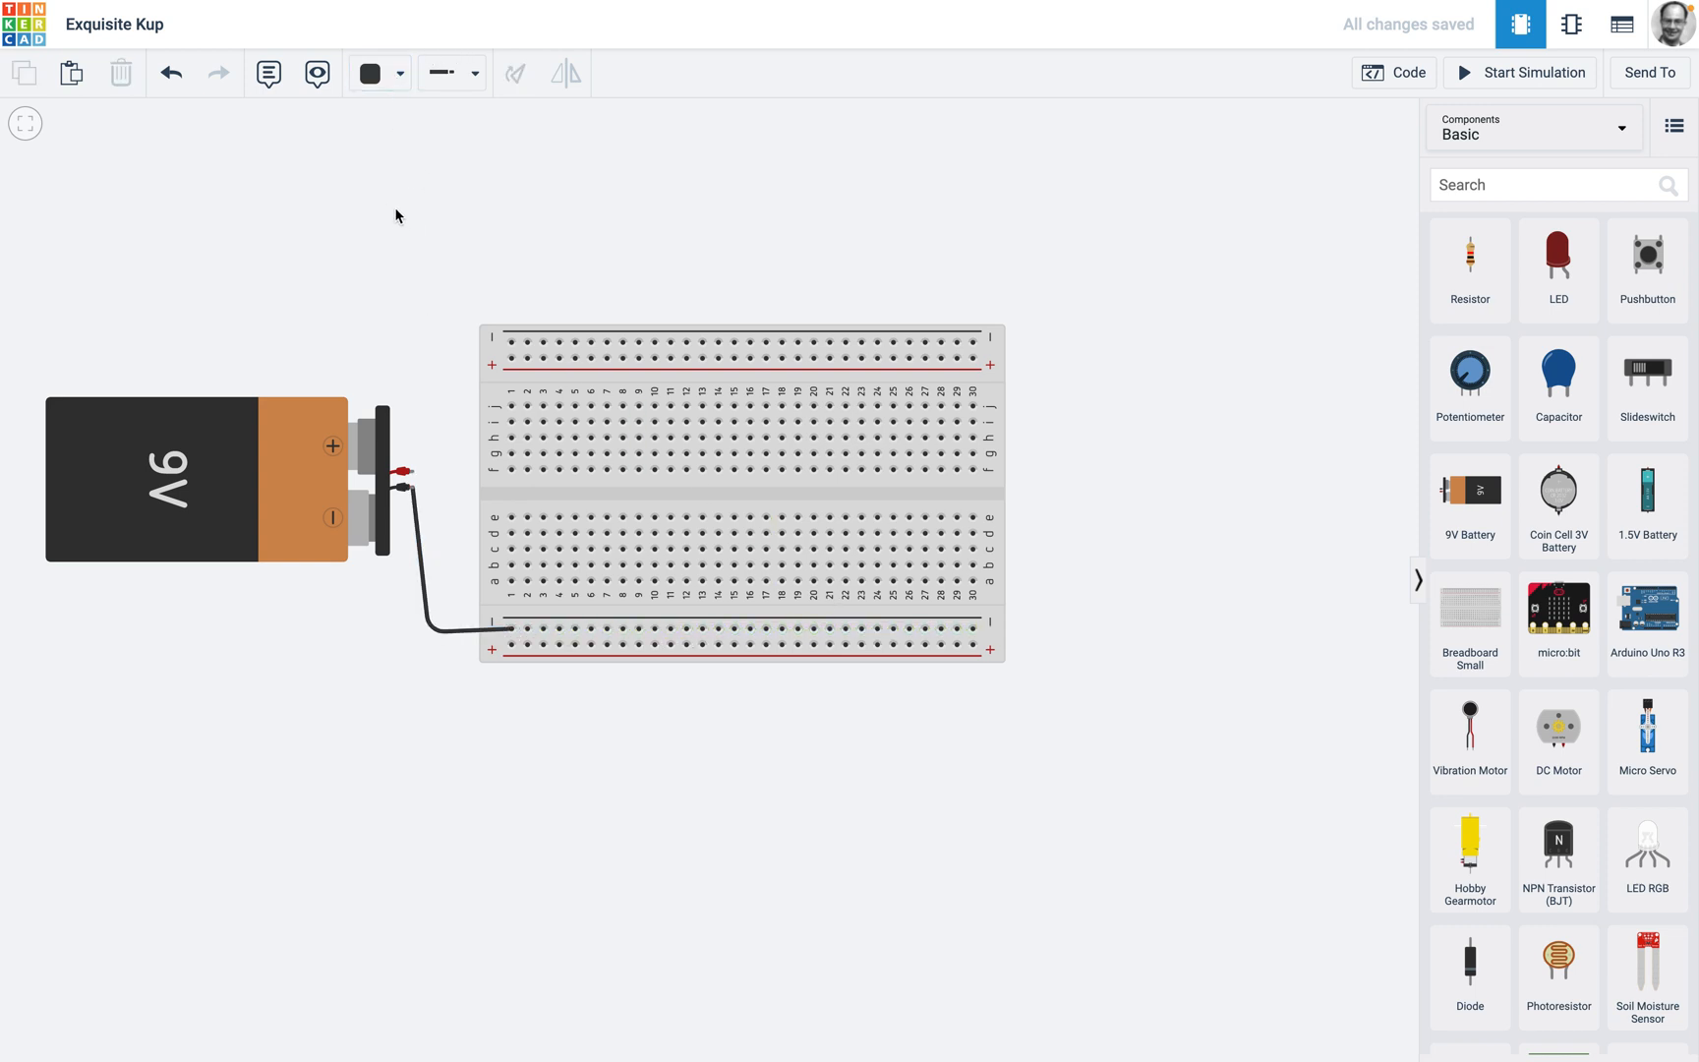
# - Run a red wire with one bend from the battery's positive terminal to column 1 of the upper positive rail
pyautogui.click(385, 74)
pyautogui.click(385, 172)
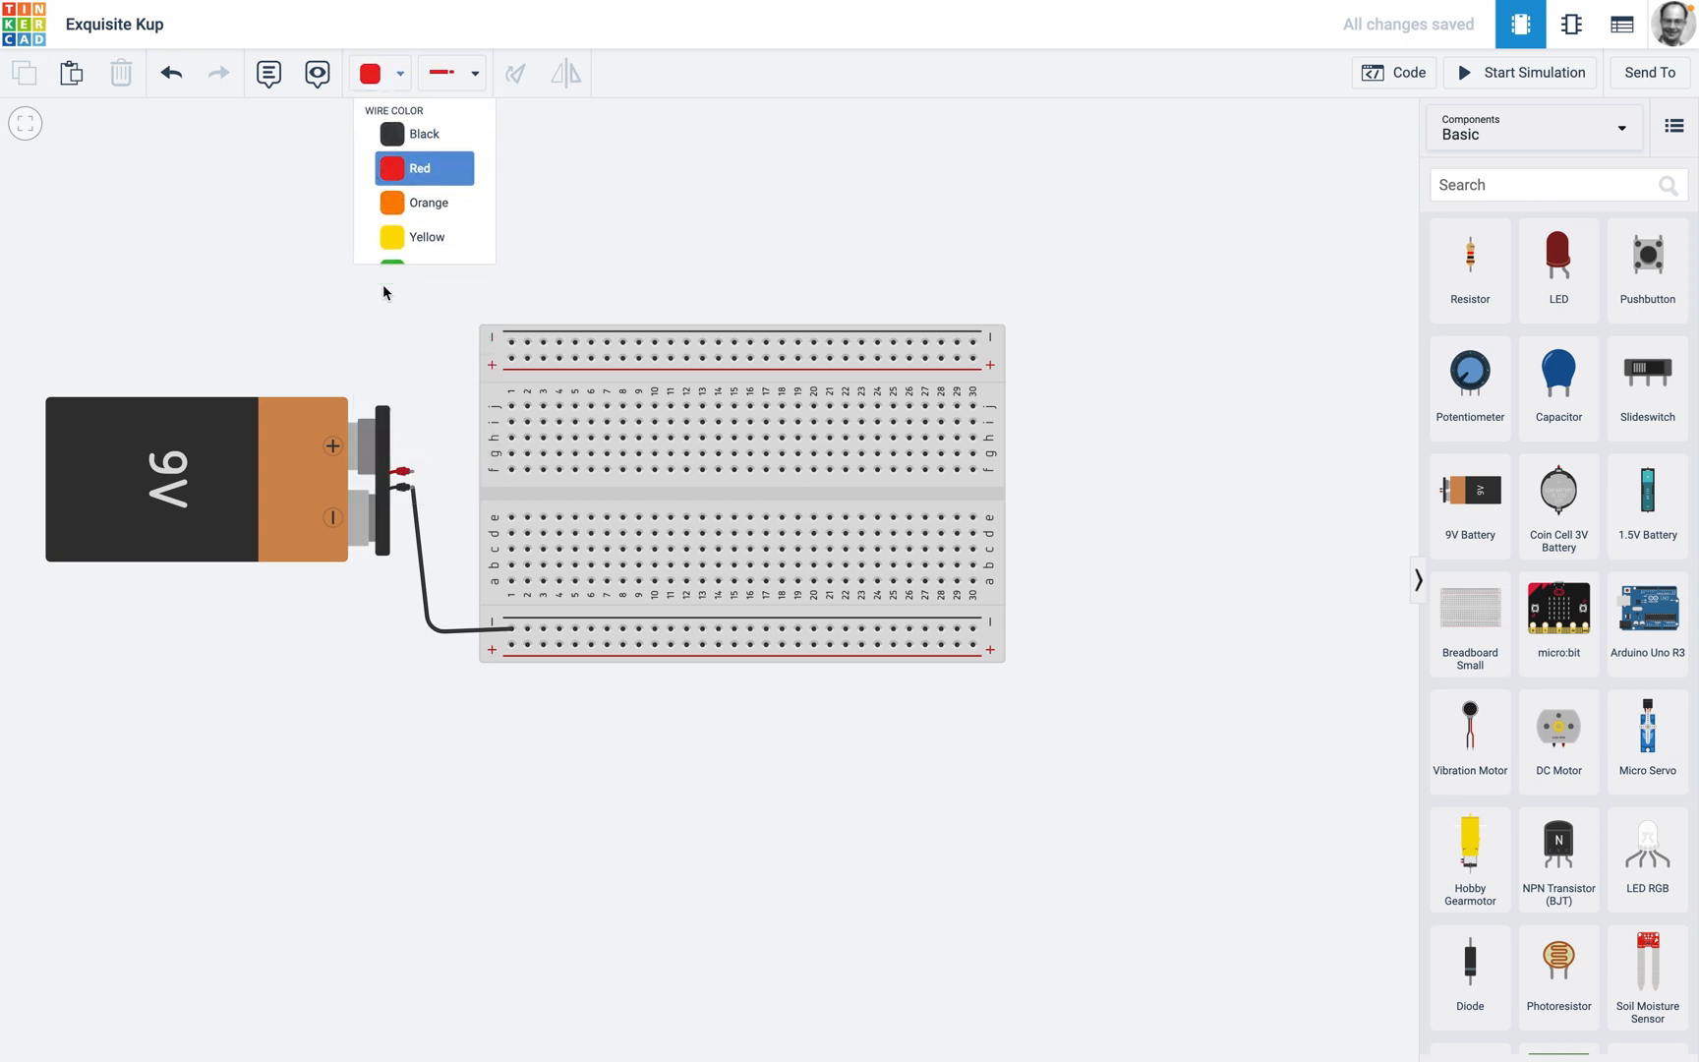
pyautogui.click(407, 471)
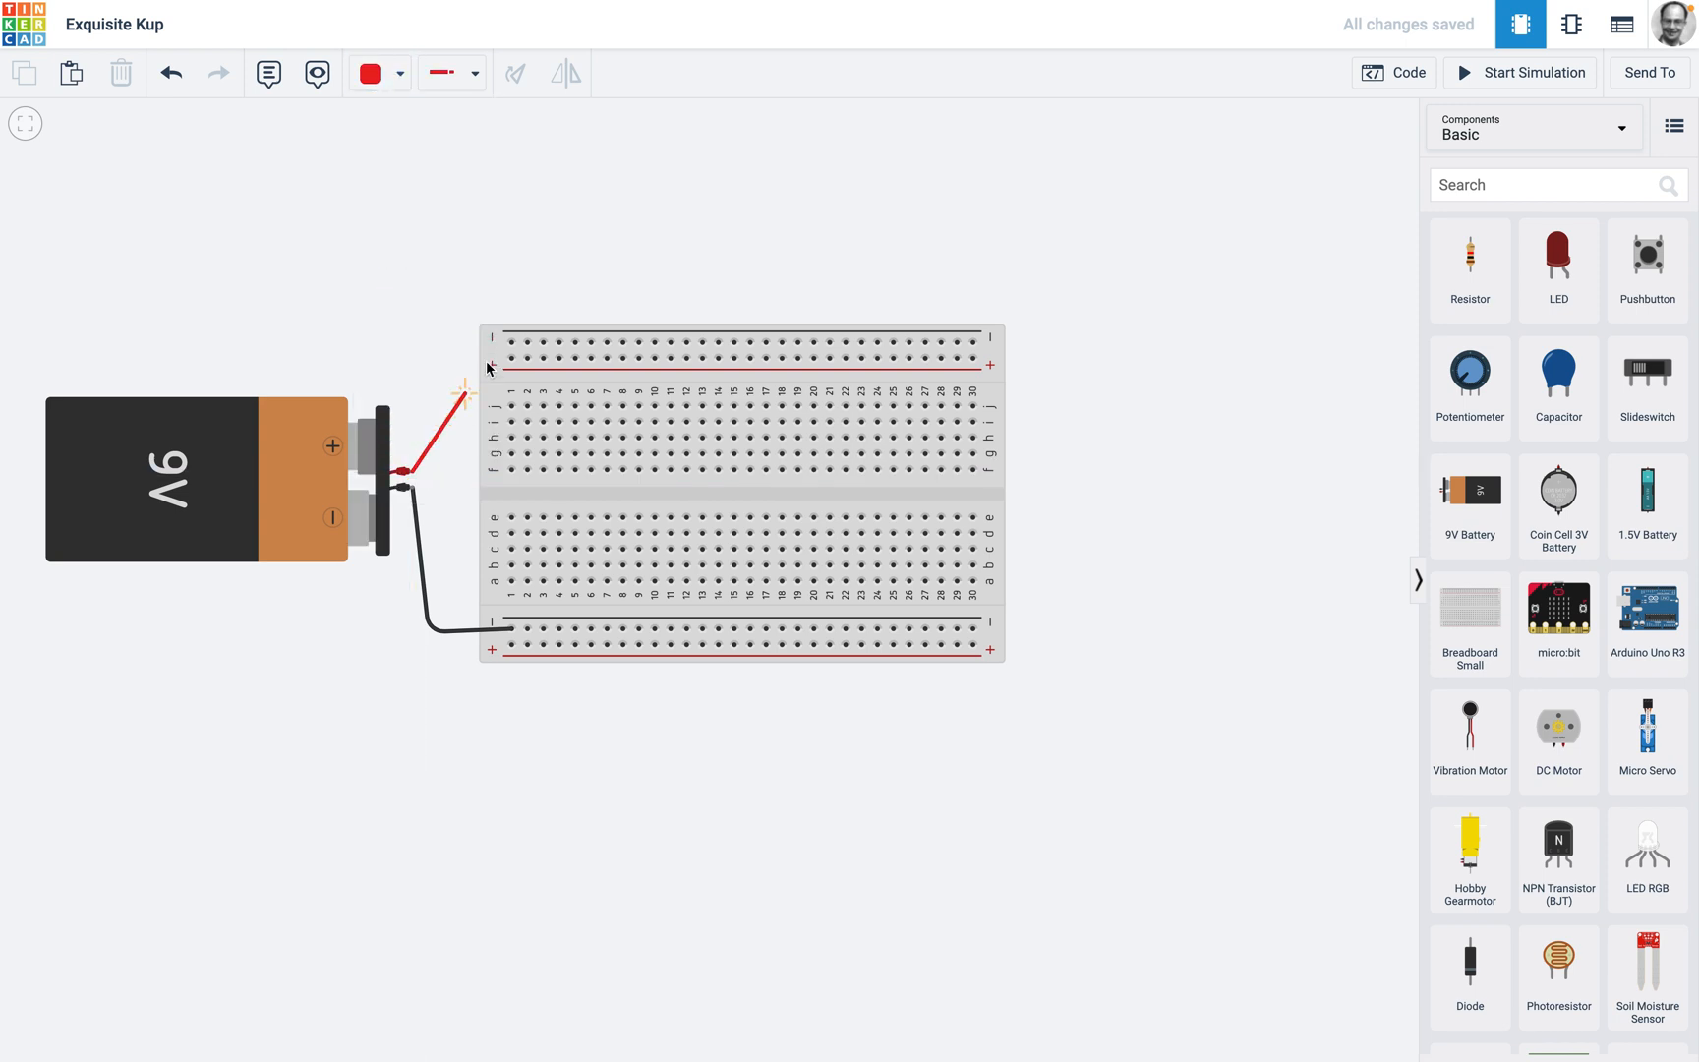
pyautogui.click(427, 363)
pyautogui.click(493, 359)
pyautogui.moveTo(495, 359); pyautogui.dragTo(512, 345)
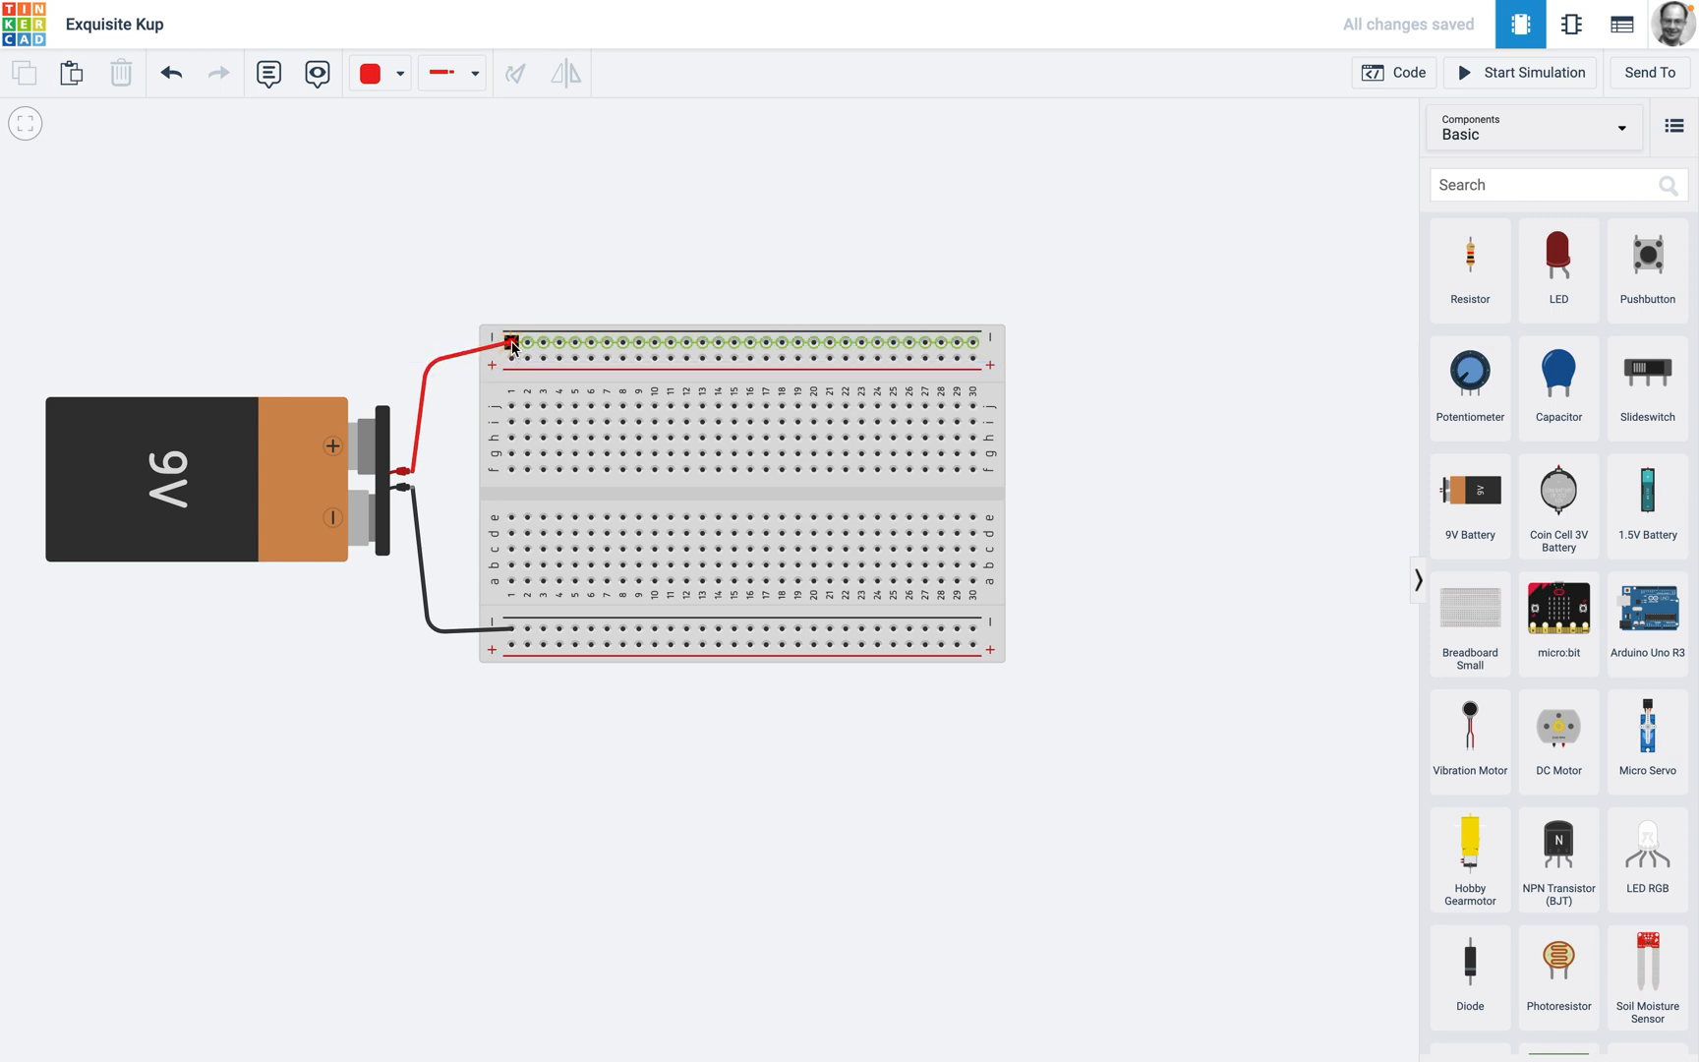
pyautogui.moveTo(511, 345); pyautogui.dragTo(511, 359)
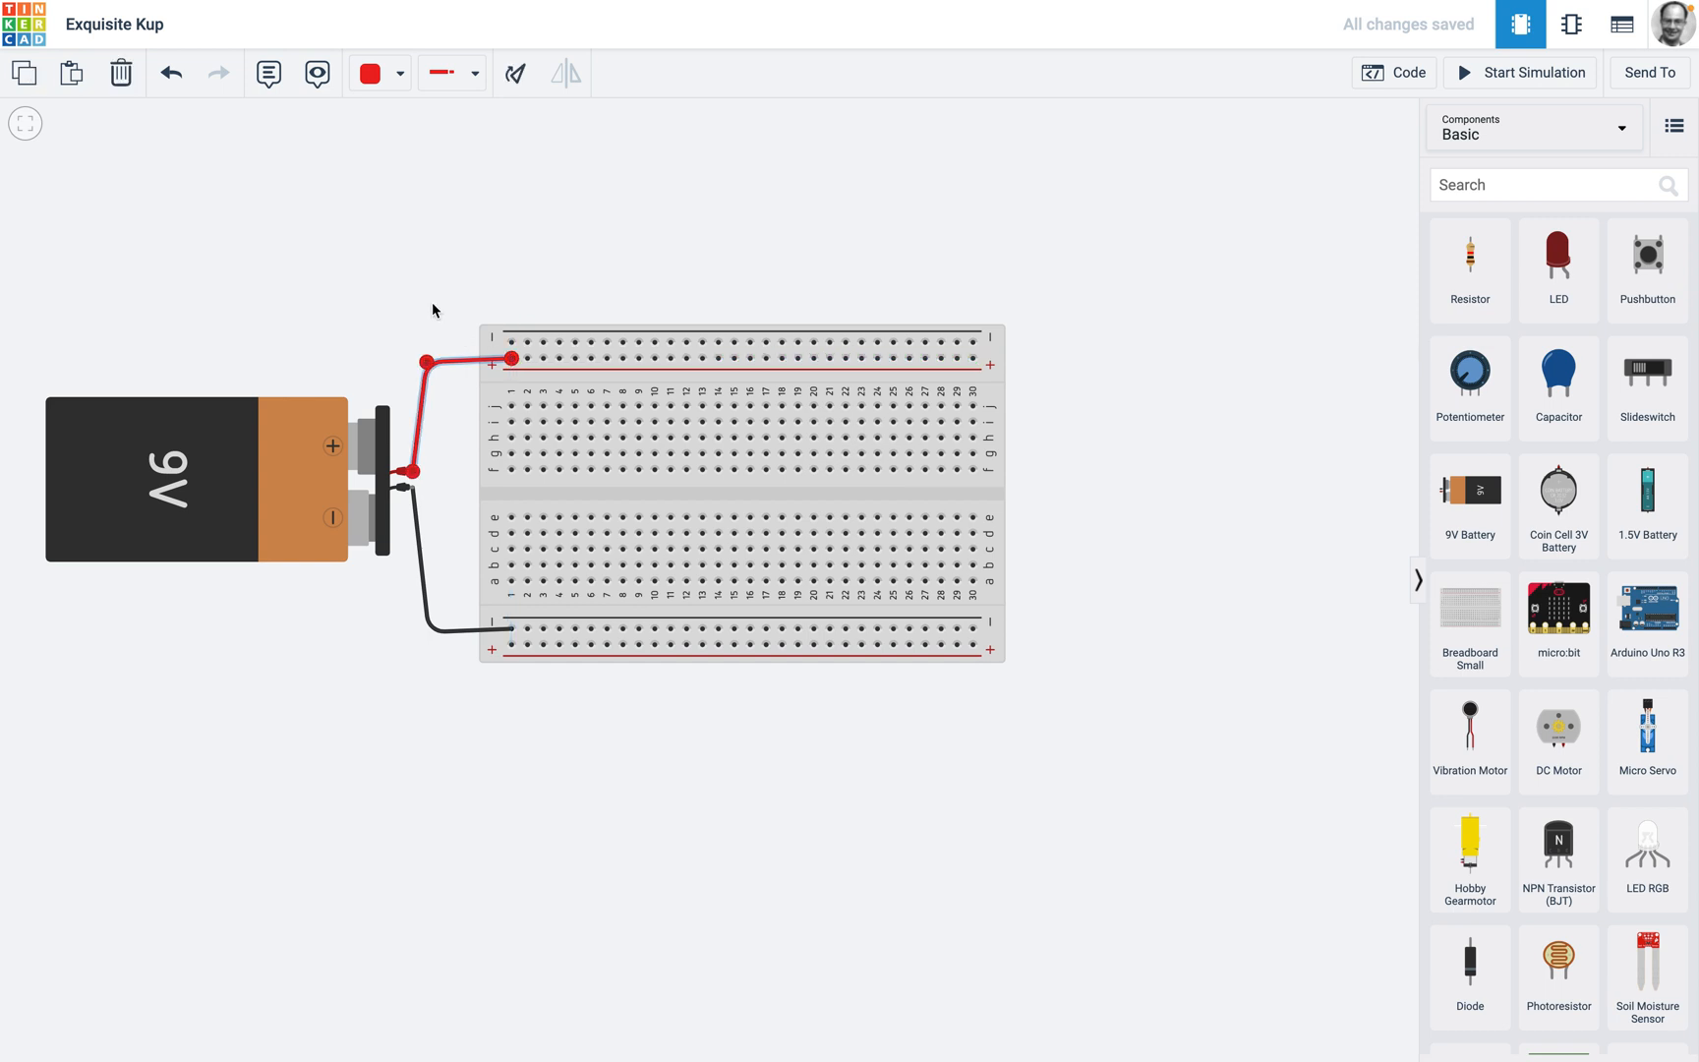
pyautogui.click(362, 282)
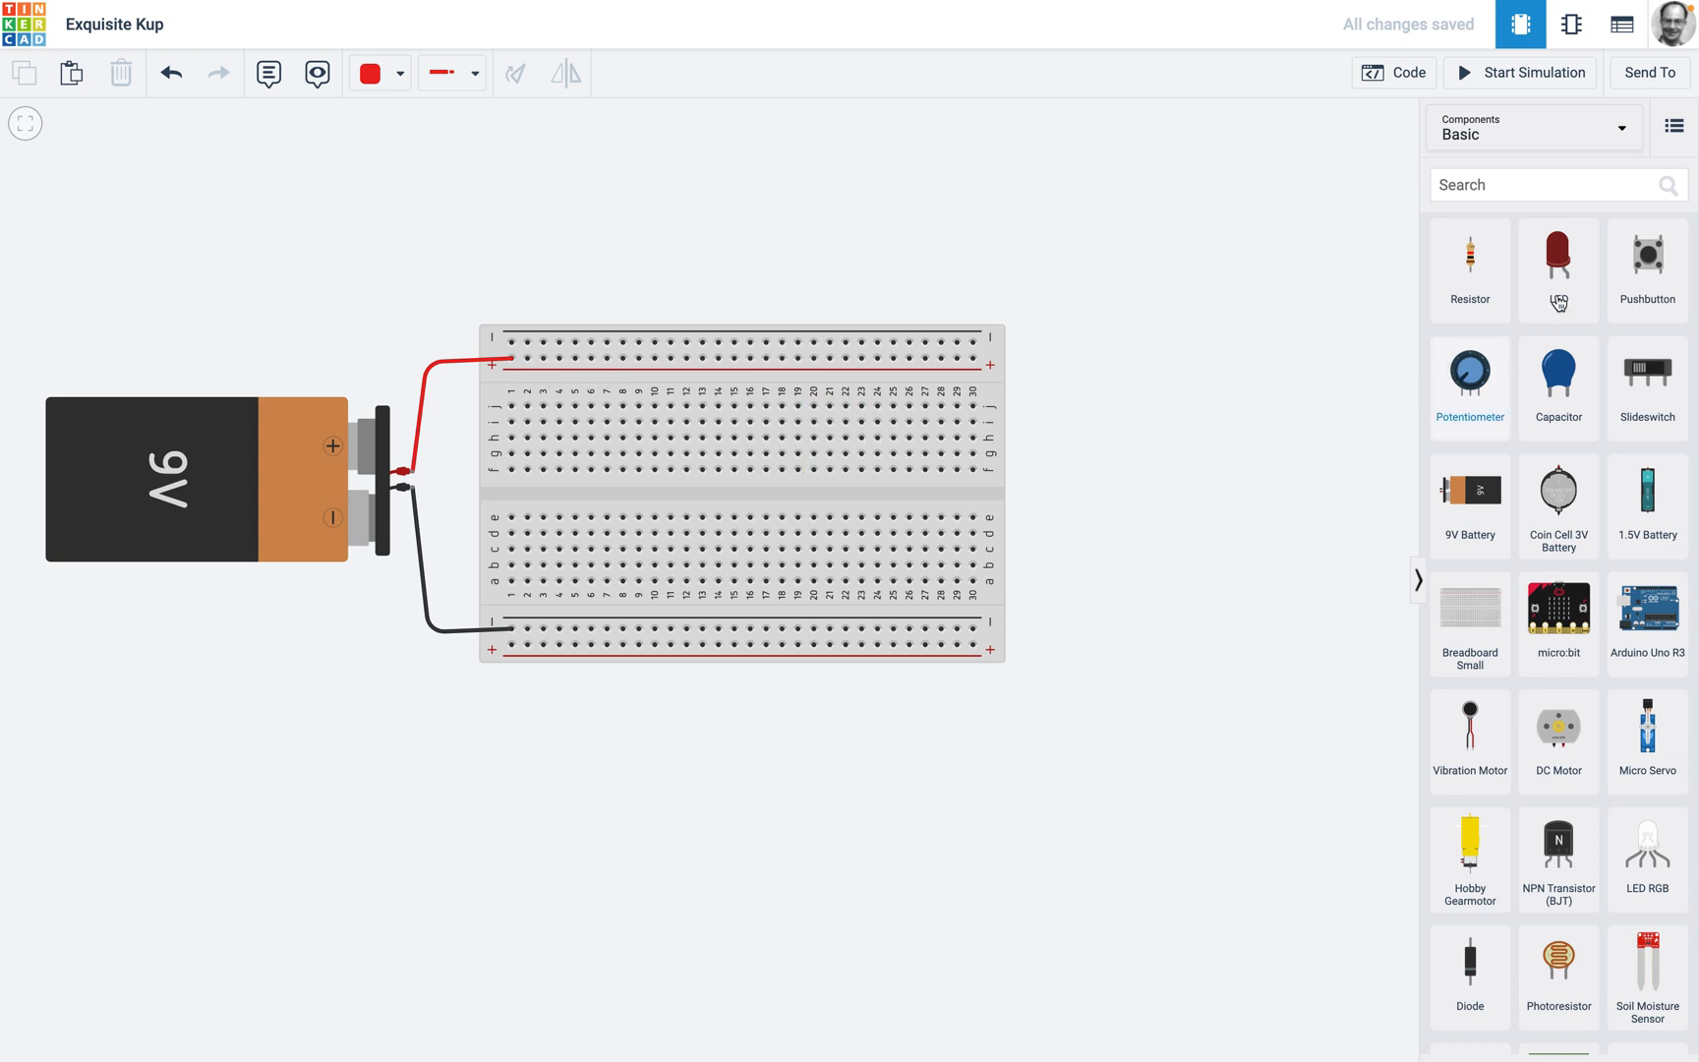
# - Add a red LED above the breadboard and rotate it until its legs point right
pyautogui.moveTo(1558, 260); pyautogui.dragTo(685, 267)
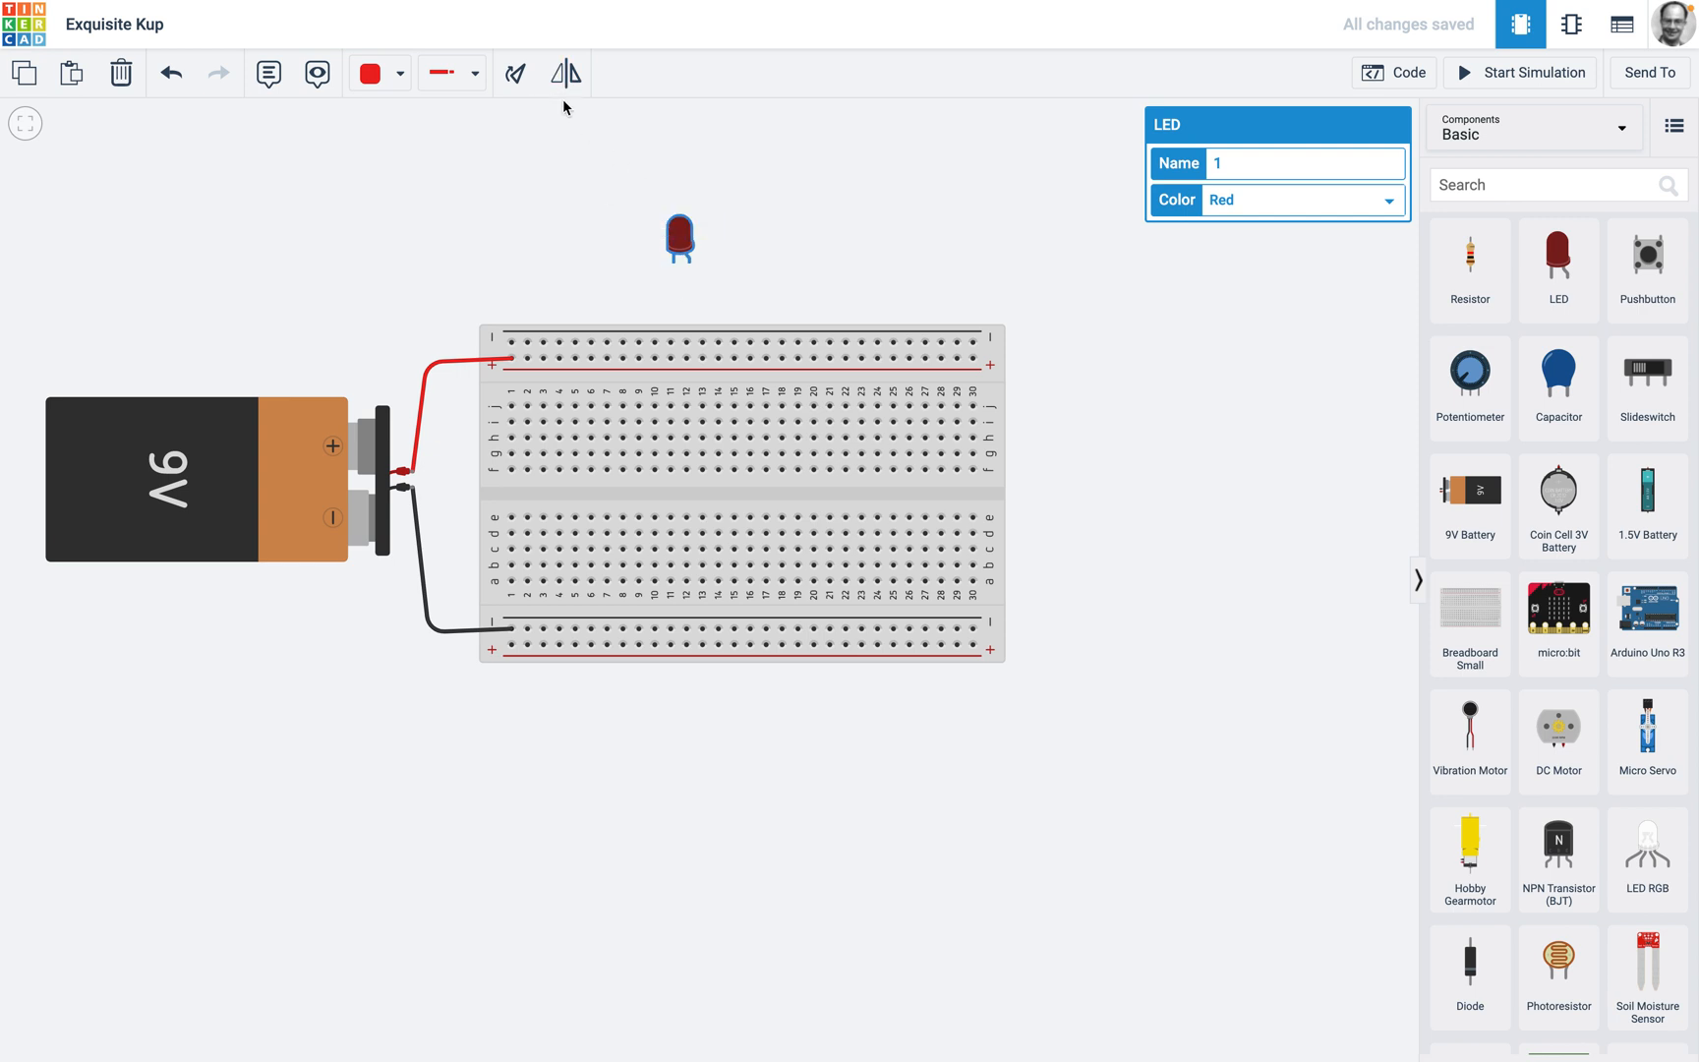
pyautogui.click(515, 73)
pyautogui.click(516, 75)
pyautogui.click(515, 75)
pyautogui.click(470, 153)
# - Insert the LED into the upper half of the breadboard with both legs in column 6, rows h and i
pyautogui.click(656, 261)
pyautogui.moveTo(656, 260); pyautogui.dragTo(565, 460)
pyautogui.moveTo(562, 439); pyautogui.dragTo(563, 434)
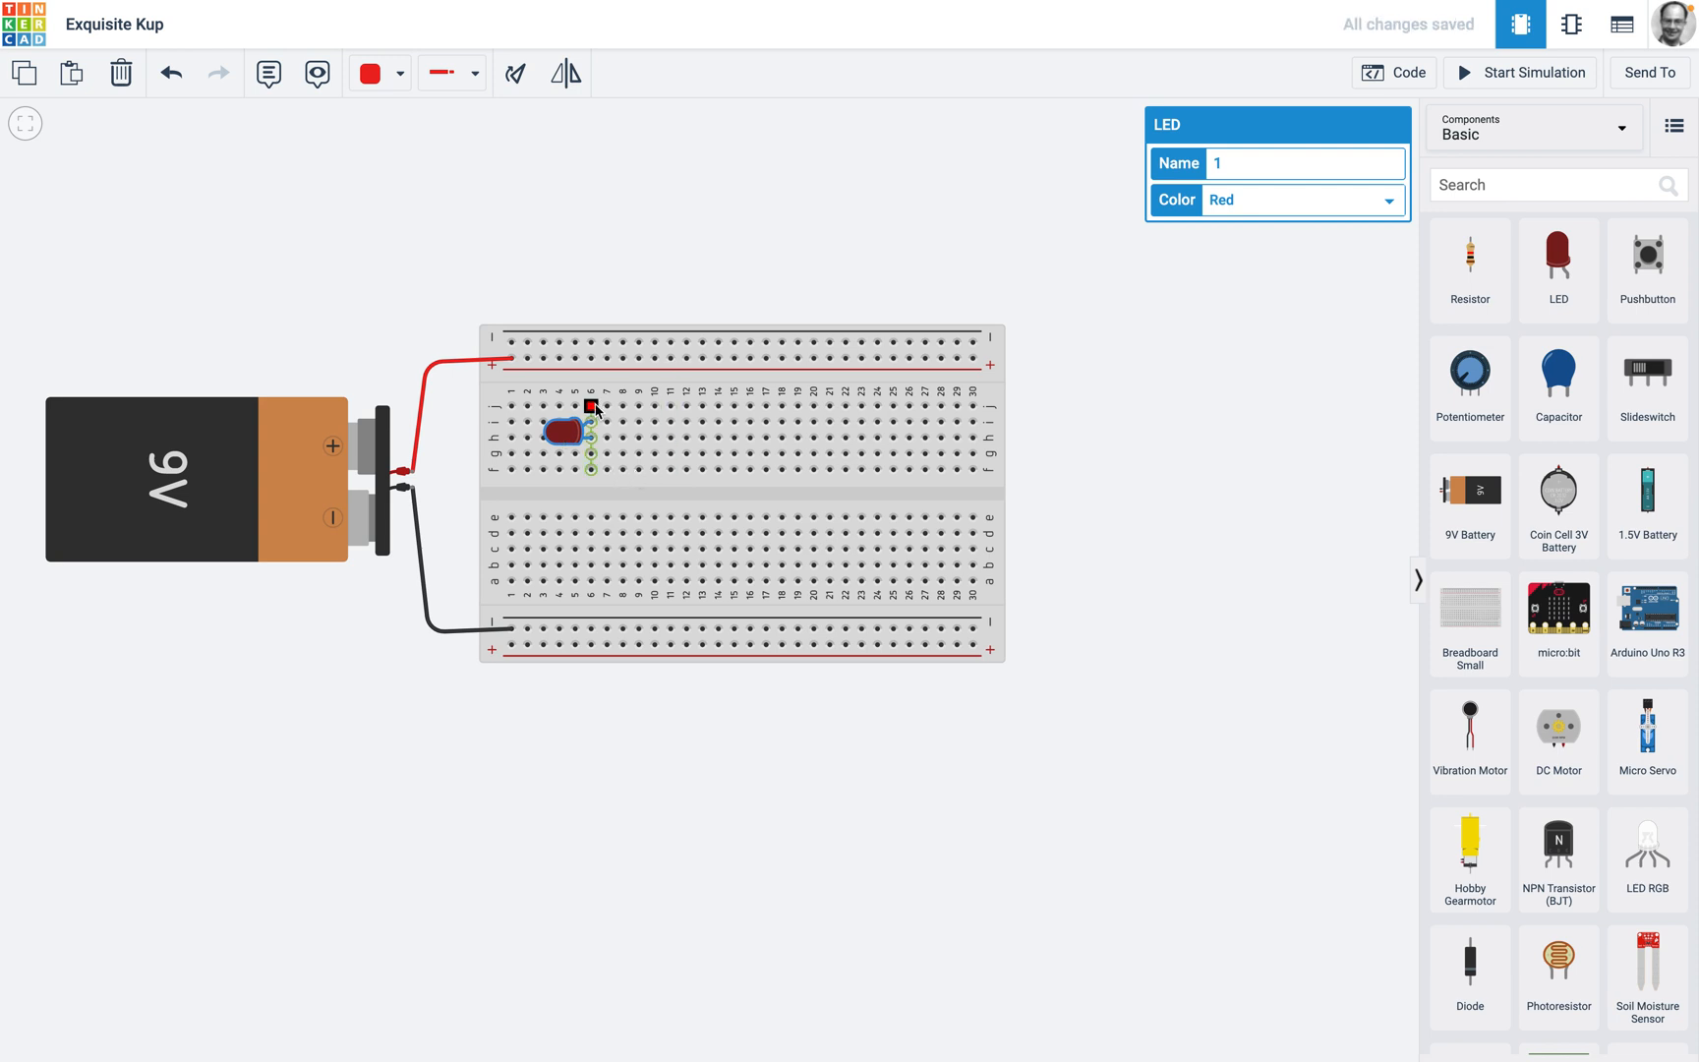
pyautogui.moveTo(593, 409); pyautogui.dragTo(594, 426)
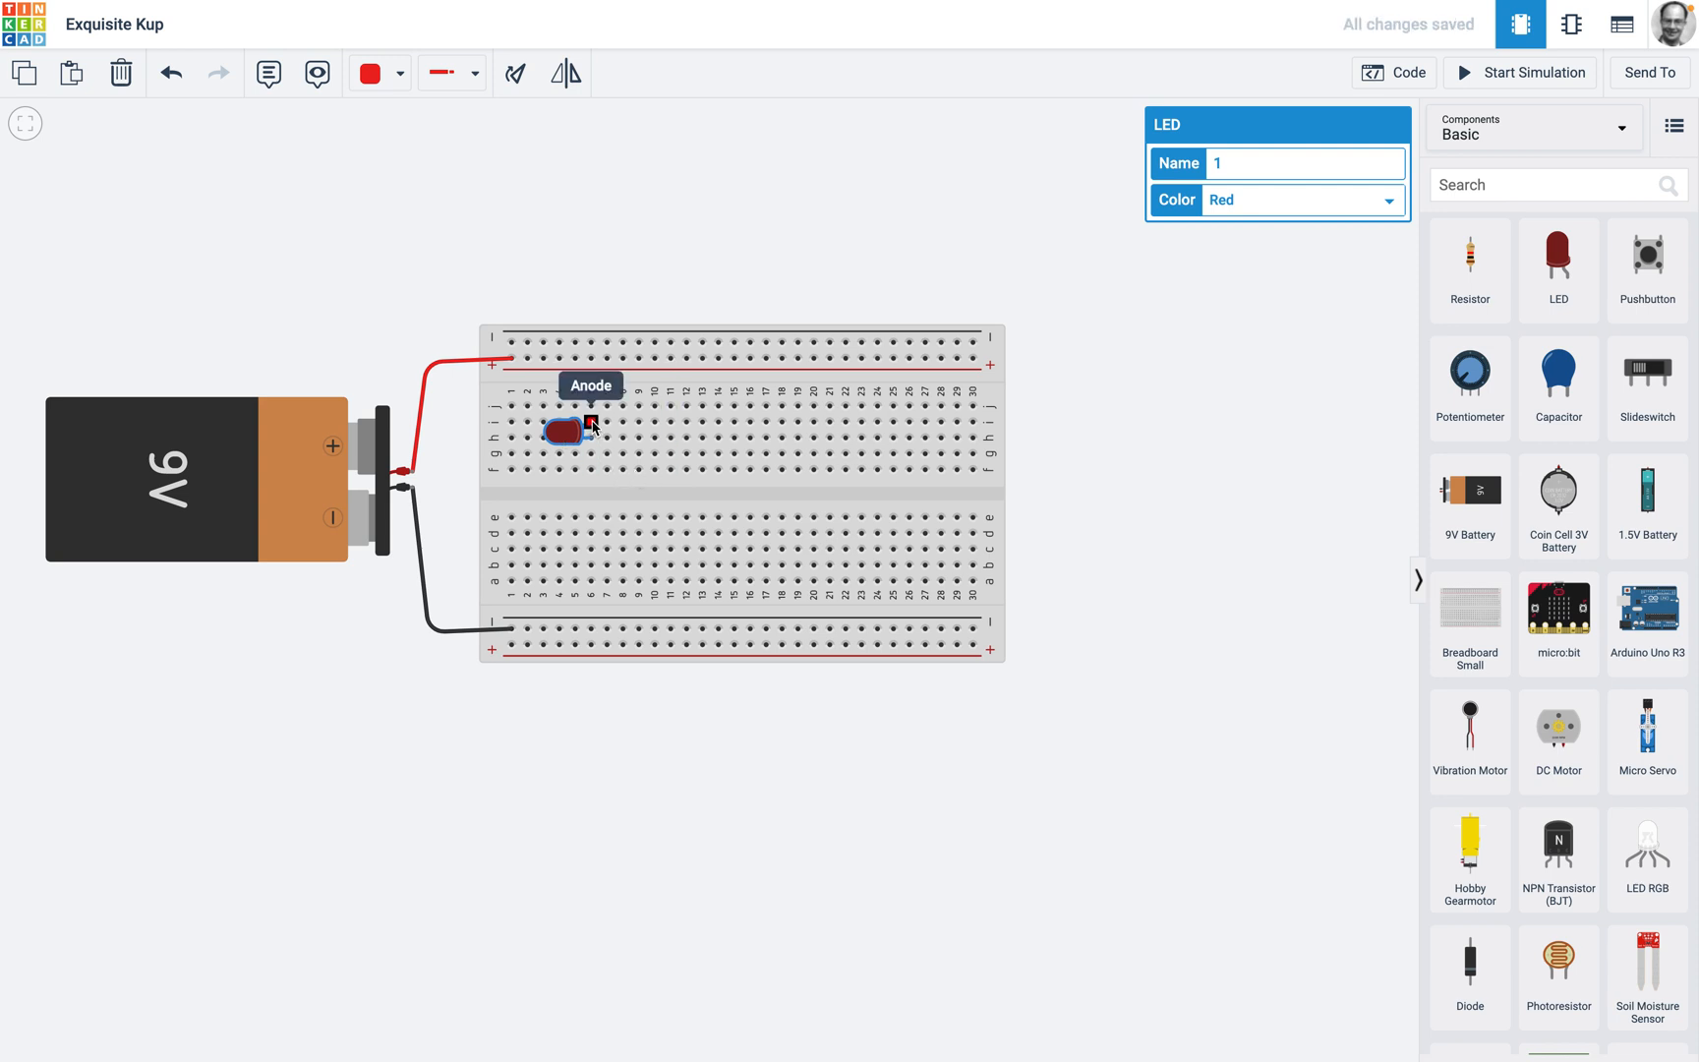
pyautogui.moveTo(594, 439); pyautogui.dragTo(594, 415)
pyautogui.scroll(-3, 592, 410)
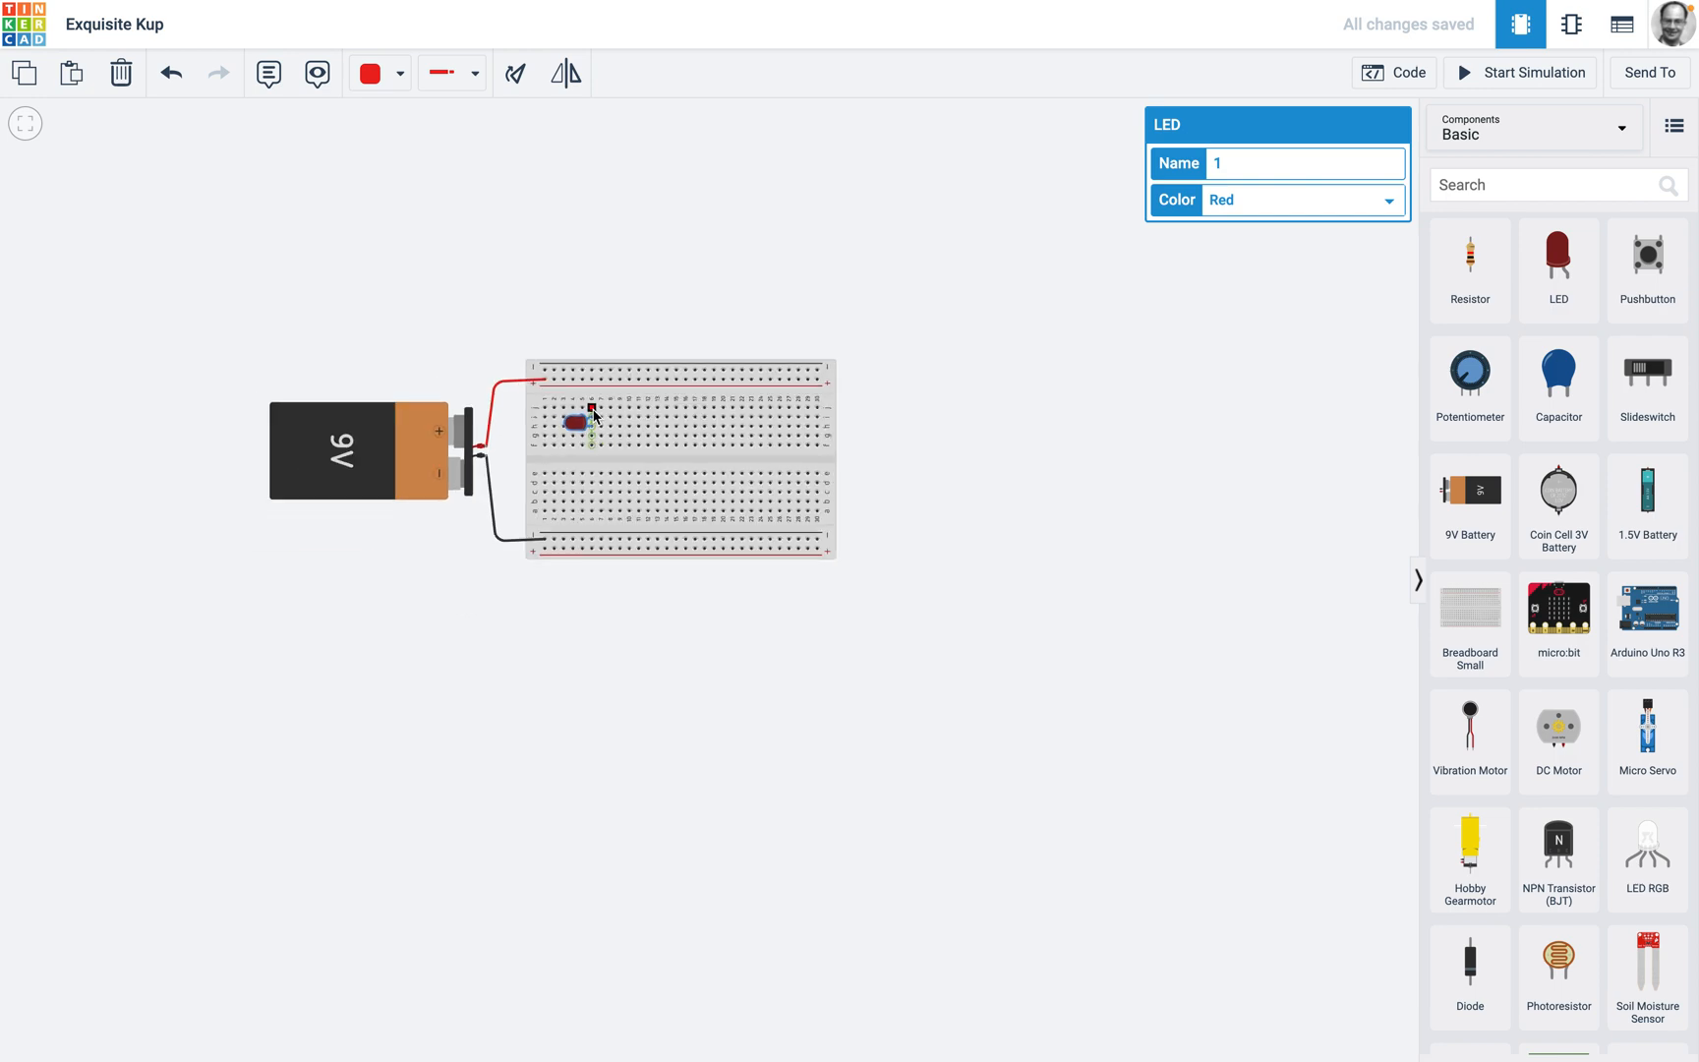
# - Run a short red wire from the upper positive rail above column 6 to row j of column 6
pyautogui.scroll(8, 594, 415)
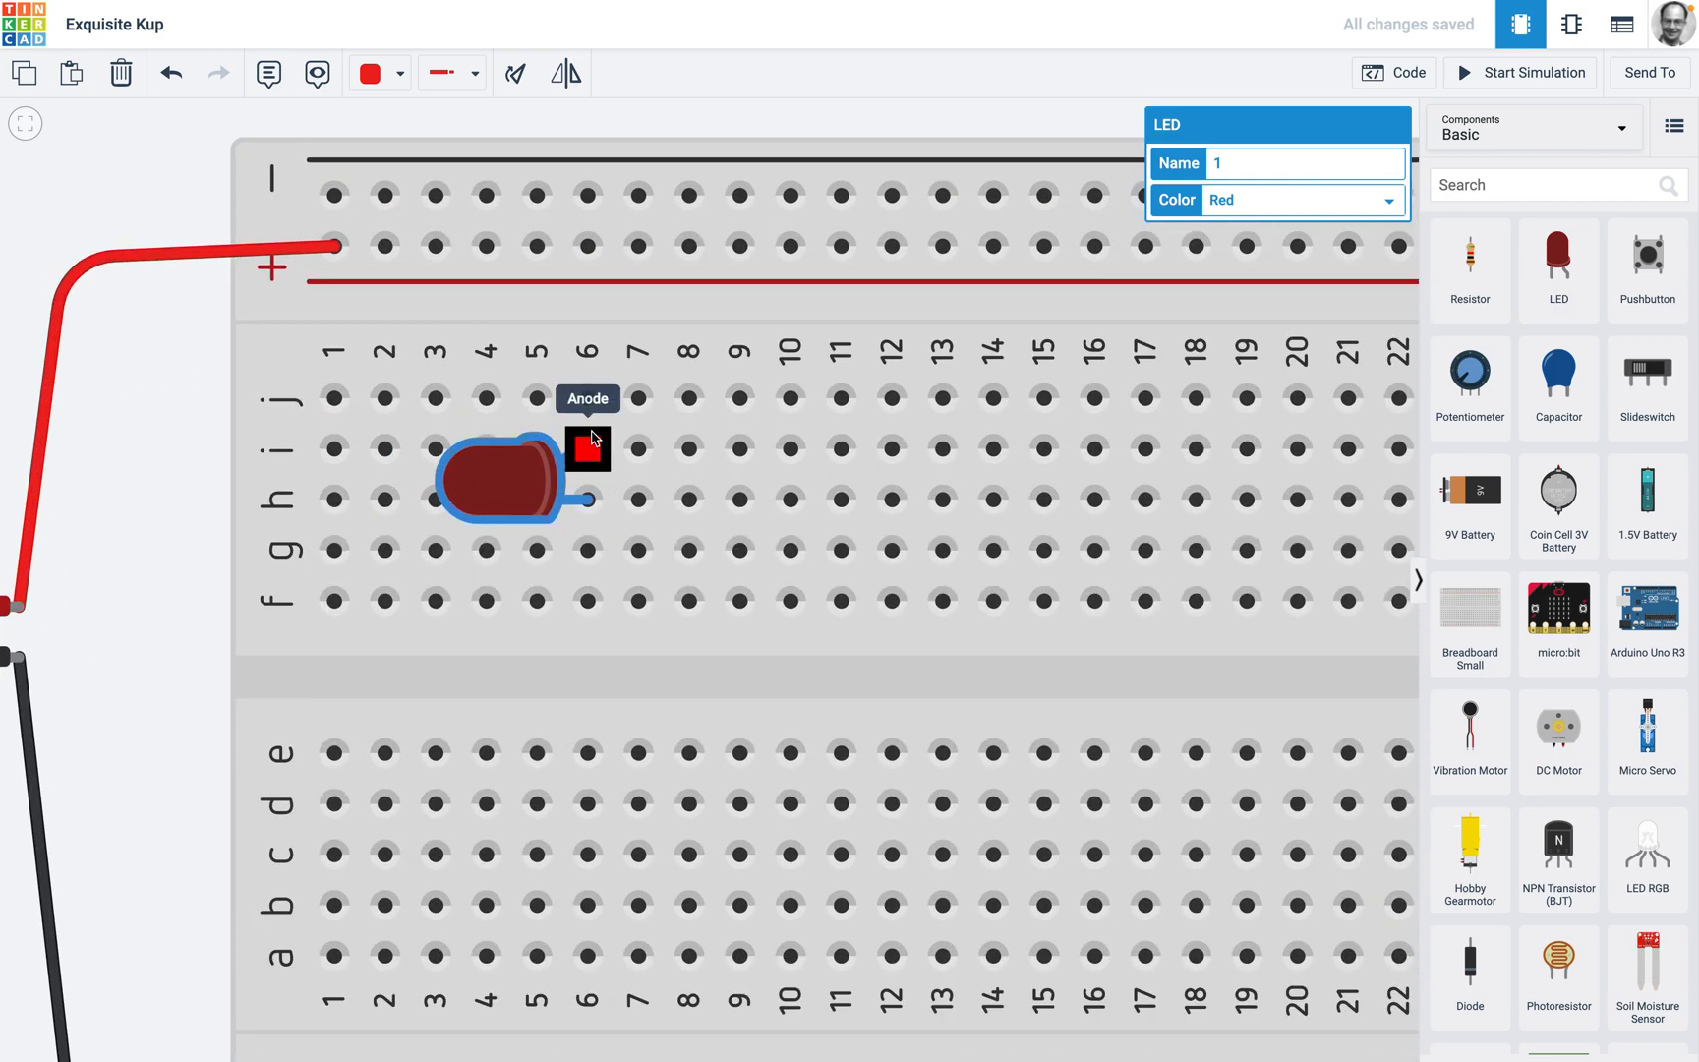
pyautogui.click(593, 438)
pyautogui.scroll(-6, 593, 440)
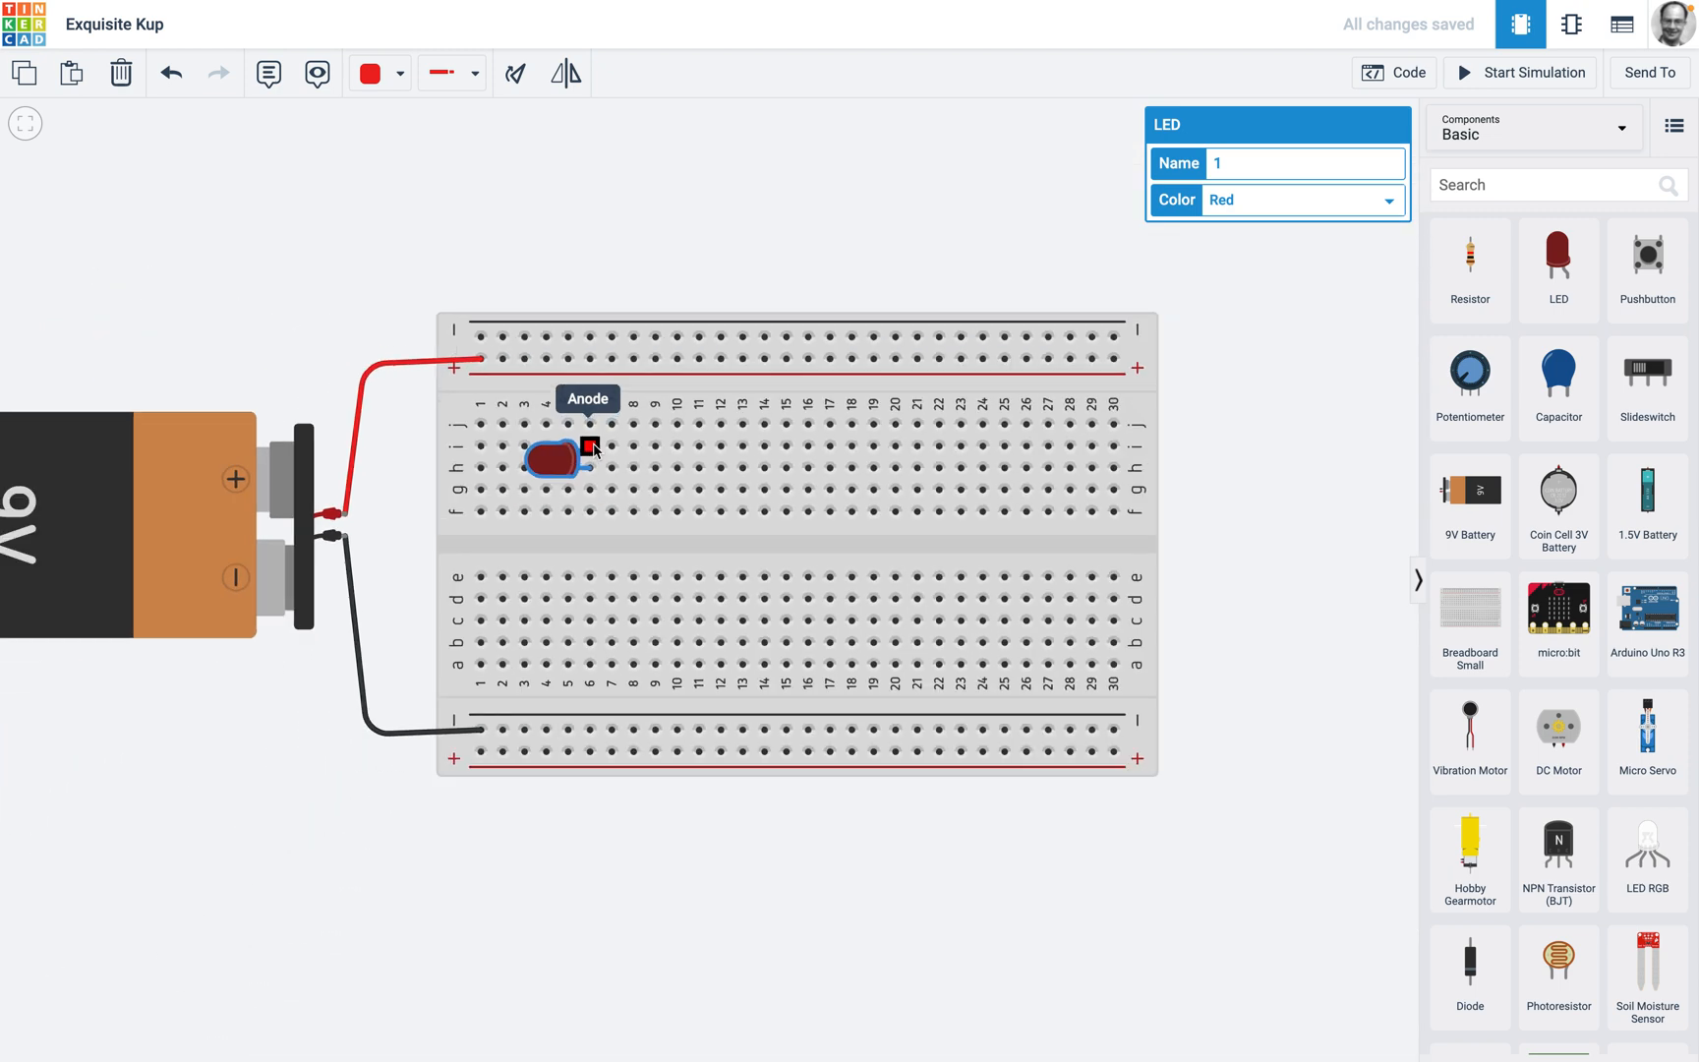
pyautogui.click(590, 359)
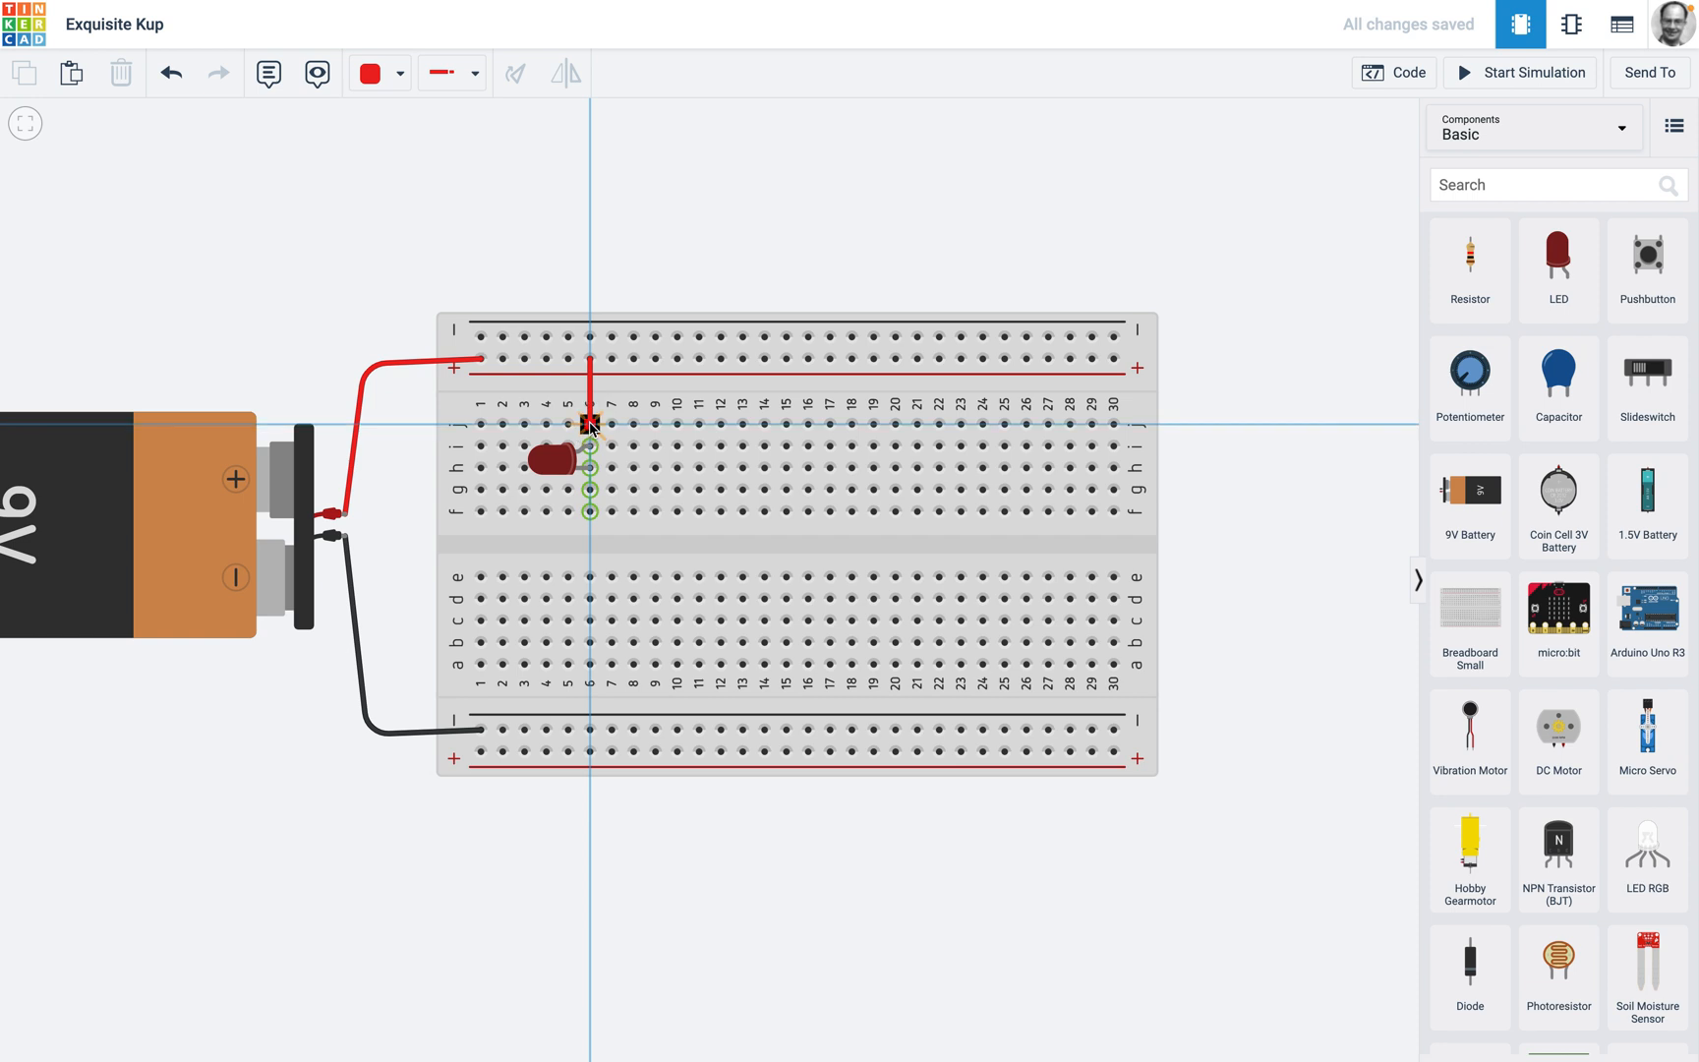
pyautogui.click(590, 424)
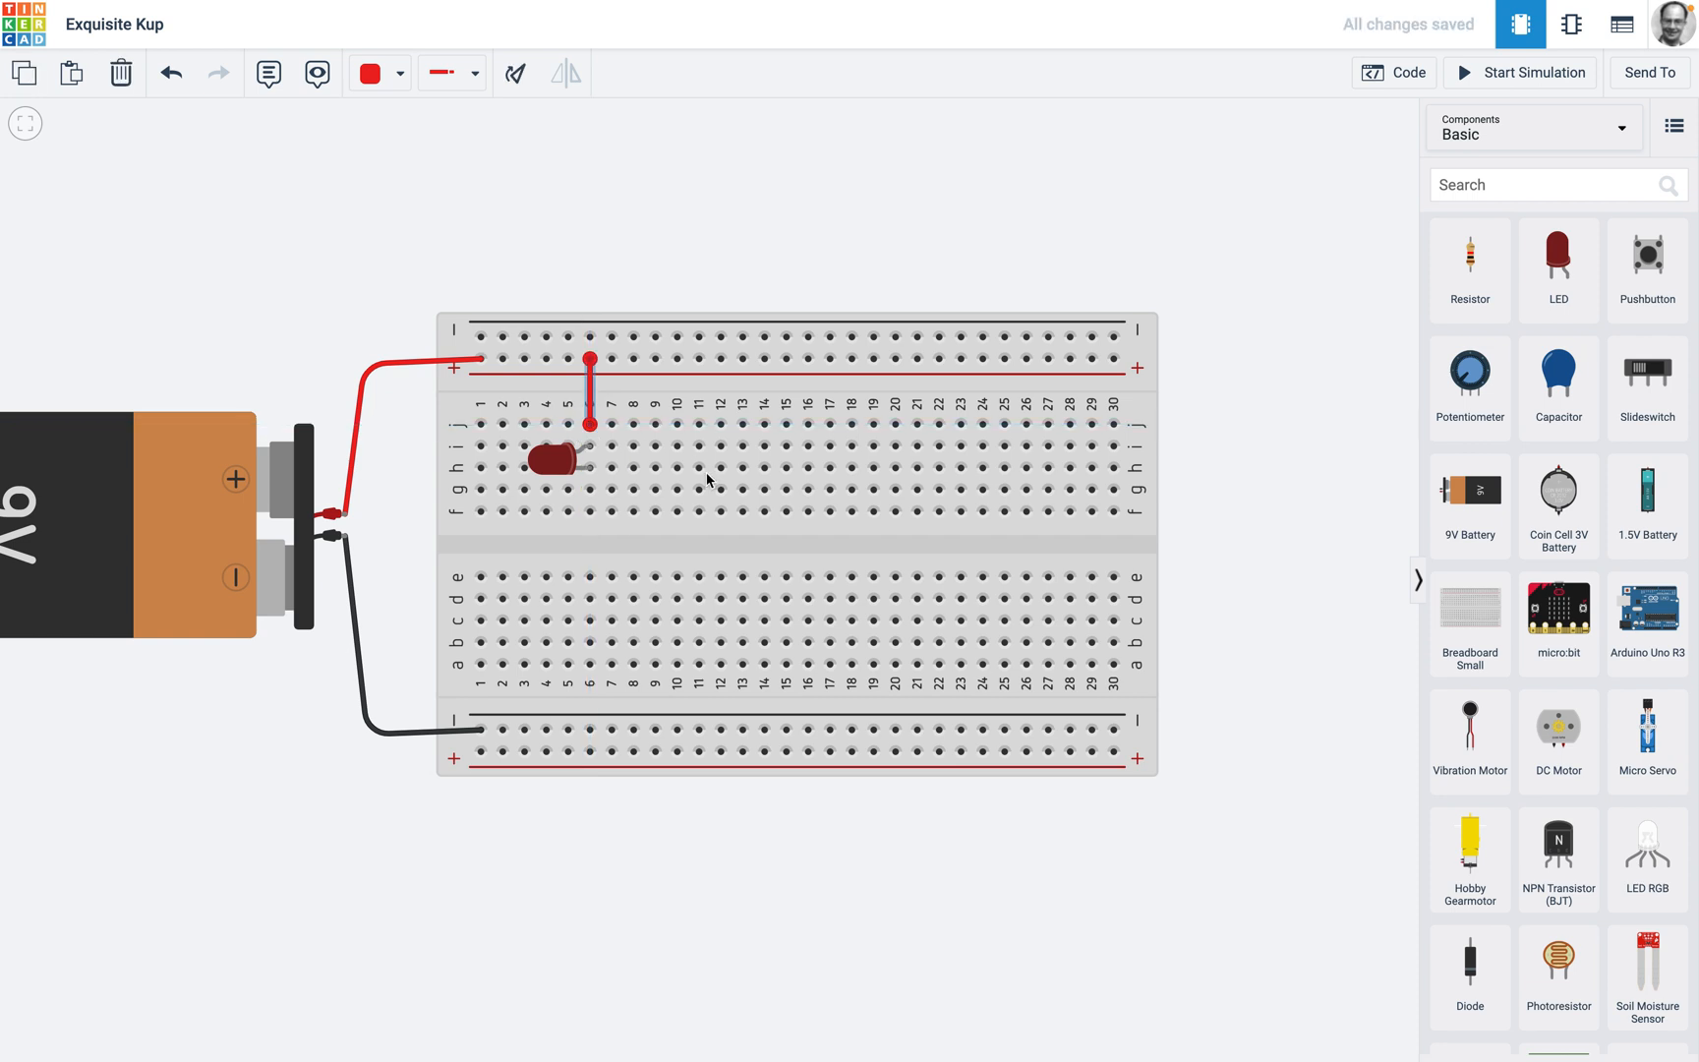
# - Run a straight black wire from column 6, row g, down to the lower negative rail
pyautogui.click(395, 147)
pyautogui.click(379, 73)
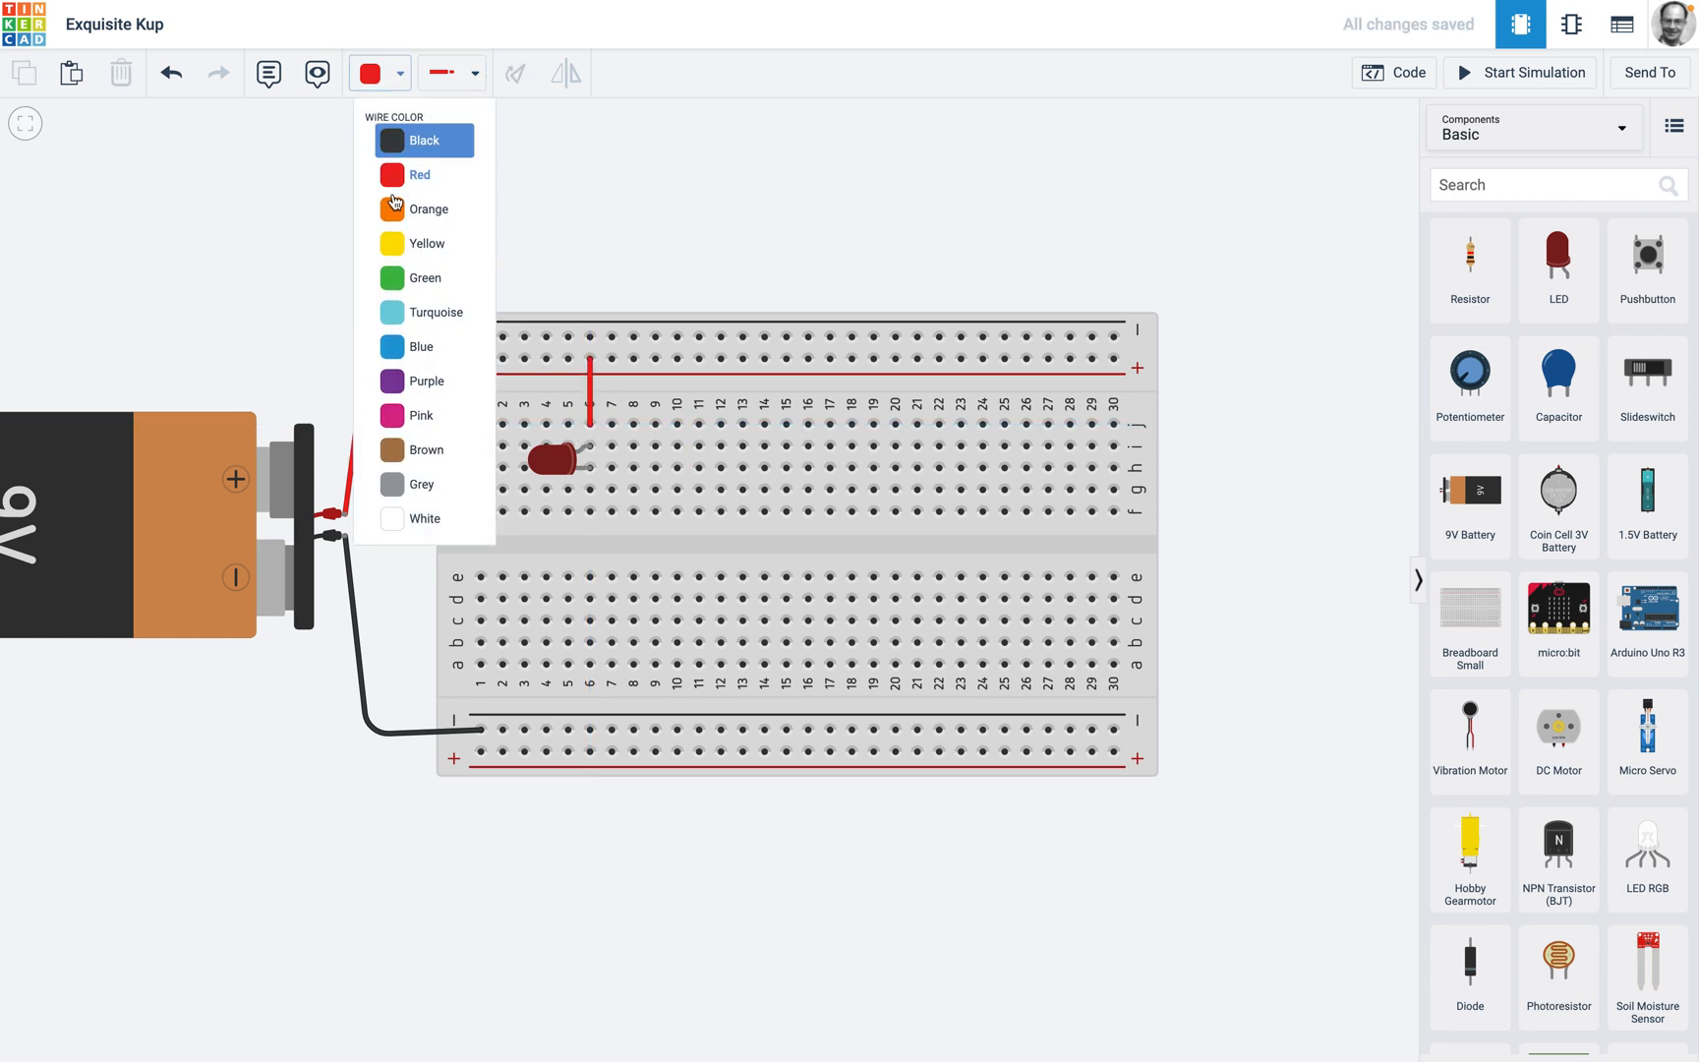
pyautogui.click(394, 134)
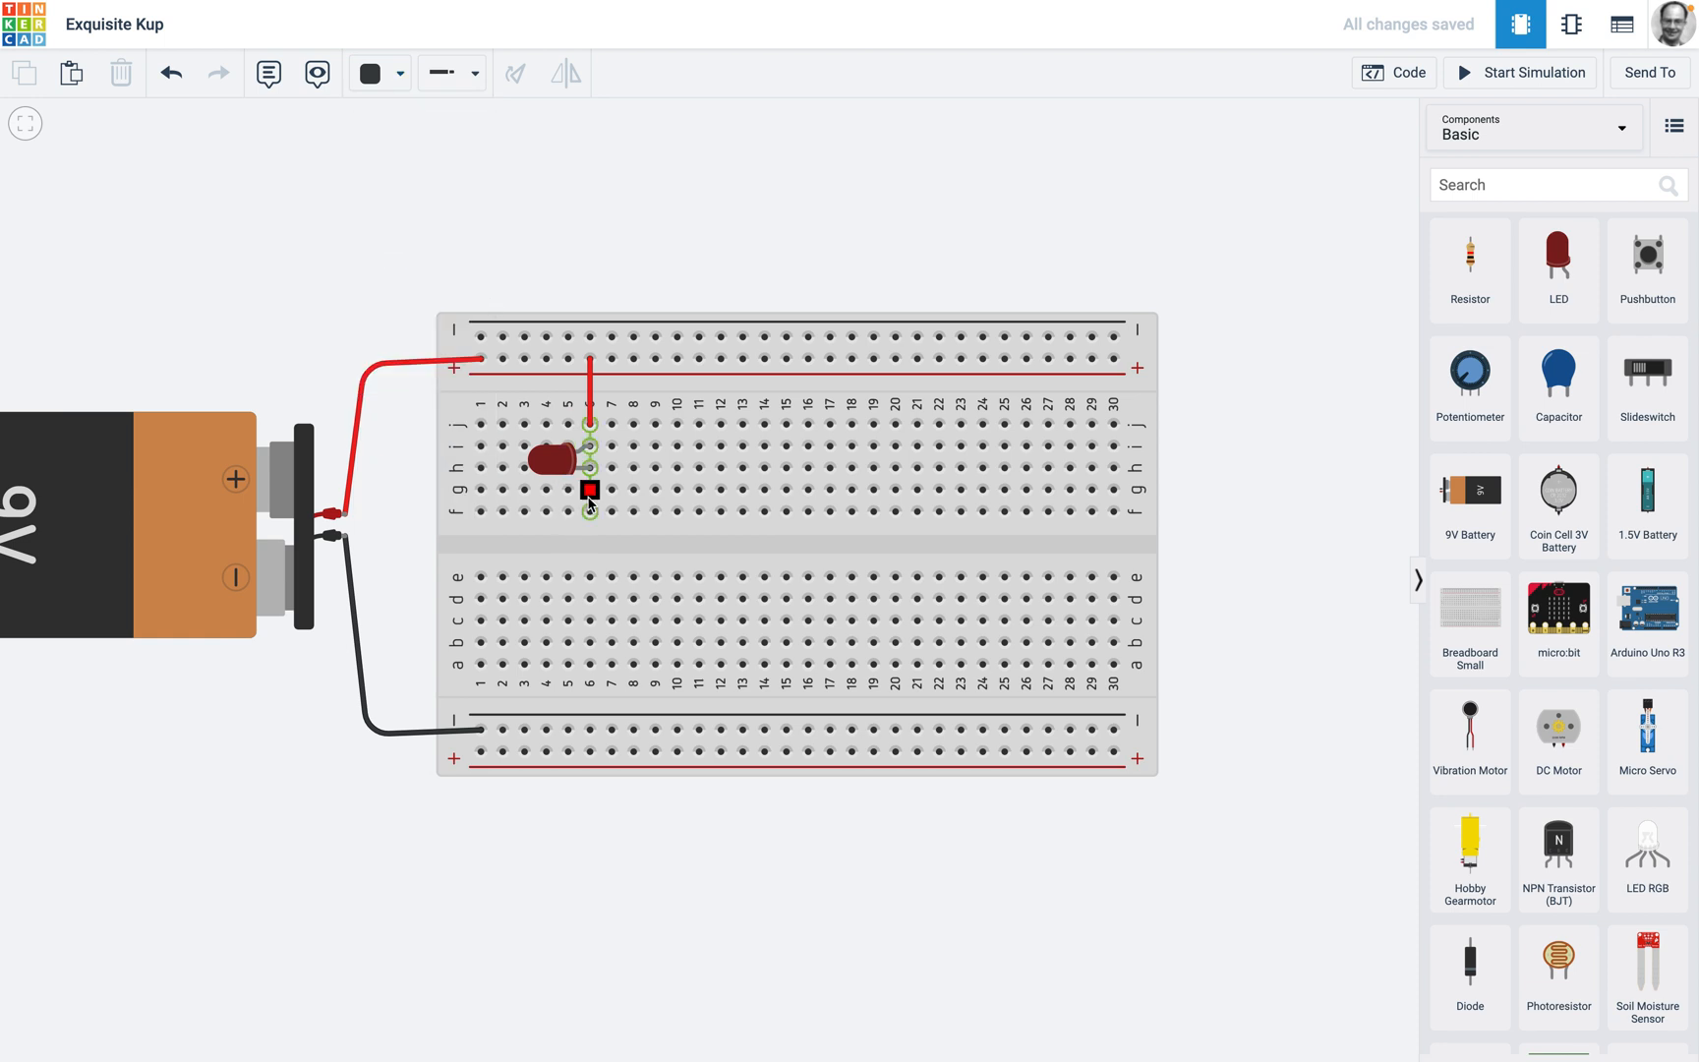
pyautogui.click(590, 489)
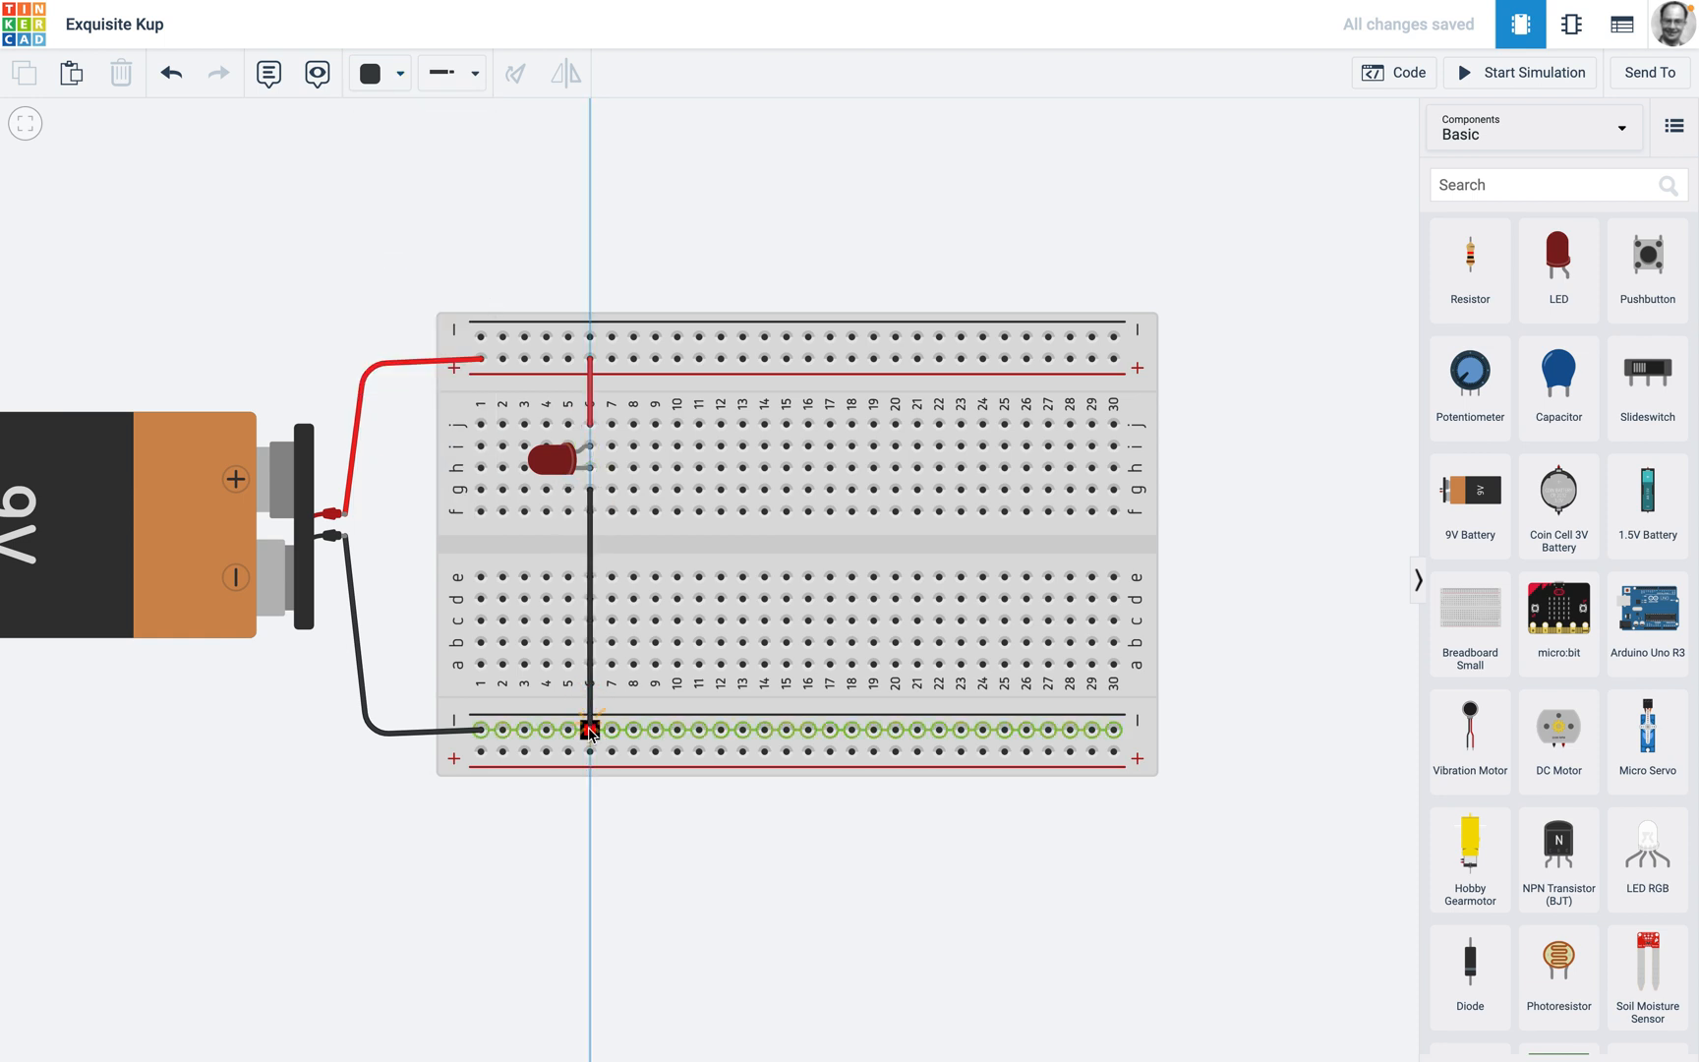
pyautogui.click(590, 729)
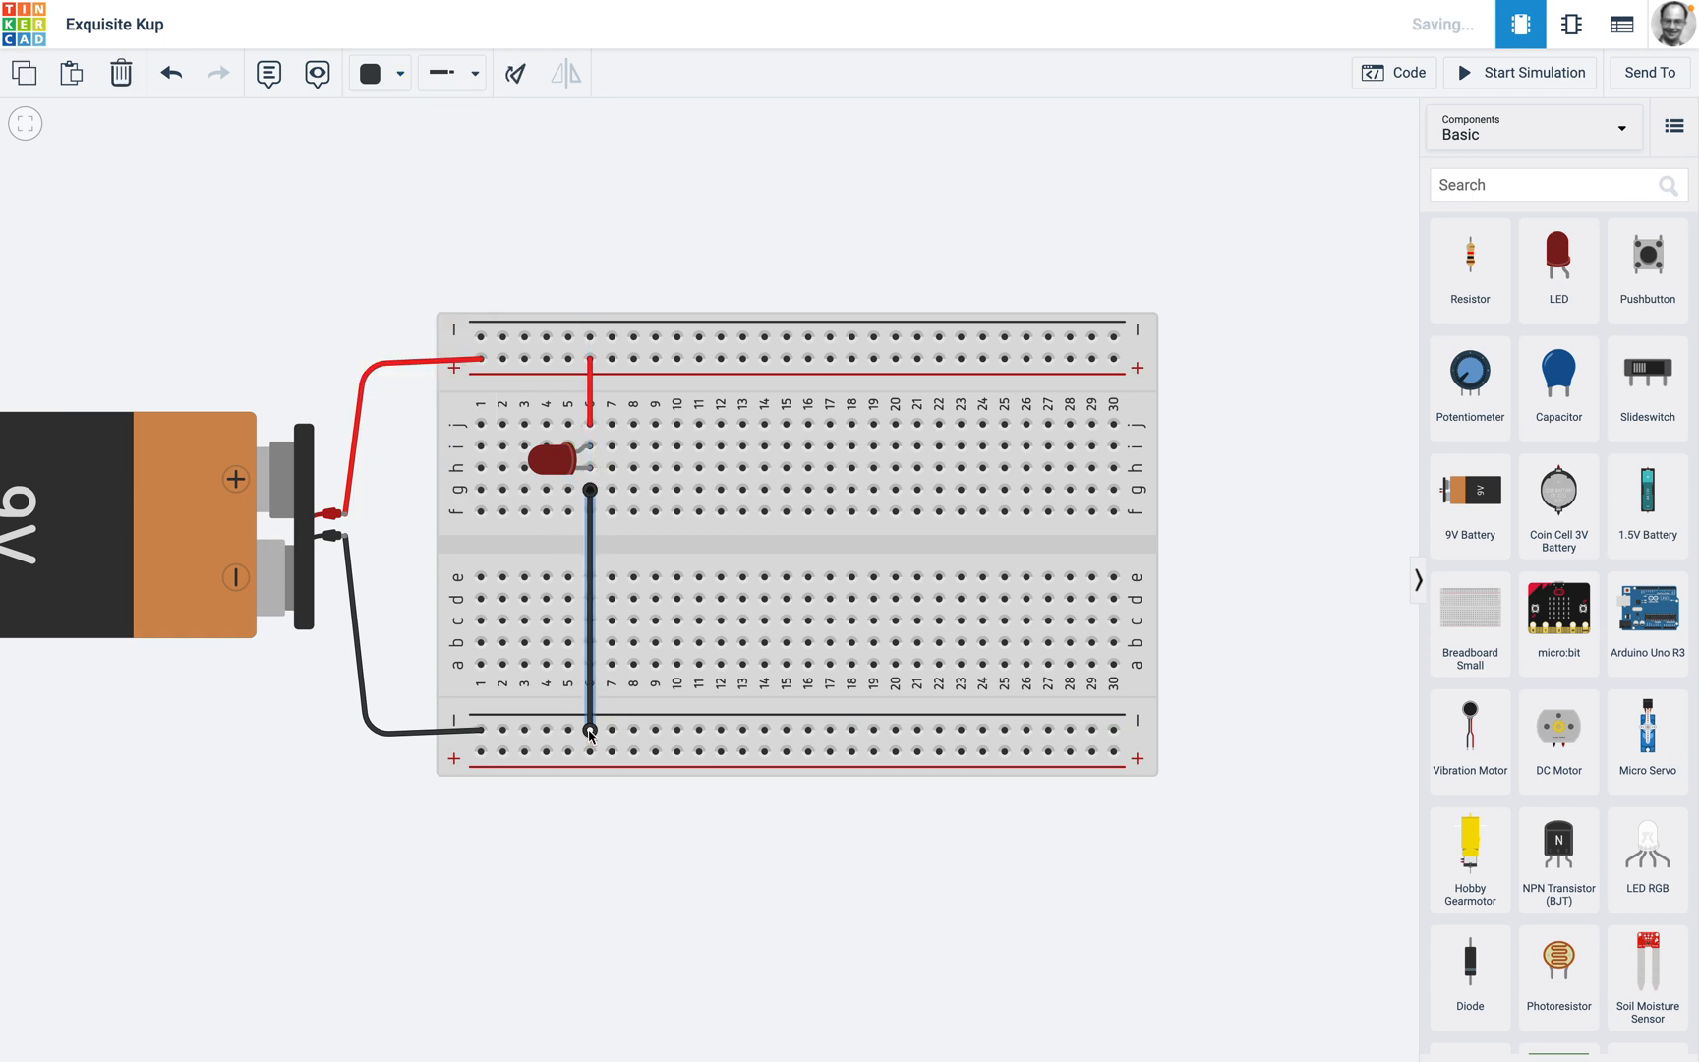
pyautogui.click(549, 261)
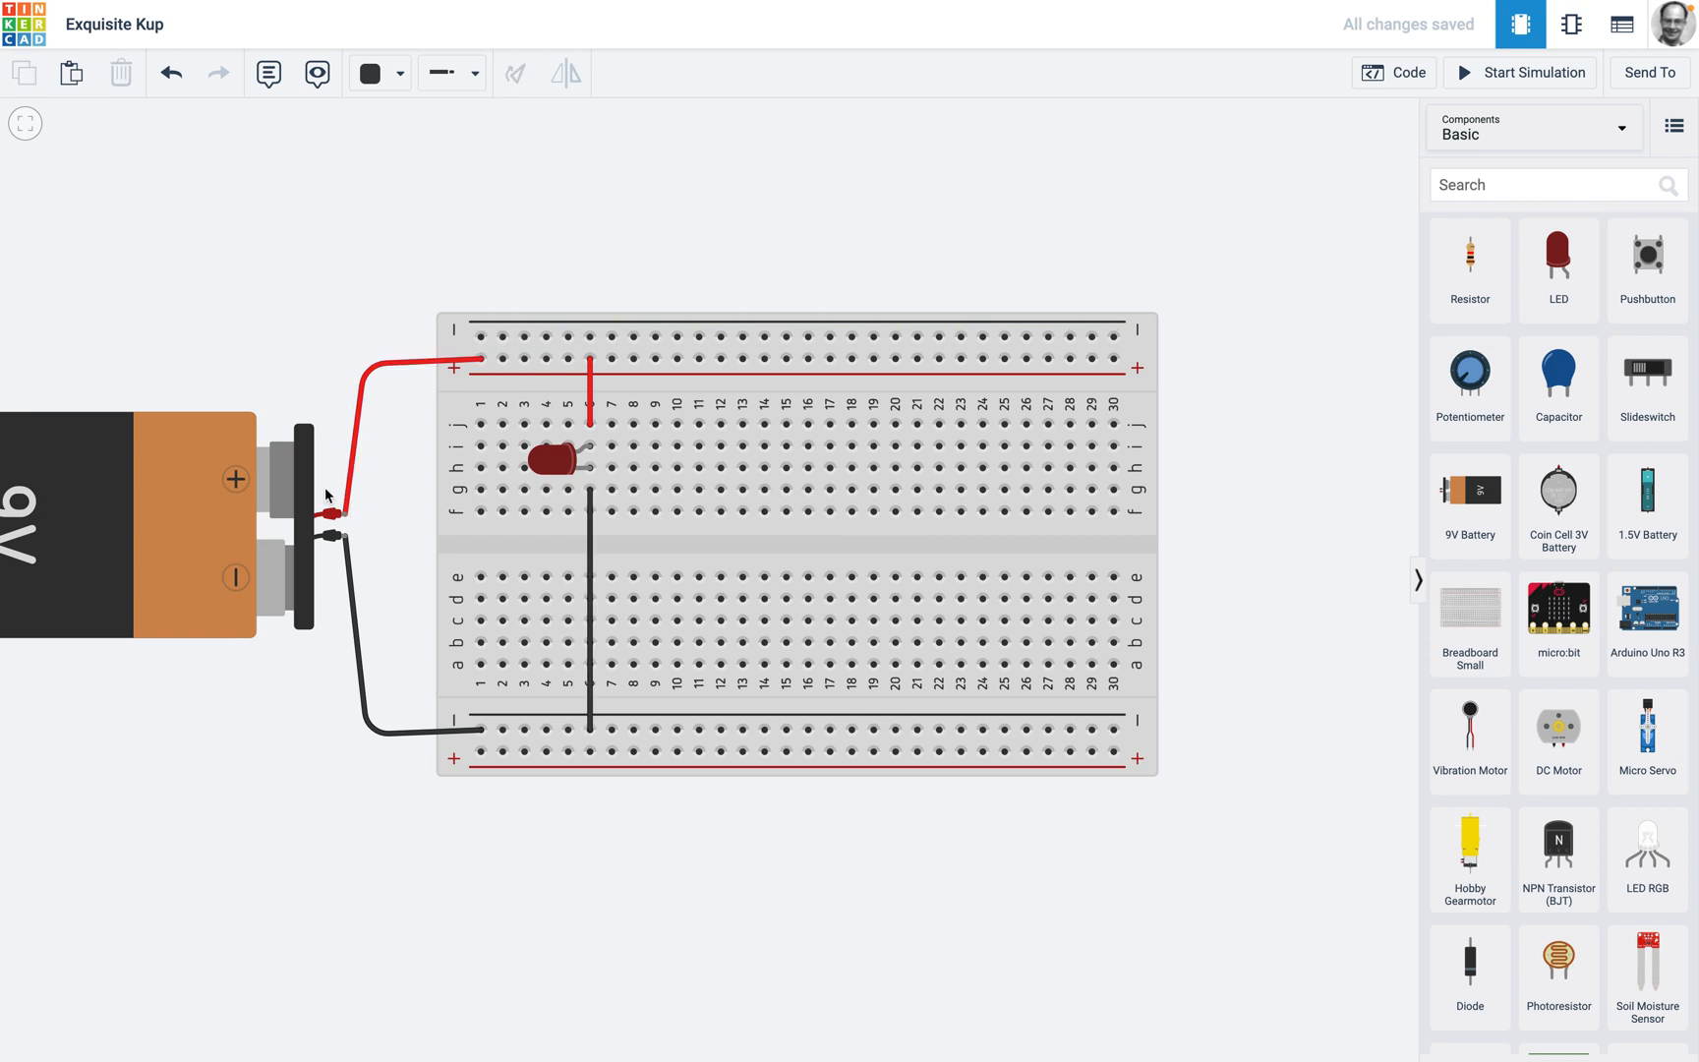
# - Simulate the circuit with both LED legs in column 6, inspect the LED up close and stop the simulation
pyautogui.click(591, 360)
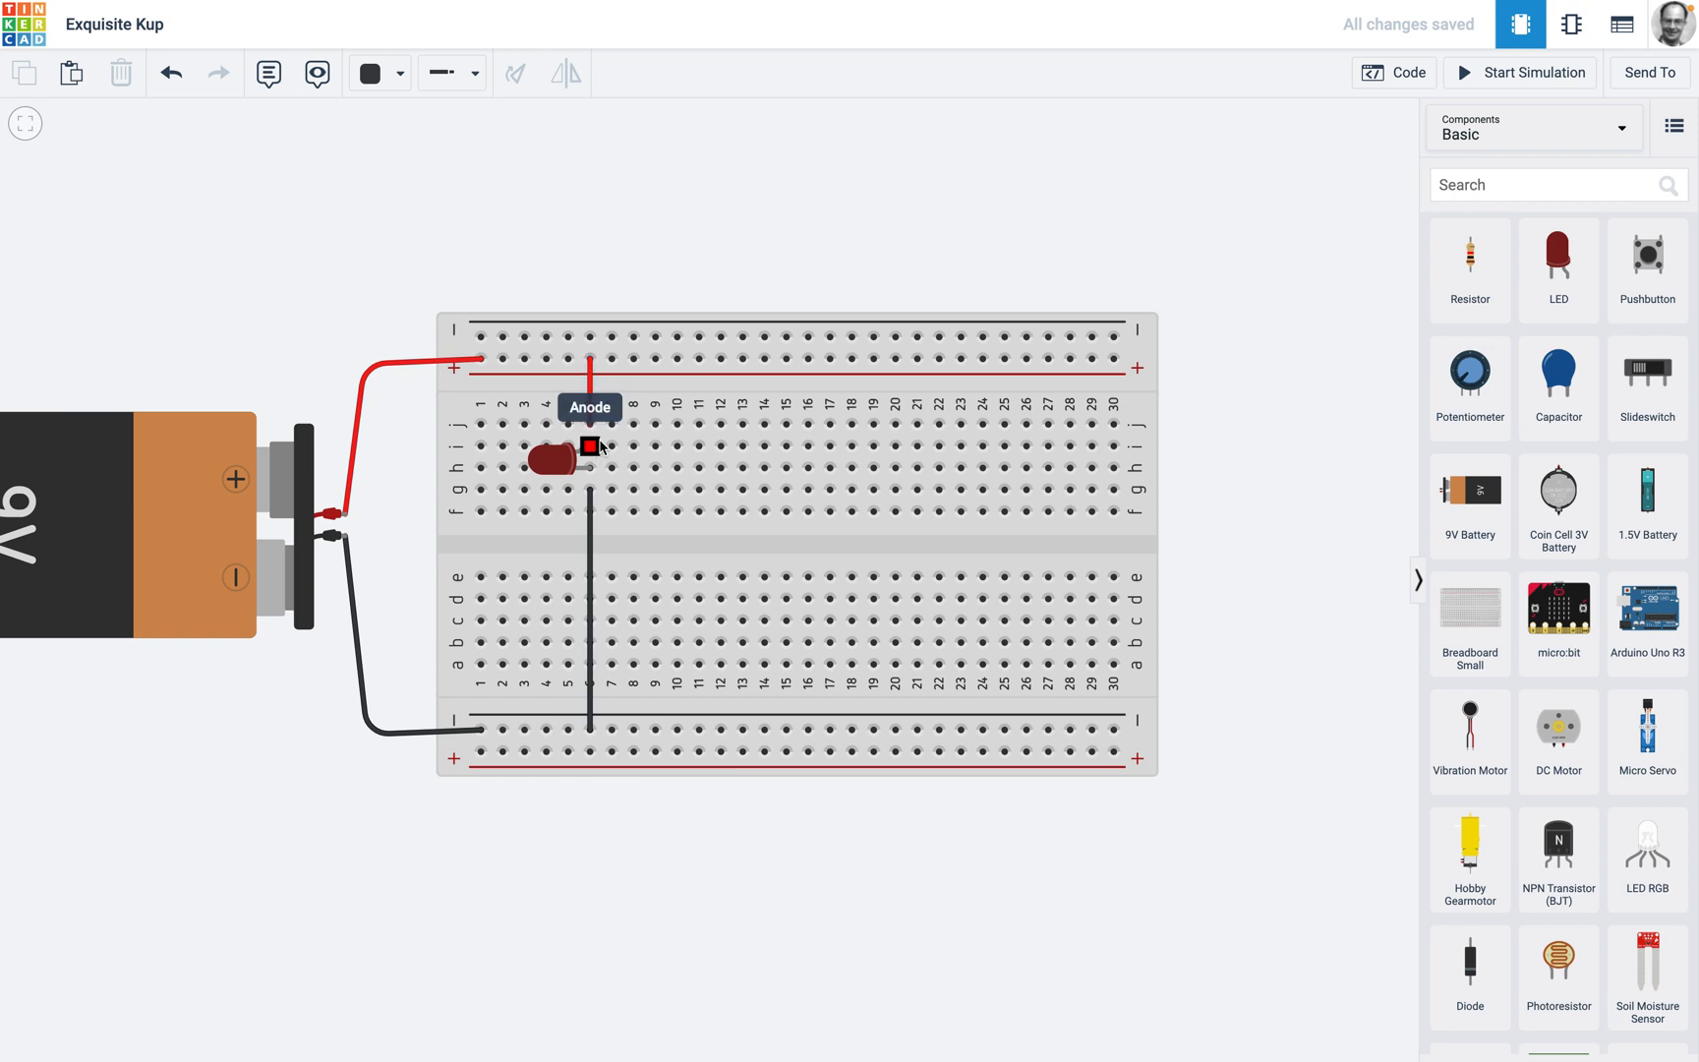
pyautogui.click(590, 511)
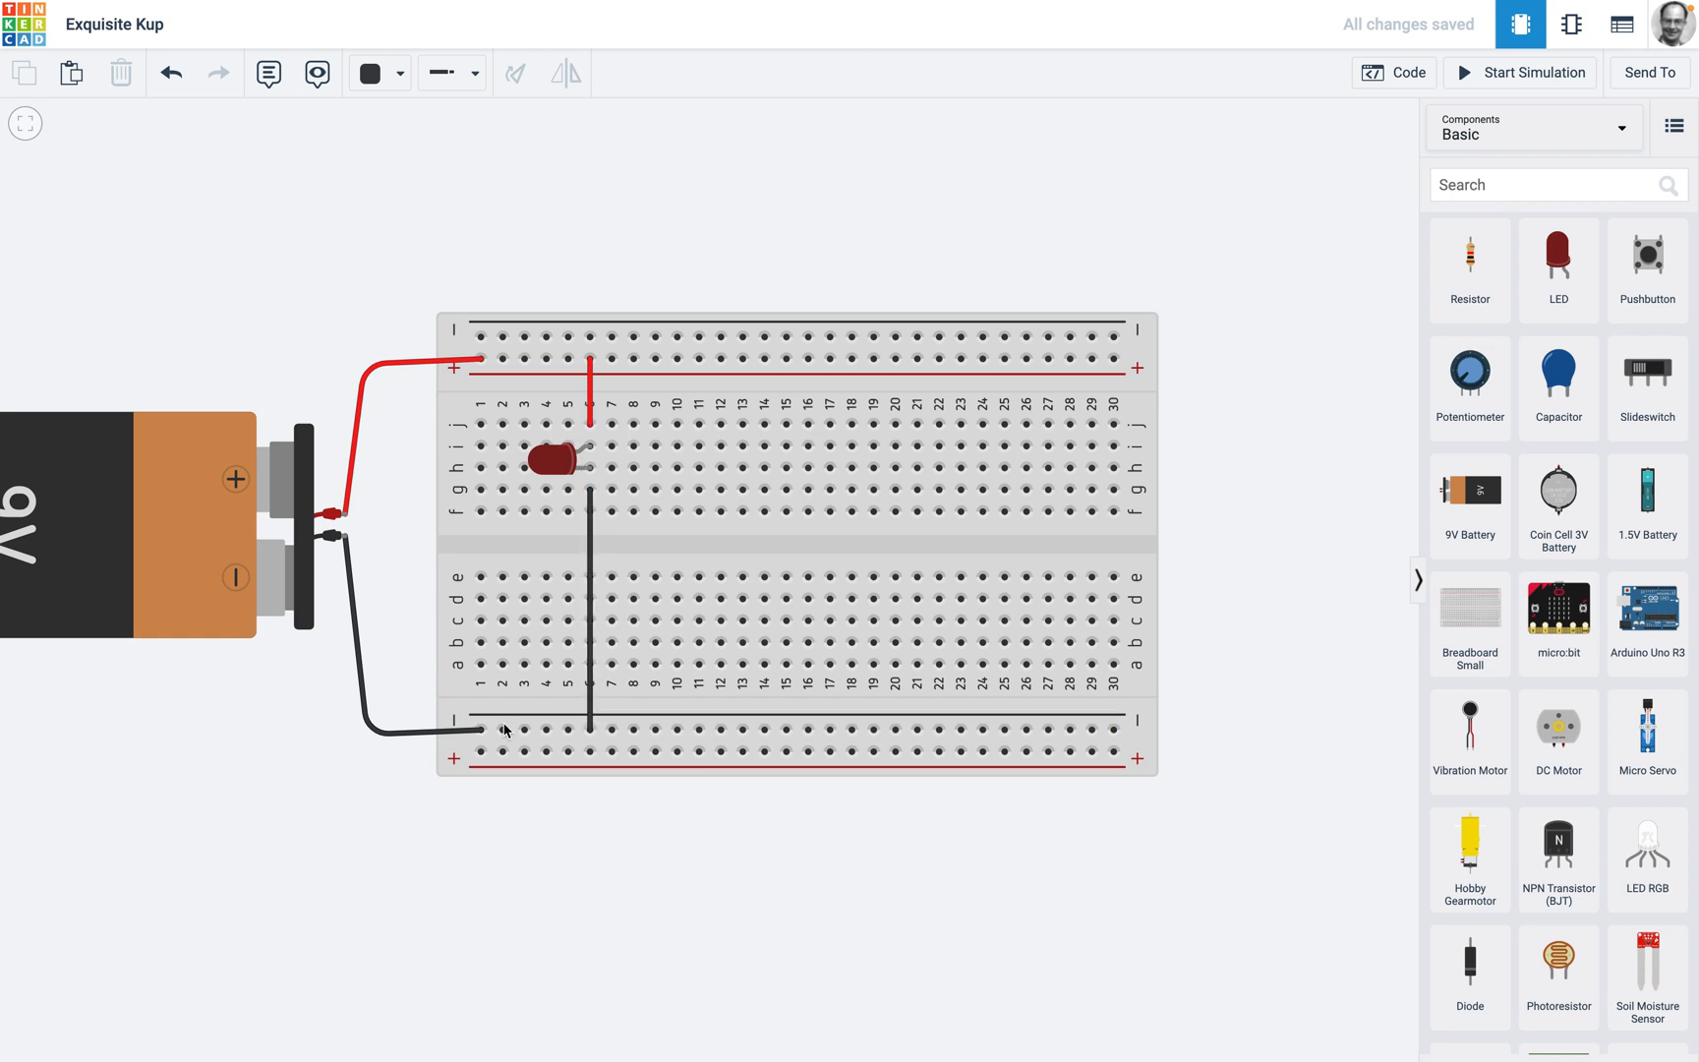
pyautogui.click(1497, 72)
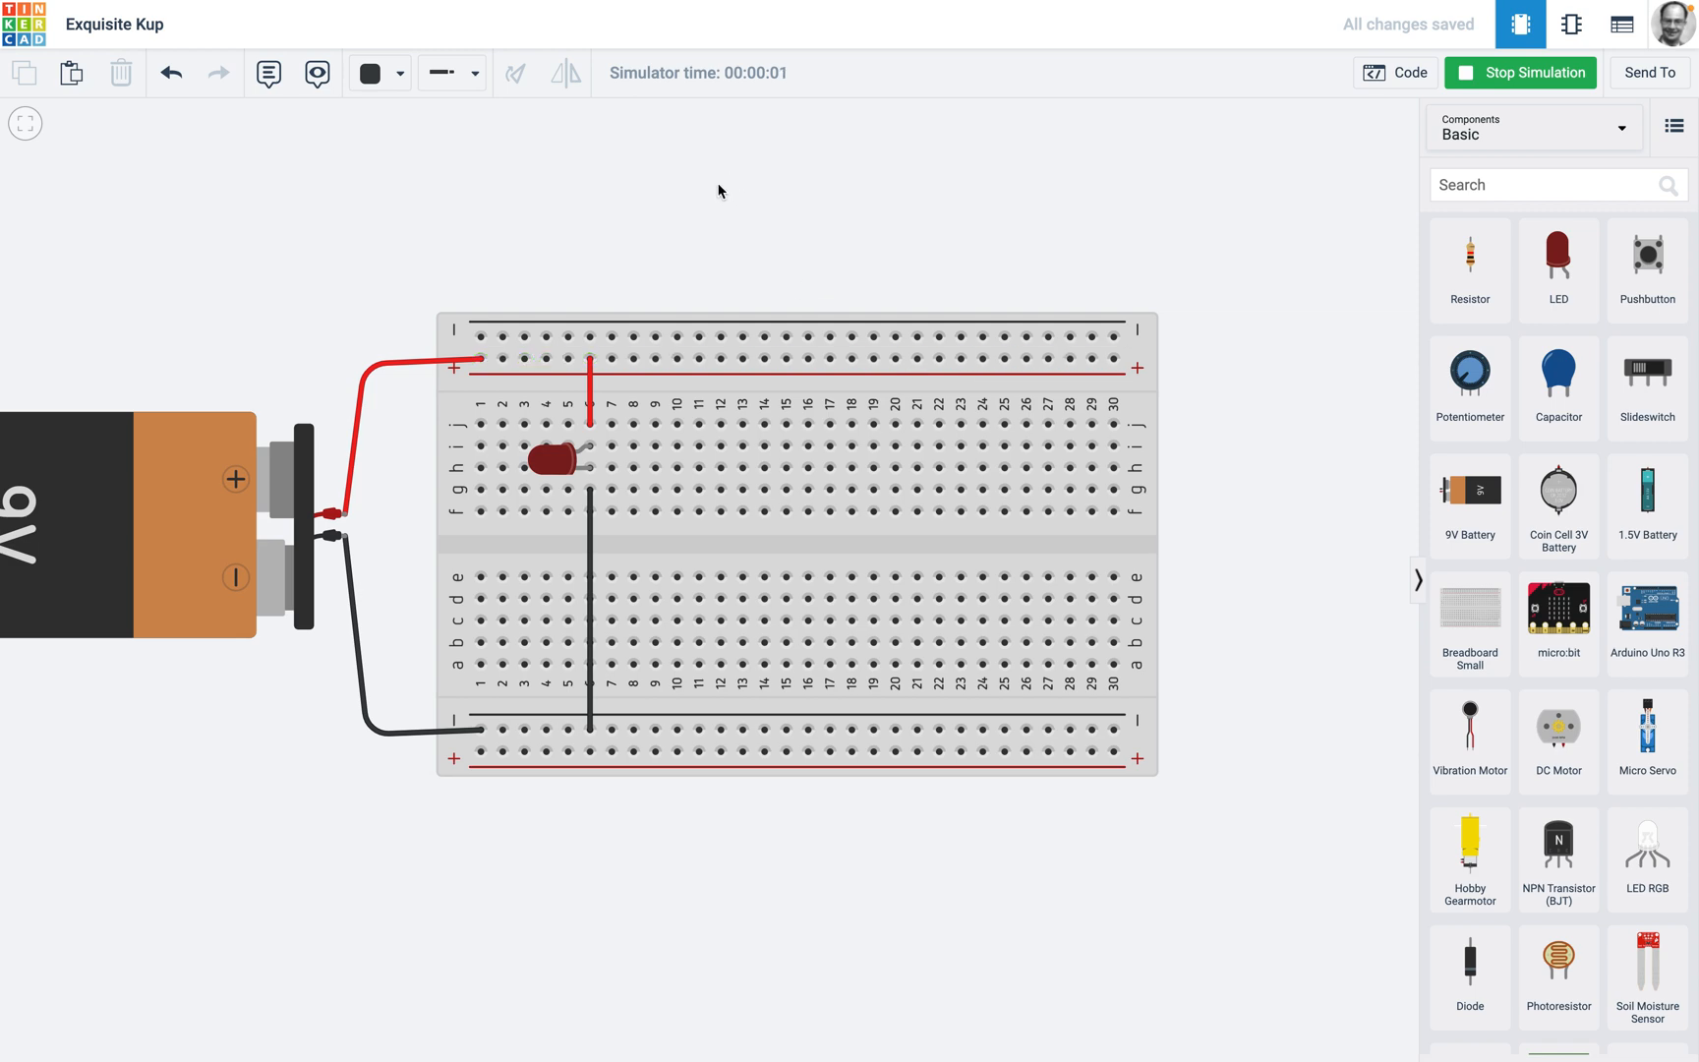
pyautogui.scroll(6, 656, 224)
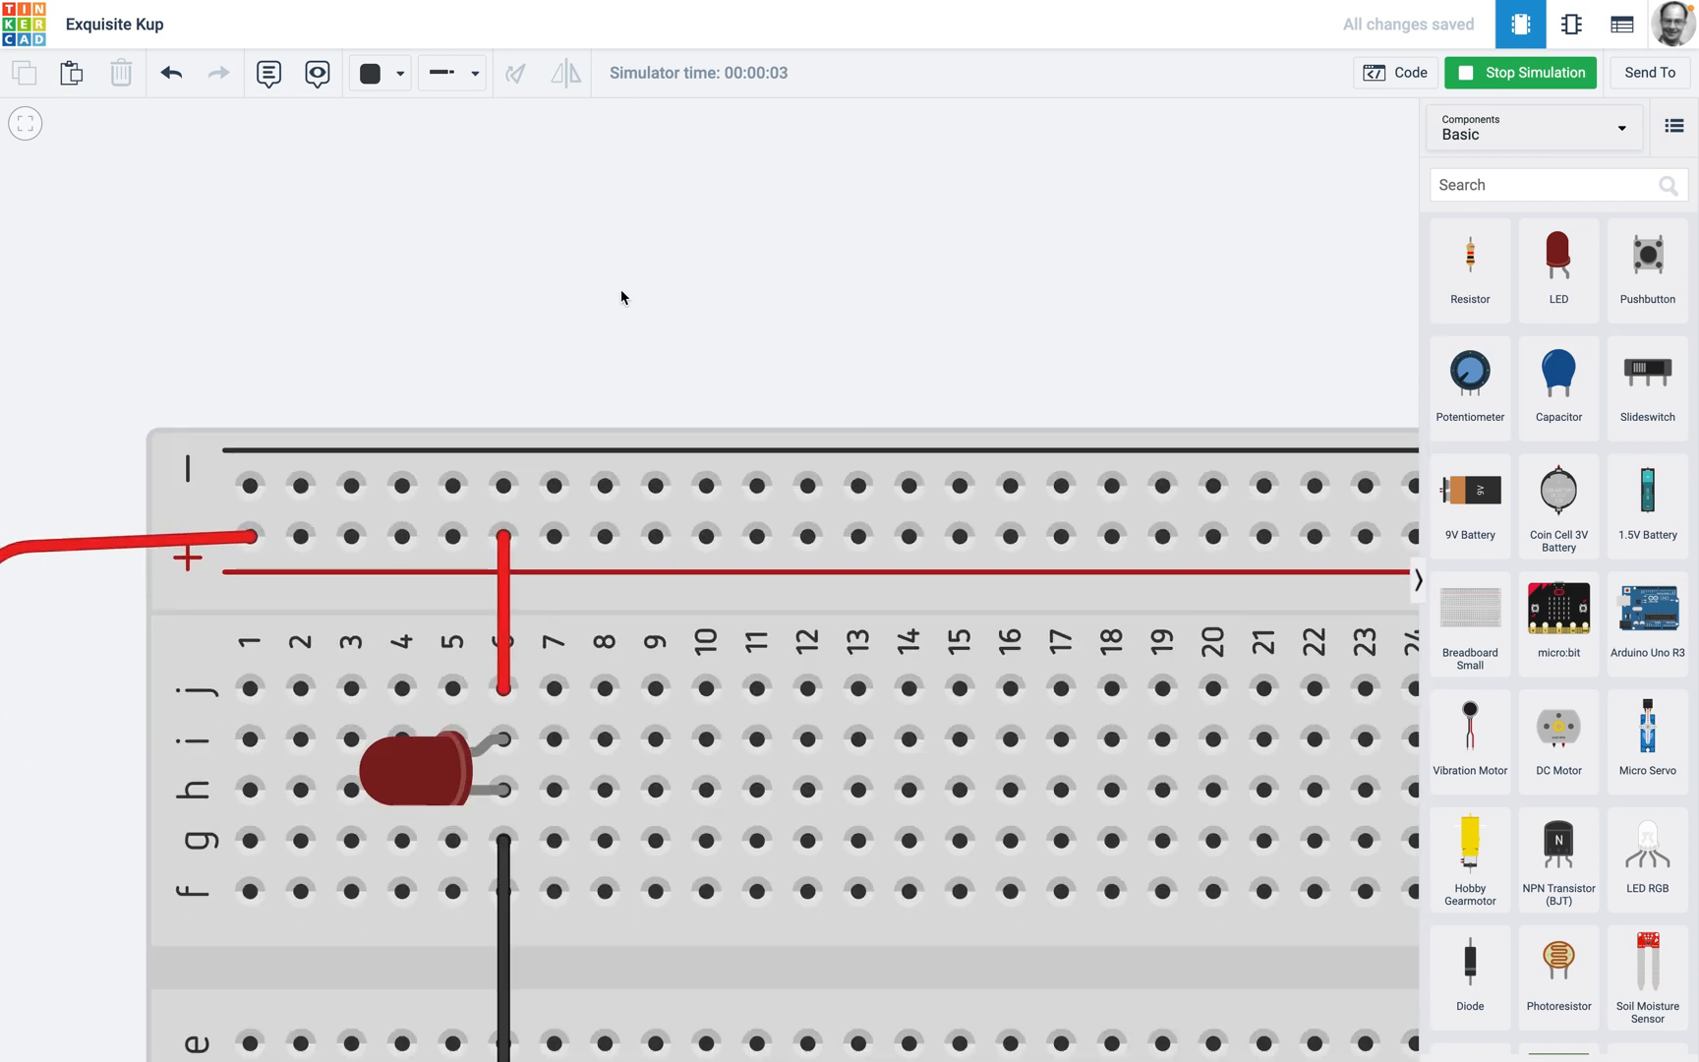
pyautogui.scroll(-6, 620, 295)
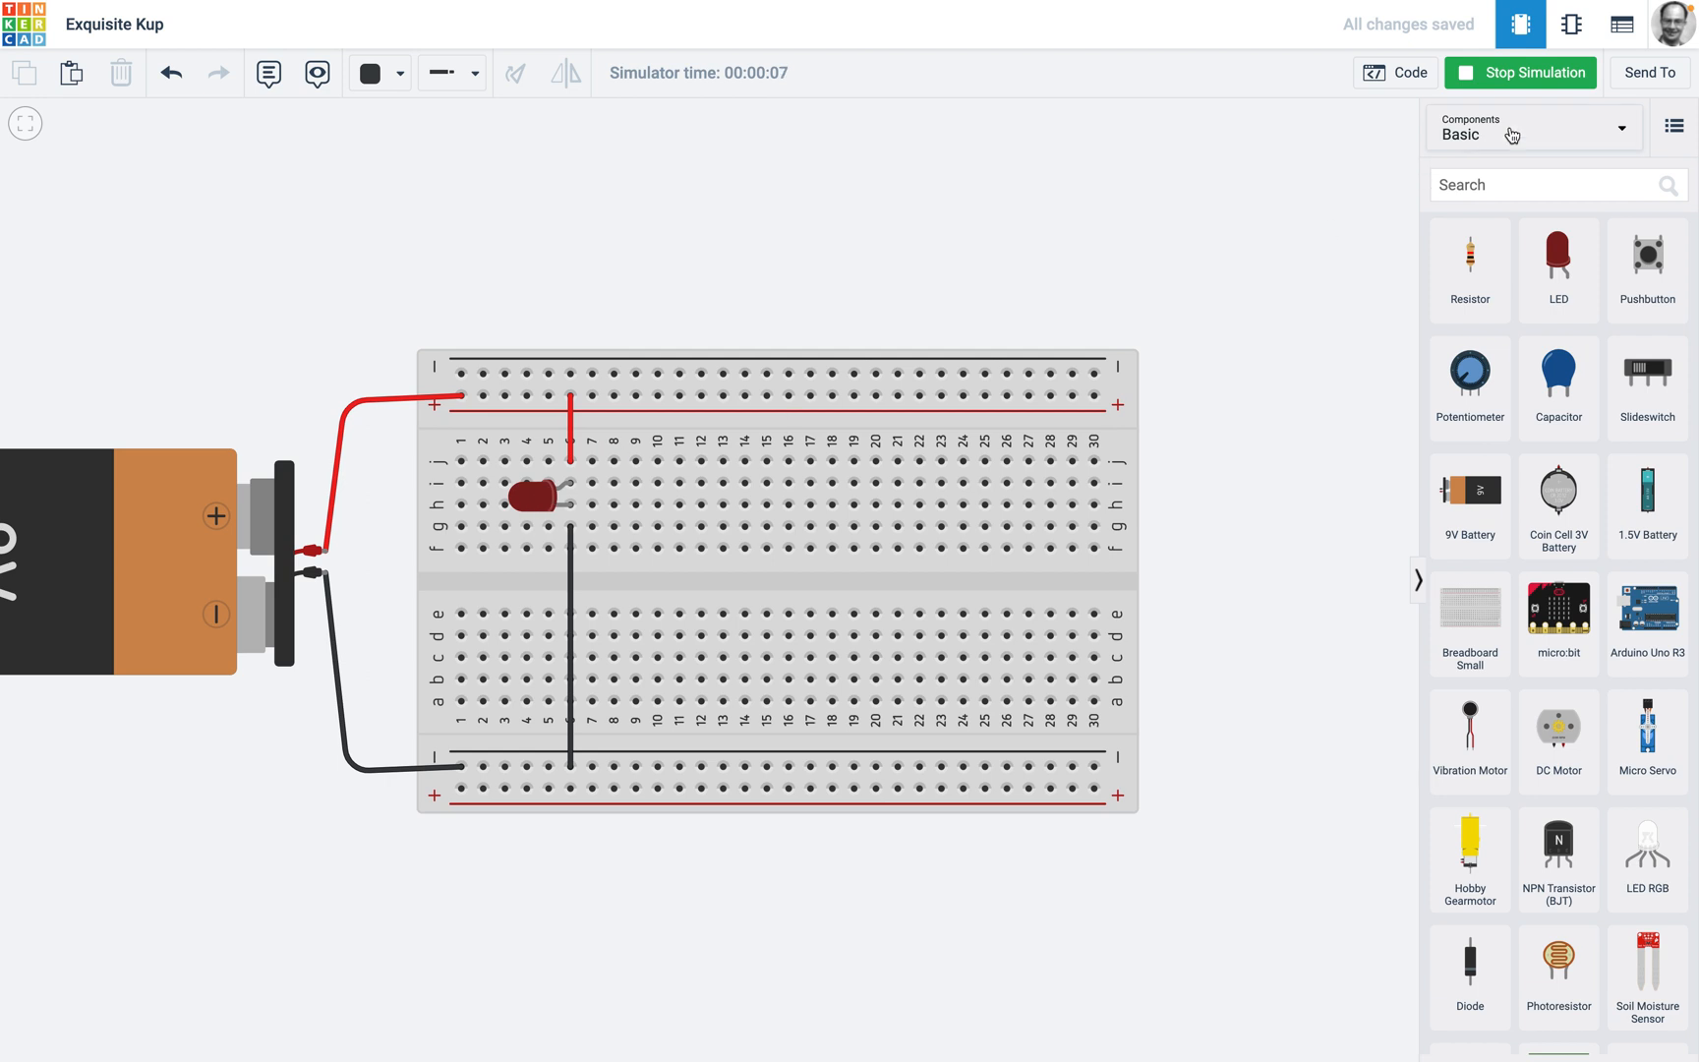
pyautogui.click(1520, 71)
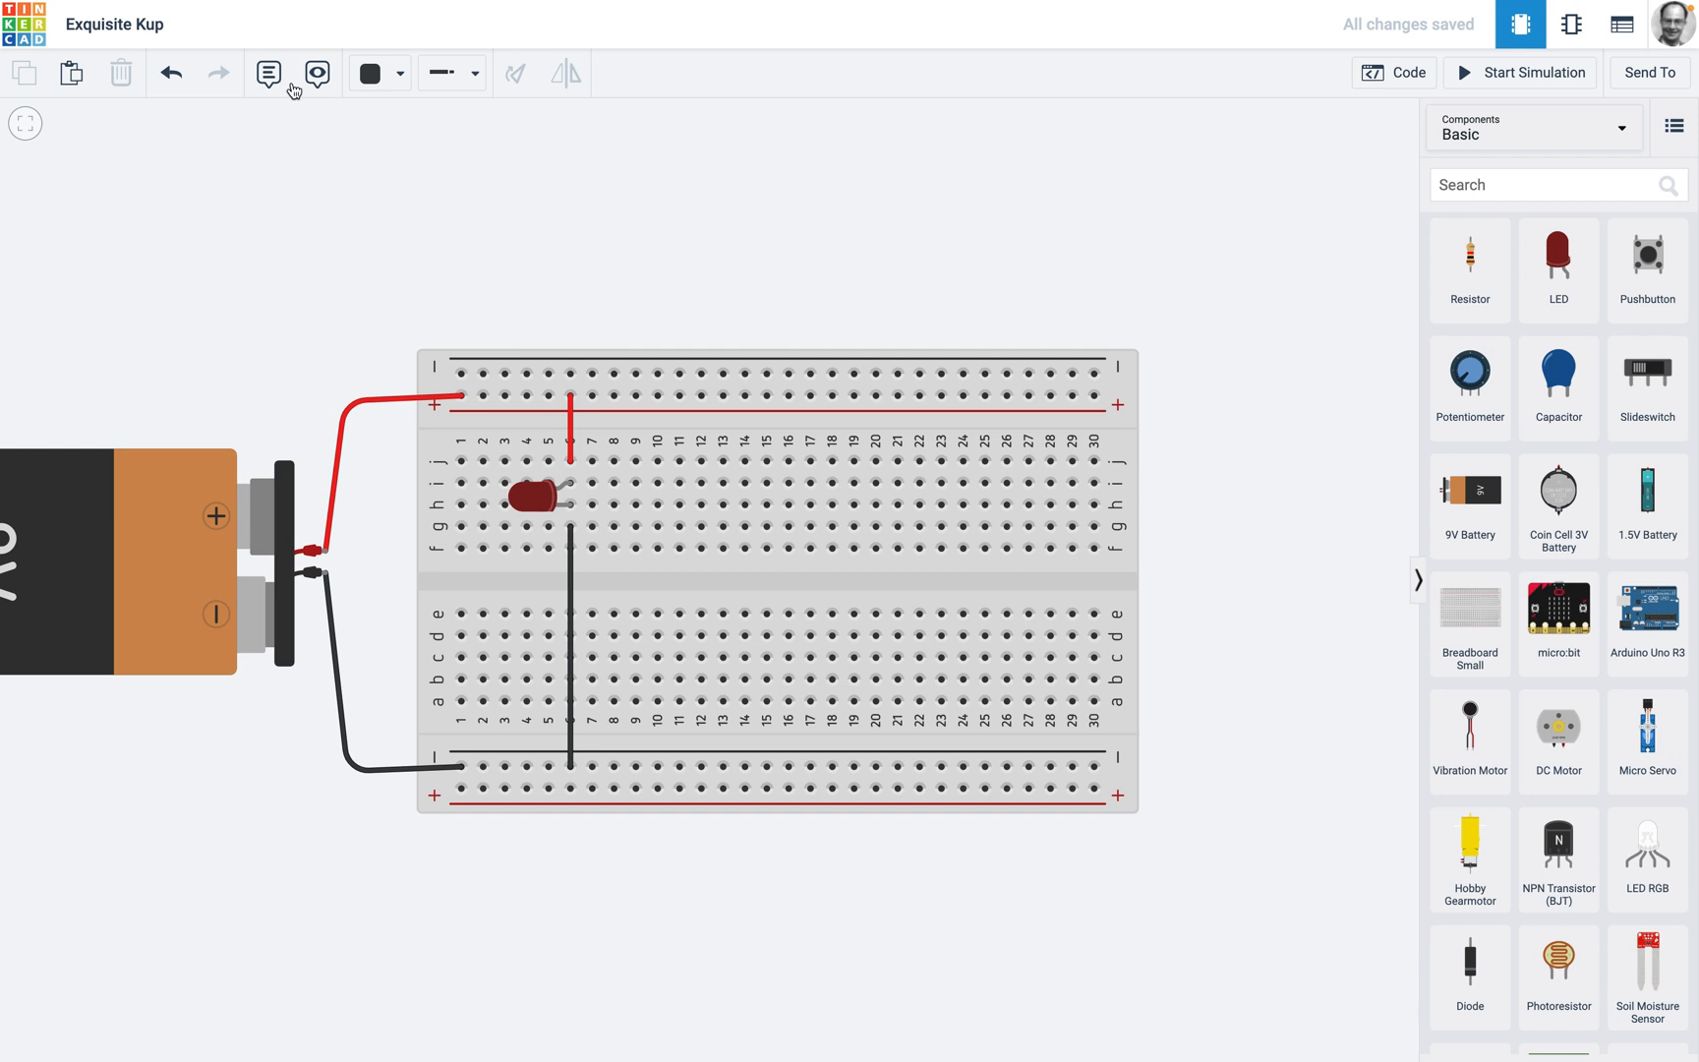
# - Reinsert the LED upright and mirrored in row h, with its anode in column 6 and its cathode in column 7
pyautogui.click(536, 503)
pyautogui.moveTo(532, 495); pyautogui.dragTo(732, 261)
pyautogui.click(515, 73)
pyautogui.click(516, 73)
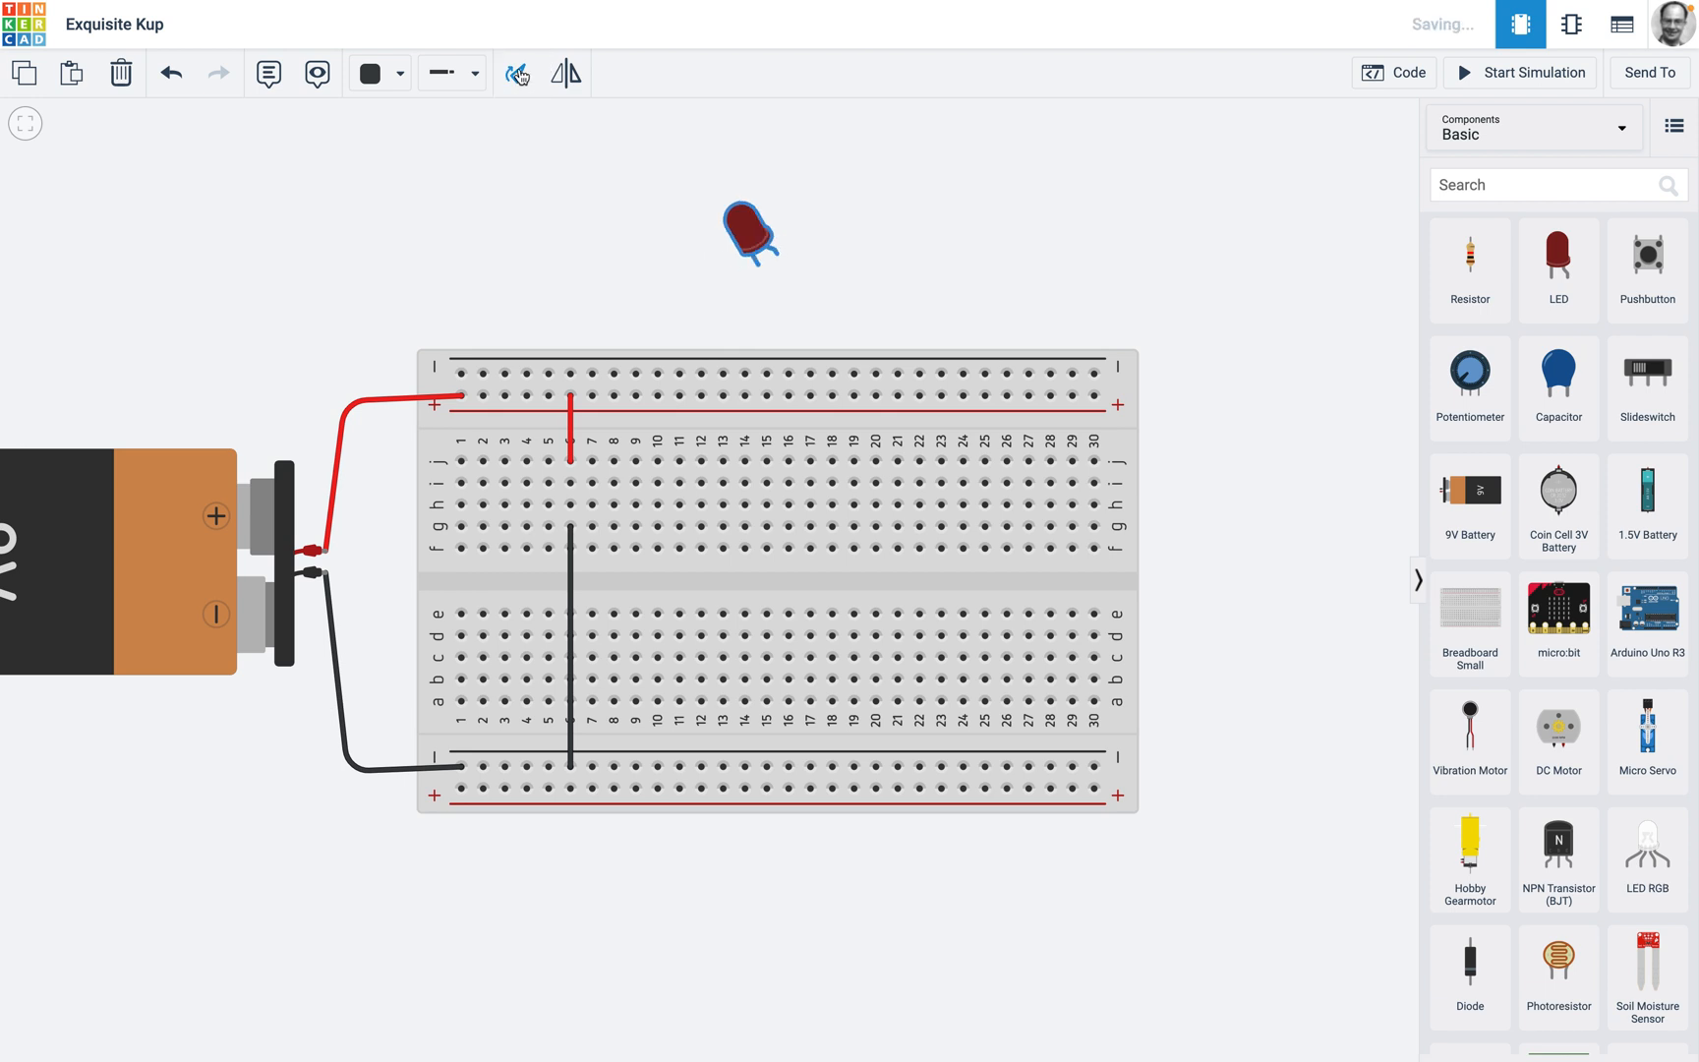
pyautogui.click(515, 73)
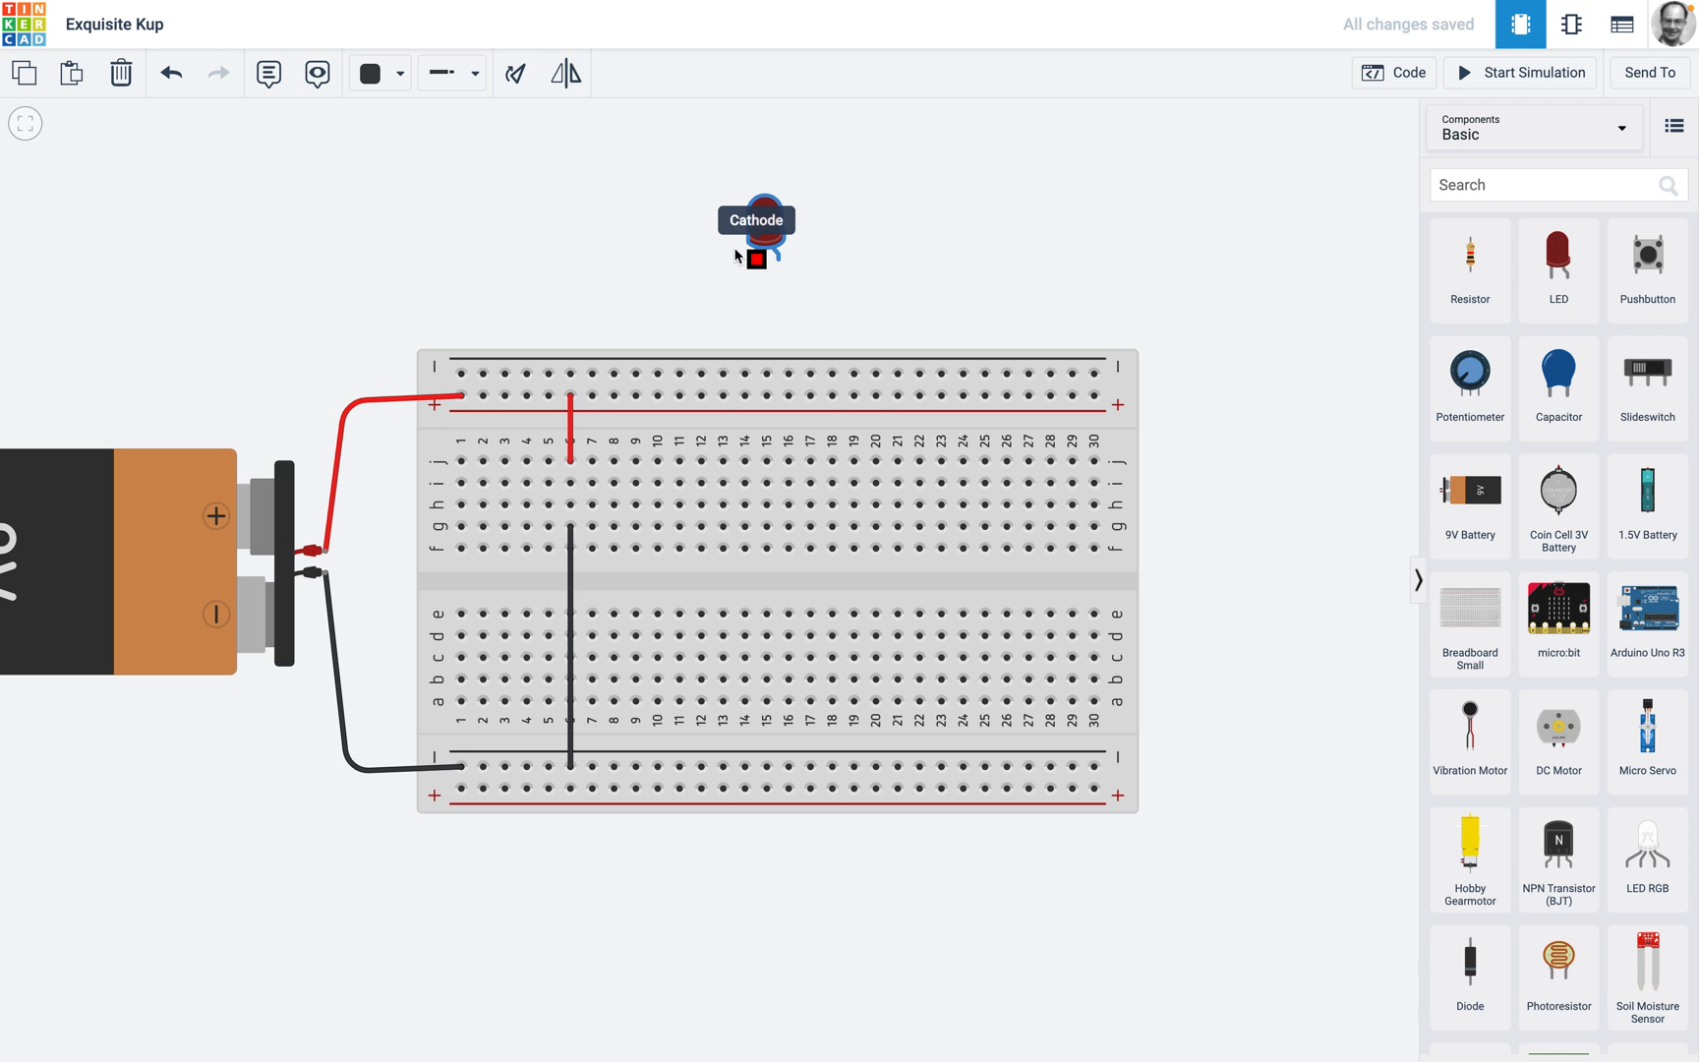
pyautogui.click(566, 73)
pyautogui.moveTo(774, 225); pyautogui.dragTo(593, 528)
# - Replace the black wire in column 6 with one from column 7, row g, to the lower negative rail
pyautogui.click(570, 531)
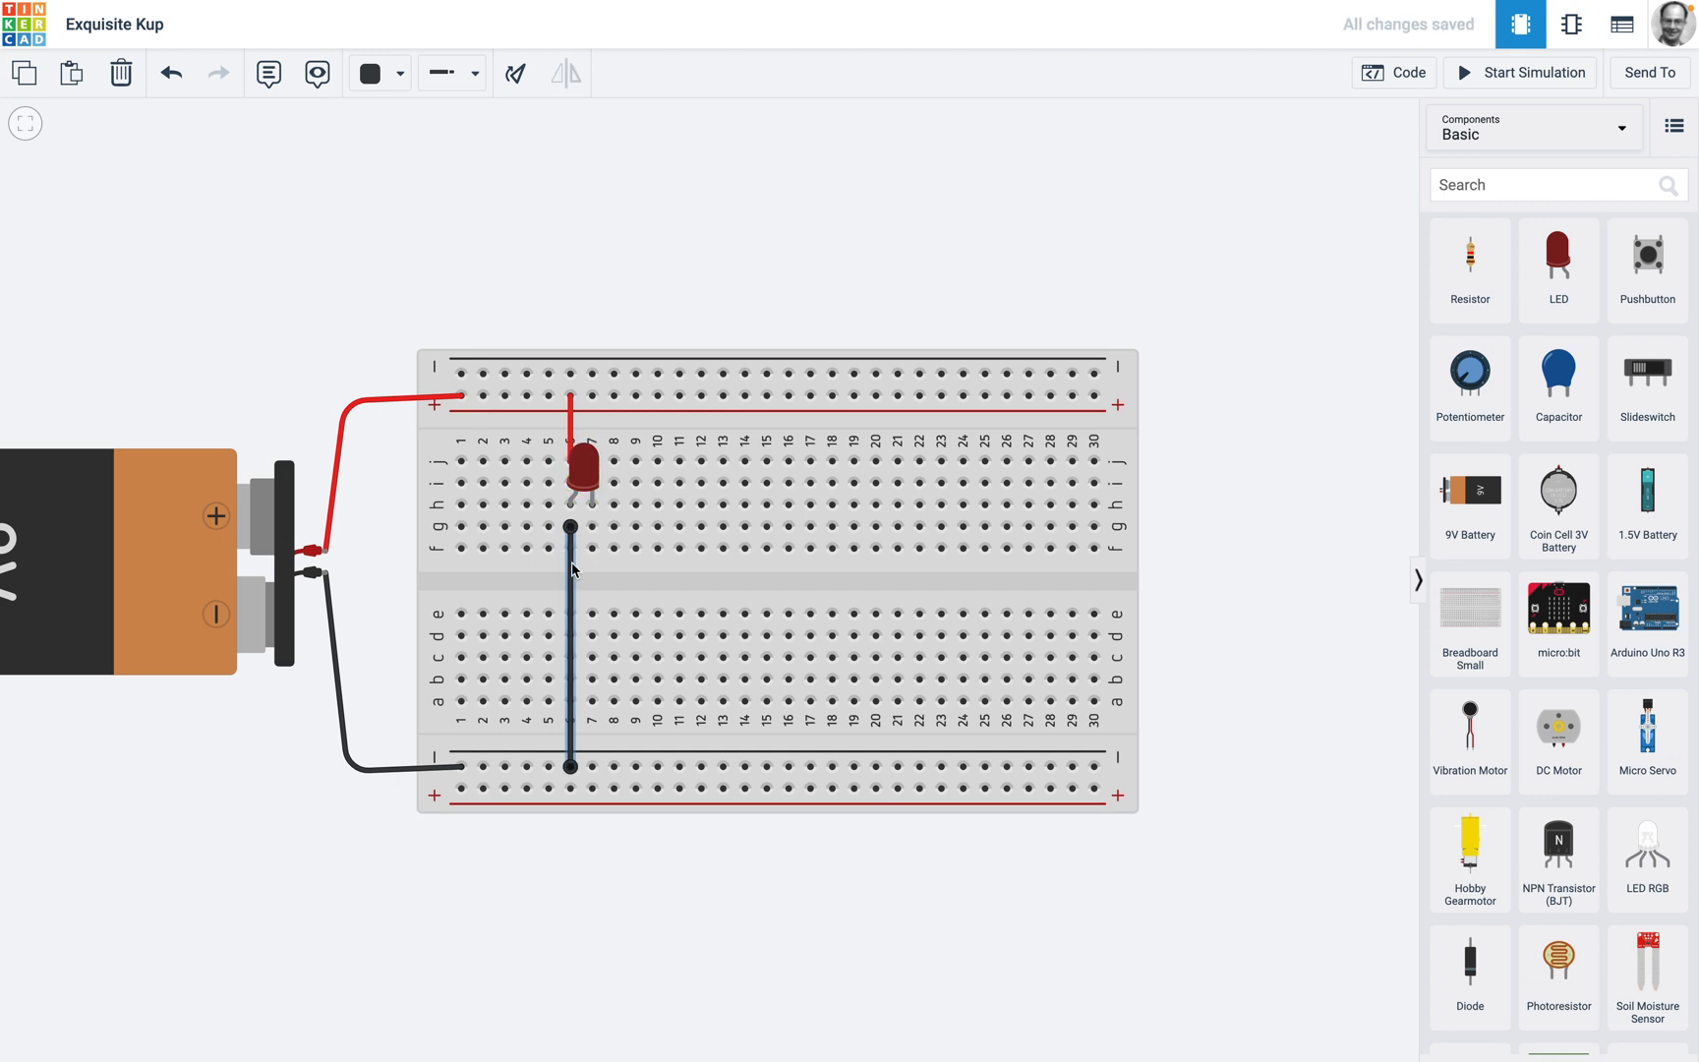
pyautogui.press('Delete')
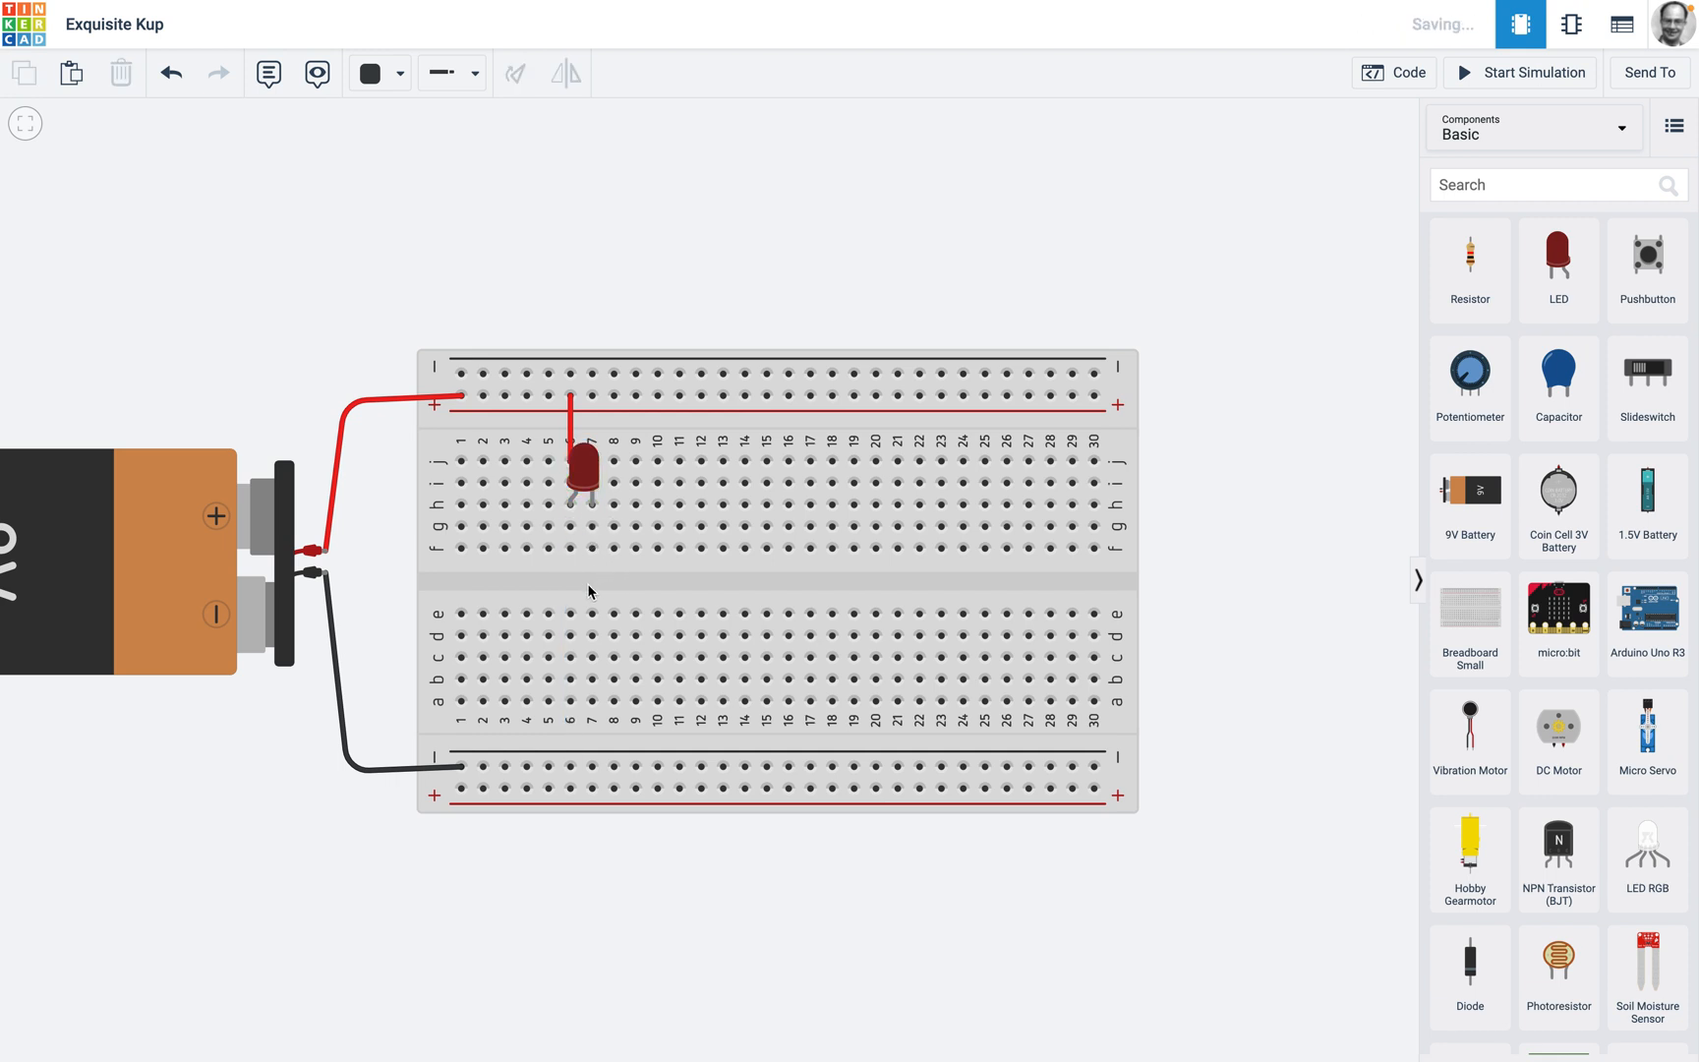
pyautogui.click(369, 87)
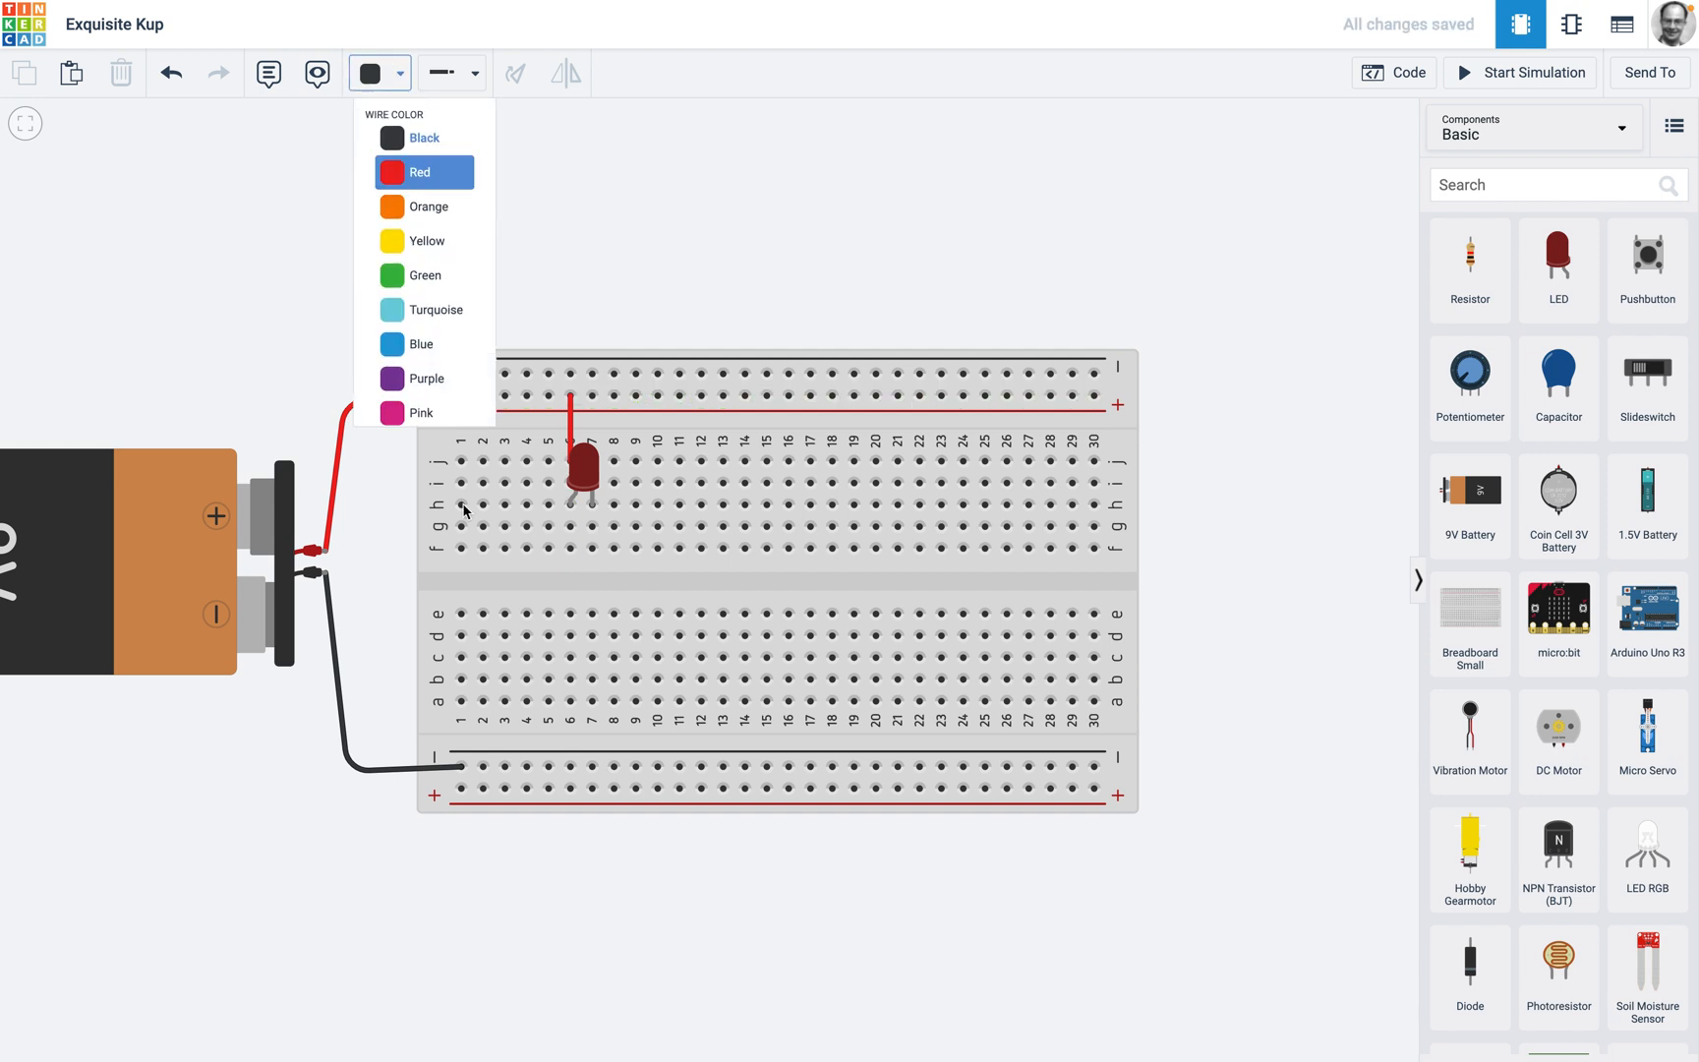
pyautogui.click(426, 142)
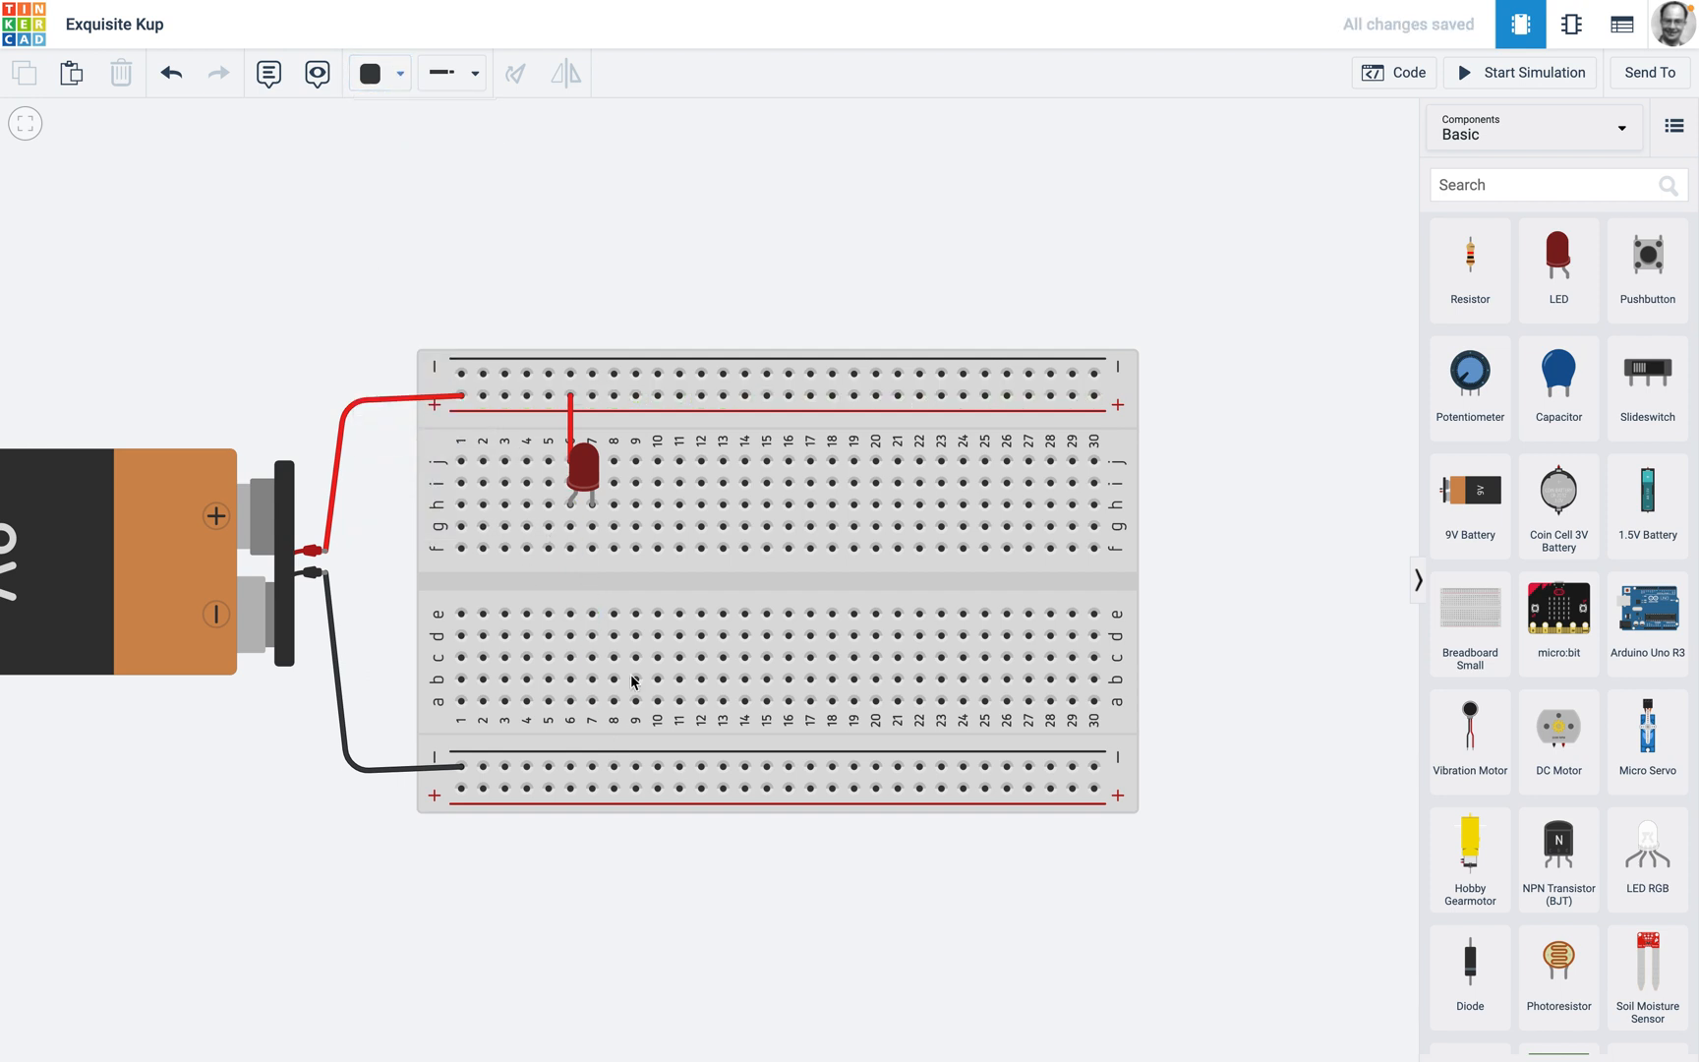
pyautogui.click(590, 531)
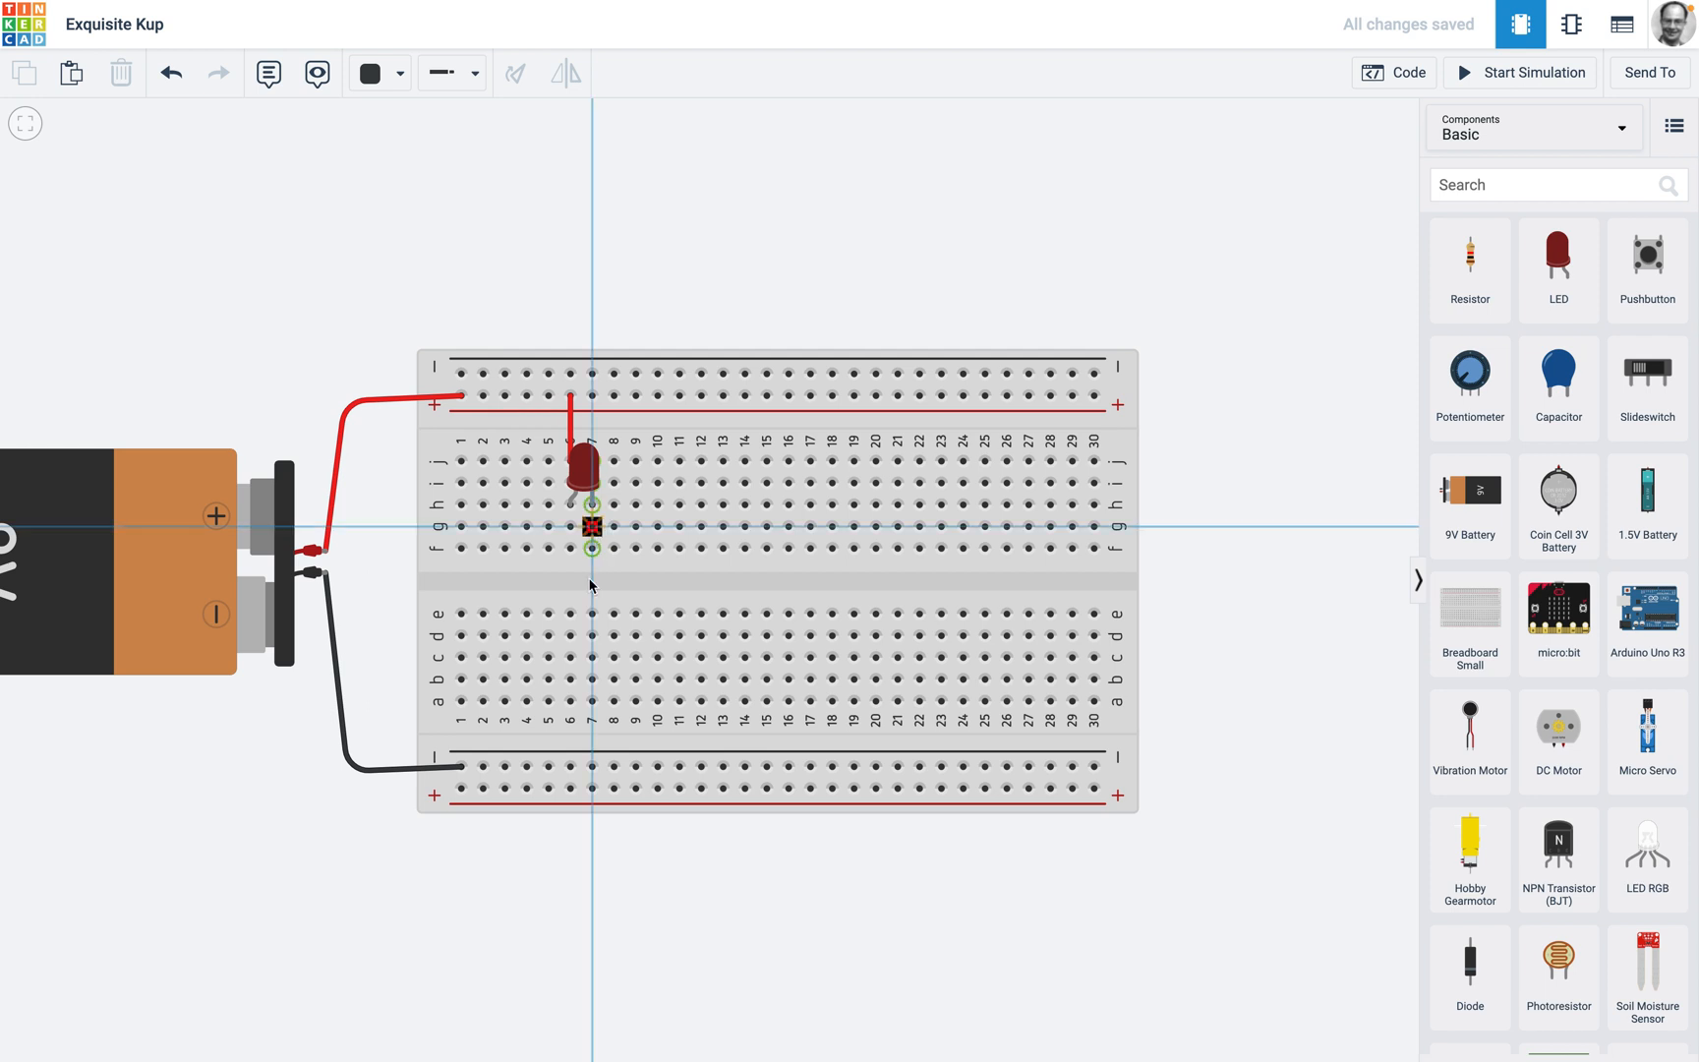
pyautogui.click(591, 766)
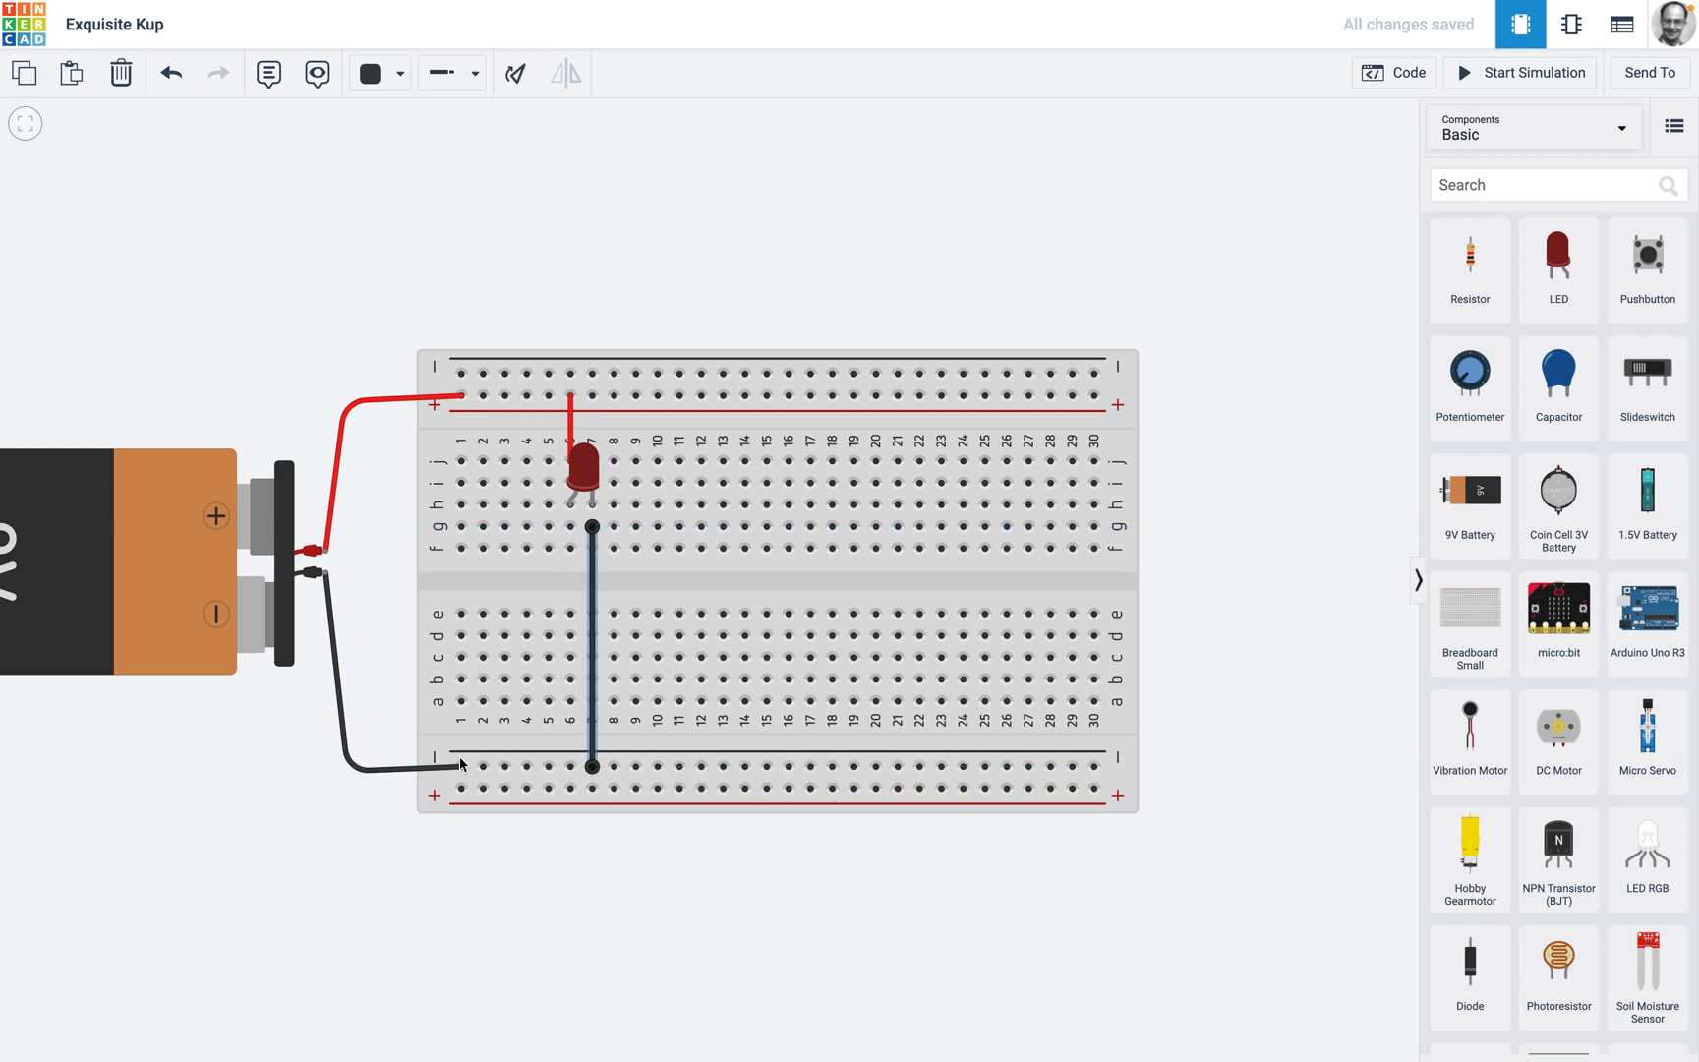
pyautogui.press('Escape')
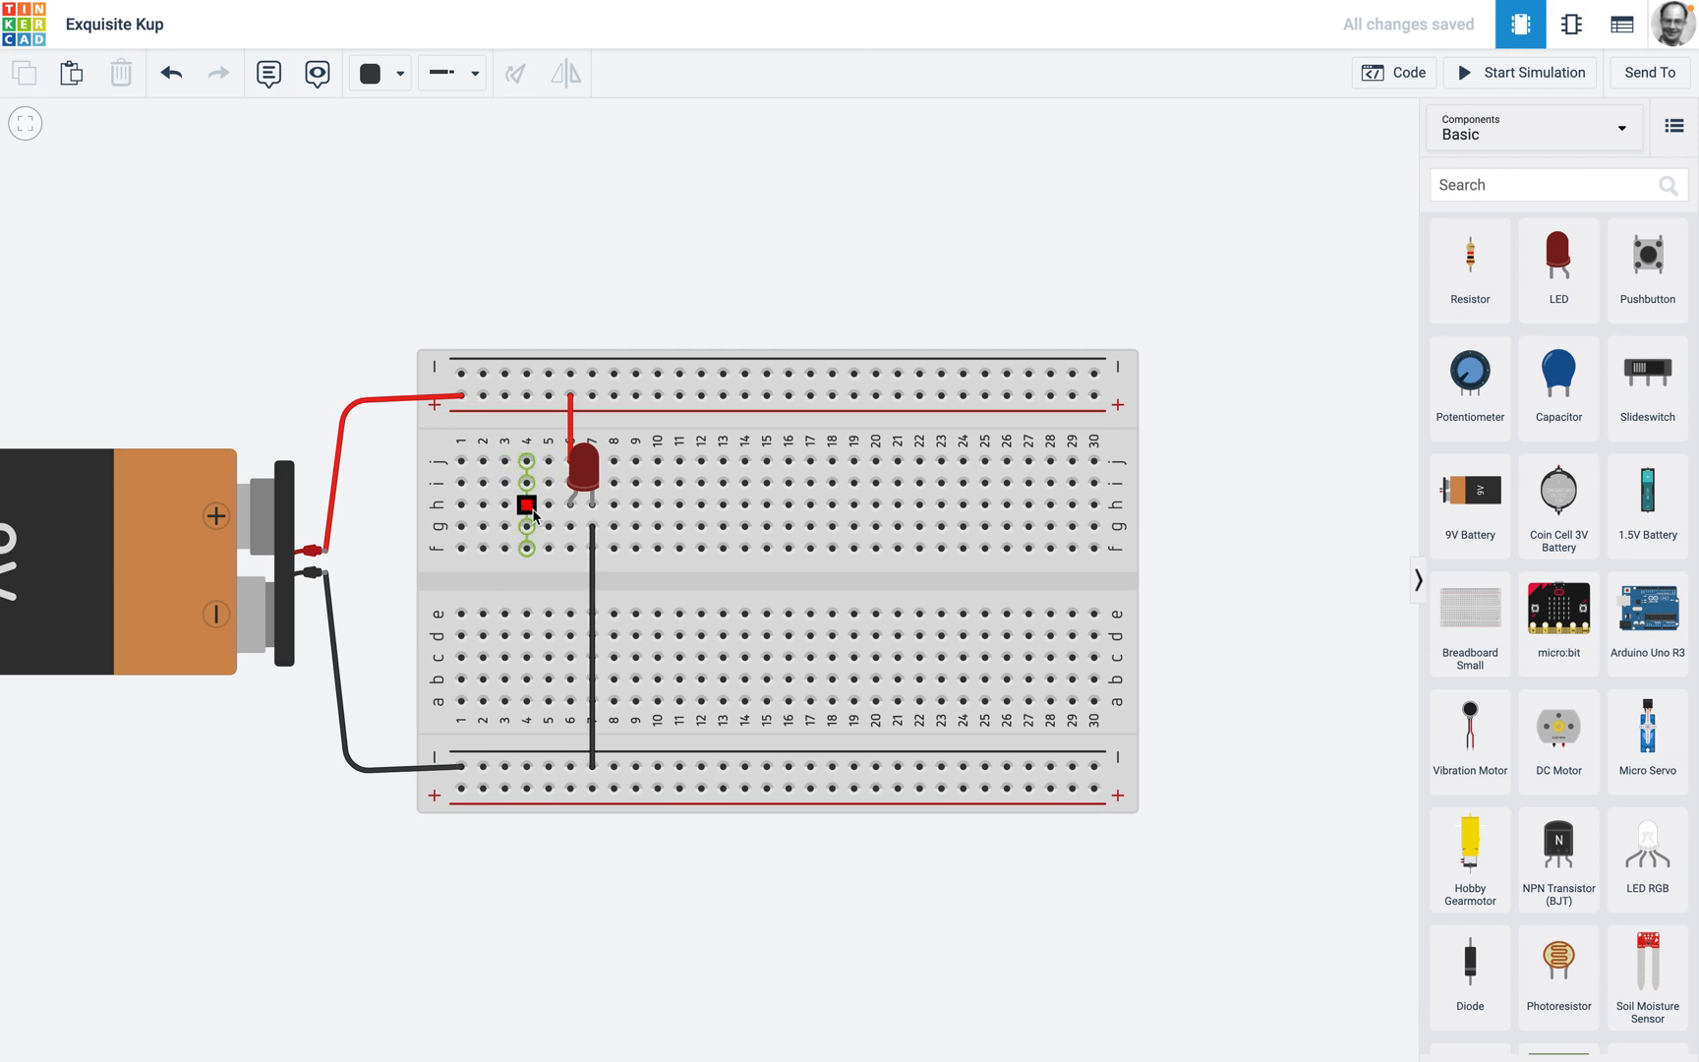
# - Simulate the circuit without a resistor, and delete the black wire in column 7 after stopping the simulation
pyautogui.click(1527, 75)
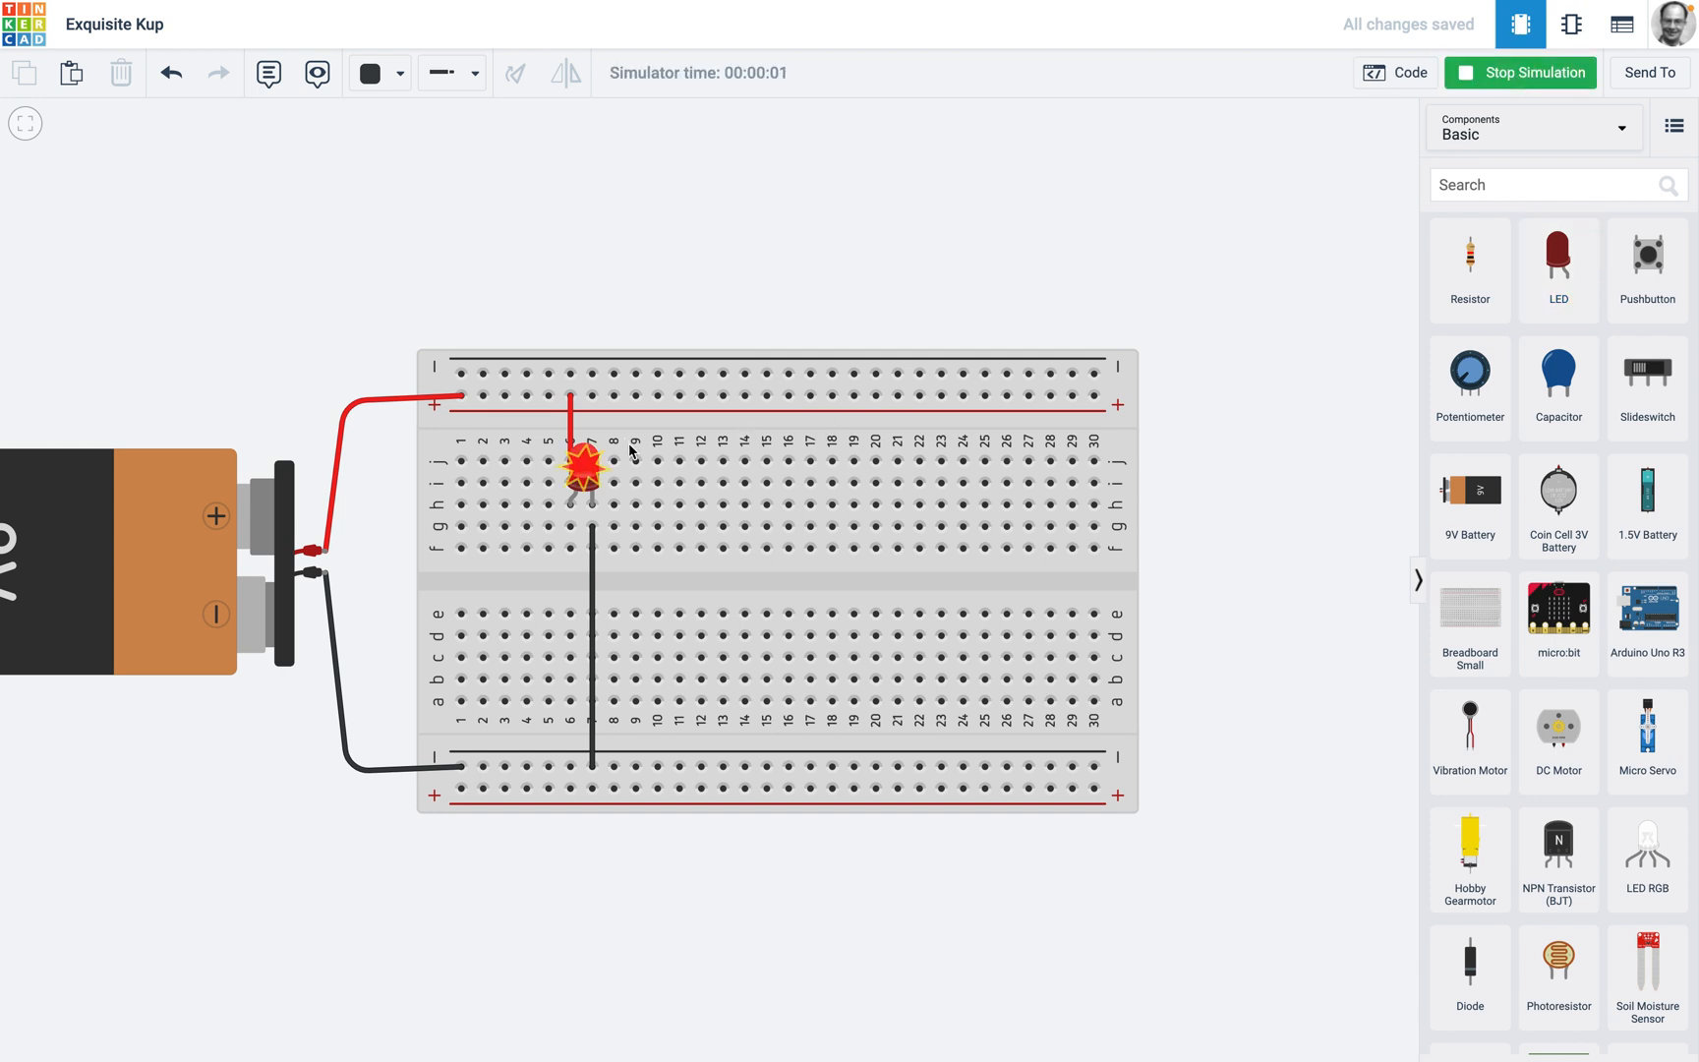
pyautogui.click(591, 621)
pyautogui.press('Delete')
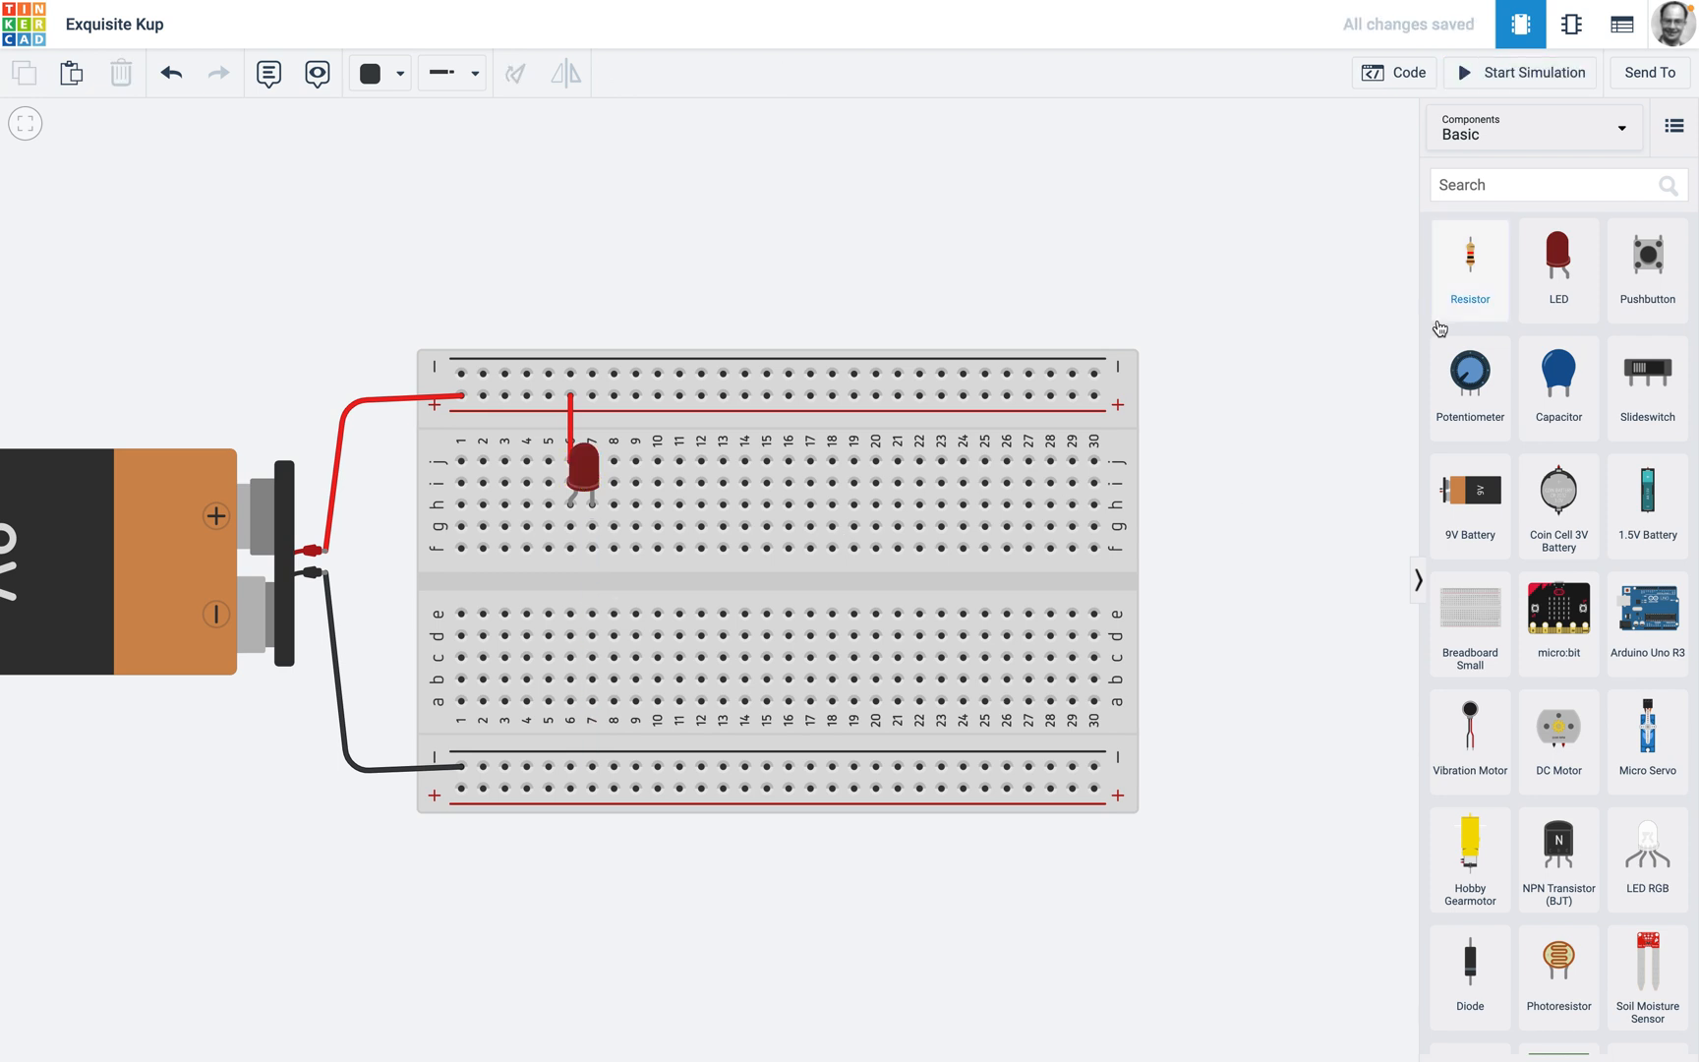
# - Place a resistor across the centre gap in column 7, rows f to d, and set its resistance to 470 Ω
pyautogui.moveTo(1465, 271); pyautogui.dragTo(591, 590)
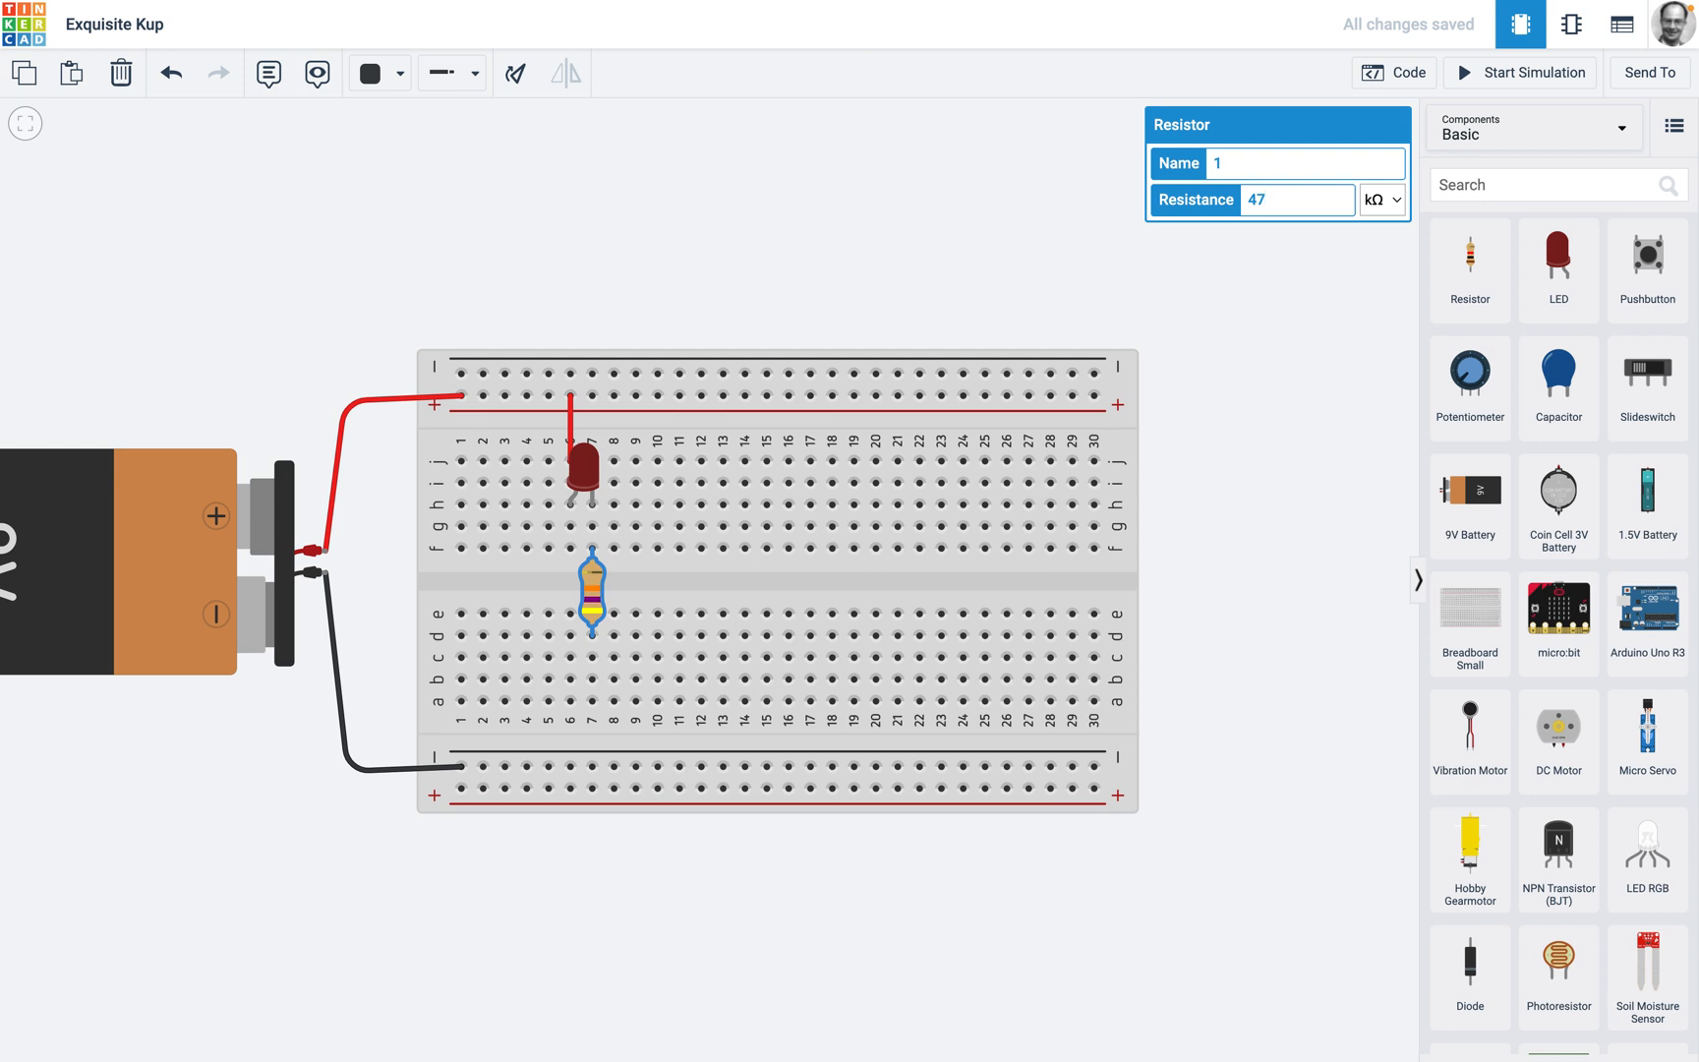
pyautogui.click(1393, 205)
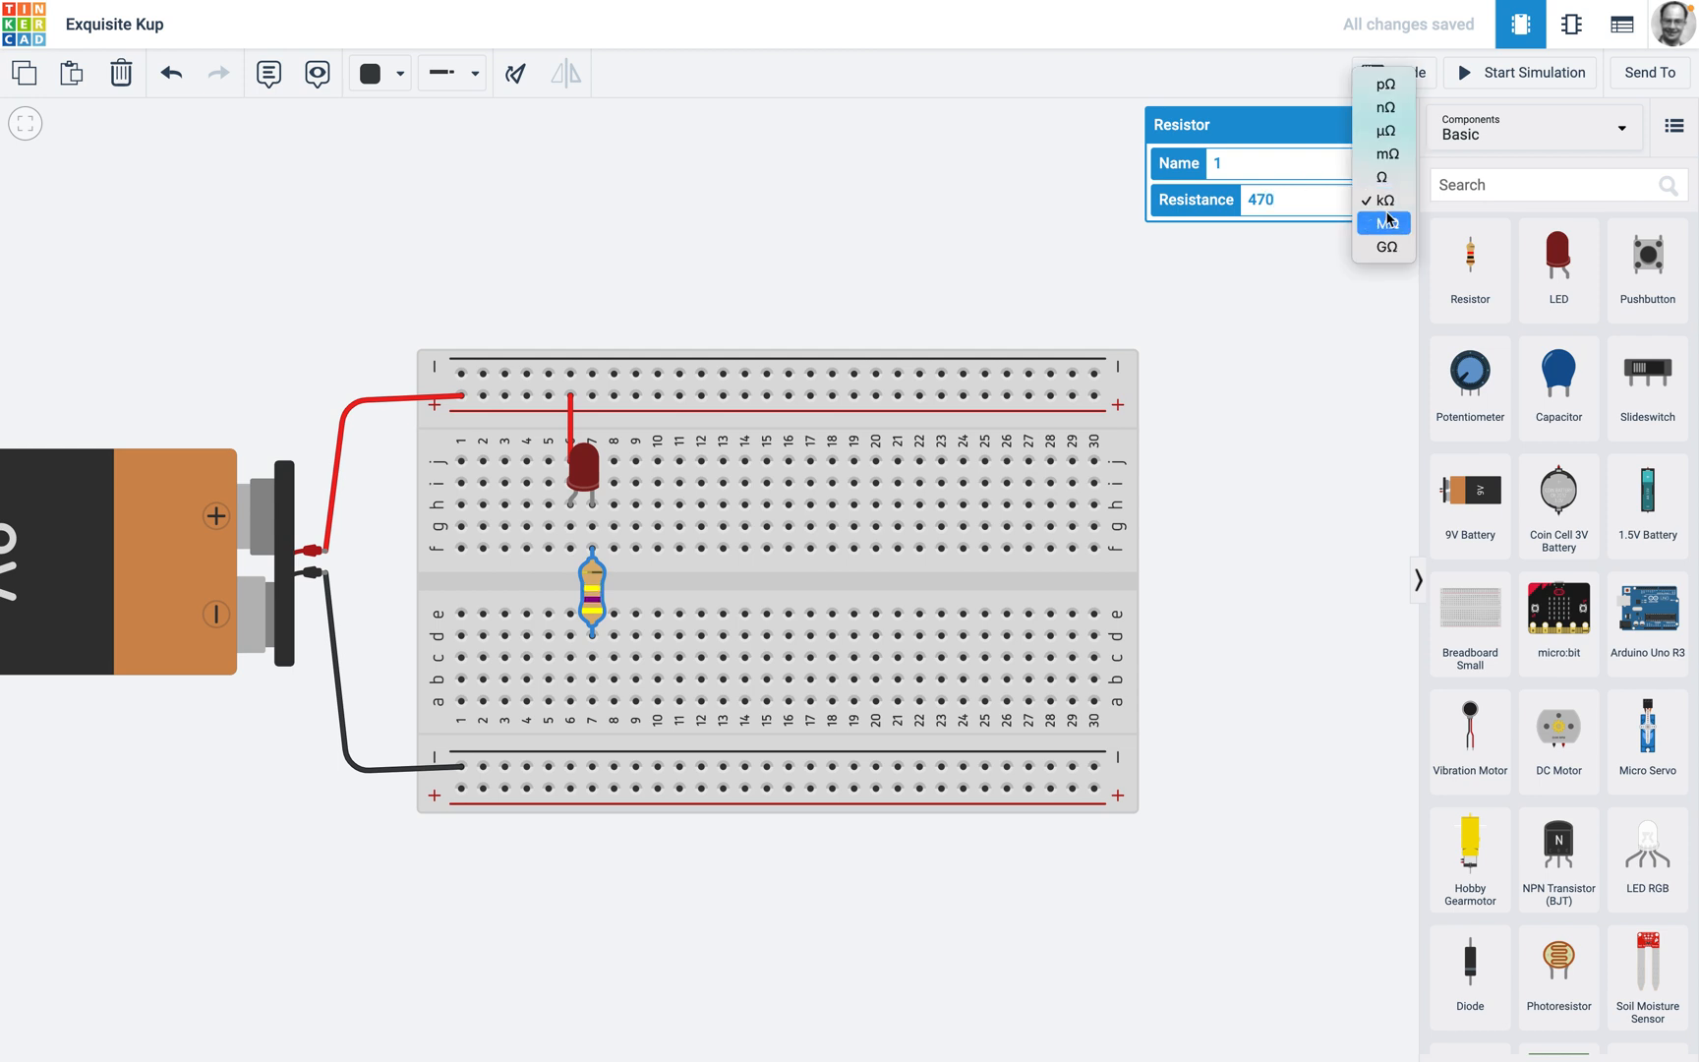
pyautogui.click(1382, 177)
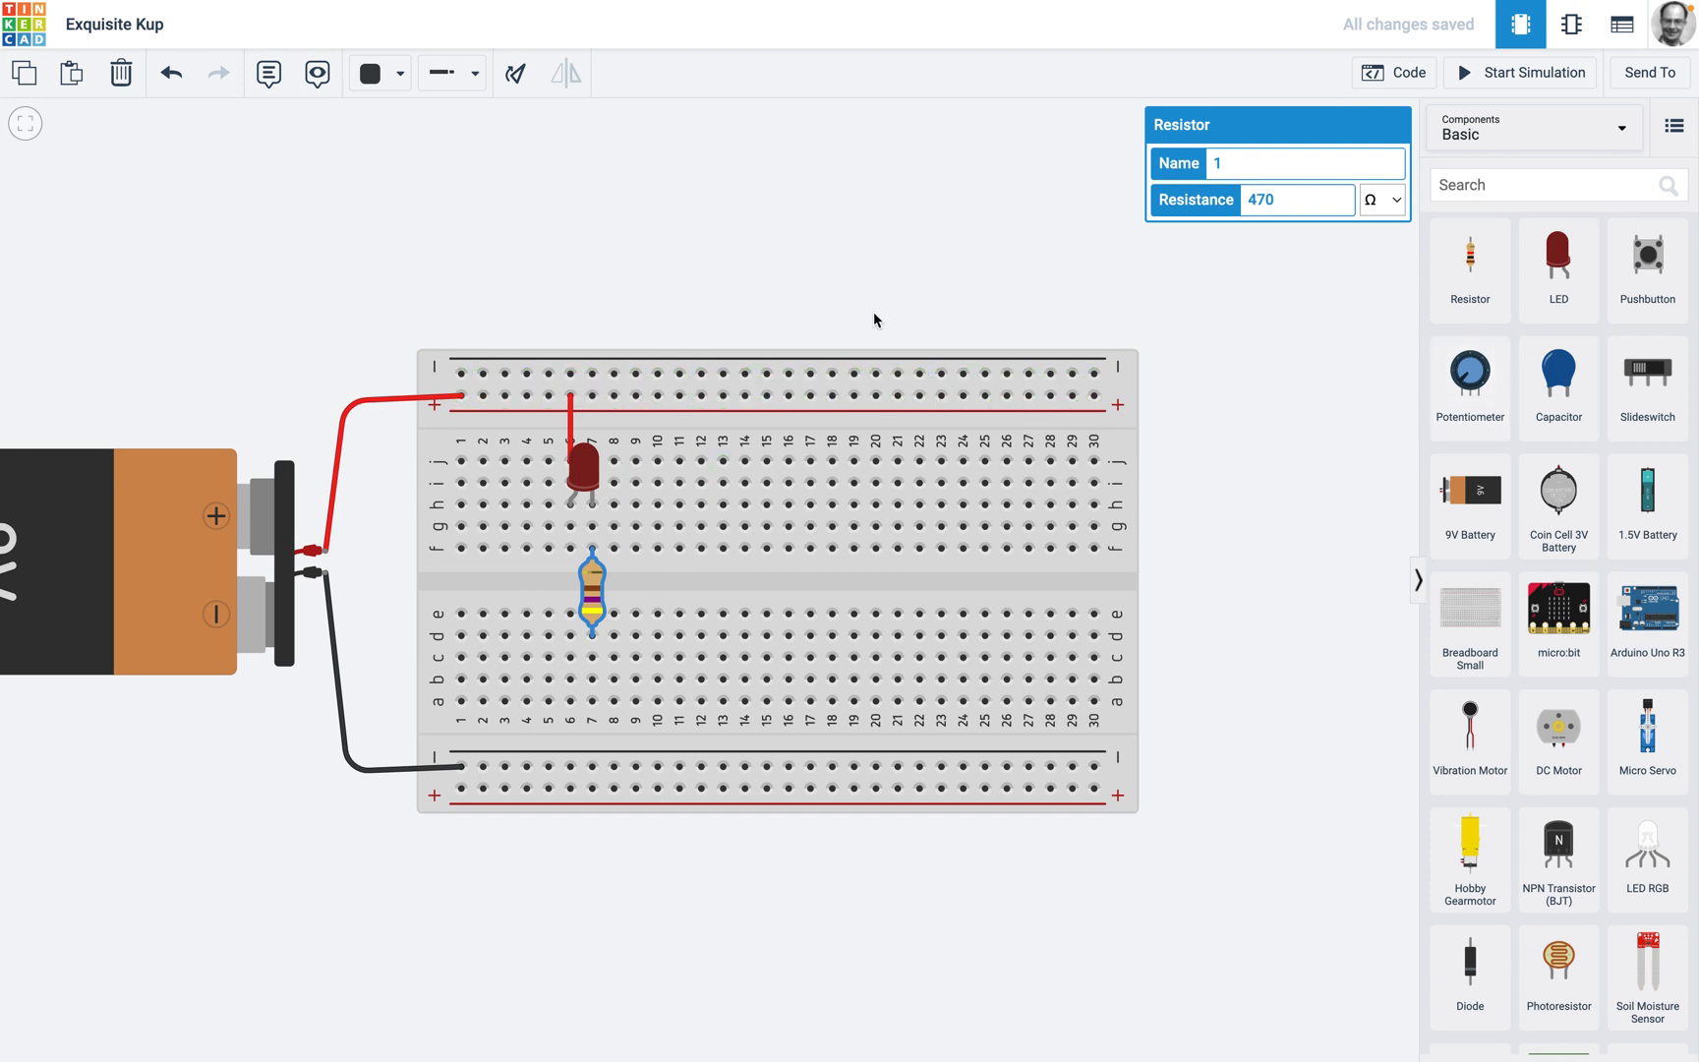
# - Run a black wire from column 7, row a, to the lower negative rail, and test the circuit with a brief simulation
pyautogui.click(591, 702)
pyautogui.click(591, 766)
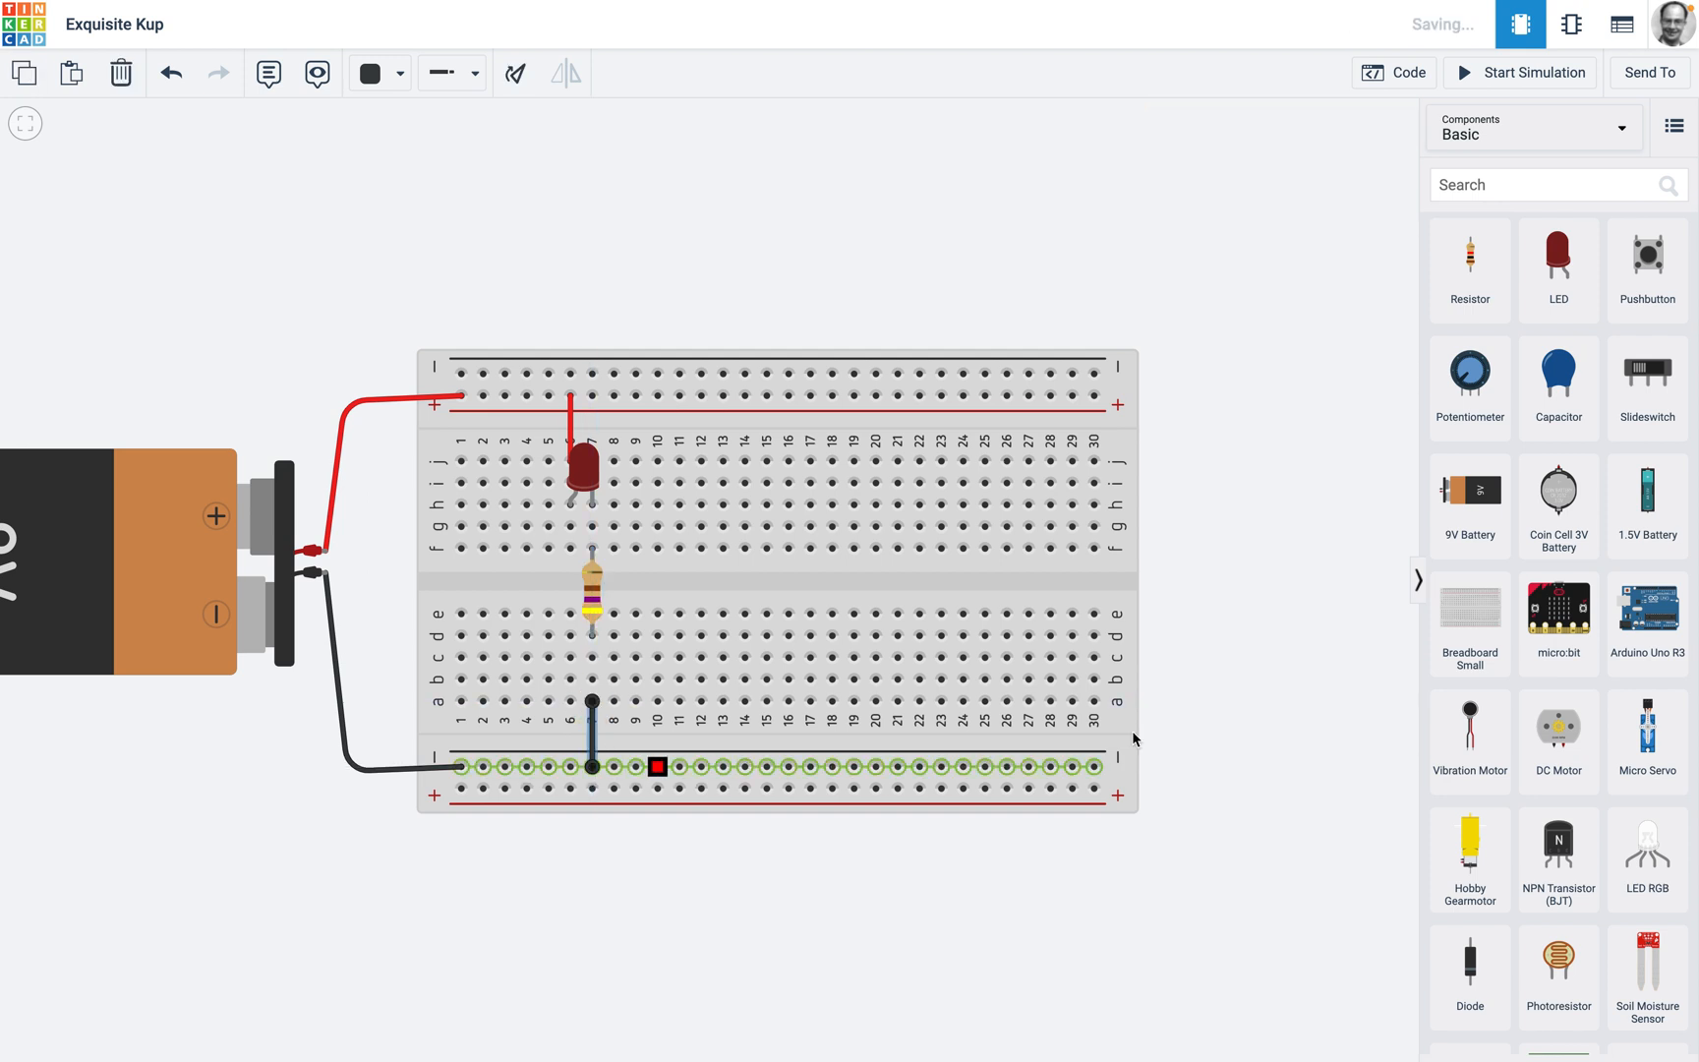
pyautogui.click(1496, 74)
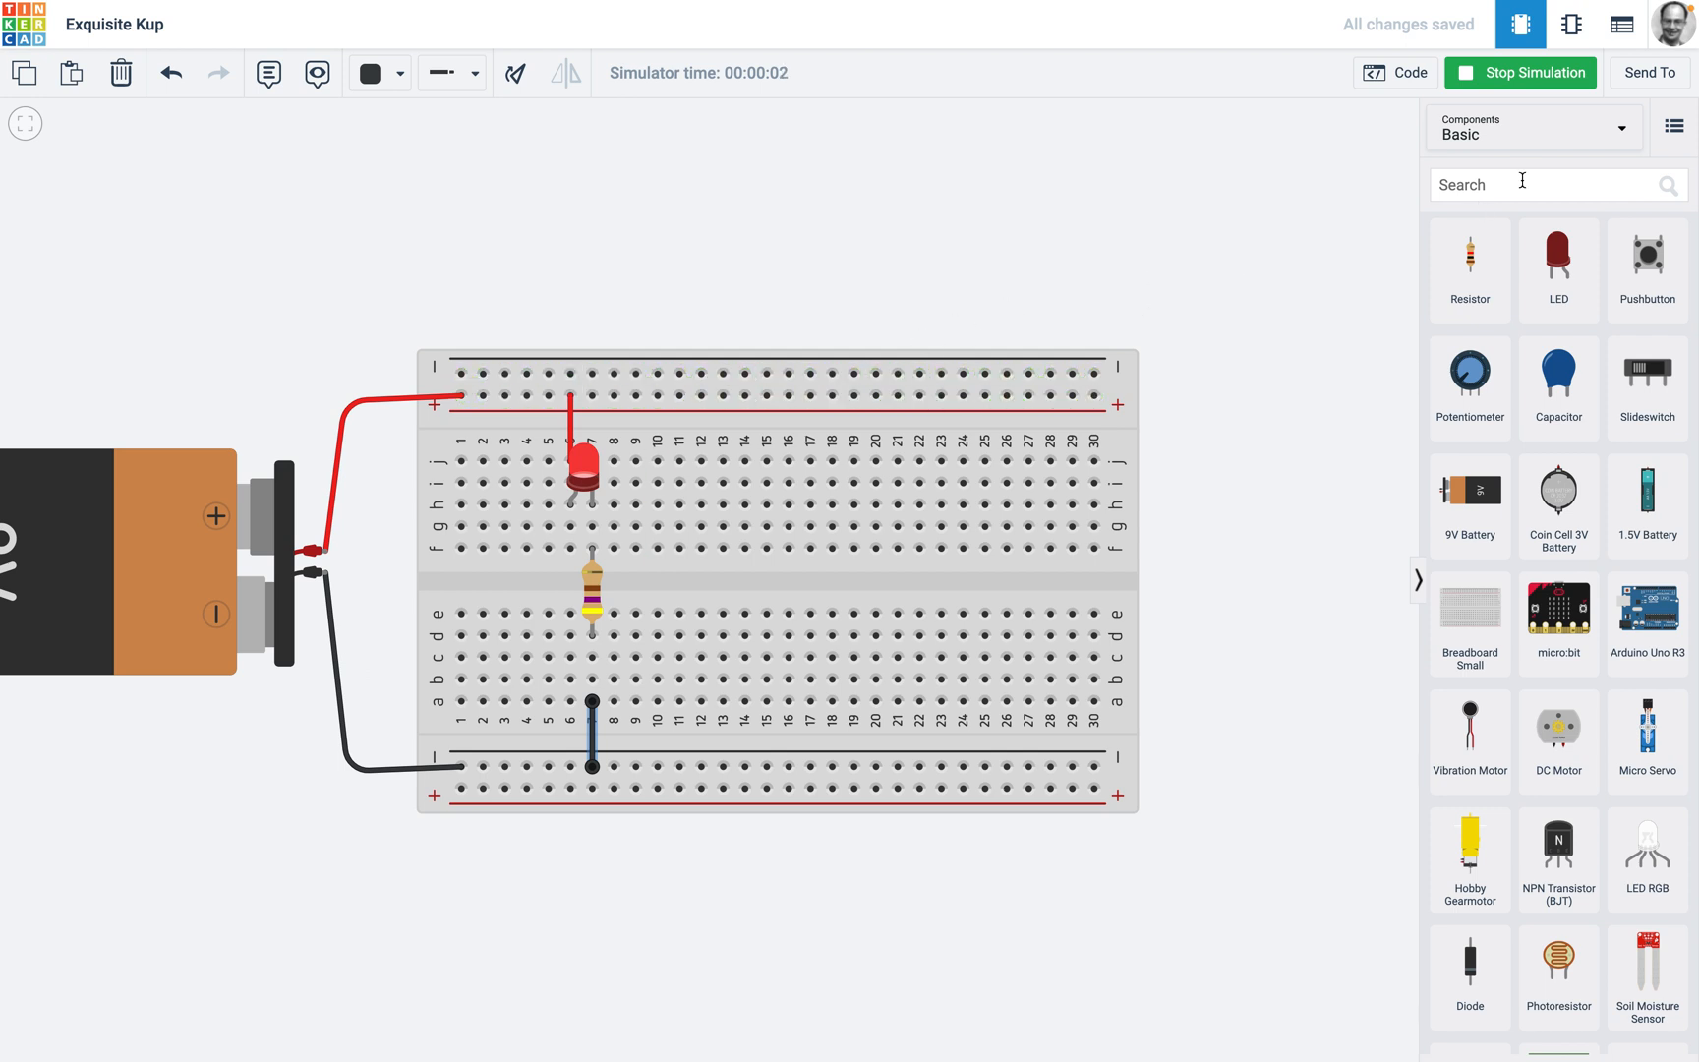
pyautogui.click(1486, 69)
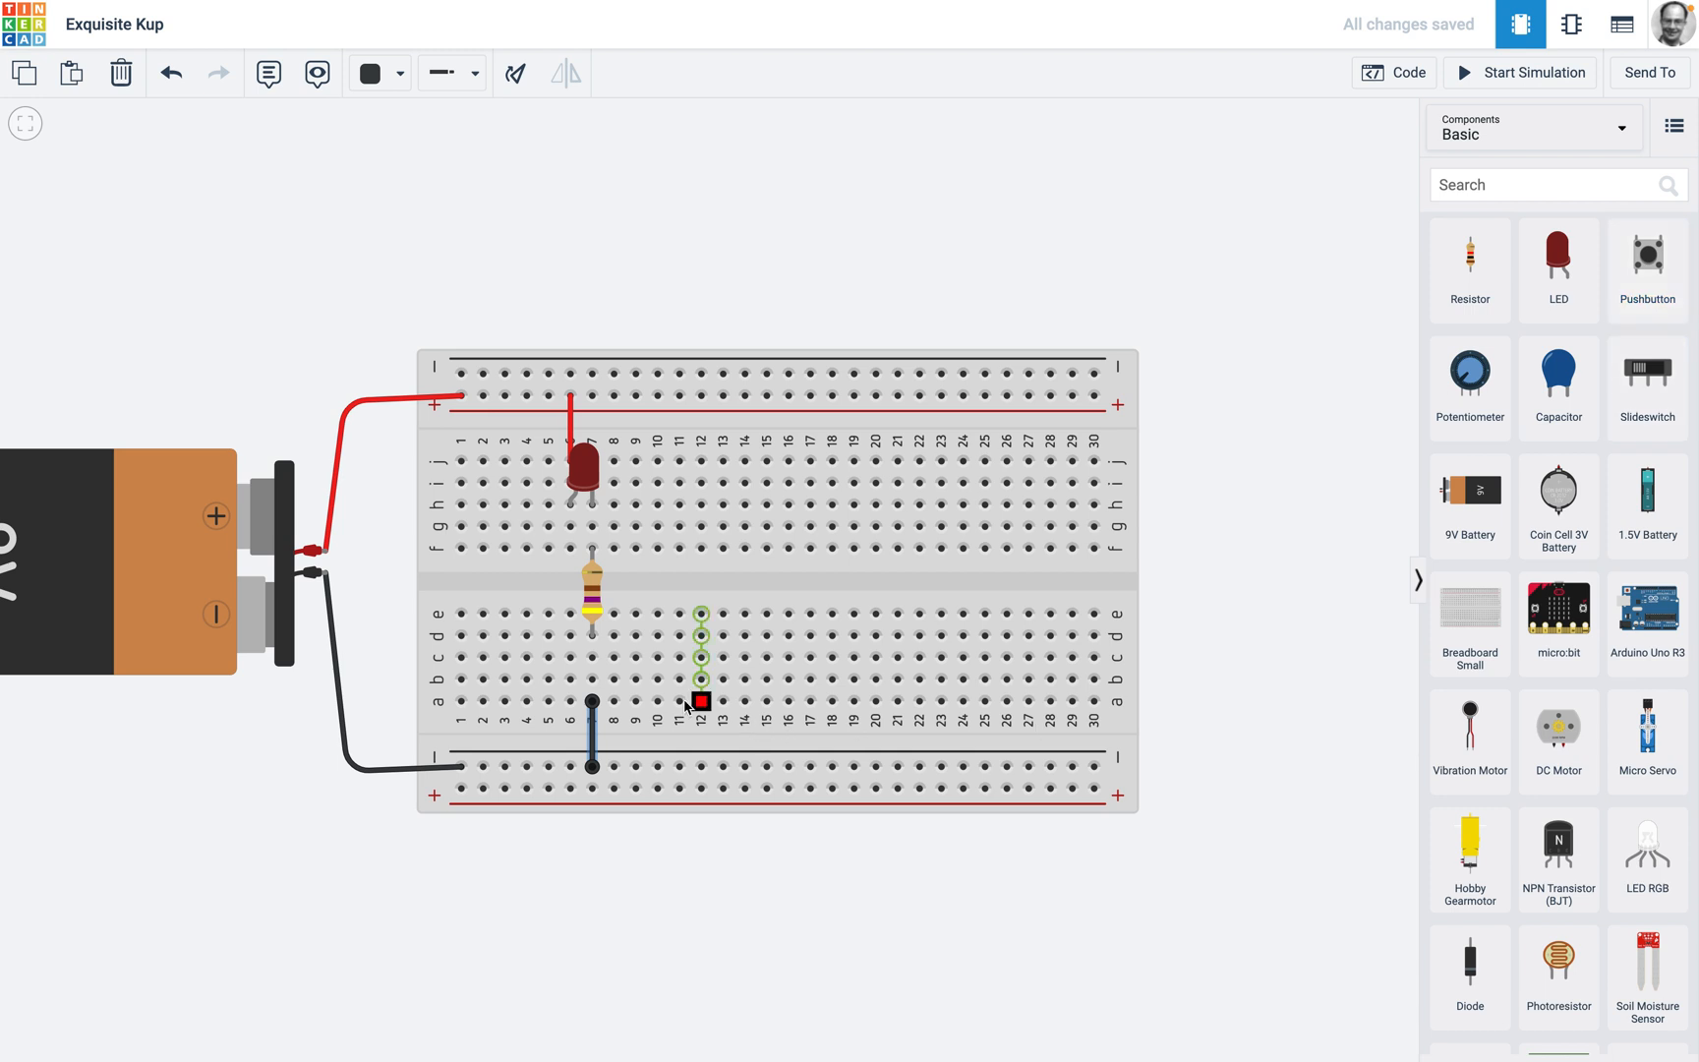
# - Place a pushbutton across the centre gap in columns 9 and 11, and add a multimeter above the breadboard
pyautogui.moveTo(1650, 262); pyautogui.dragTo(657, 582)
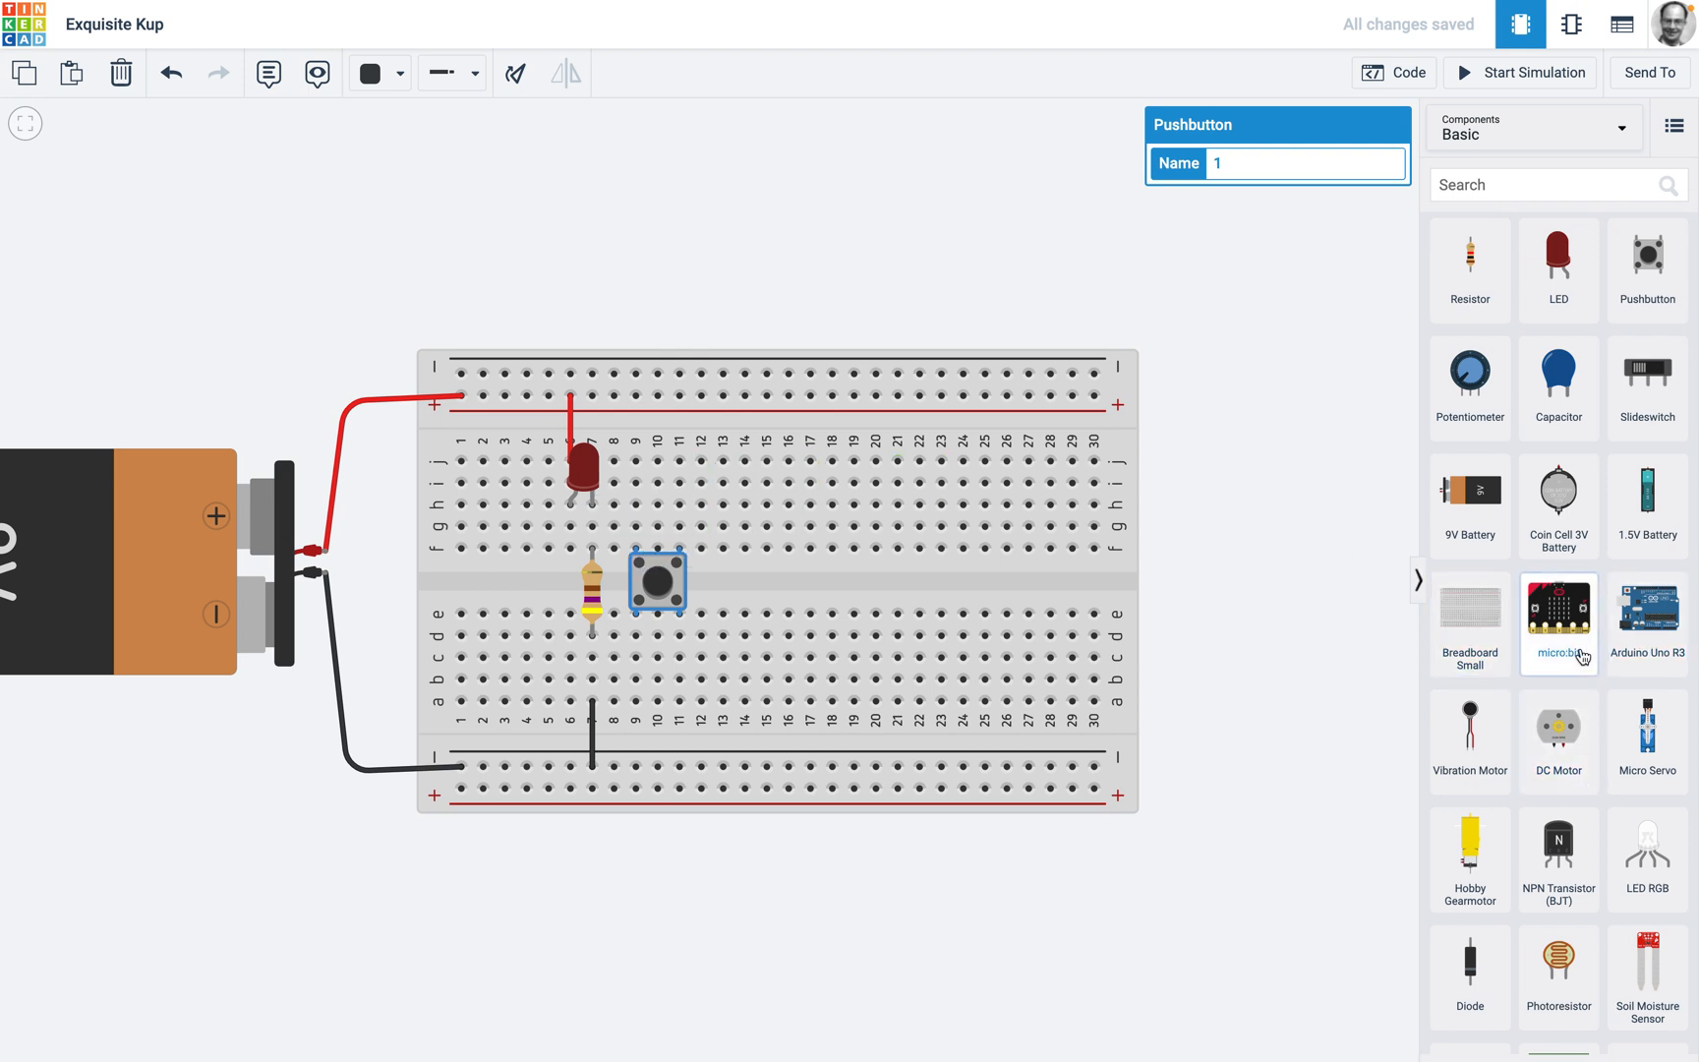
pyautogui.scroll(-1, 1582, 655)
pyautogui.scroll(-1, 1582, 654)
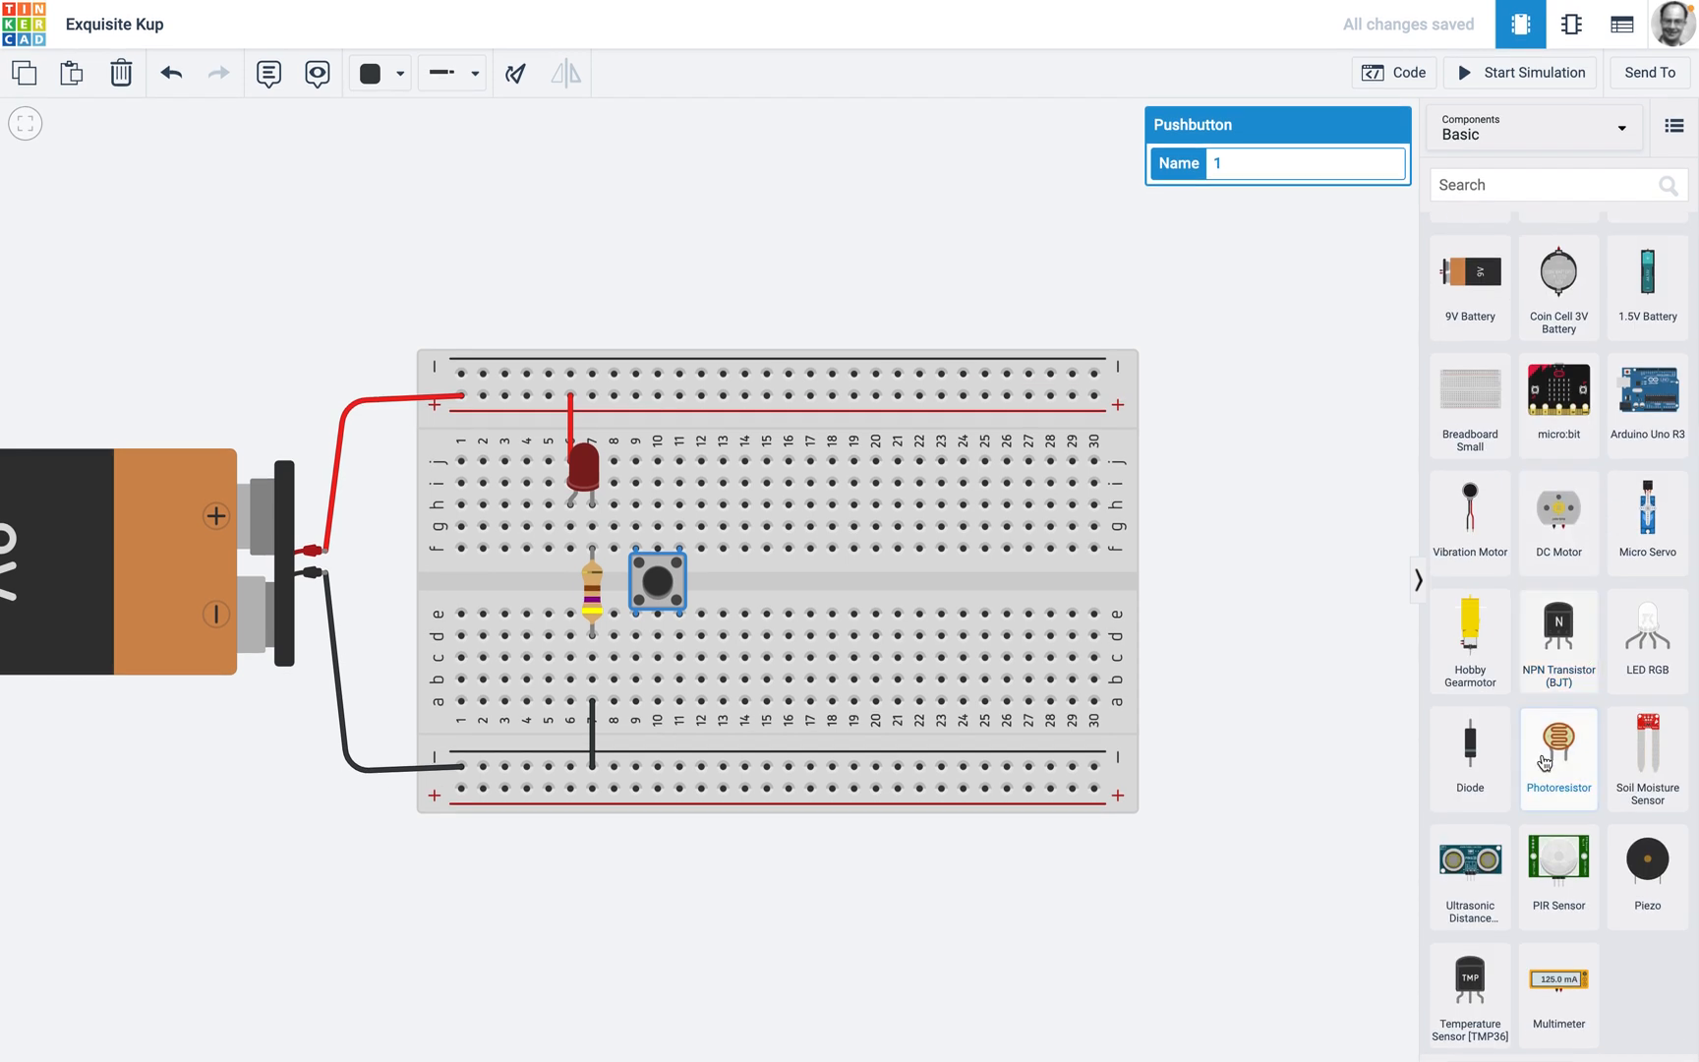
pyautogui.moveTo(1559, 976); pyautogui.dragTo(767, 277)
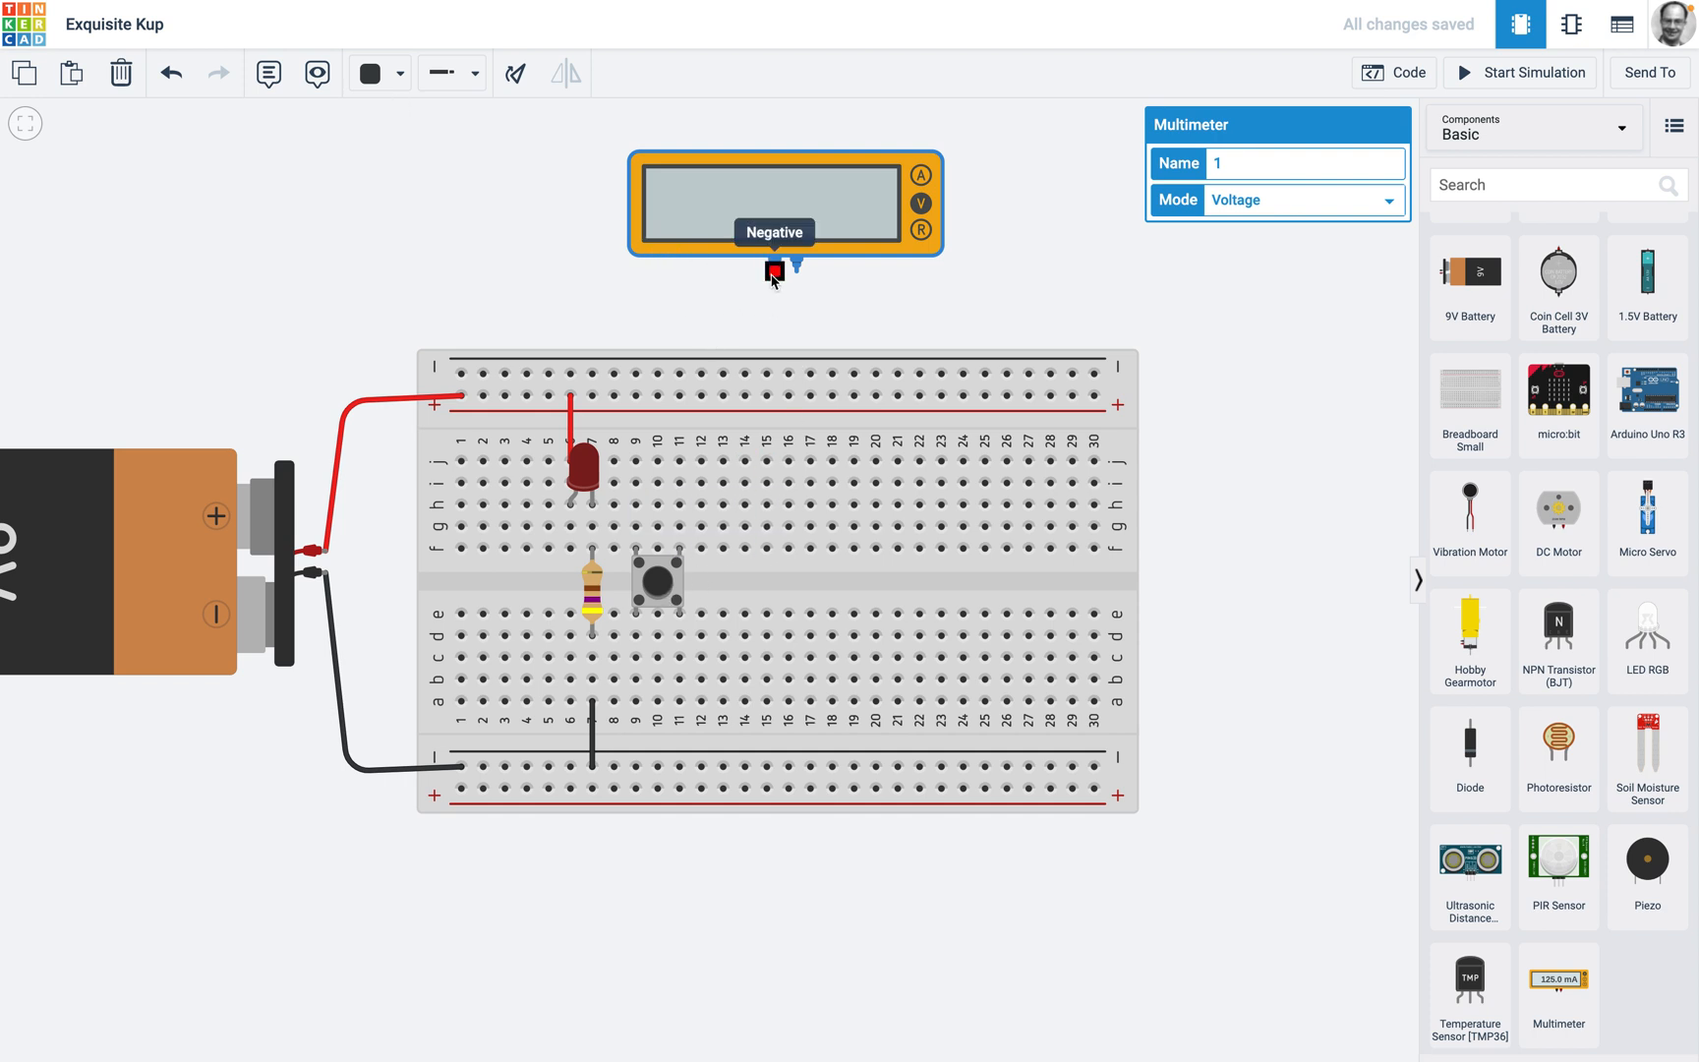
# - Wire the multimeter's negative terminal in black to column 9, row g, and its positive terminal in red to column 11, row g
pyautogui.moveTo(774, 272)
pyautogui.mouseDown()
pyautogui.moveTo(717, 493)
pyautogui.moveTo(635, 528)
pyautogui.mouseUp()
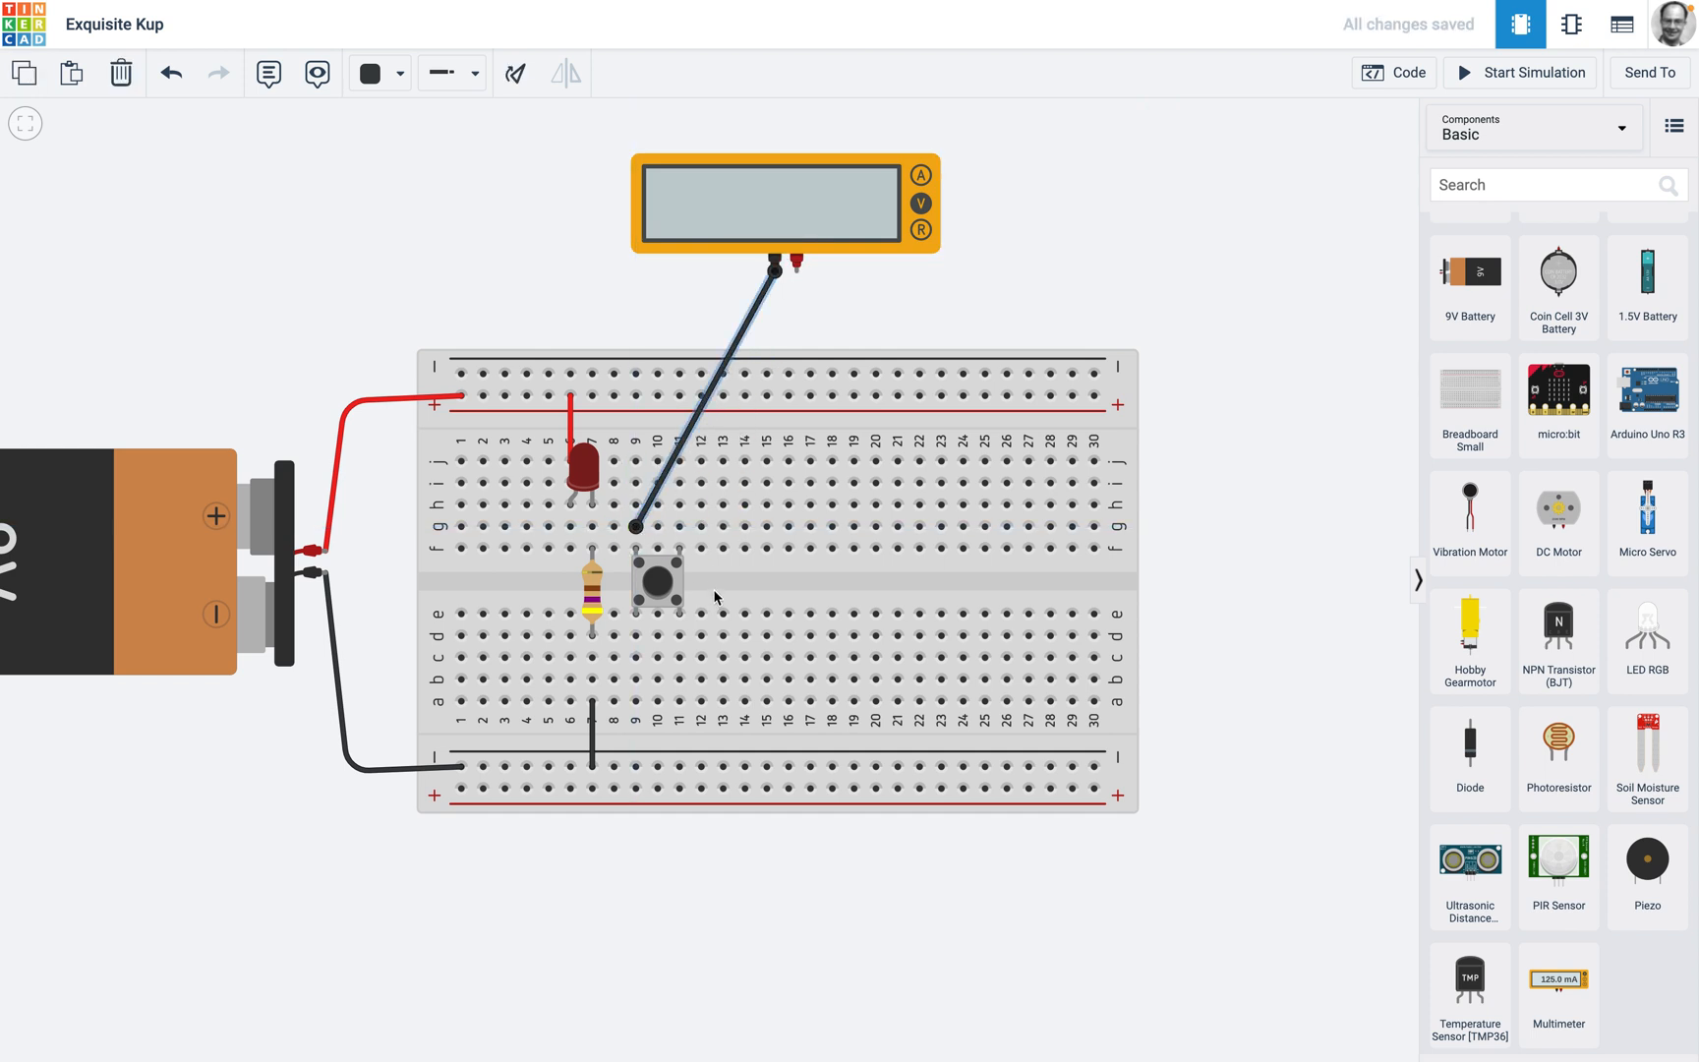
pyautogui.click(456, 160)
pyautogui.click(395, 94)
pyautogui.click(418, 167)
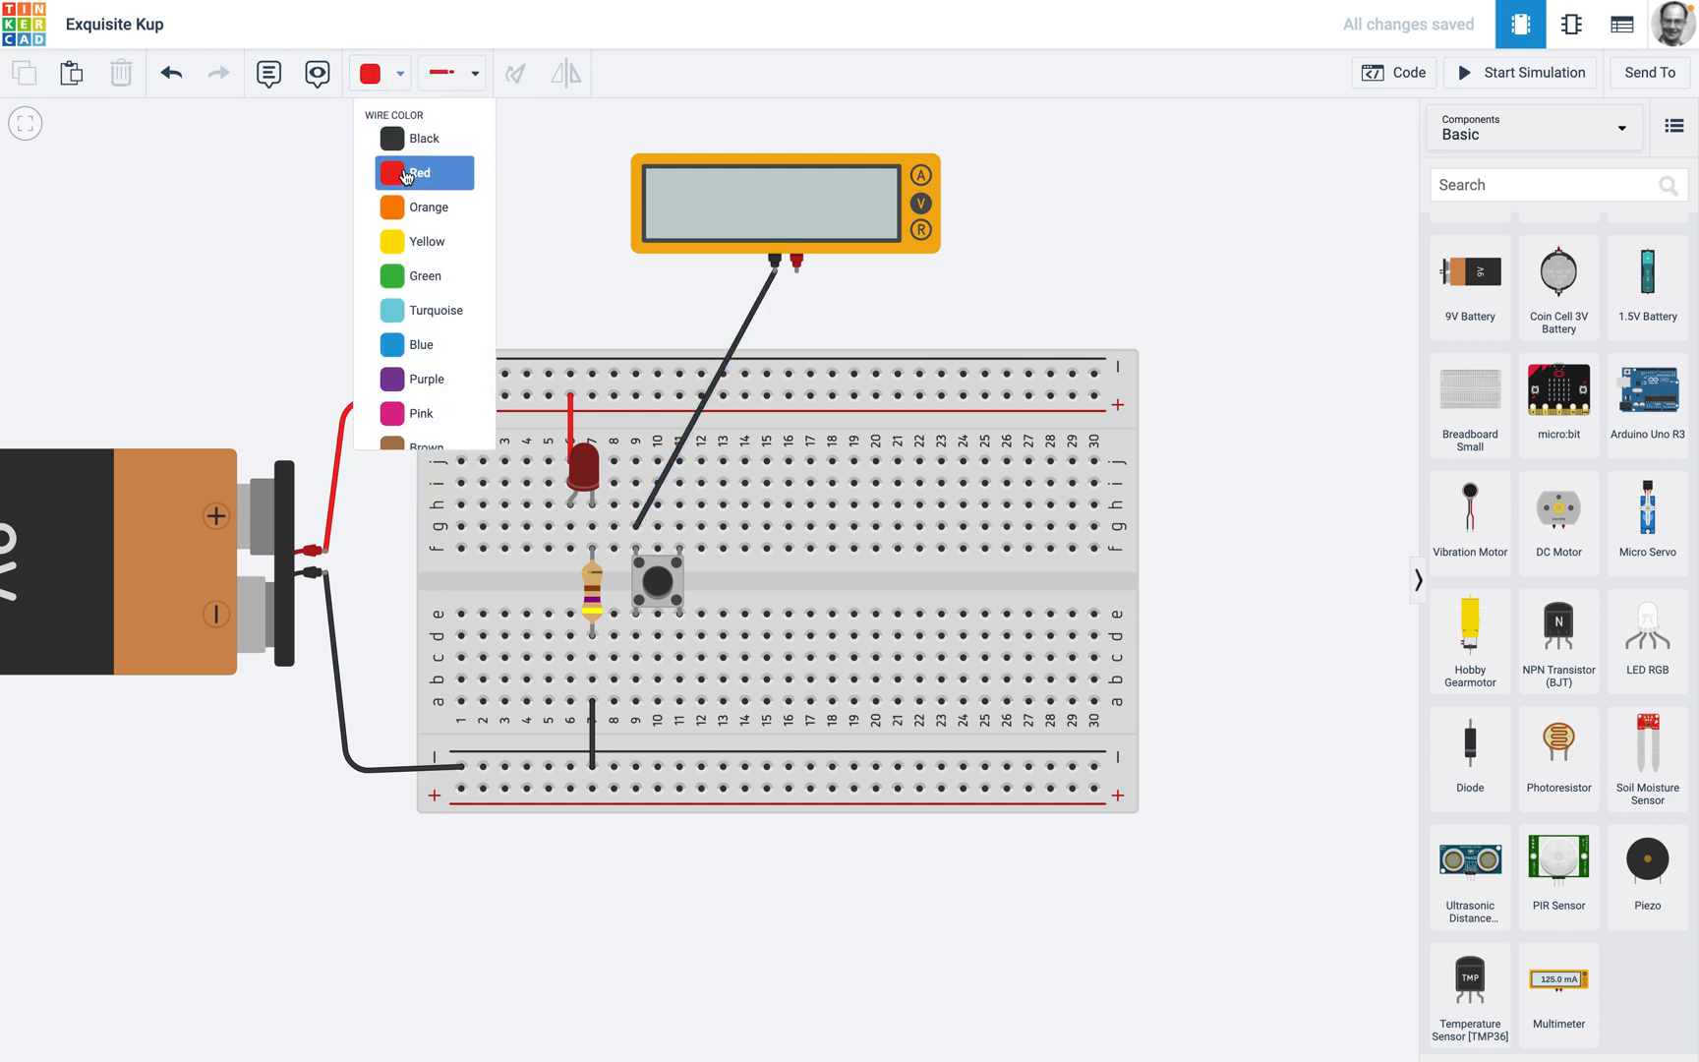
pyautogui.moveTo(798, 275); pyautogui.dragTo(680, 528)
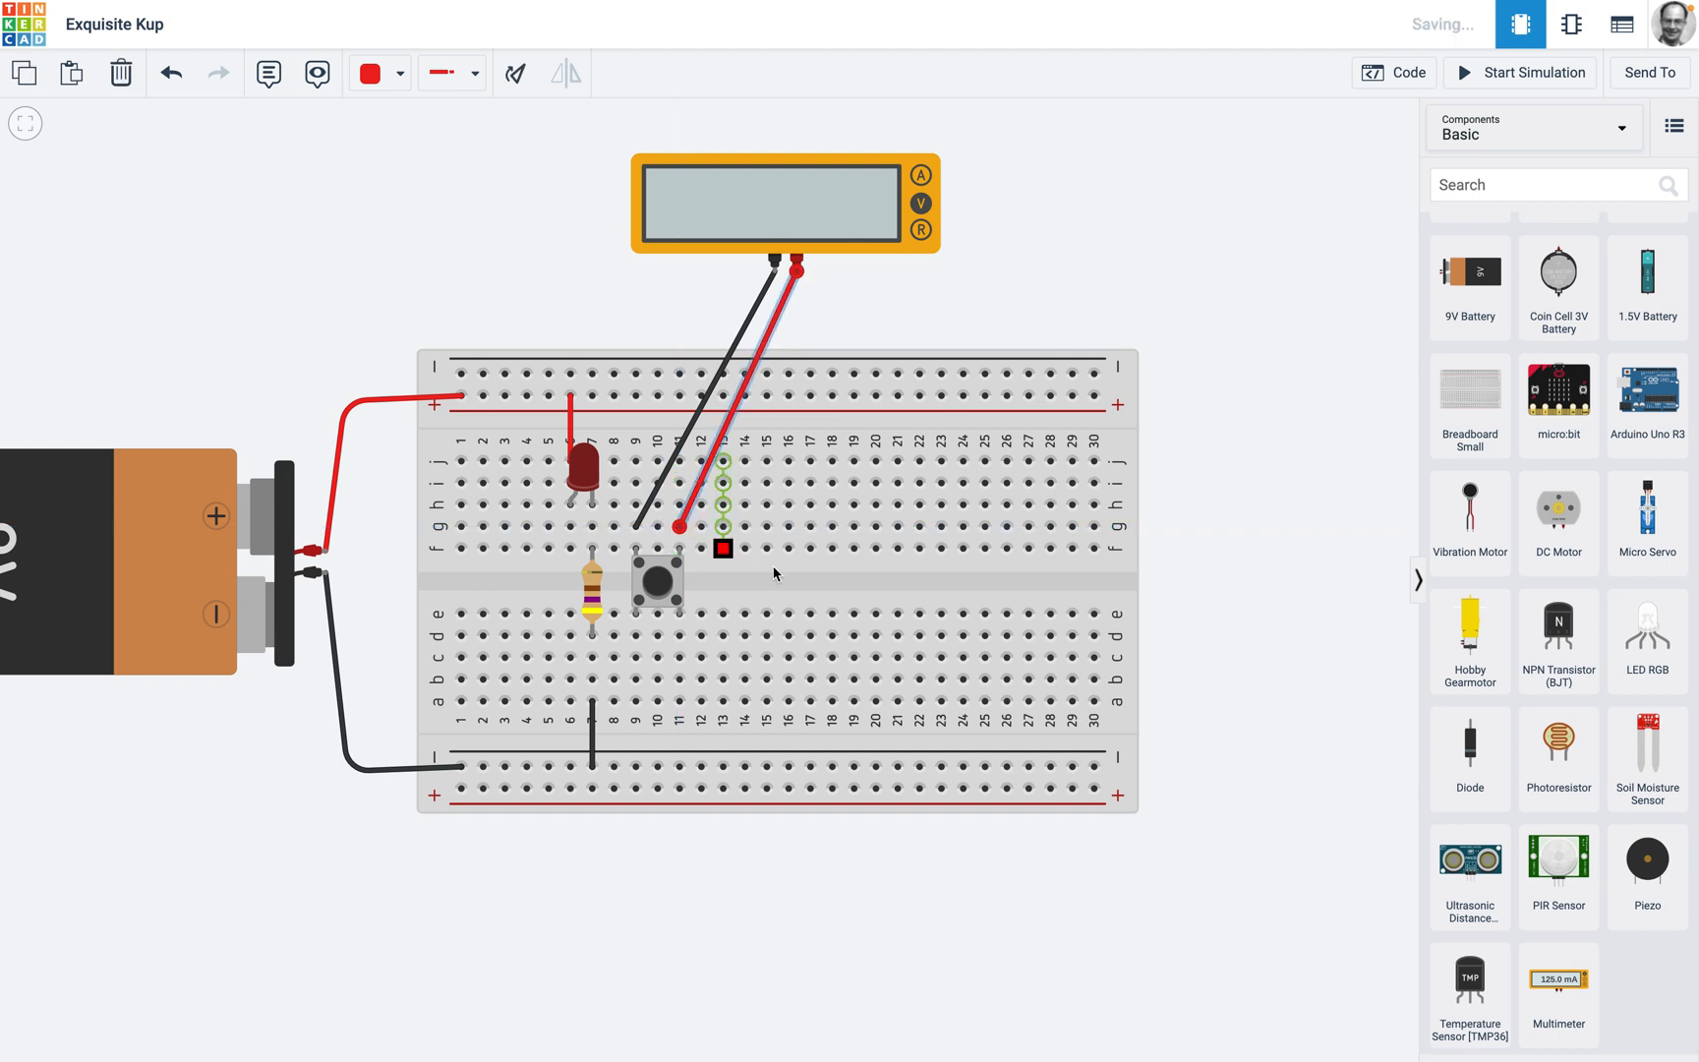
# - Set the multimeter's mode to Resistance
pyautogui.click(938, 234)
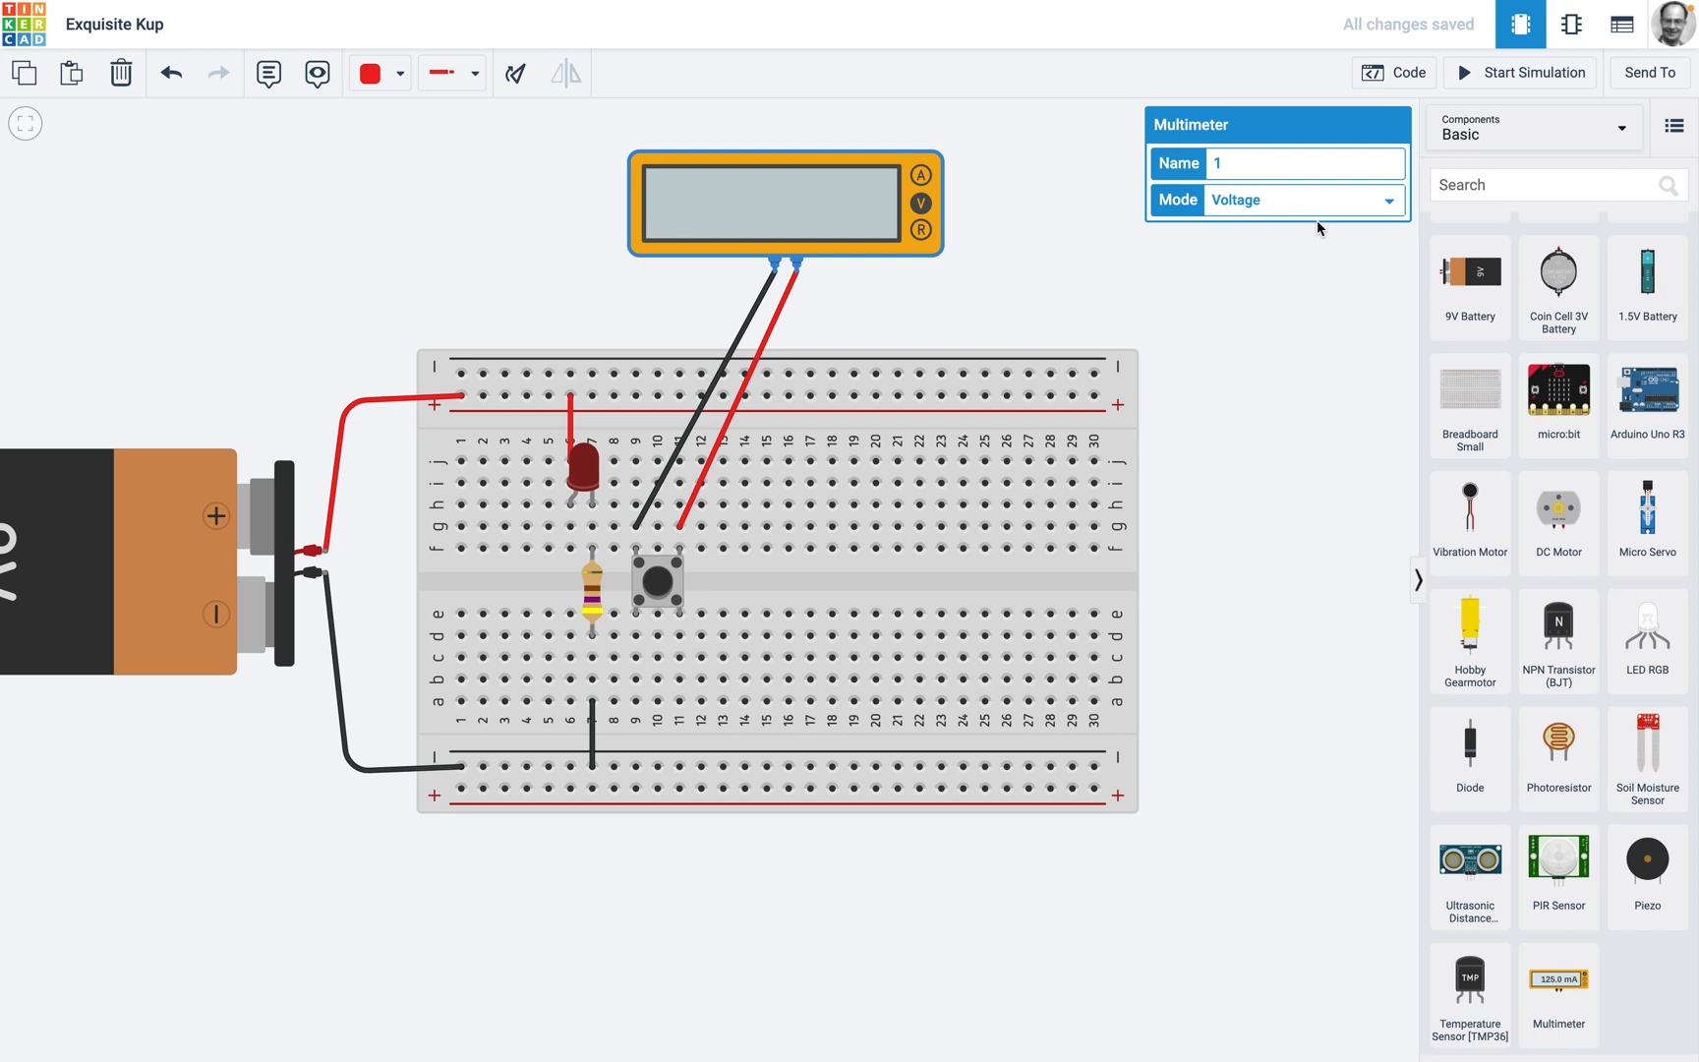
pyautogui.click(1309, 200)
pyautogui.click(1294, 225)
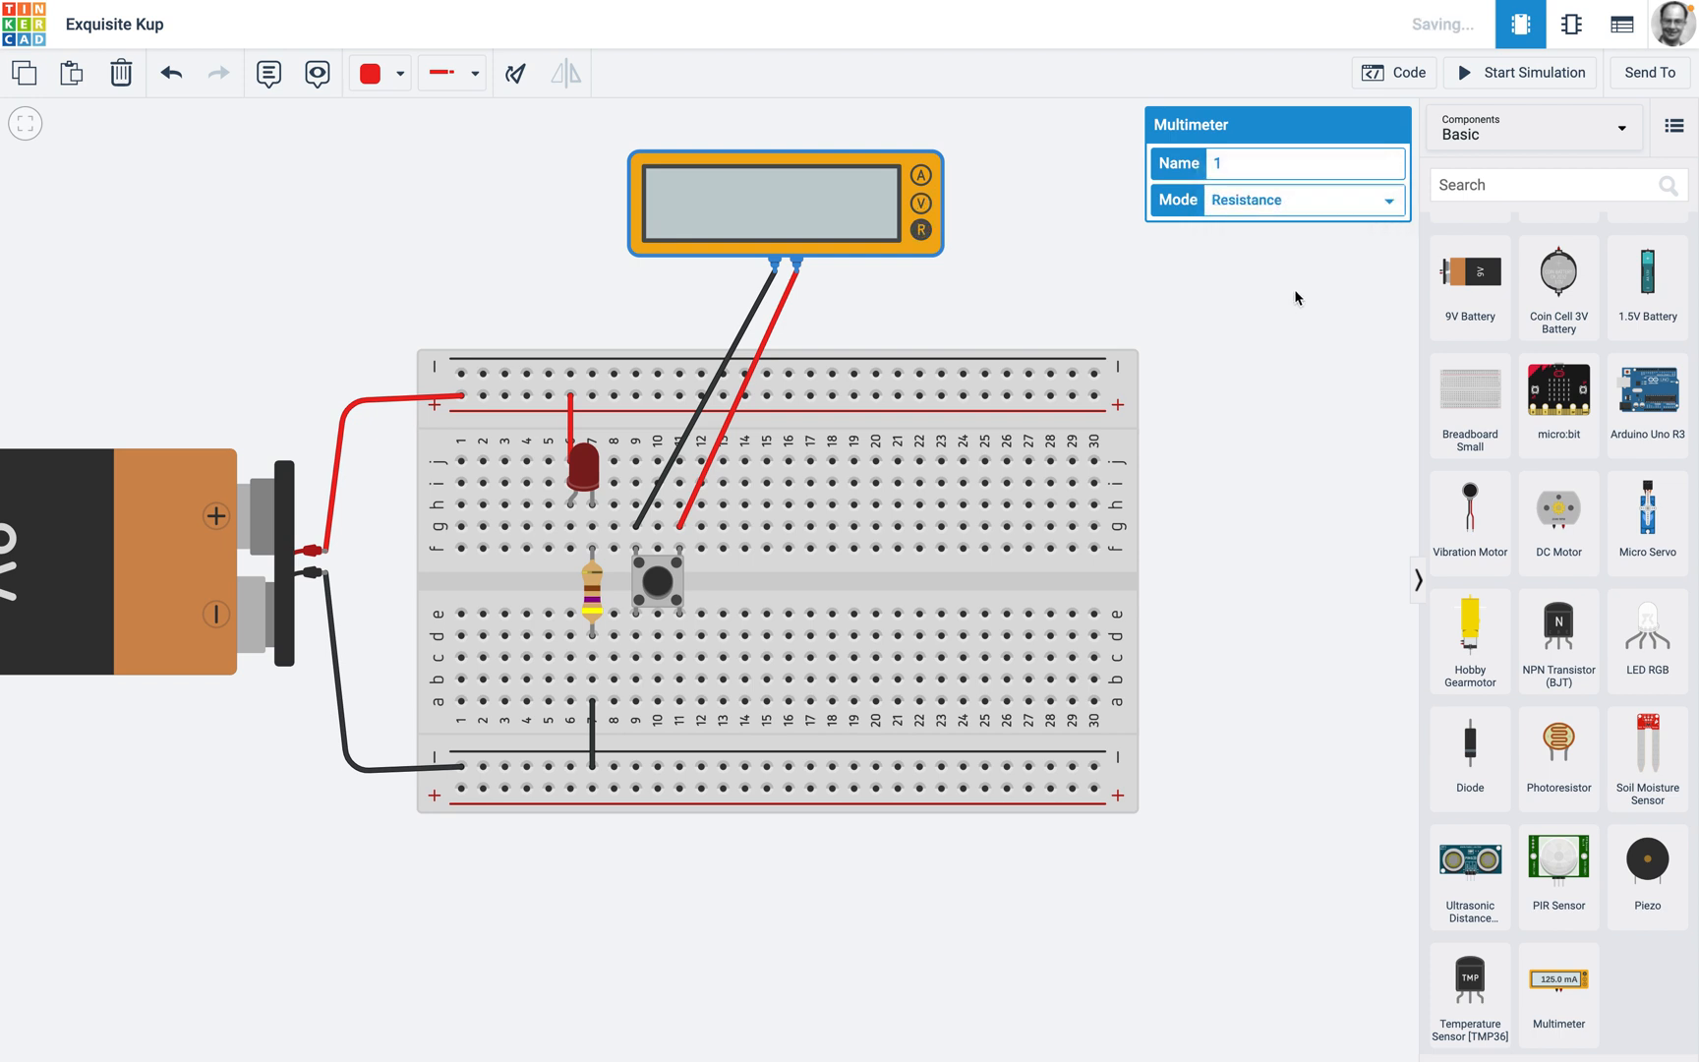
pyautogui.click(1267, 278)
# - Measure the resistance between the pushbutton's columns 9 and 11 in a simulation, operating the pushbutton, and stop the simulation
pyautogui.click(1527, 81)
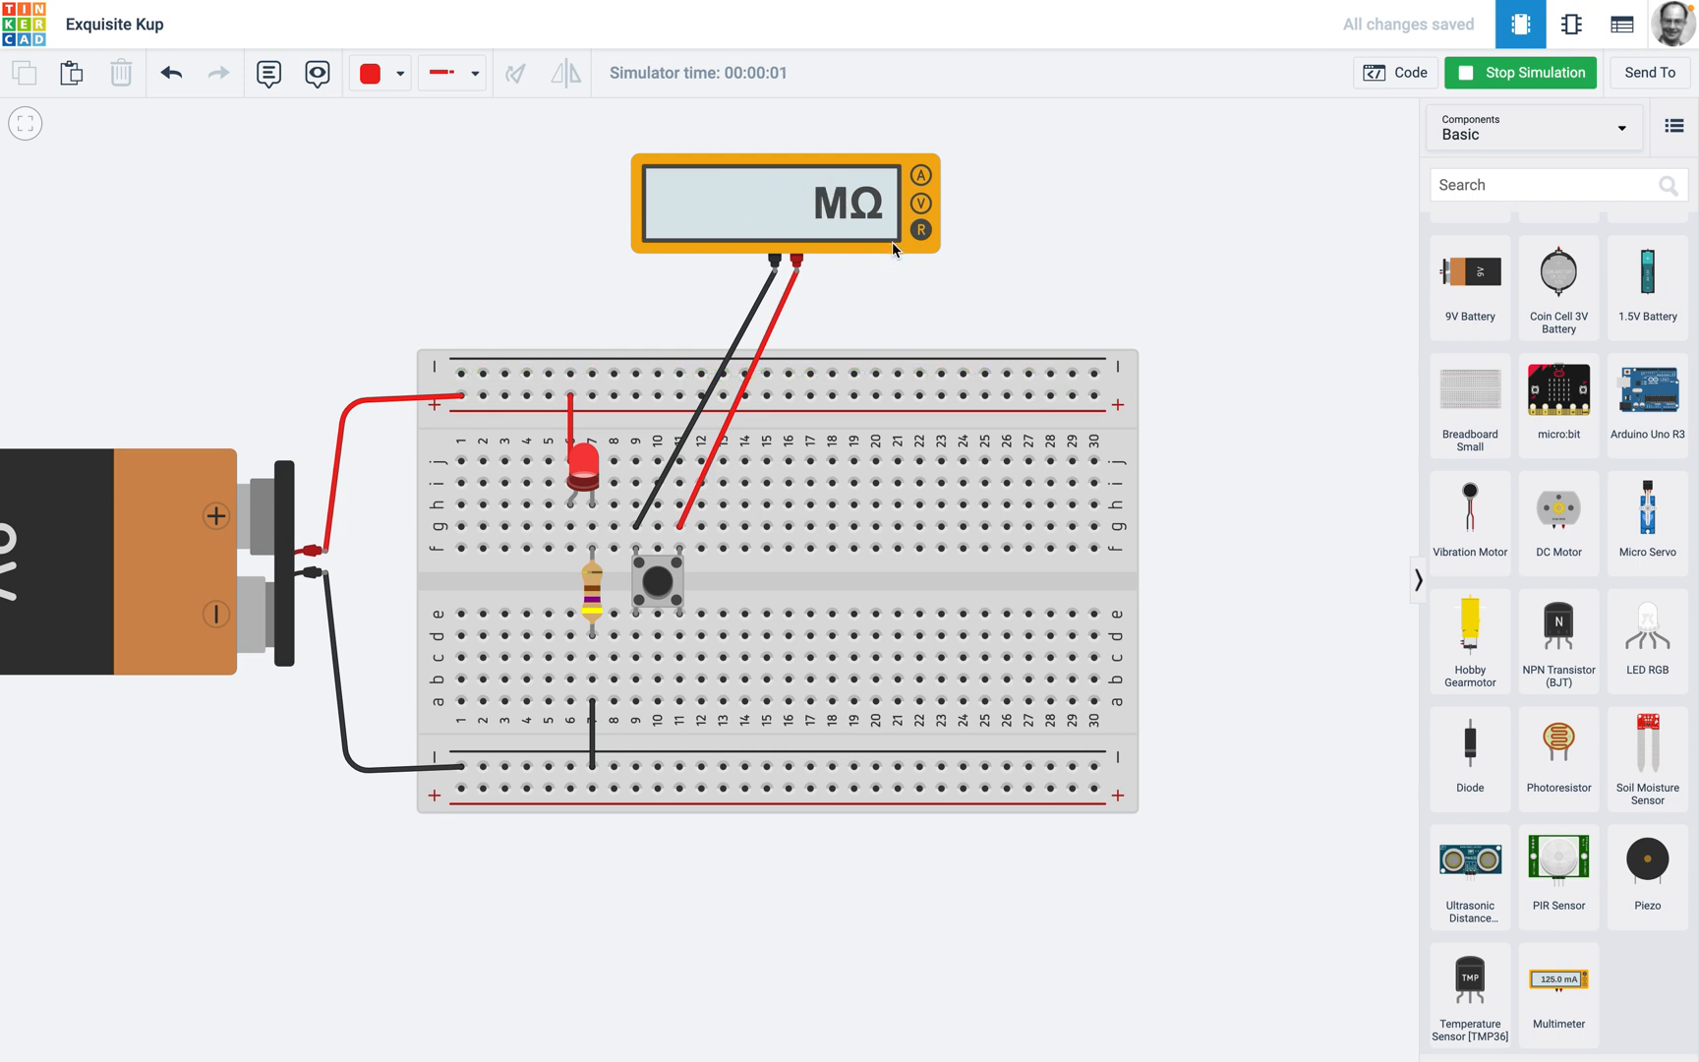
pyautogui.click(661, 590)
pyautogui.click(661, 589)
pyautogui.click(663, 587)
pyautogui.click(1519, 81)
# - Move the red multimeter wire's end to column 9, row c, and relocate the multimeter over the breadboard's upper rails near column 30
pyautogui.click(713, 462)
pyautogui.moveTo(686, 531); pyautogui.dragTo(637, 658)
pyautogui.moveTo(754, 234); pyautogui.dragTo(1039, 369)
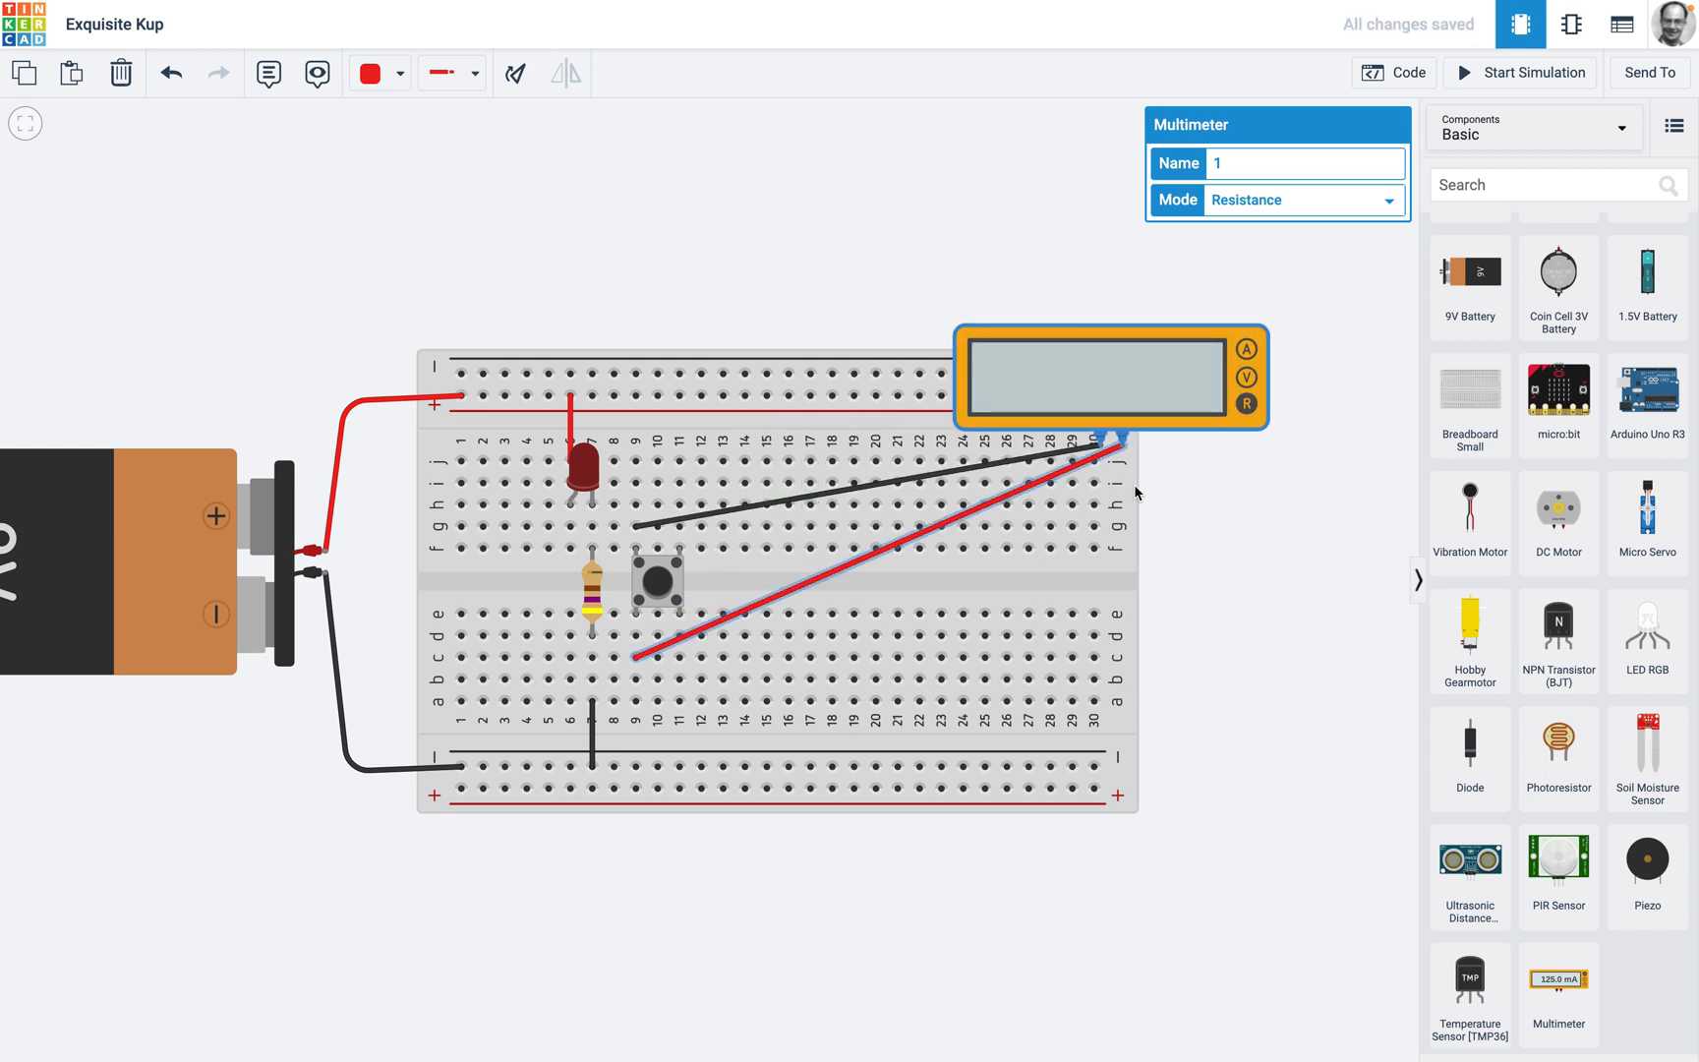
# - Measure the resistance between the two column 9 legs of the pushbutton in a brief simulation
pyautogui.click(1492, 76)
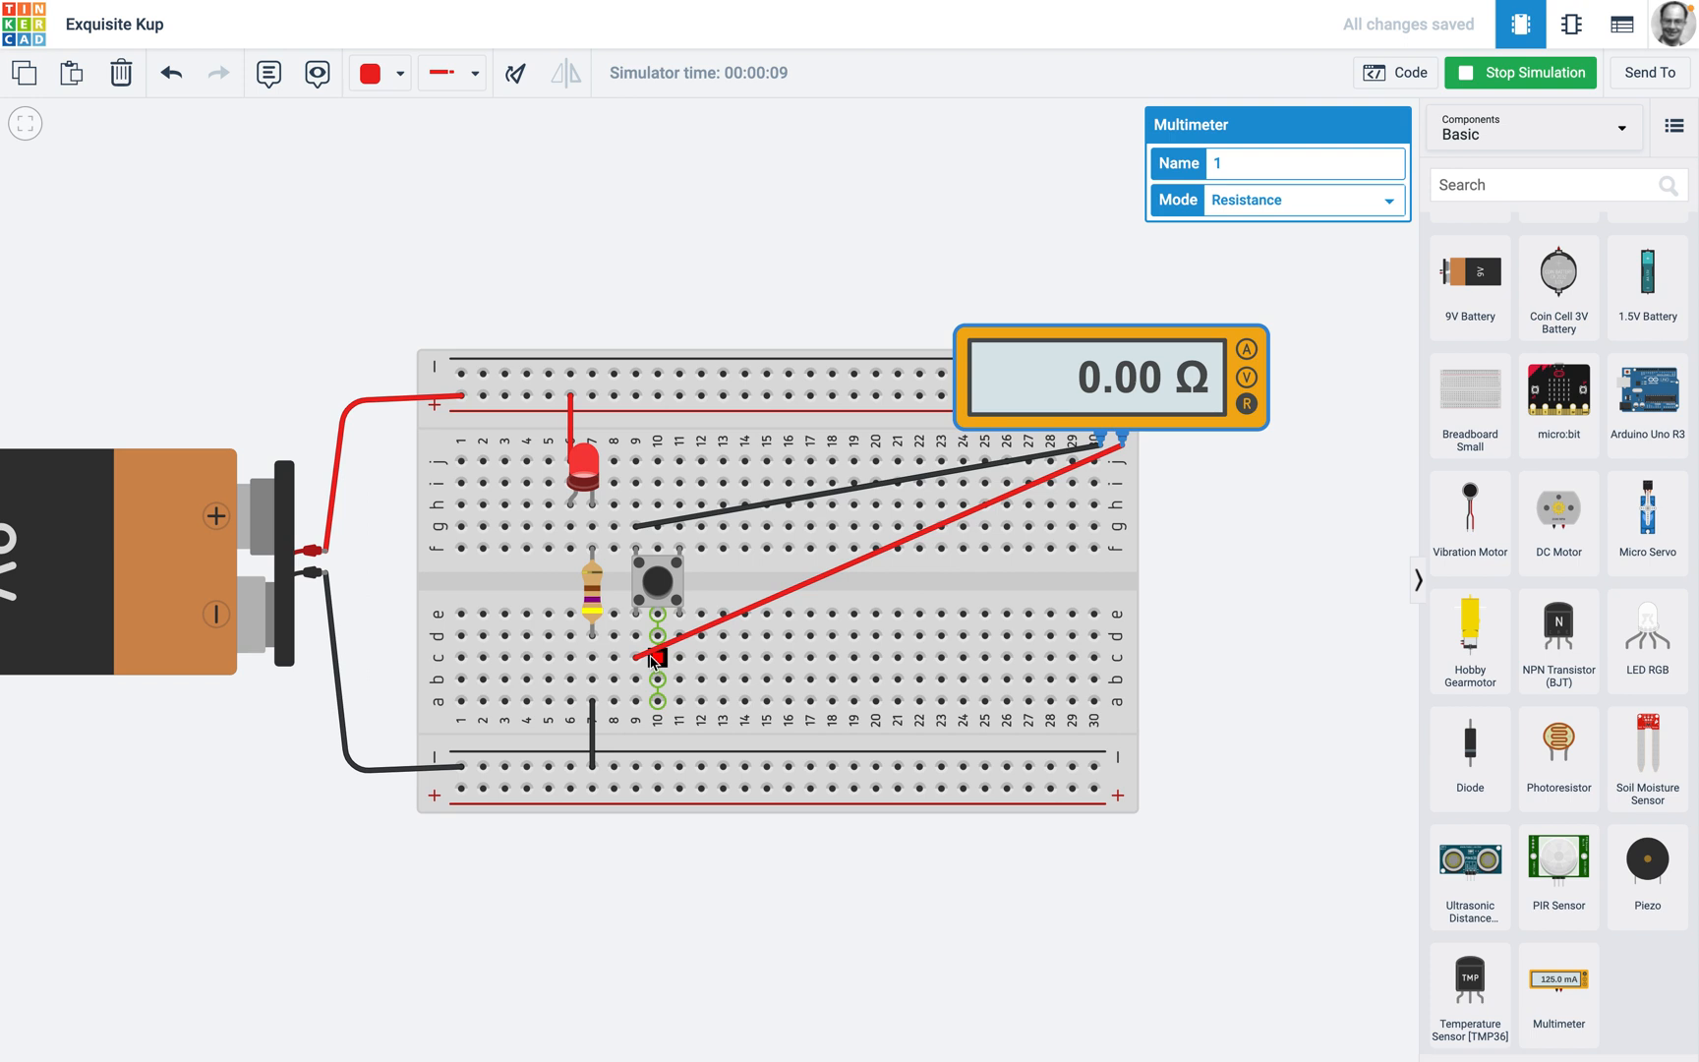
pyautogui.click(1145, 320)
pyautogui.click(1529, 87)
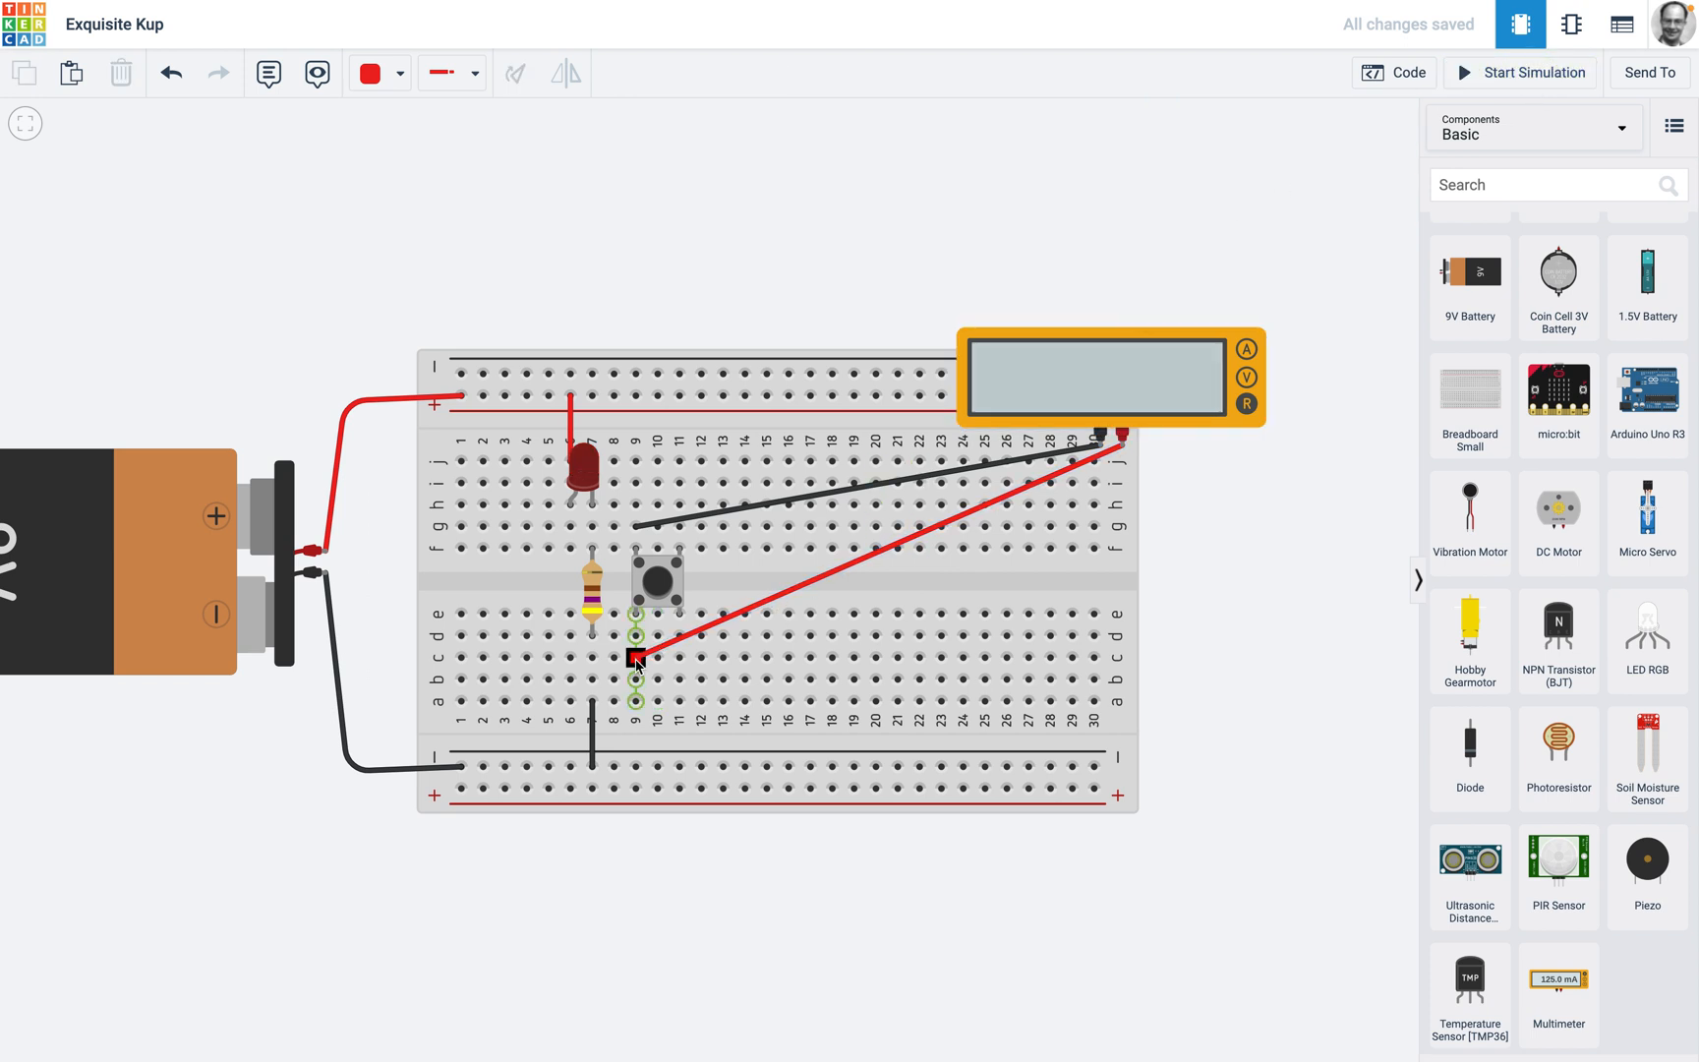
# - Move the red multimeter wire's end to column 11, row d, and simulate the resistance measurement while operating the pushbutton
pyautogui.moveTo(639, 663); pyautogui.dragTo(680, 645)
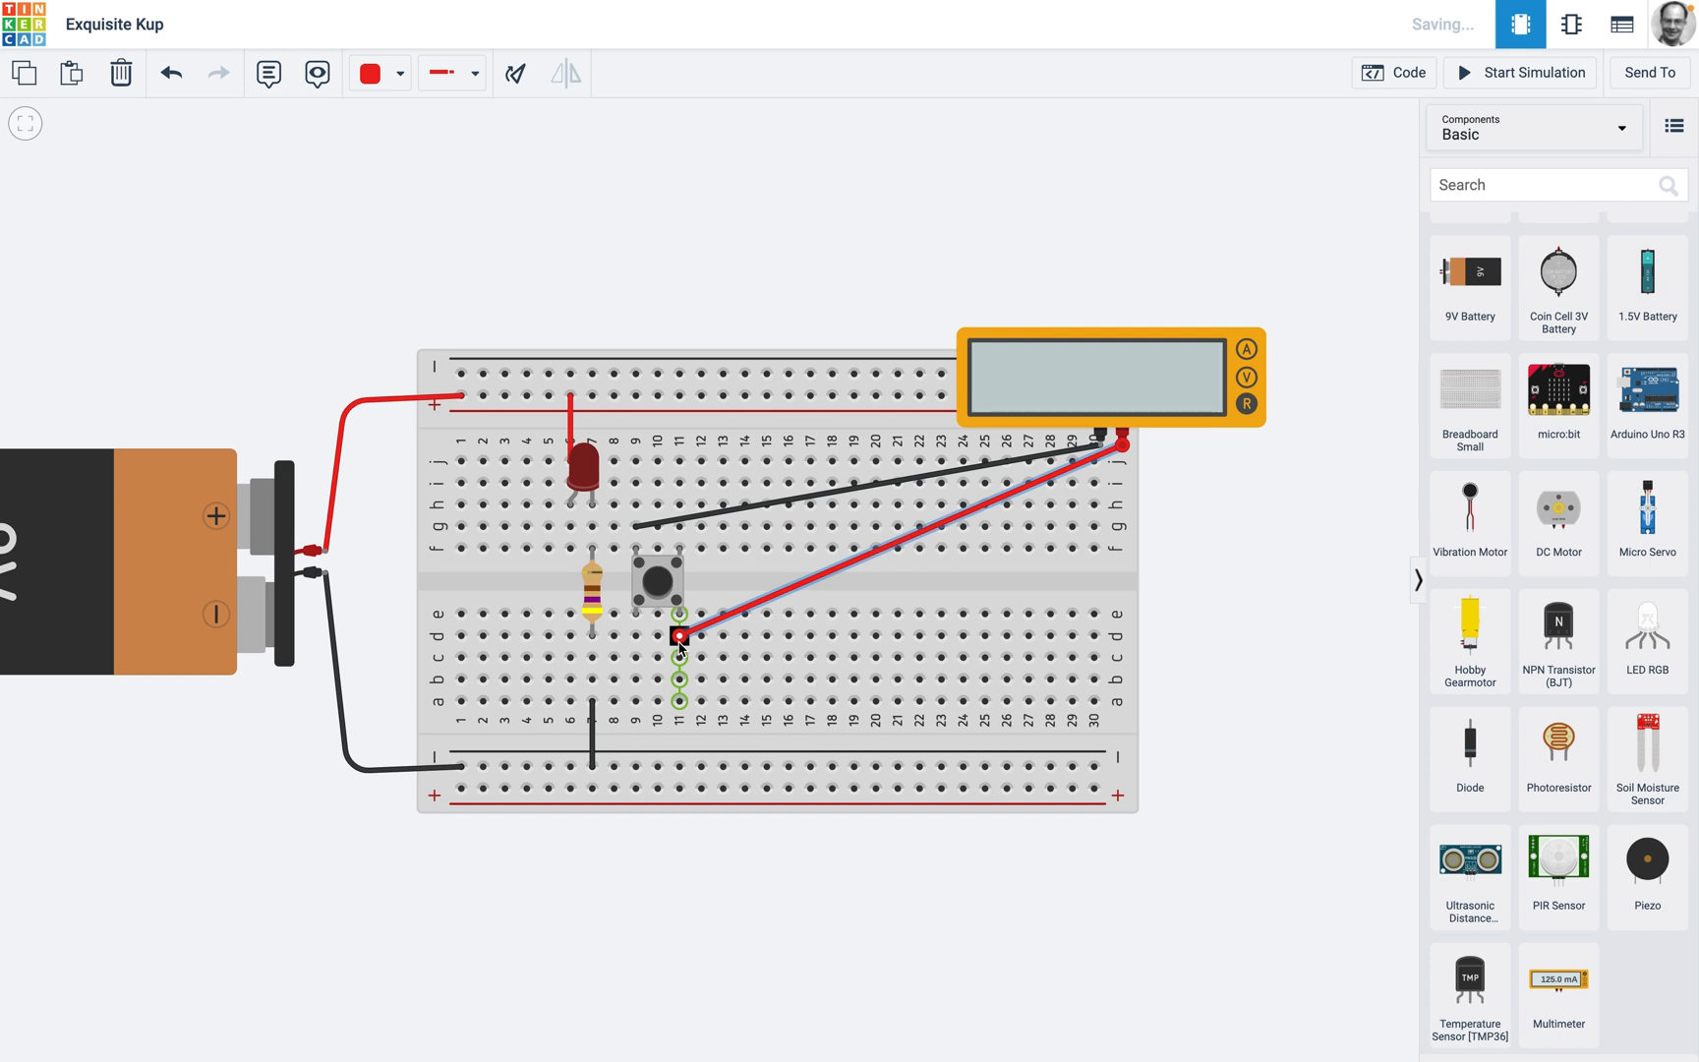
pyautogui.click(680, 639)
pyautogui.press('Escape')
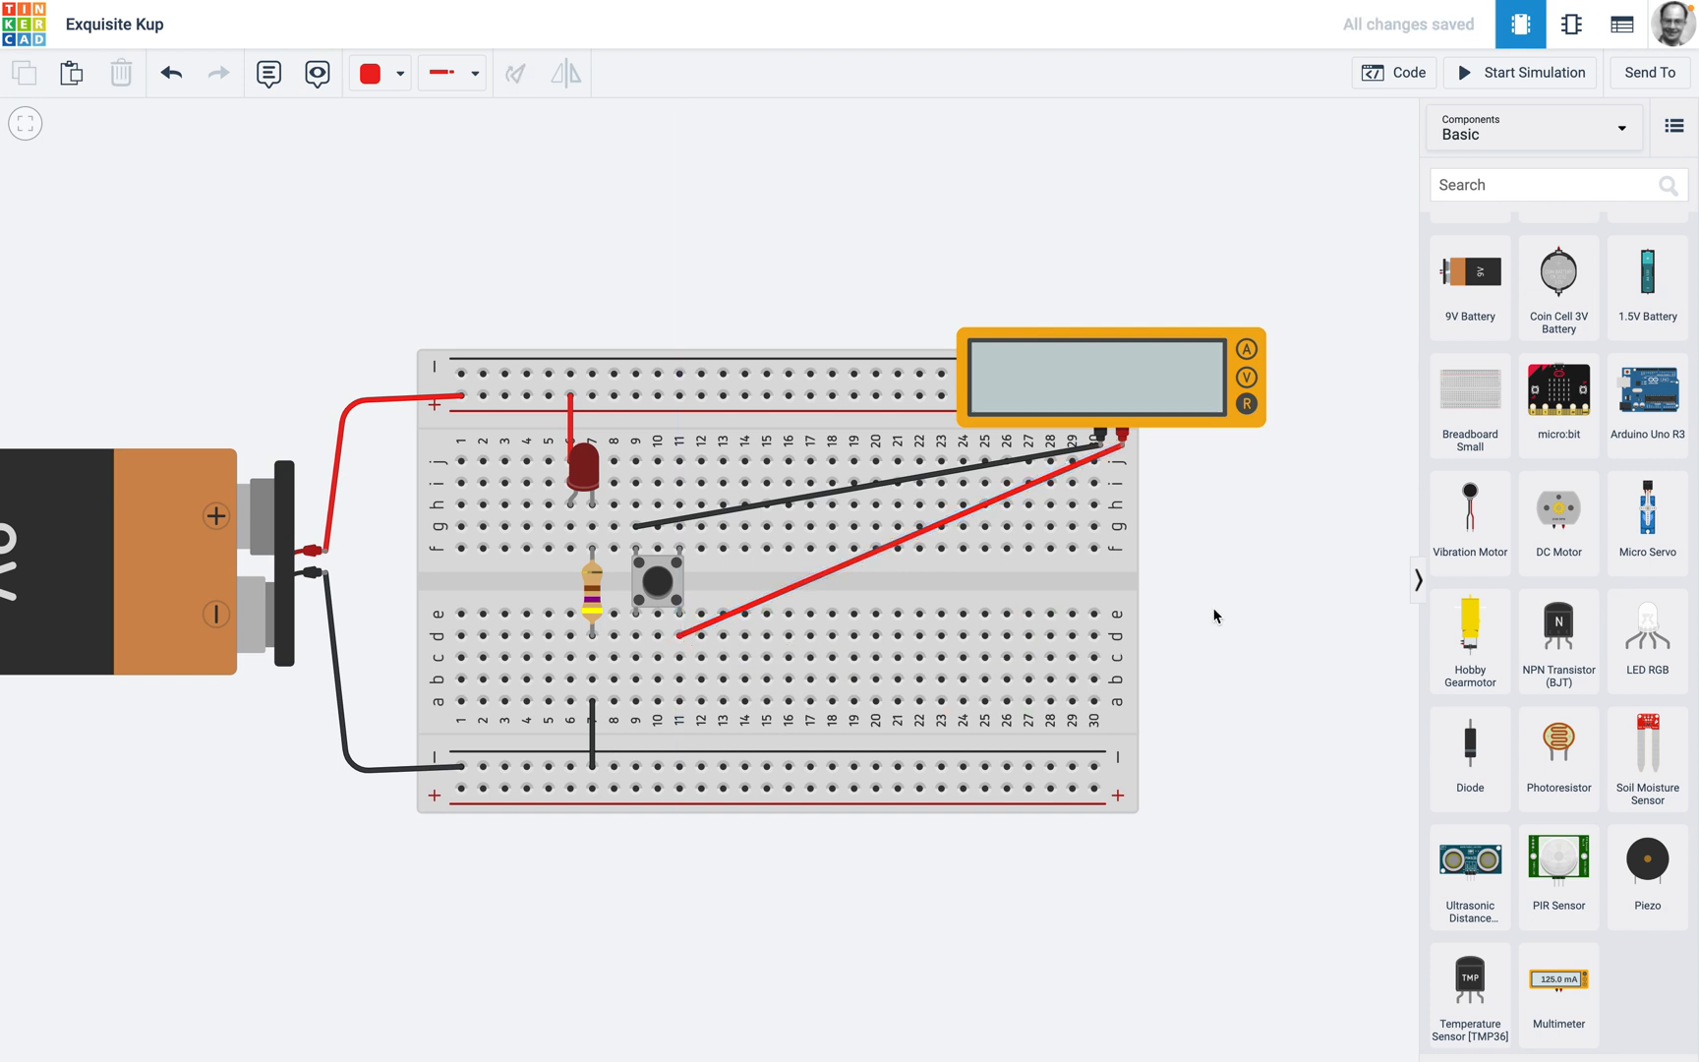
pyautogui.click(1519, 73)
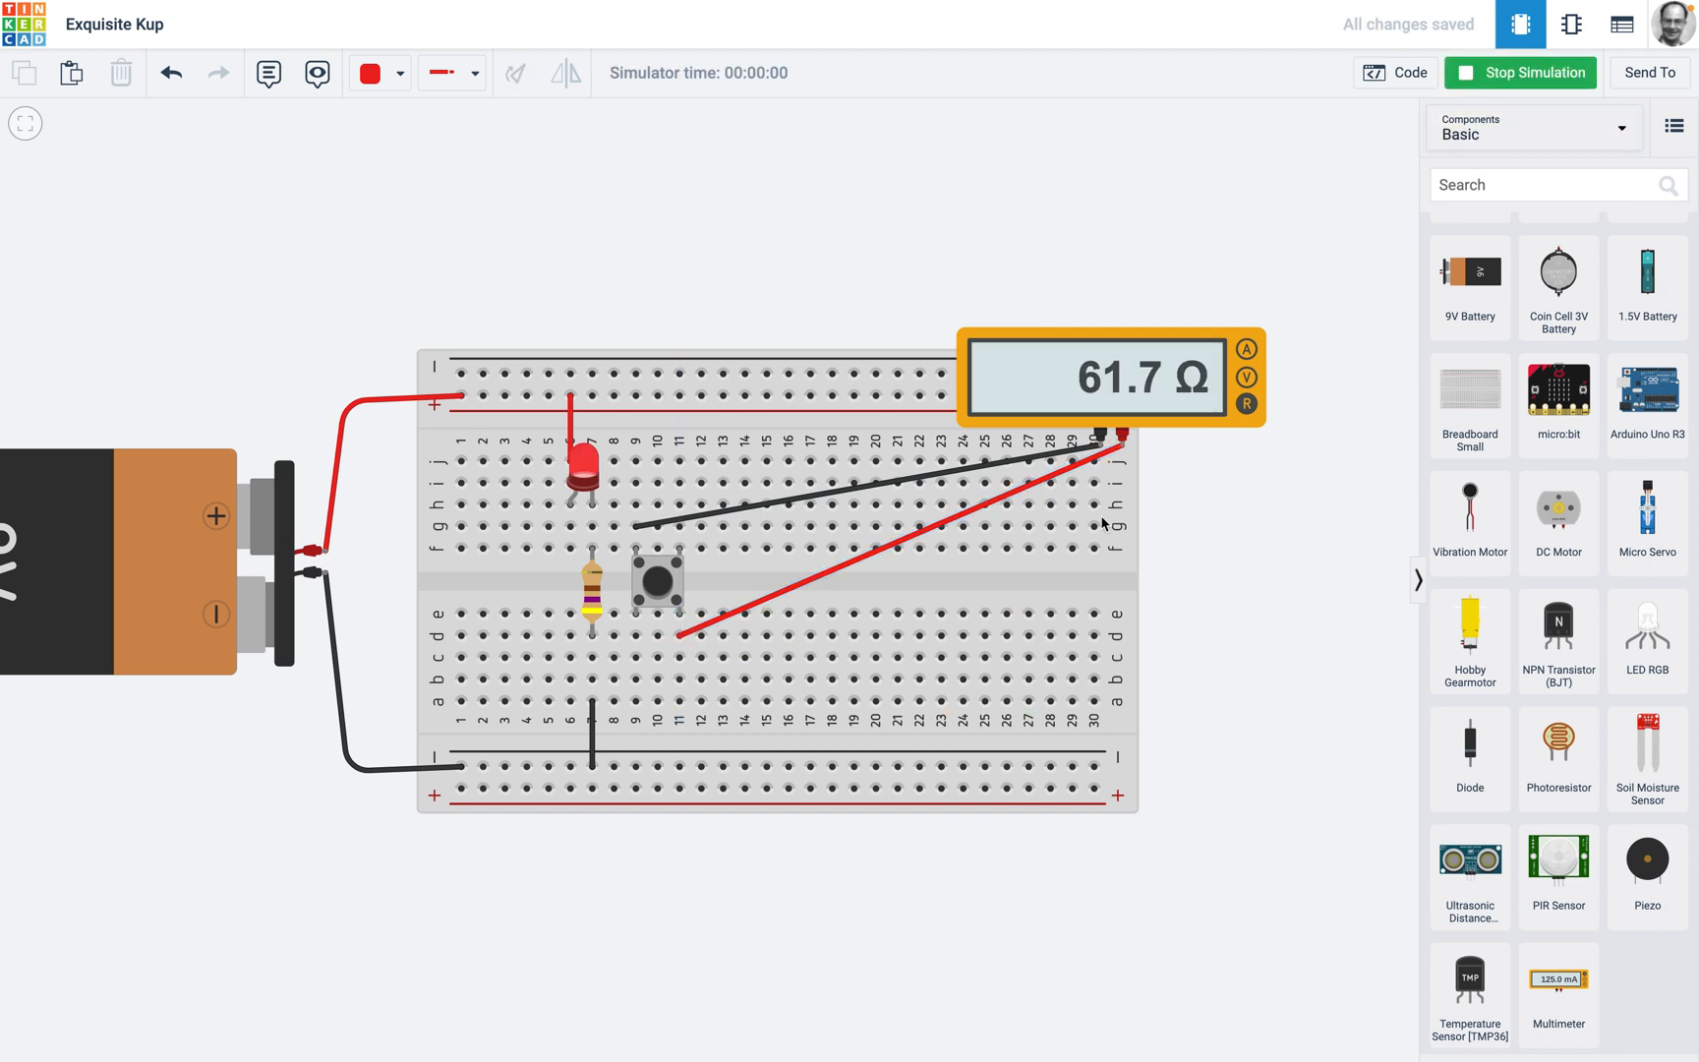
pyautogui.click(658, 588)
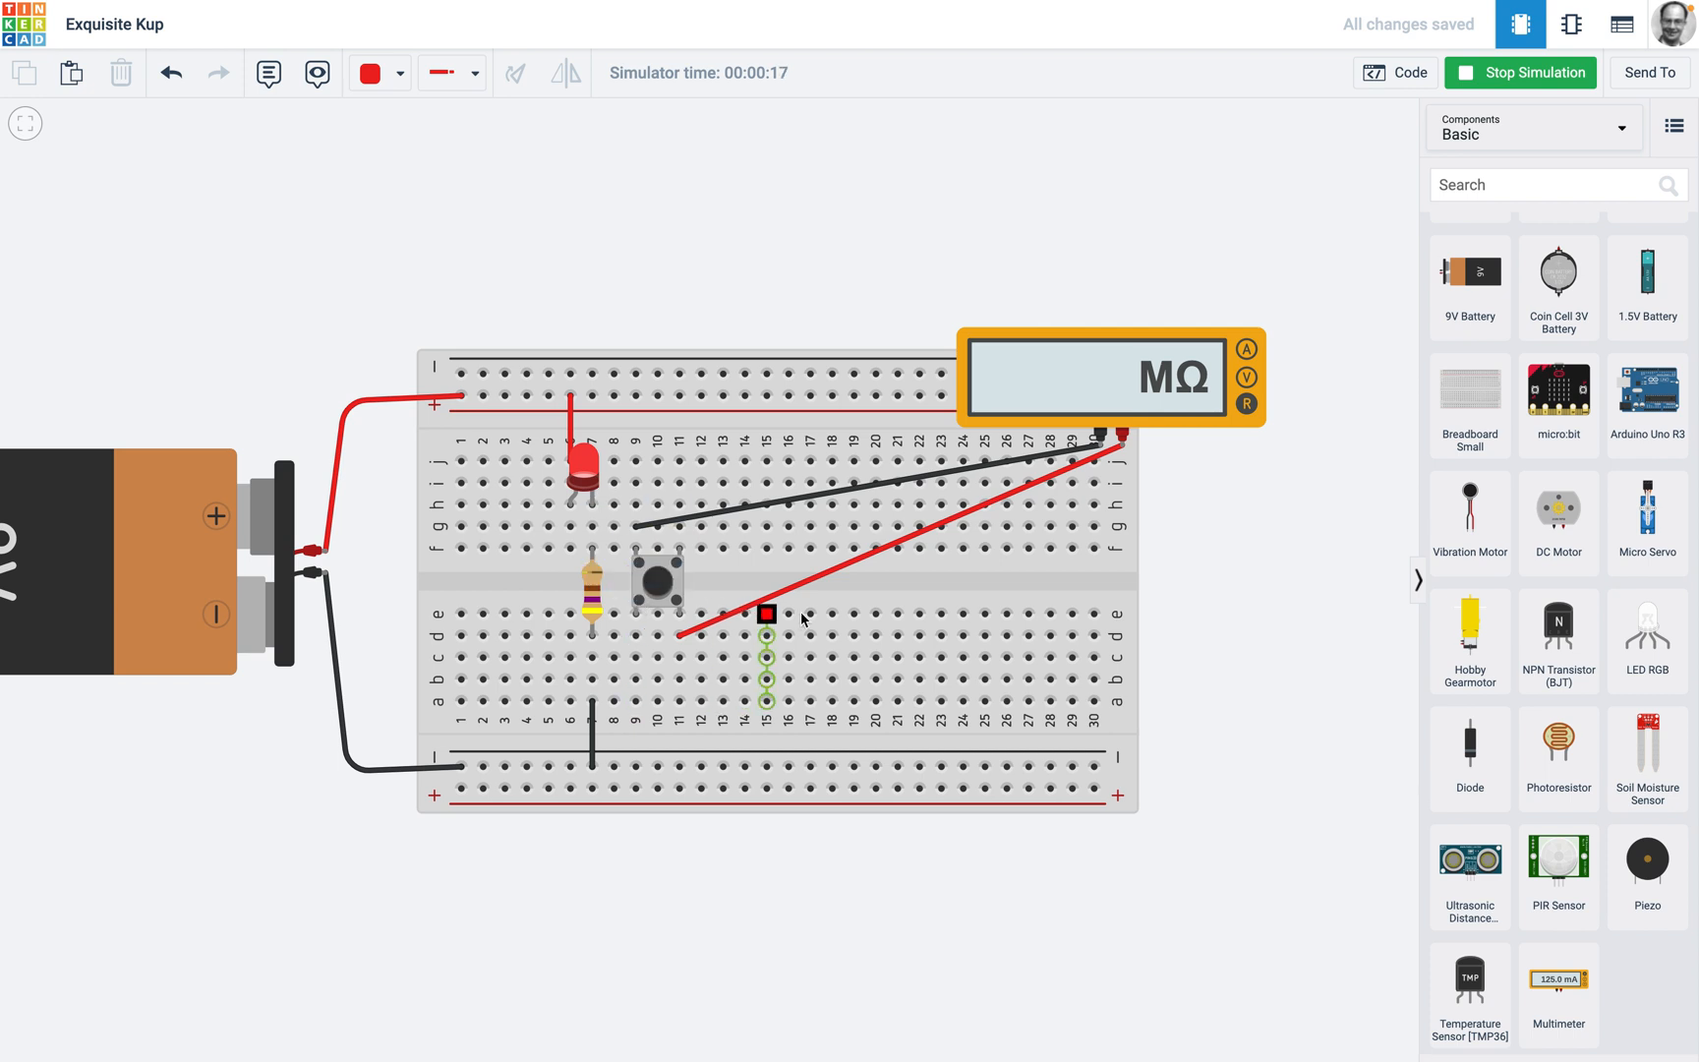
# - Delete the multimeter, its leftover red wire, and the black wire between column 7 and the lower negative rail
pyautogui.click(1082, 414)
pyautogui.press('Delete')
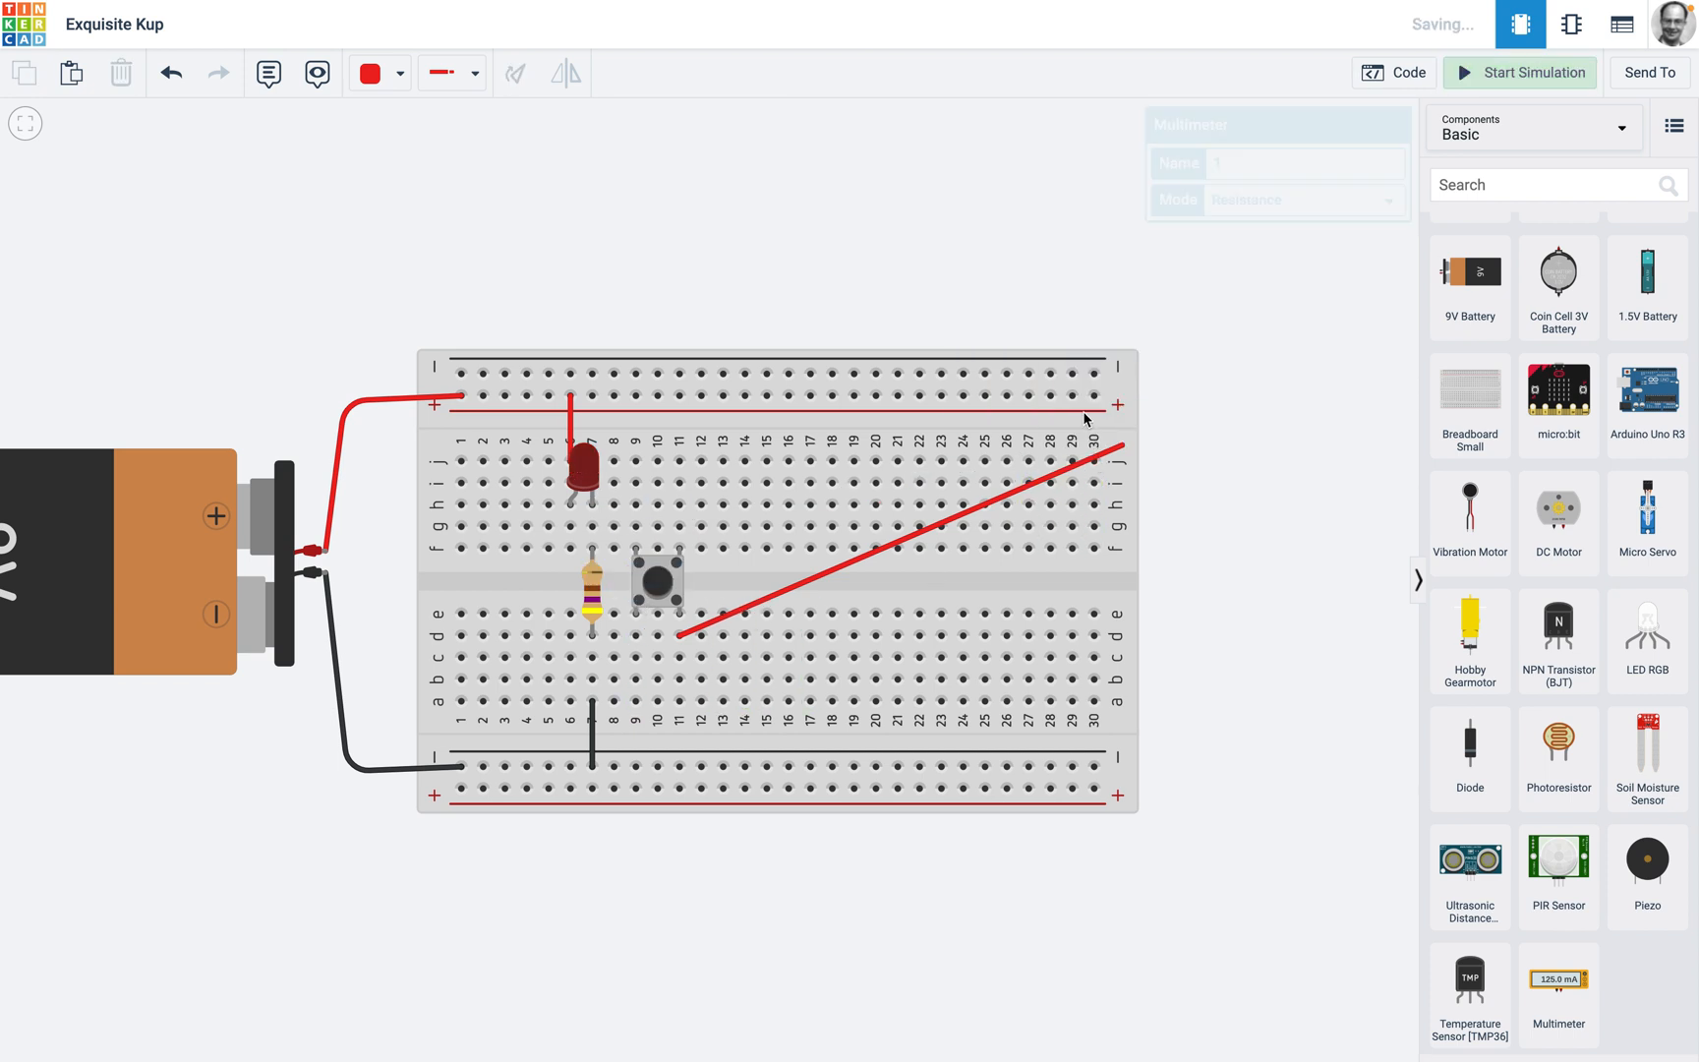
pyautogui.click(745, 605)
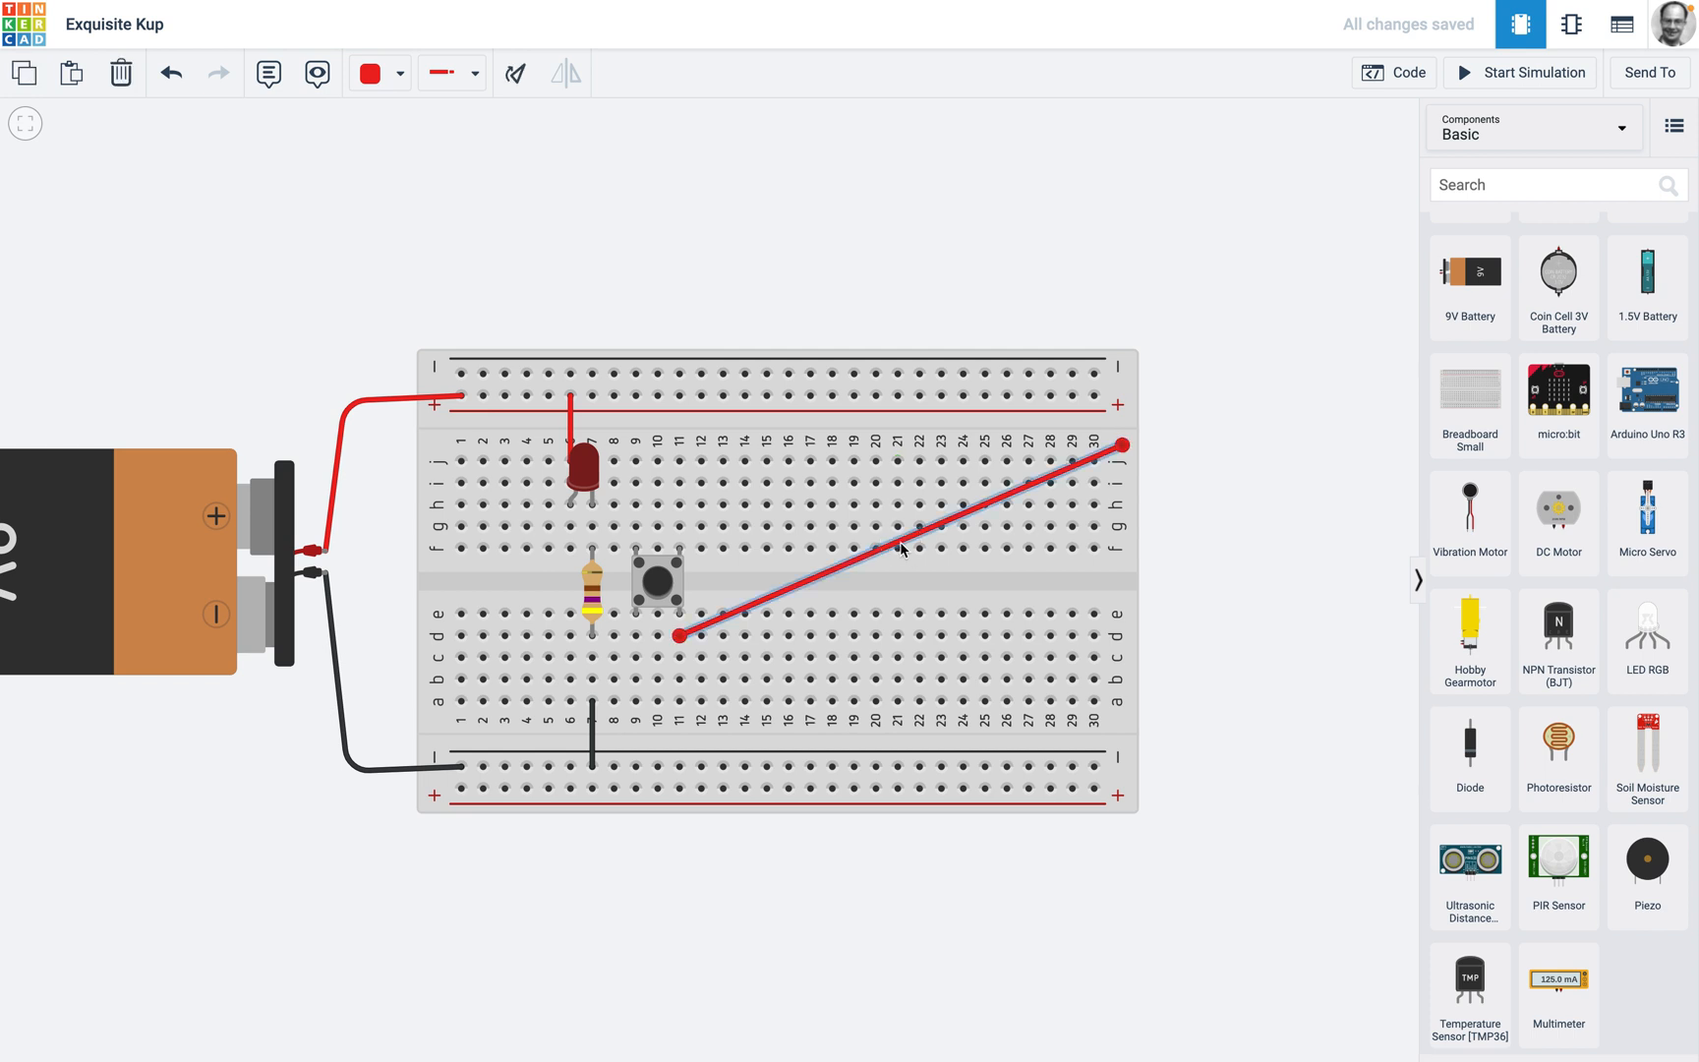
pyautogui.press('Delete')
pyautogui.click(593, 597)
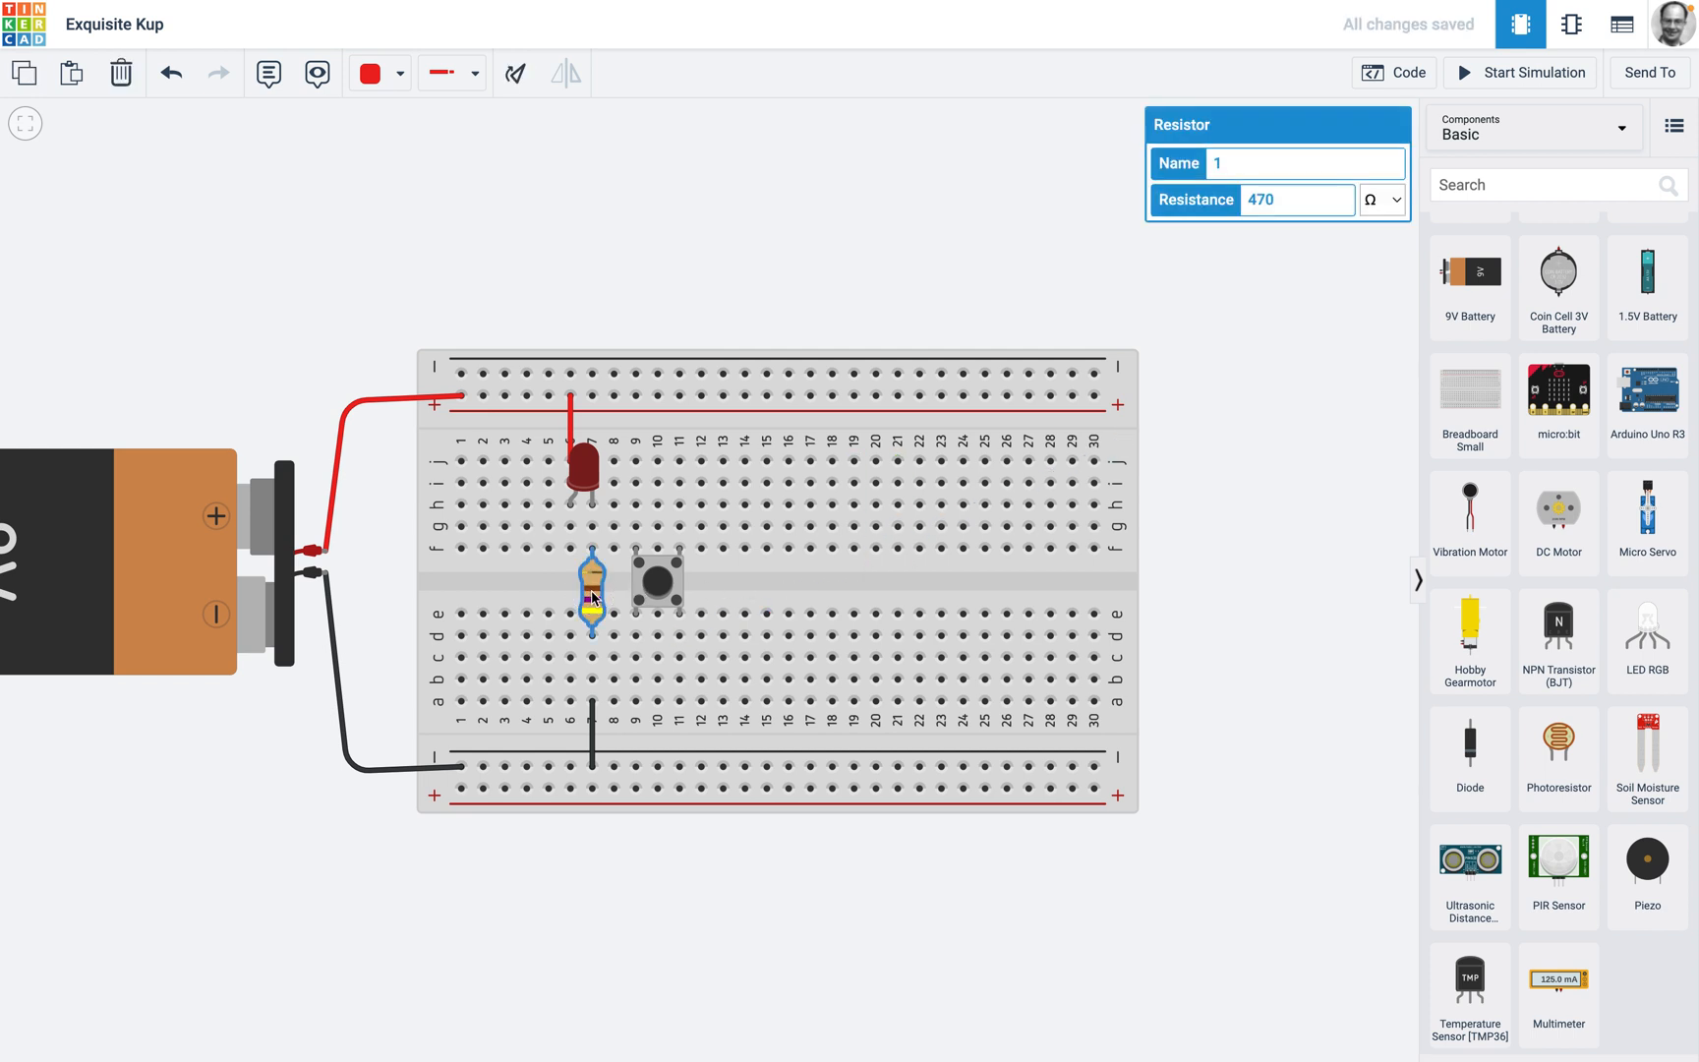
pyautogui.click(592, 735)
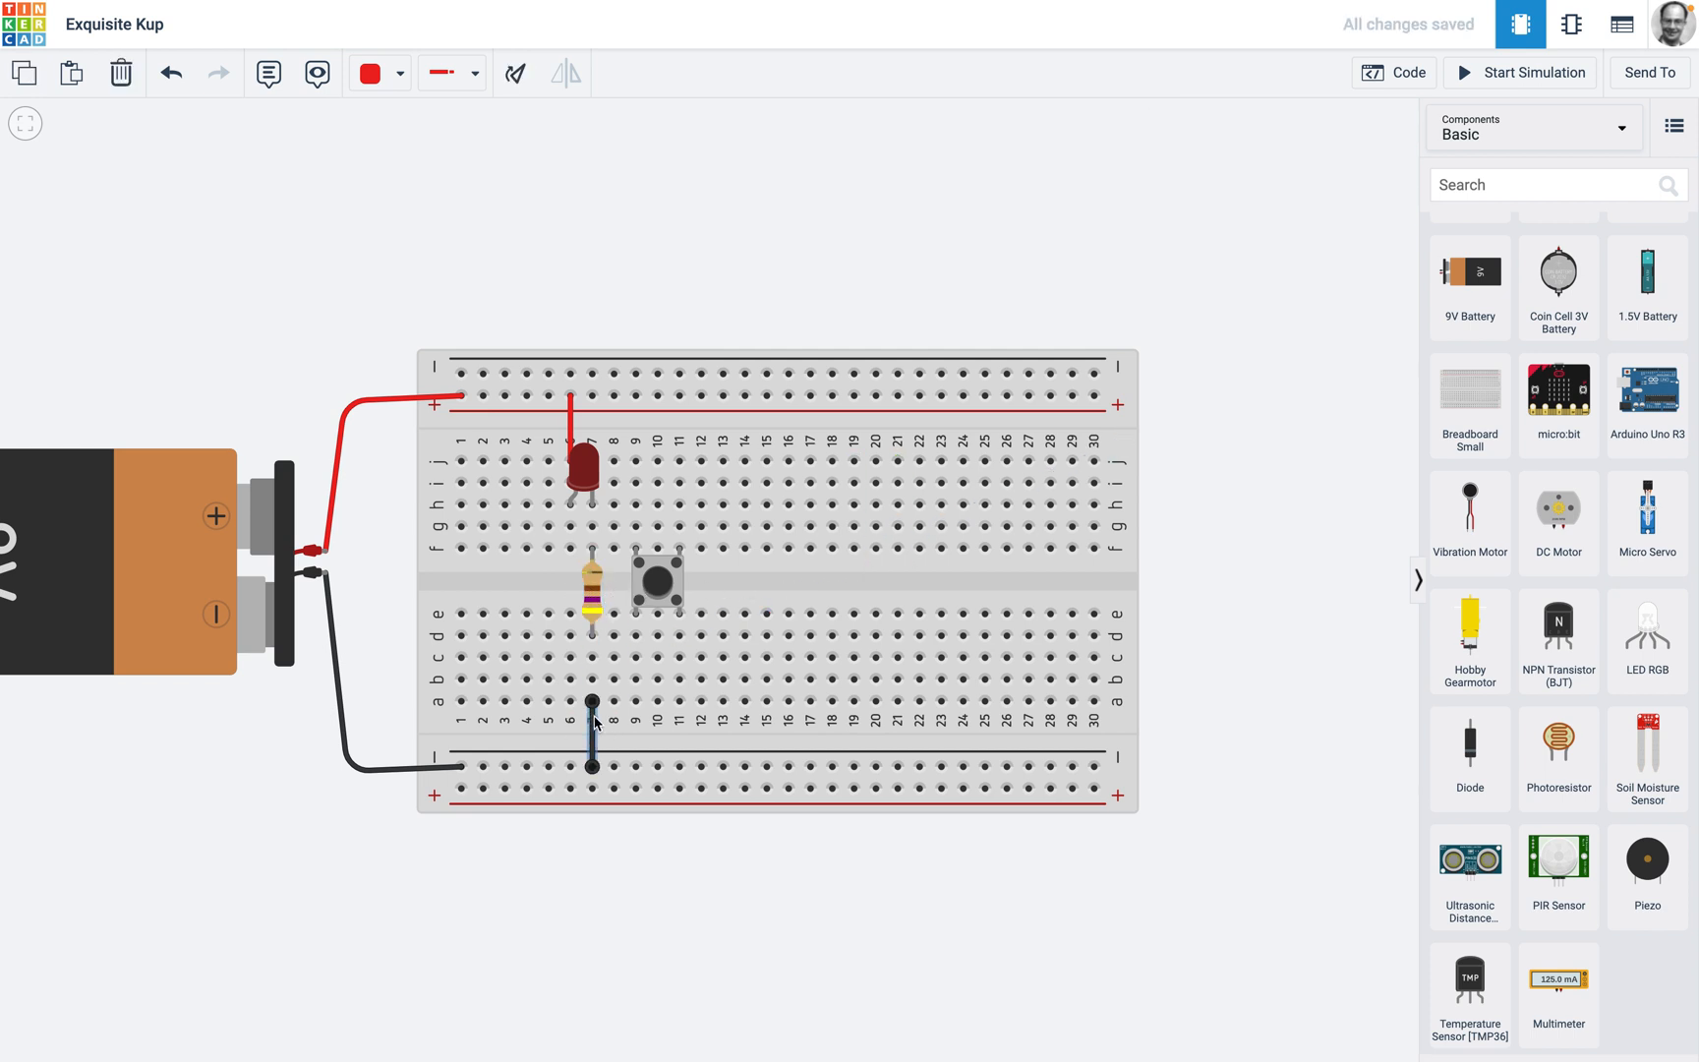
pyautogui.press('Delete')
# - Shift the resistor to rows g and e of column 7, and place the pushbutton in columns 9 and 11, rows e to b
pyautogui.moveTo(665, 581); pyautogui.dragTo(639, 691)
pyautogui.click(593, 619)
pyautogui.moveTo(593, 619); pyautogui.dragTo(595, 585)
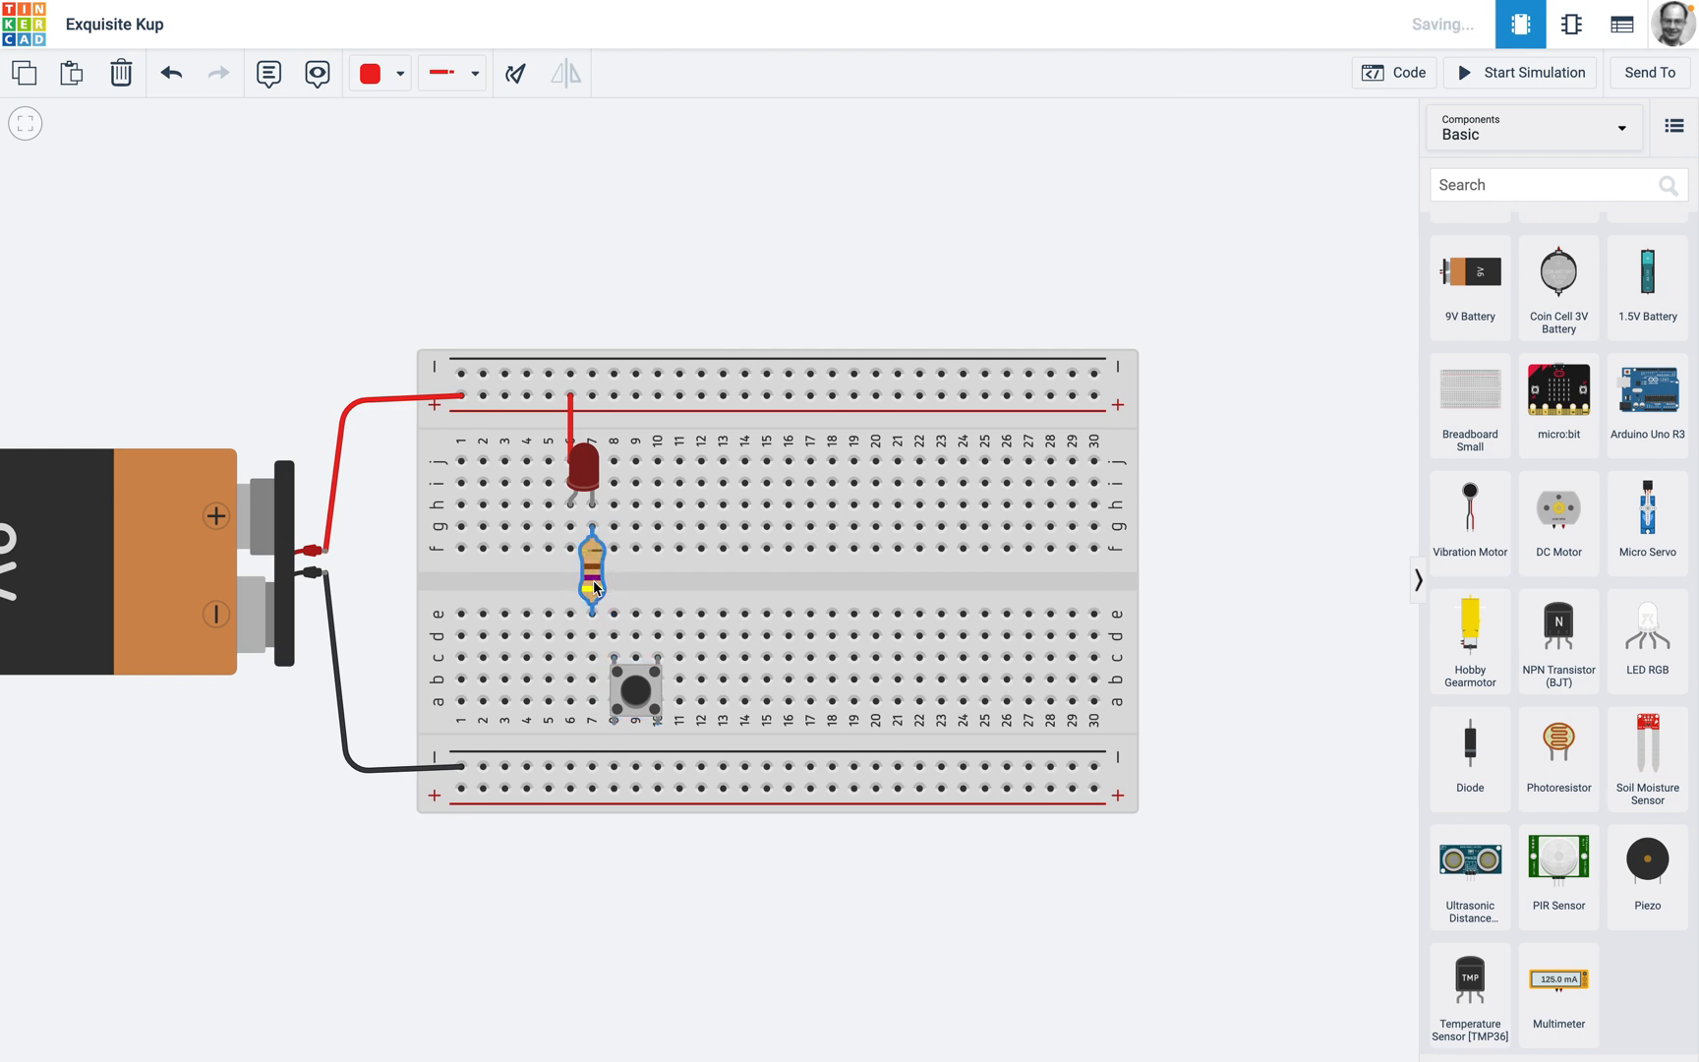
pyautogui.moveTo(637, 692); pyautogui.dragTo(617, 673)
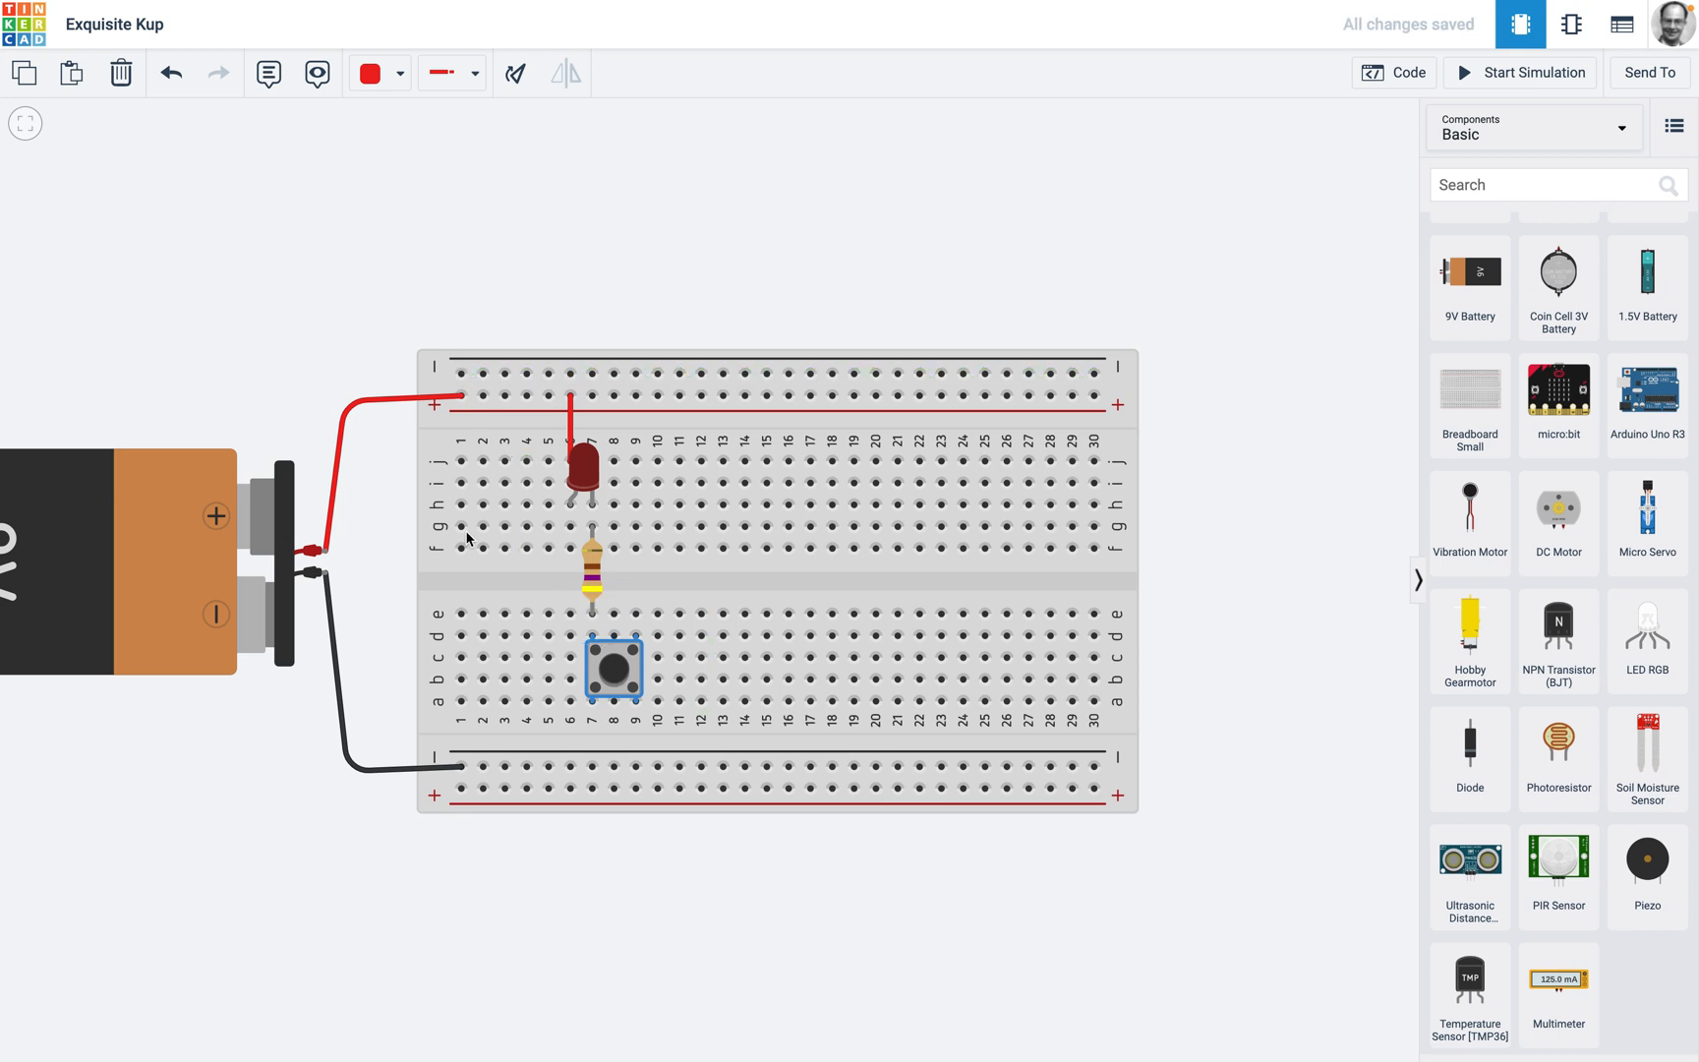
pyautogui.moveTo(621, 668); pyautogui.dragTo(652, 651)
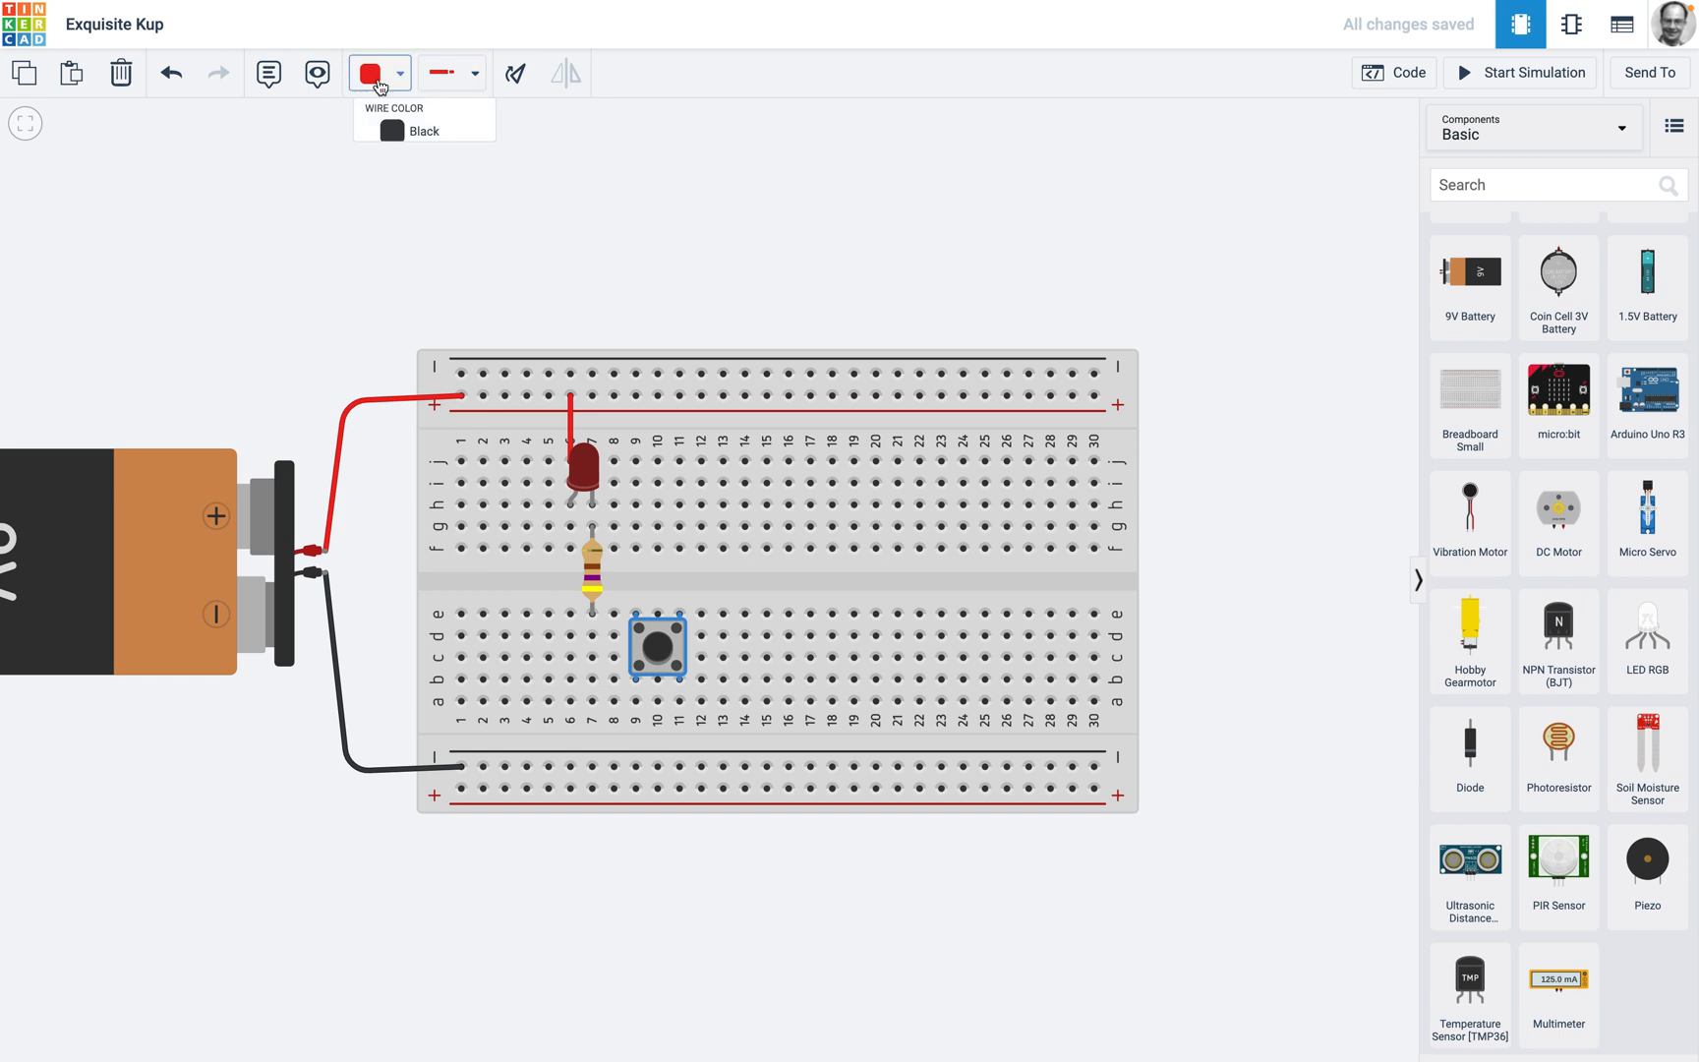
# - Add black wires from column 7 to column 9 in row a, and from column 11, row a, to the lower negative rail
pyautogui.click(379, 77)
pyautogui.click(389, 147)
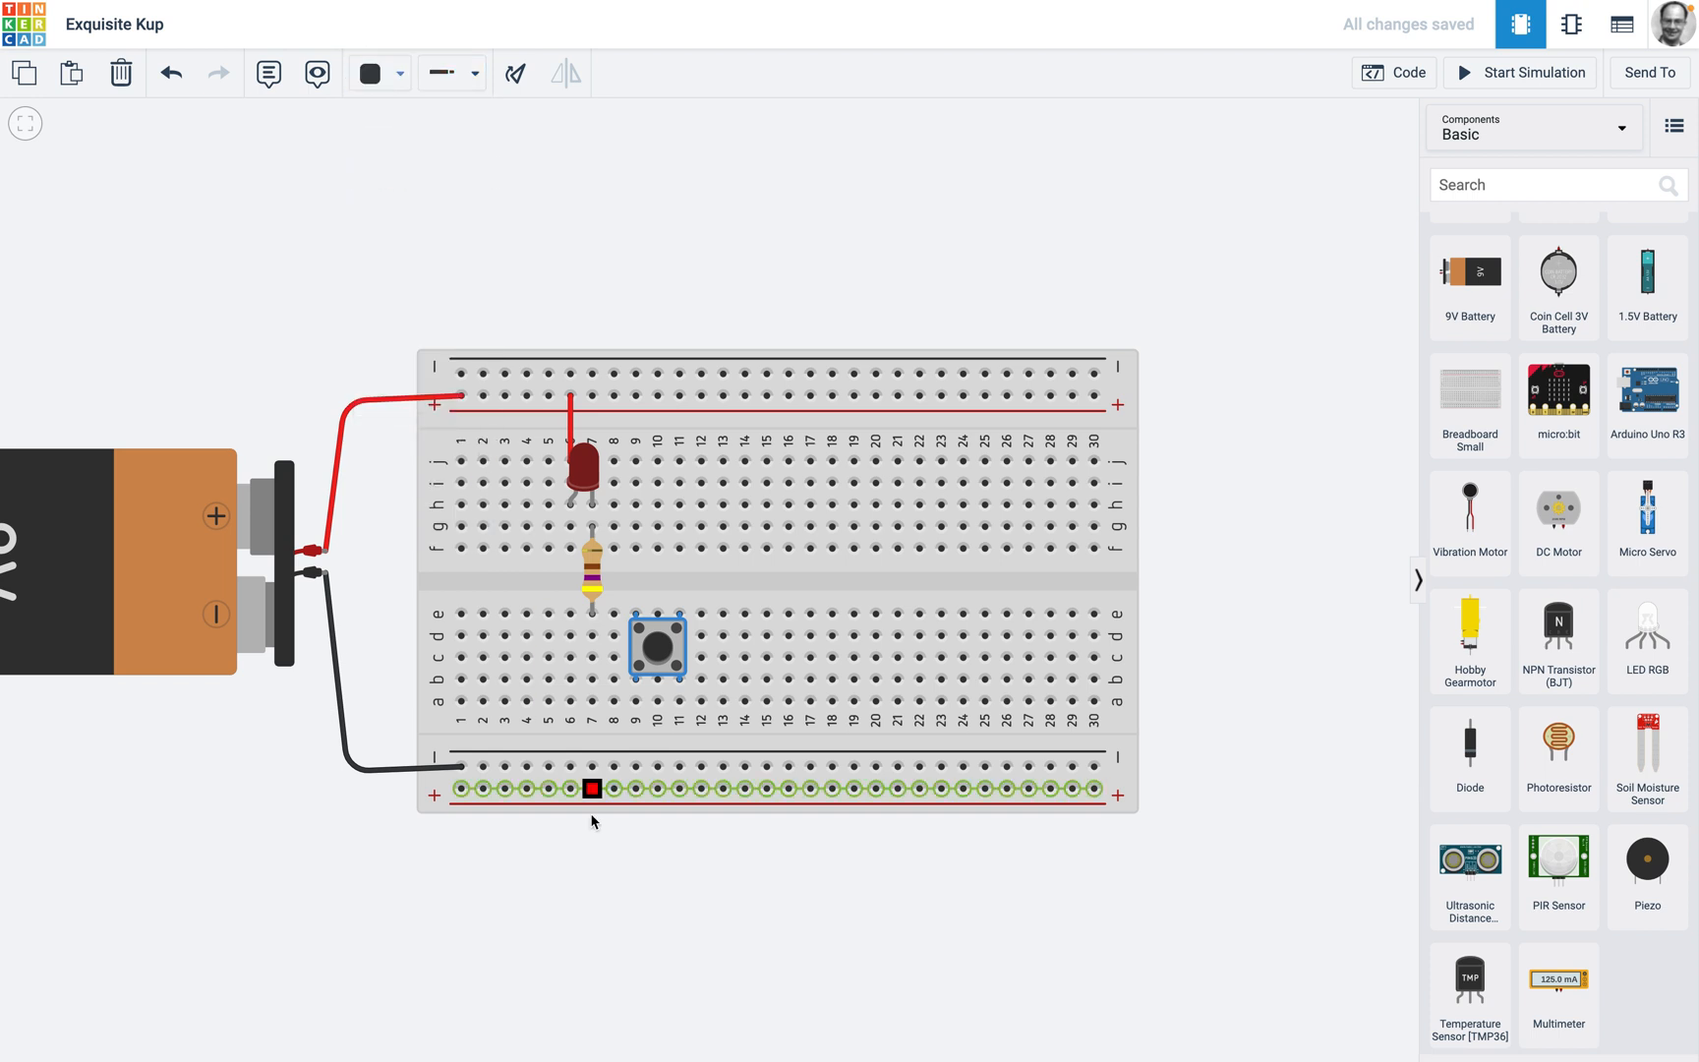
pyautogui.click(592, 700)
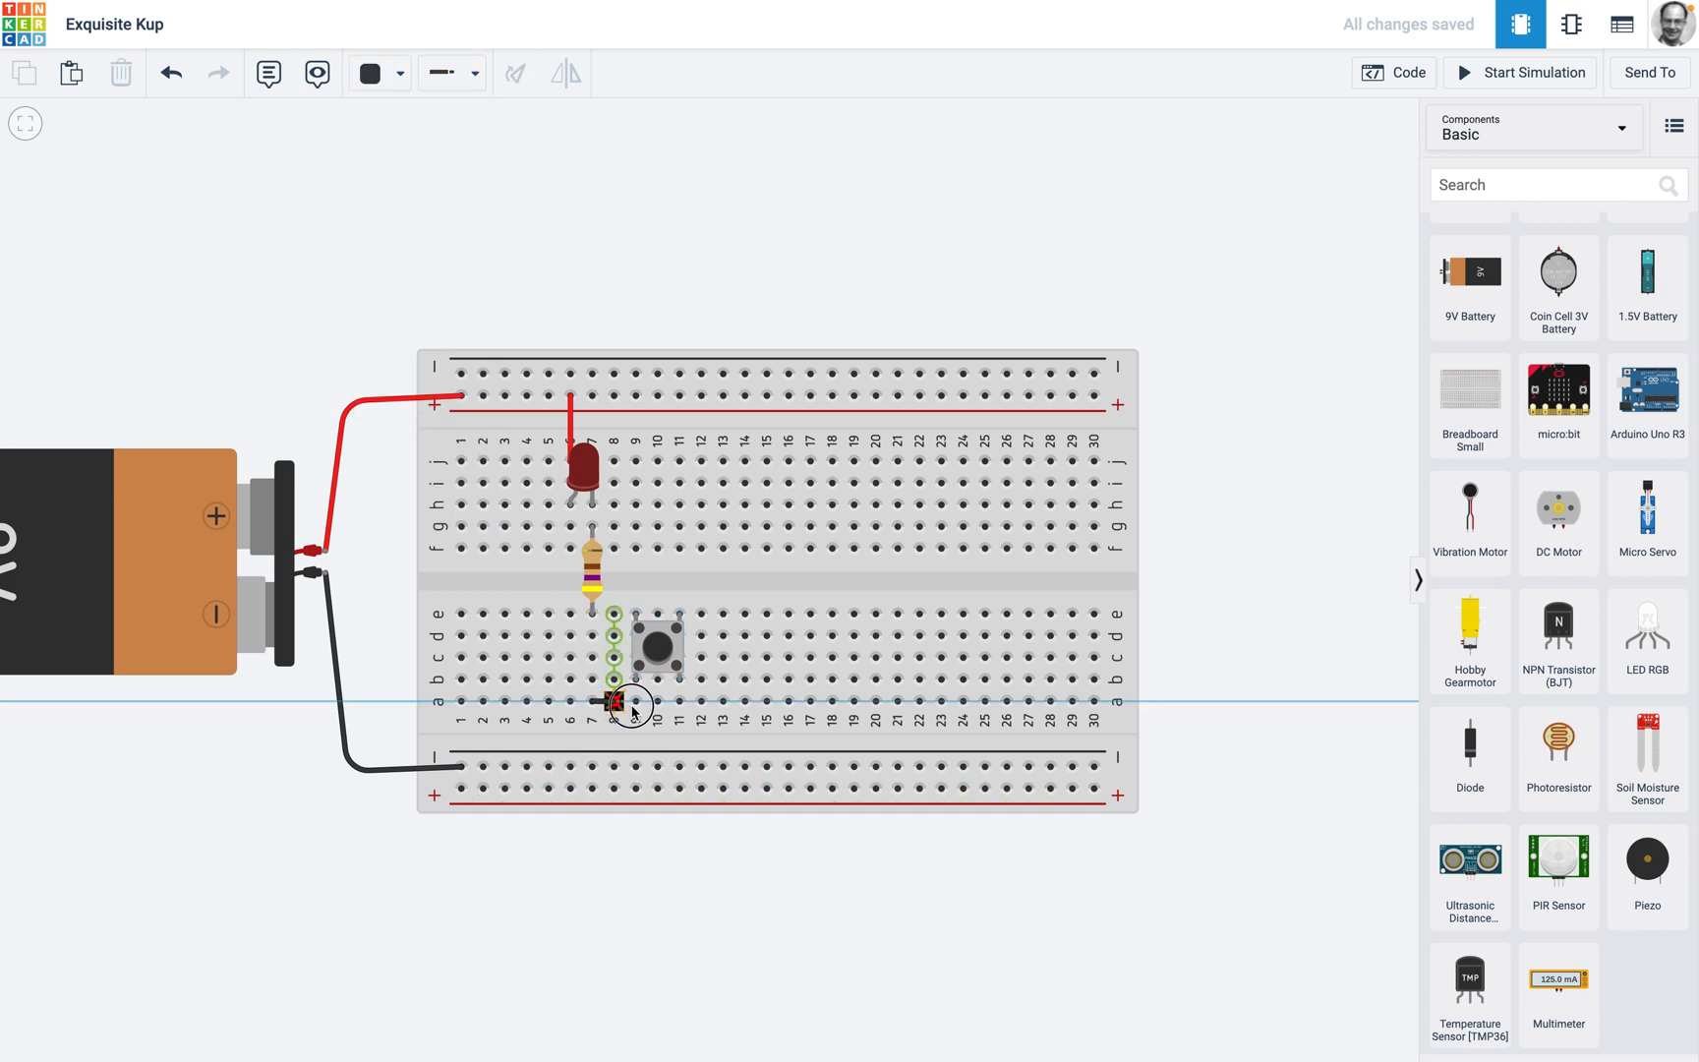
pyautogui.click(636, 701)
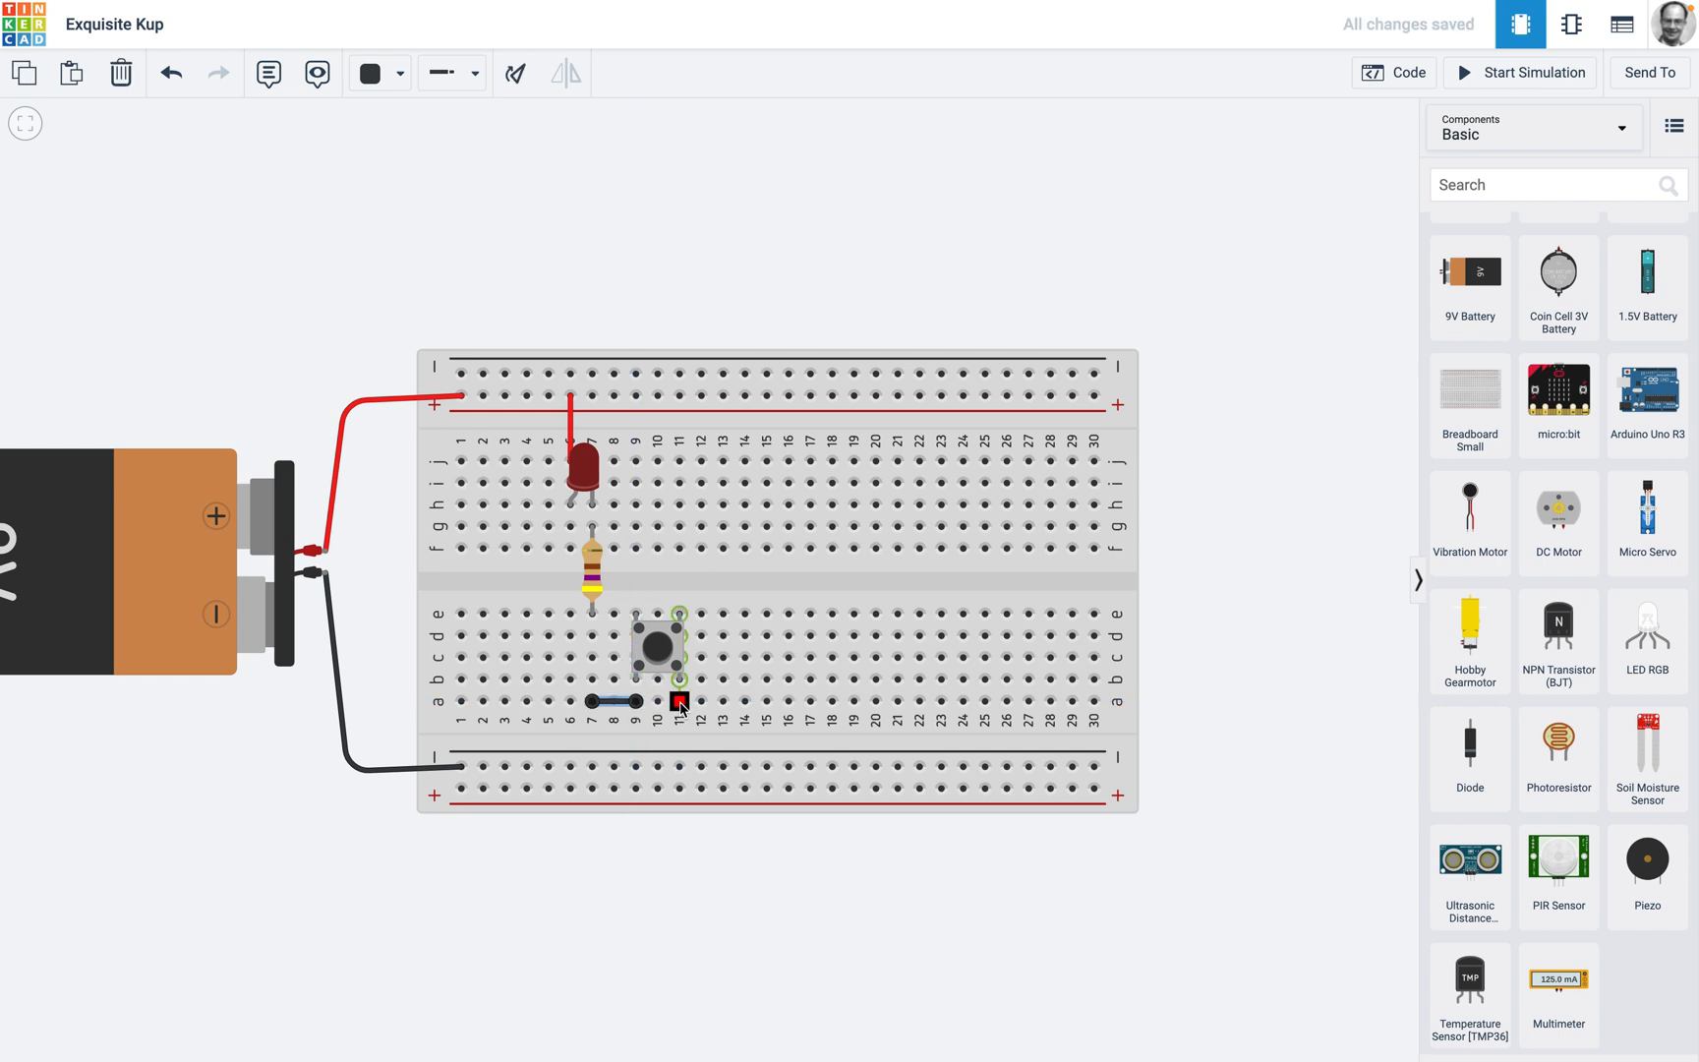
pyautogui.click(680, 701)
pyautogui.click(679, 767)
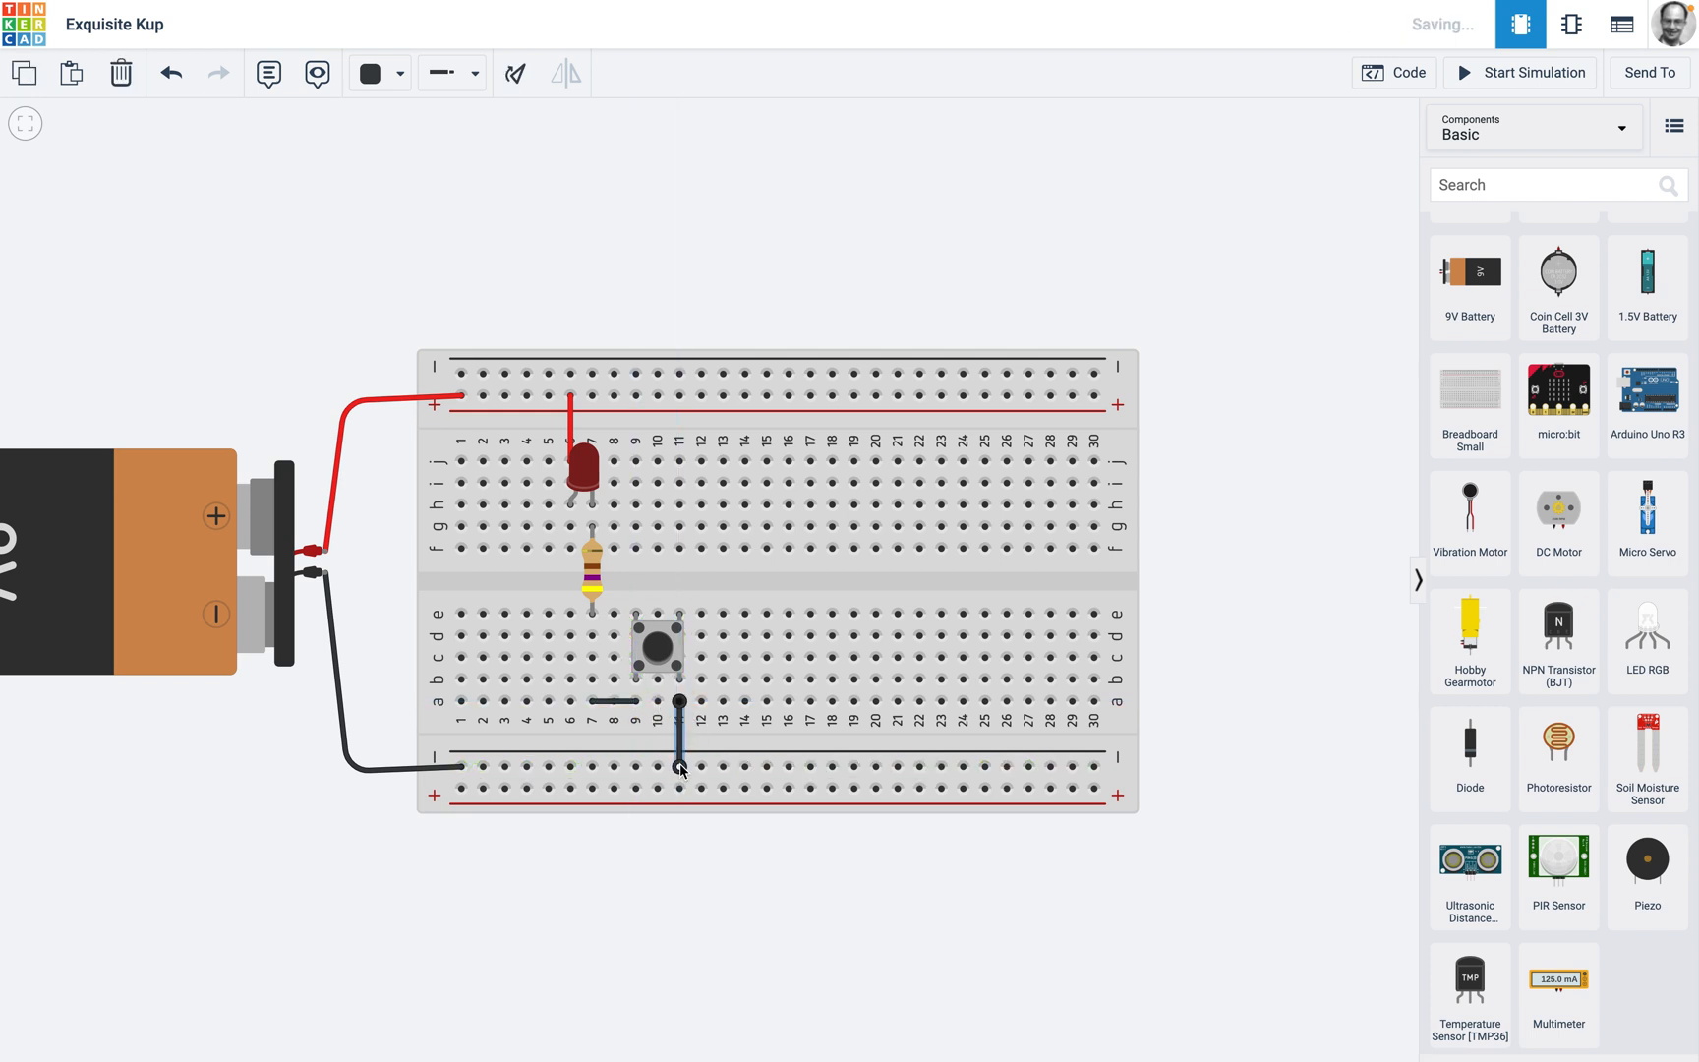
pyautogui.press('Escape')
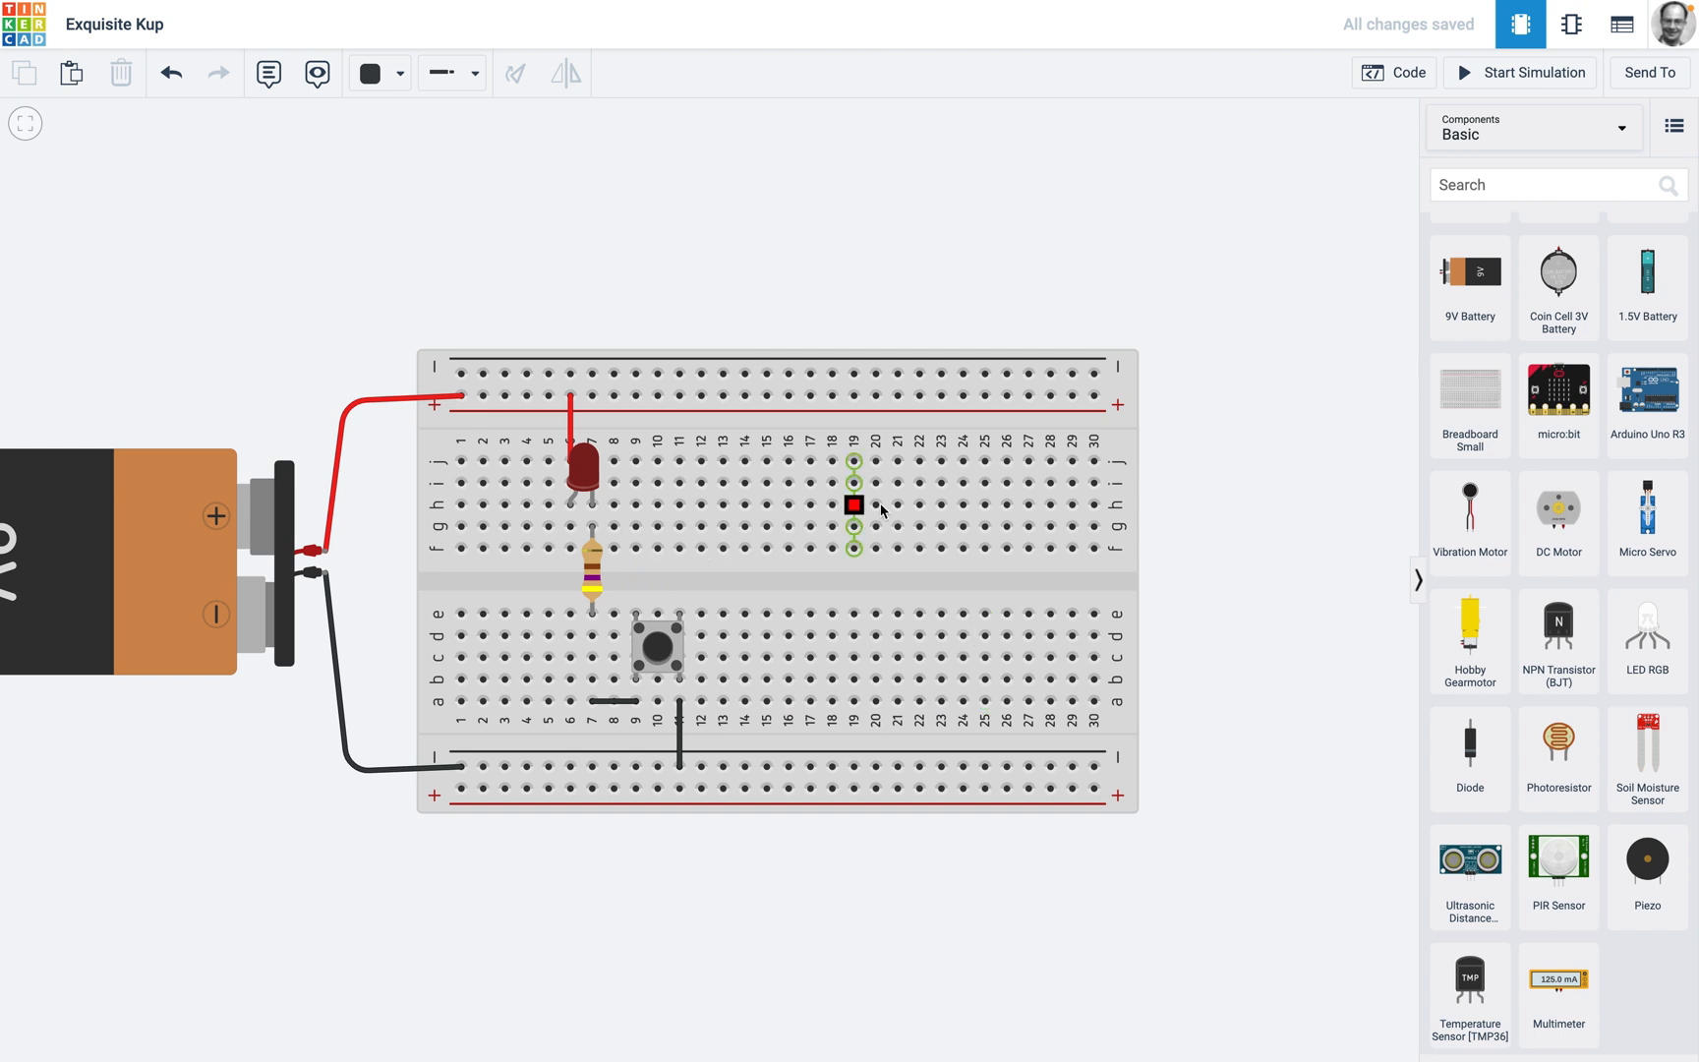
# - Simulate the circuit and operate the pushbutton to test the LED
pyautogui.click(1475, 74)
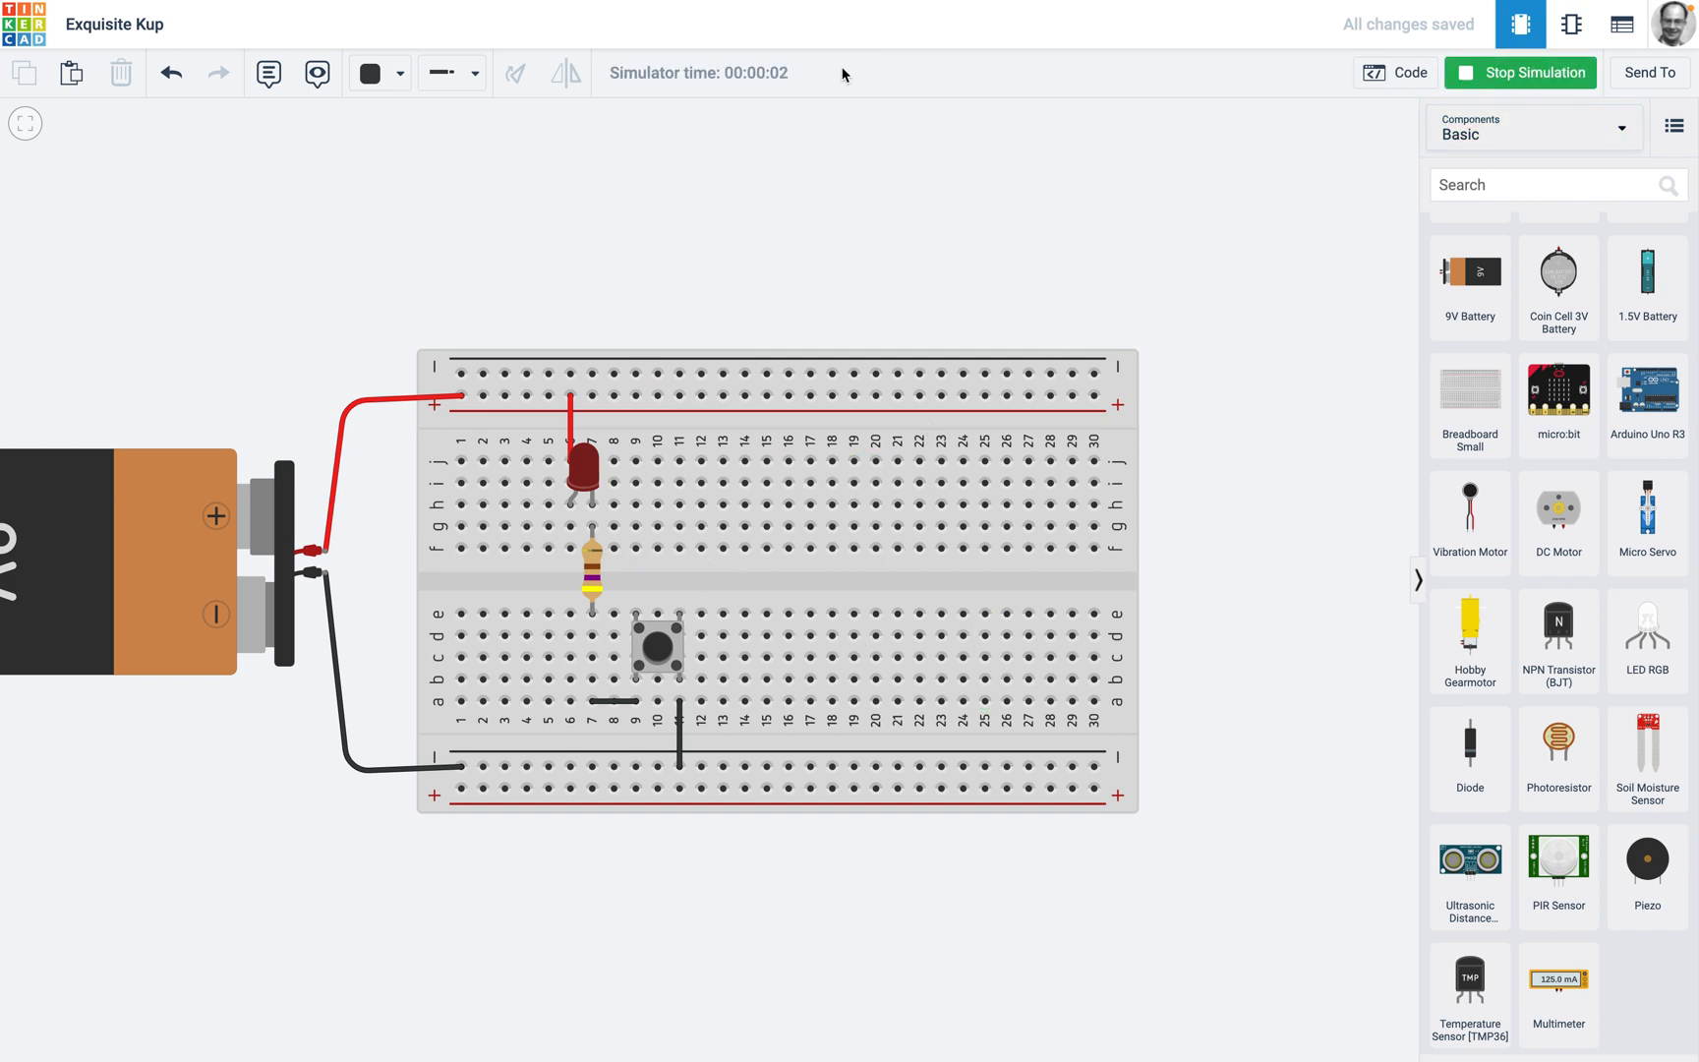
pyautogui.click(657, 650)
pyautogui.click(657, 650)
pyautogui.click(659, 647)
# - Replace the pushbutton with a slideswitch whose terminals sit in columns 9 to 11, row c
pyautogui.scroll(3, 1519, 688)
pyautogui.moveTo(1659, 375); pyautogui.dragTo(668, 534)
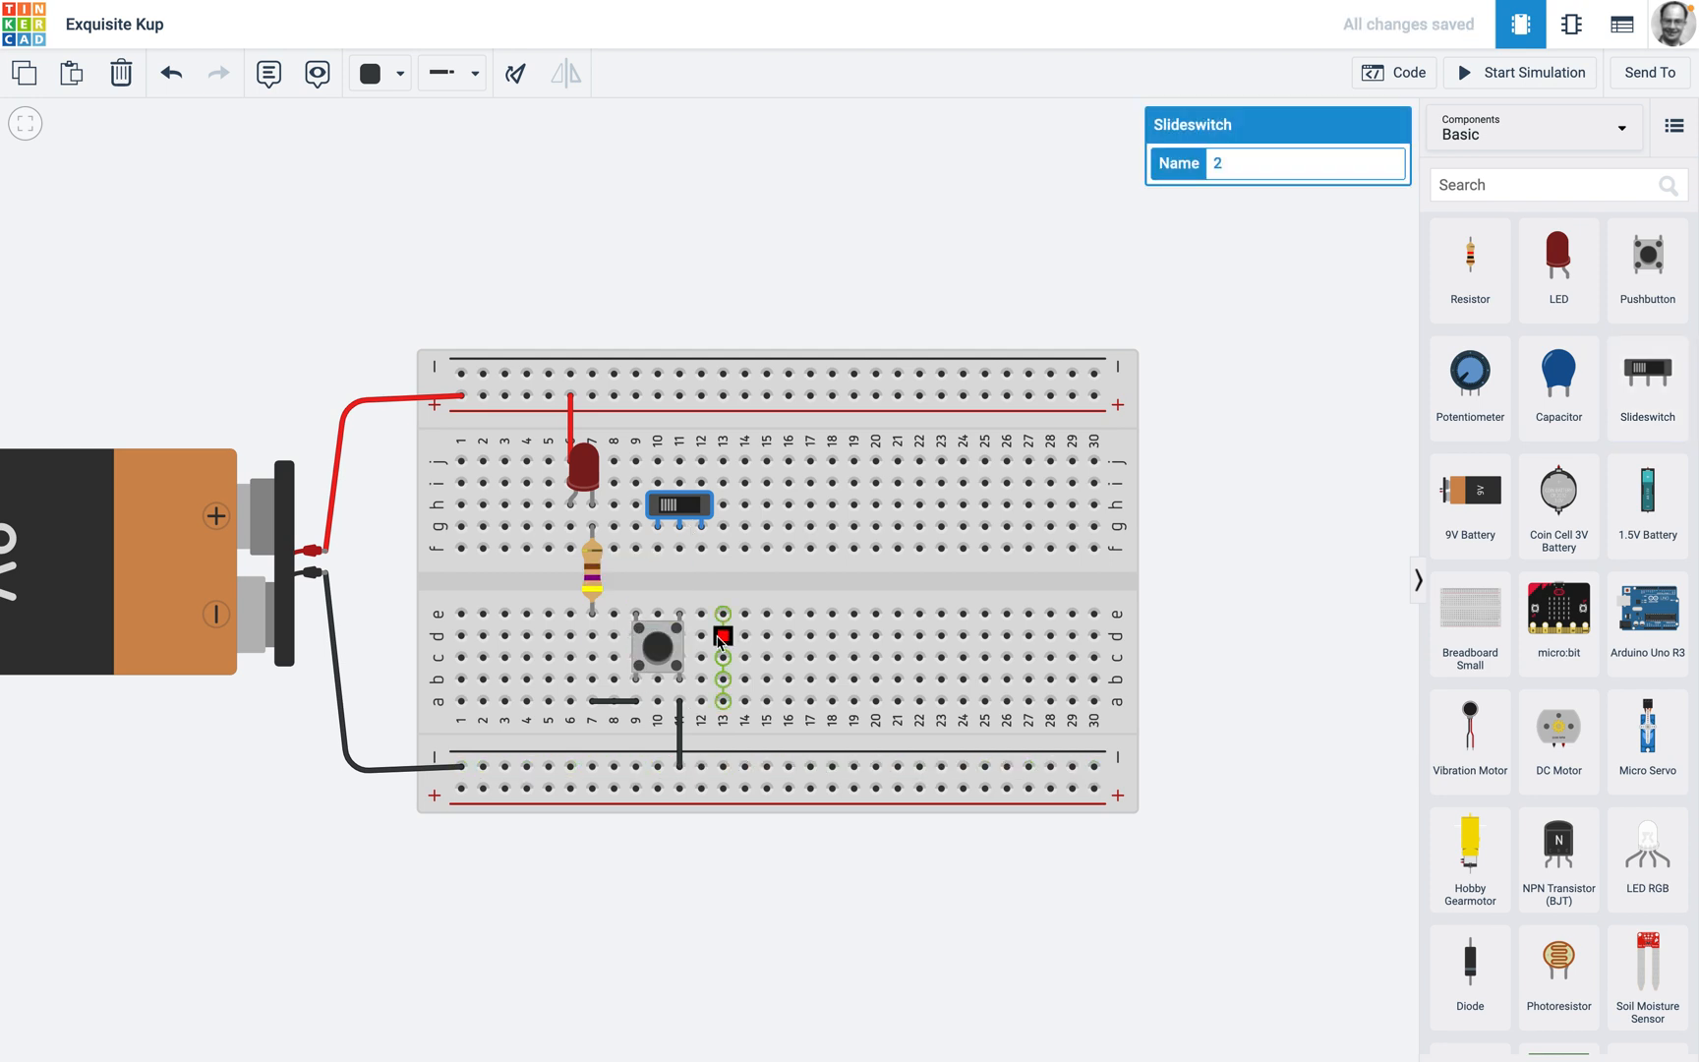
pyautogui.click(663, 647)
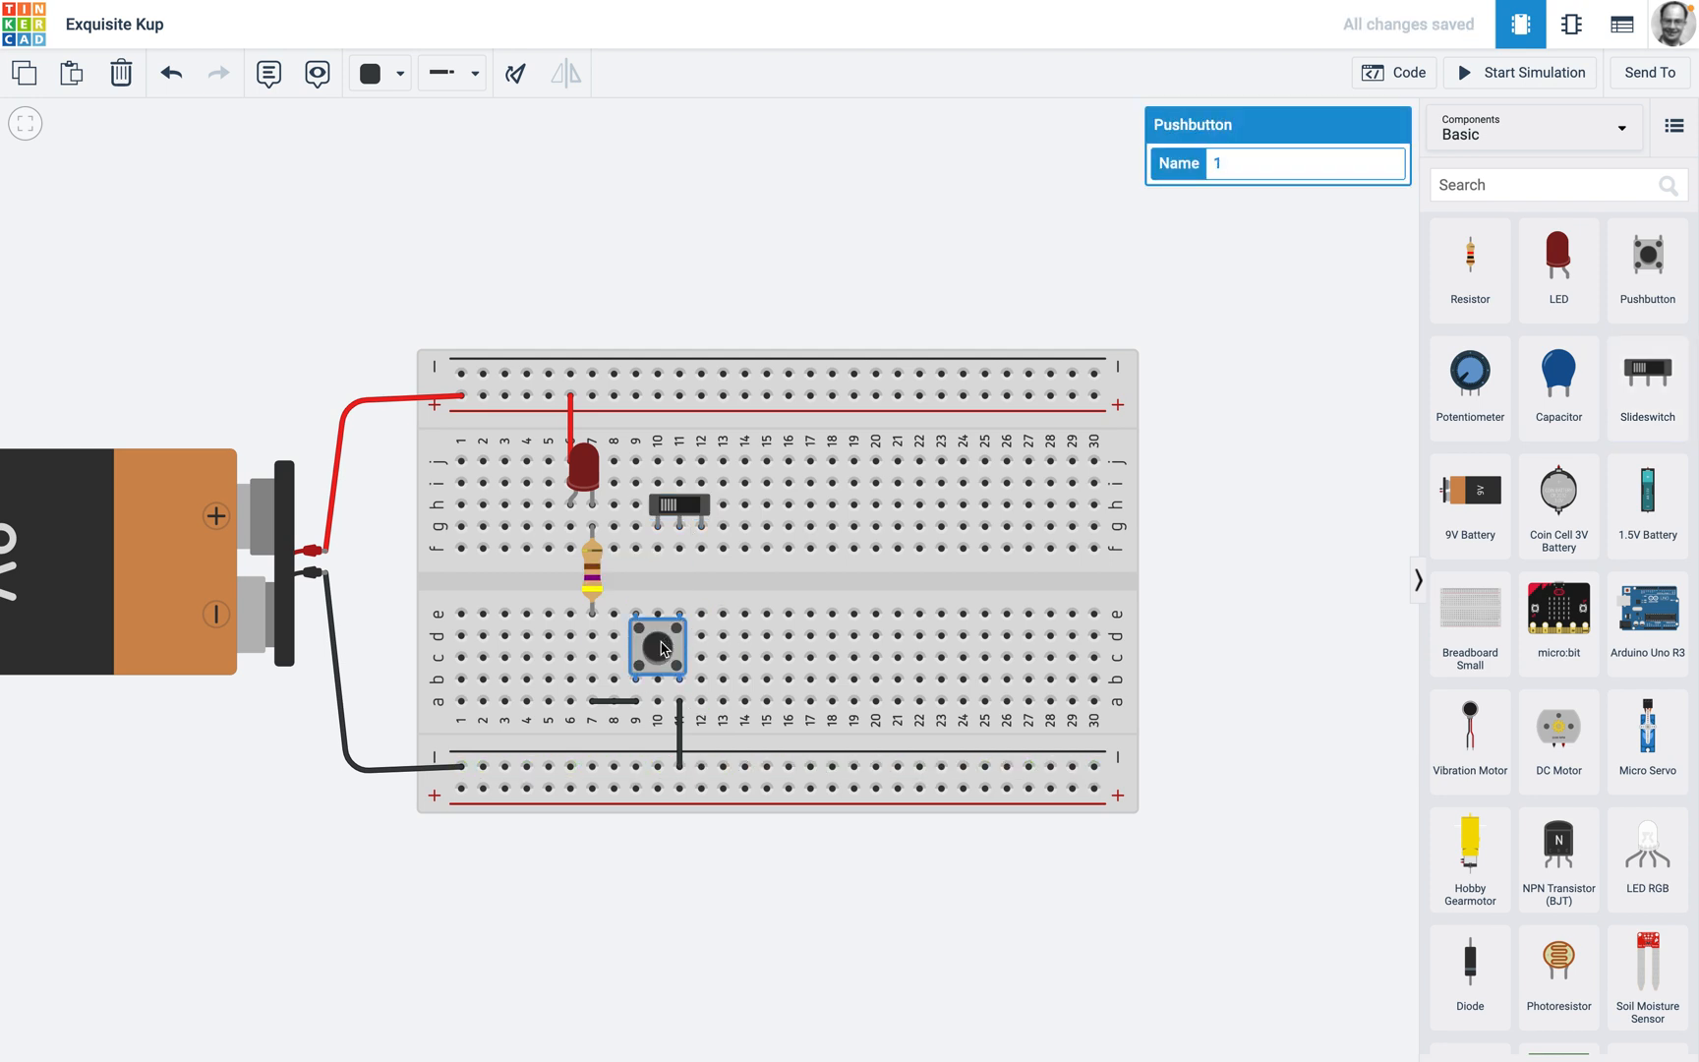
pyautogui.press('Delete')
pyautogui.moveTo(698, 507); pyautogui.dragTo(666, 636)
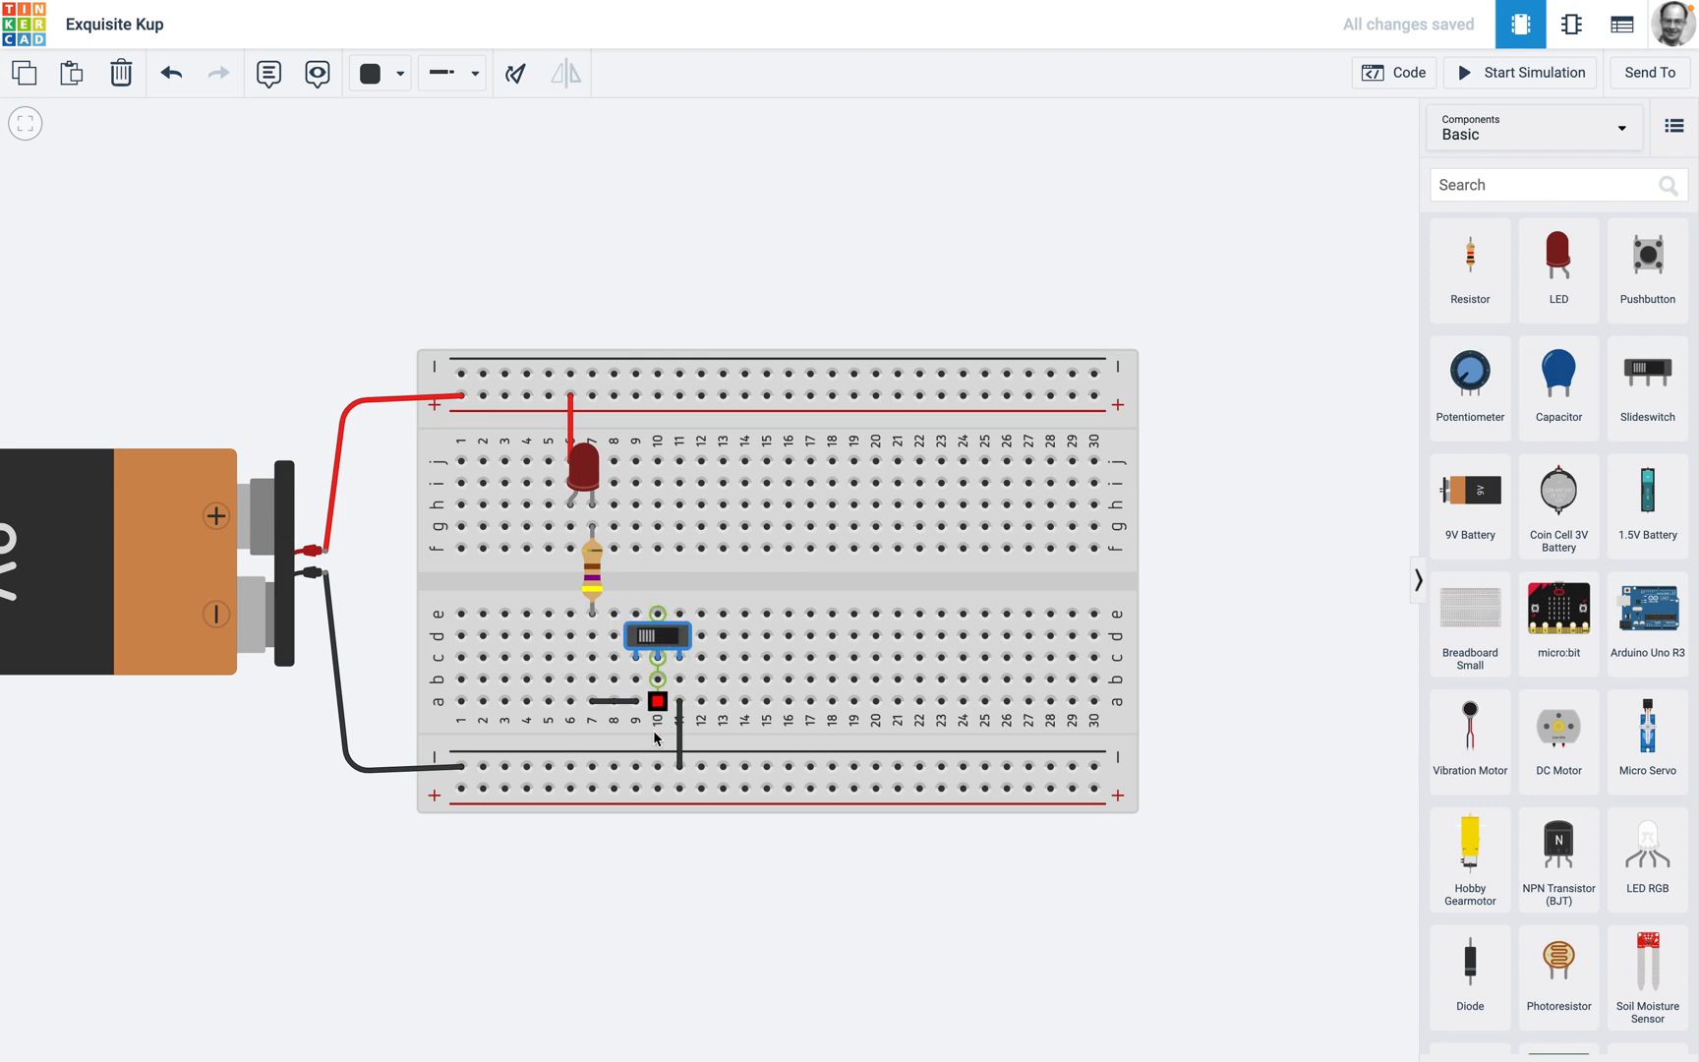
# - Replace the black wire in column 11 with one from column 10, row a, to the lower negative rail
pyautogui.moveTo(684, 708); pyautogui.dragTo(659, 703)
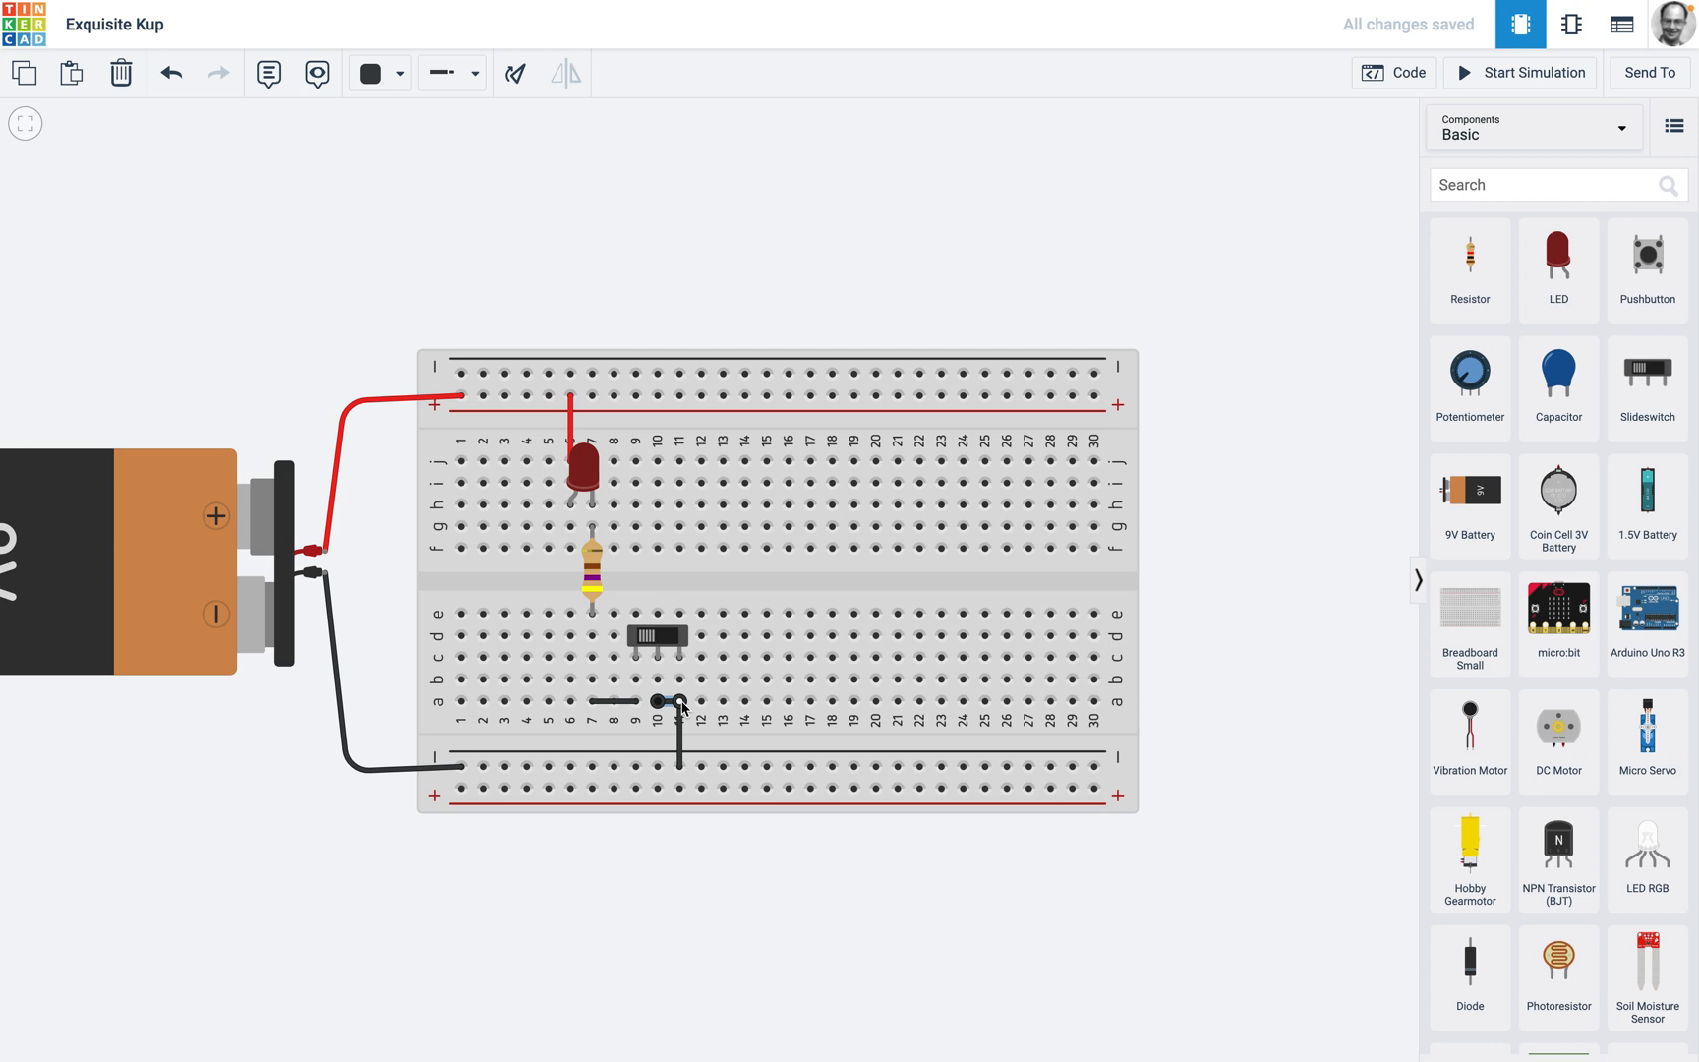
pyautogui.press('Delete')
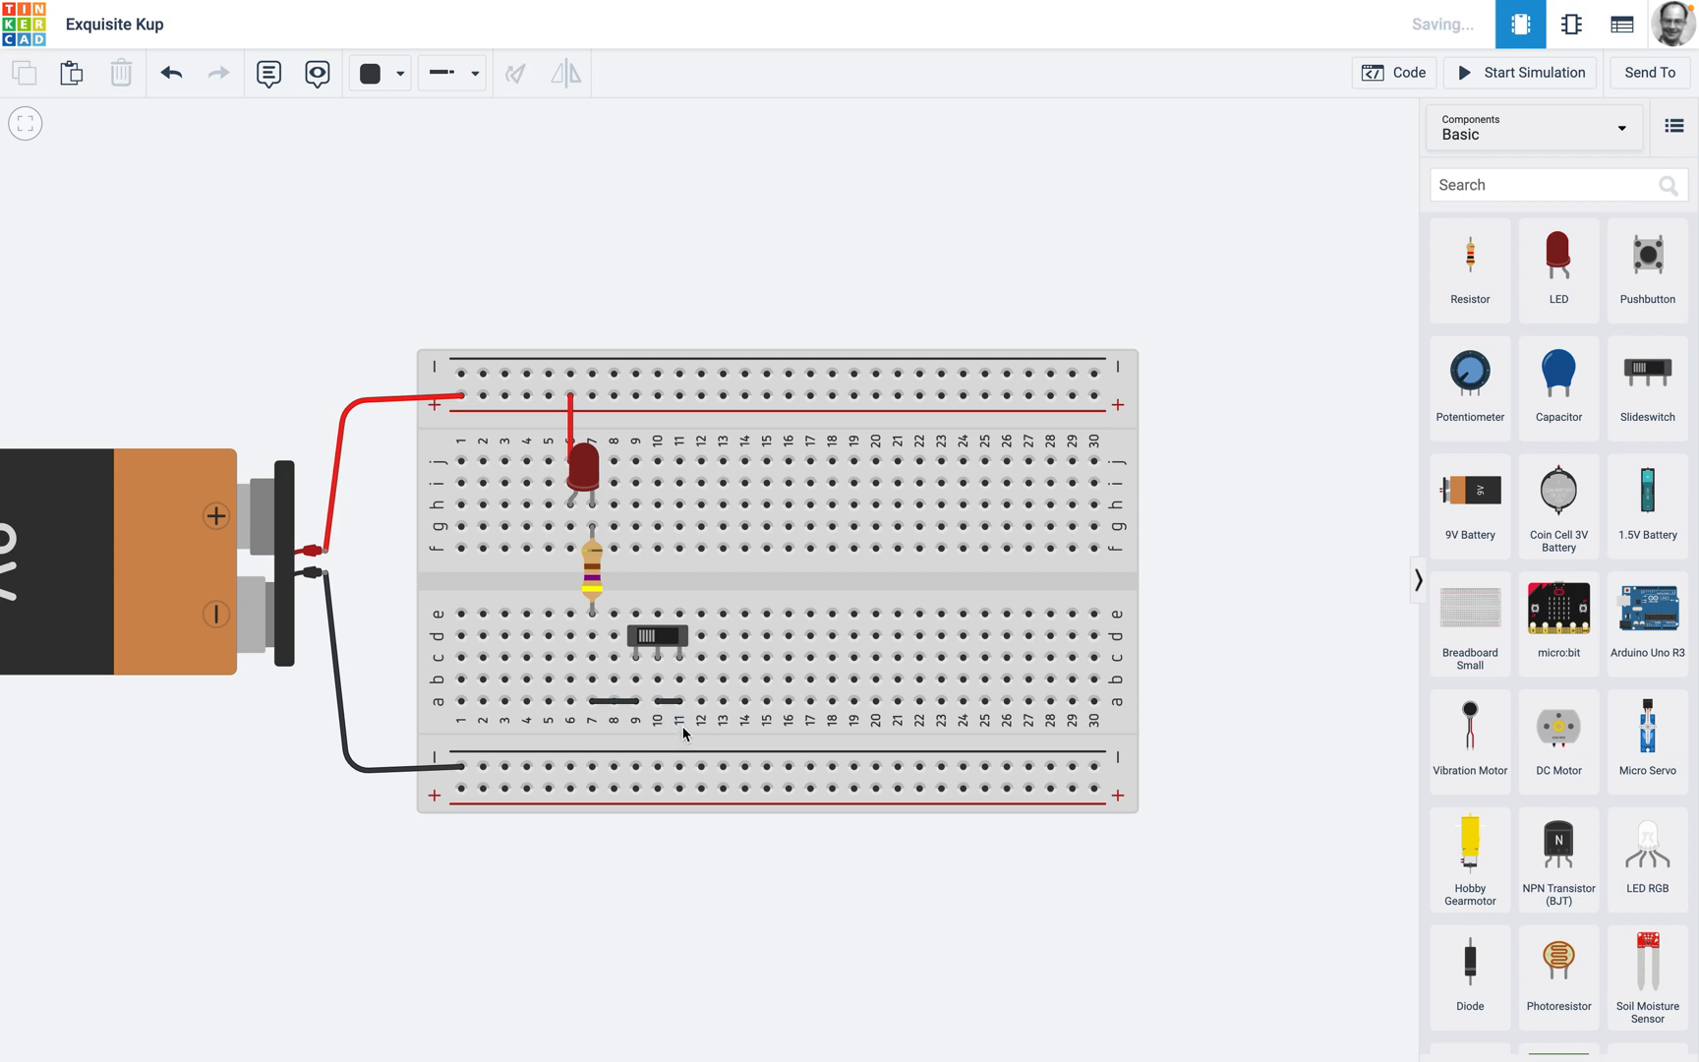
pyautogui.click(678, 701)
pyautogui.press('Escape')
pyautogui.click(672, 702)
pyautogui.press('Delete')
pyautogui.click(657, 701)
pyautogui.click(656, 767)
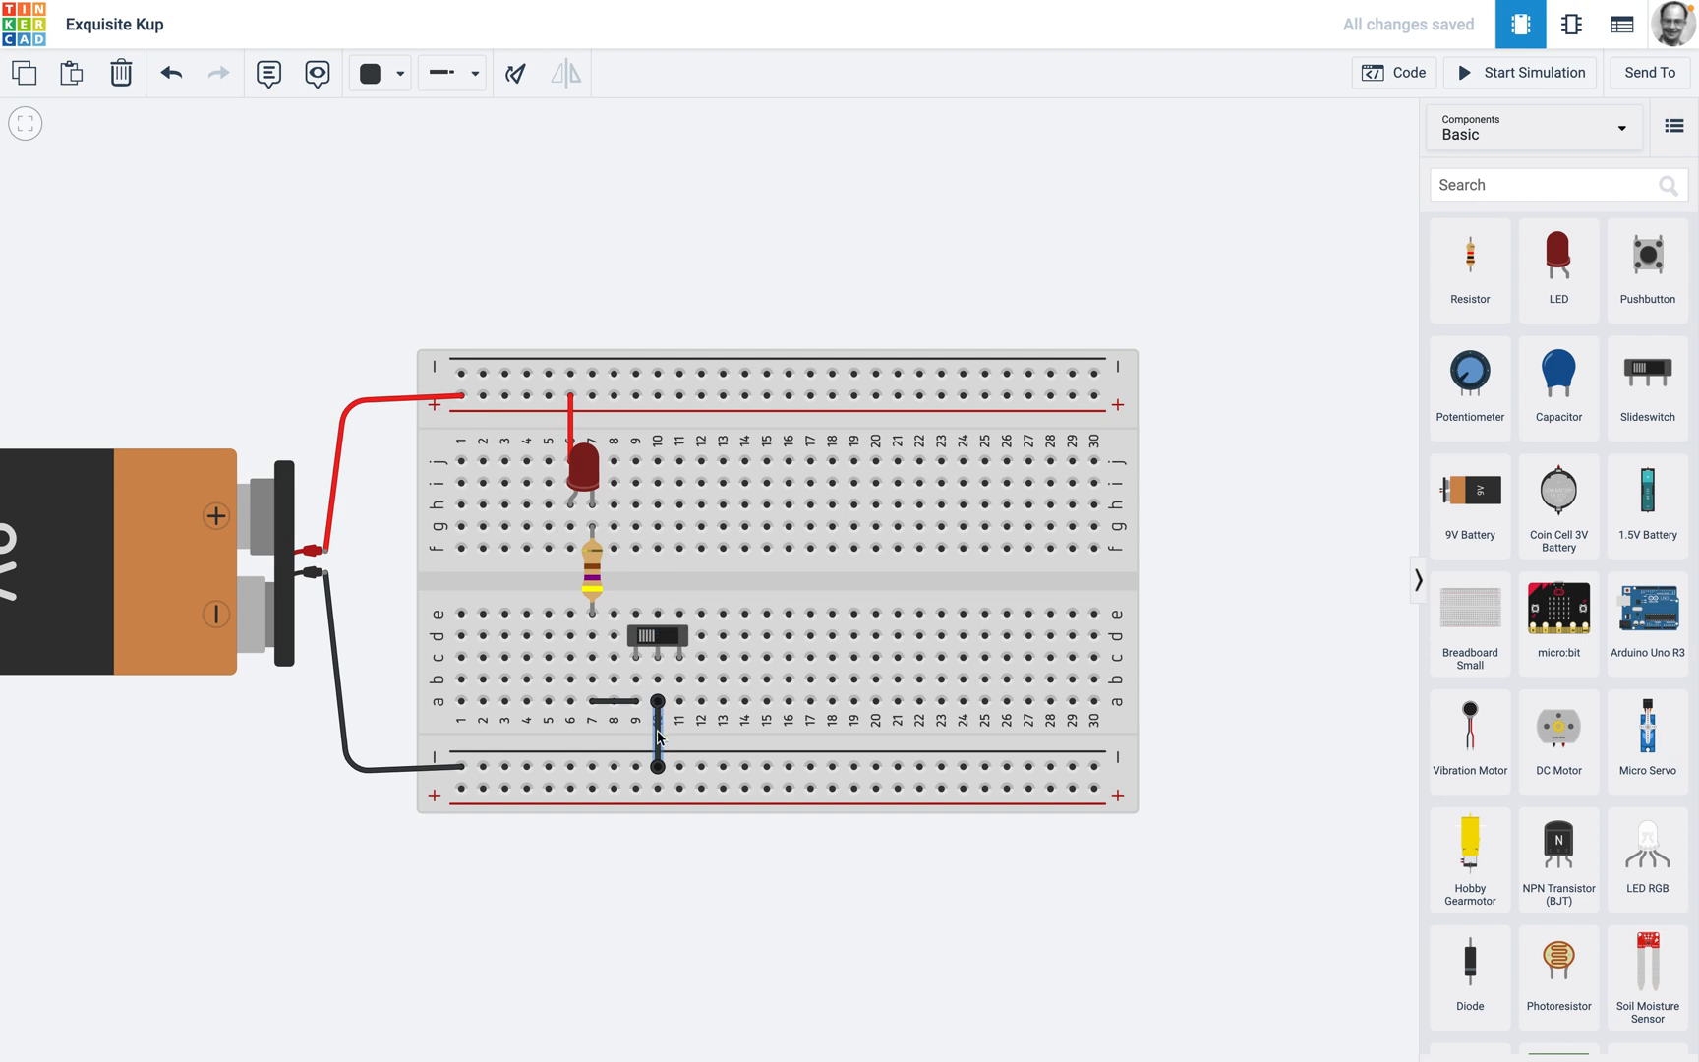
# - Test the LED by toggling the slideswitch in a brief simulation
pyautogui.click(1521, 73)
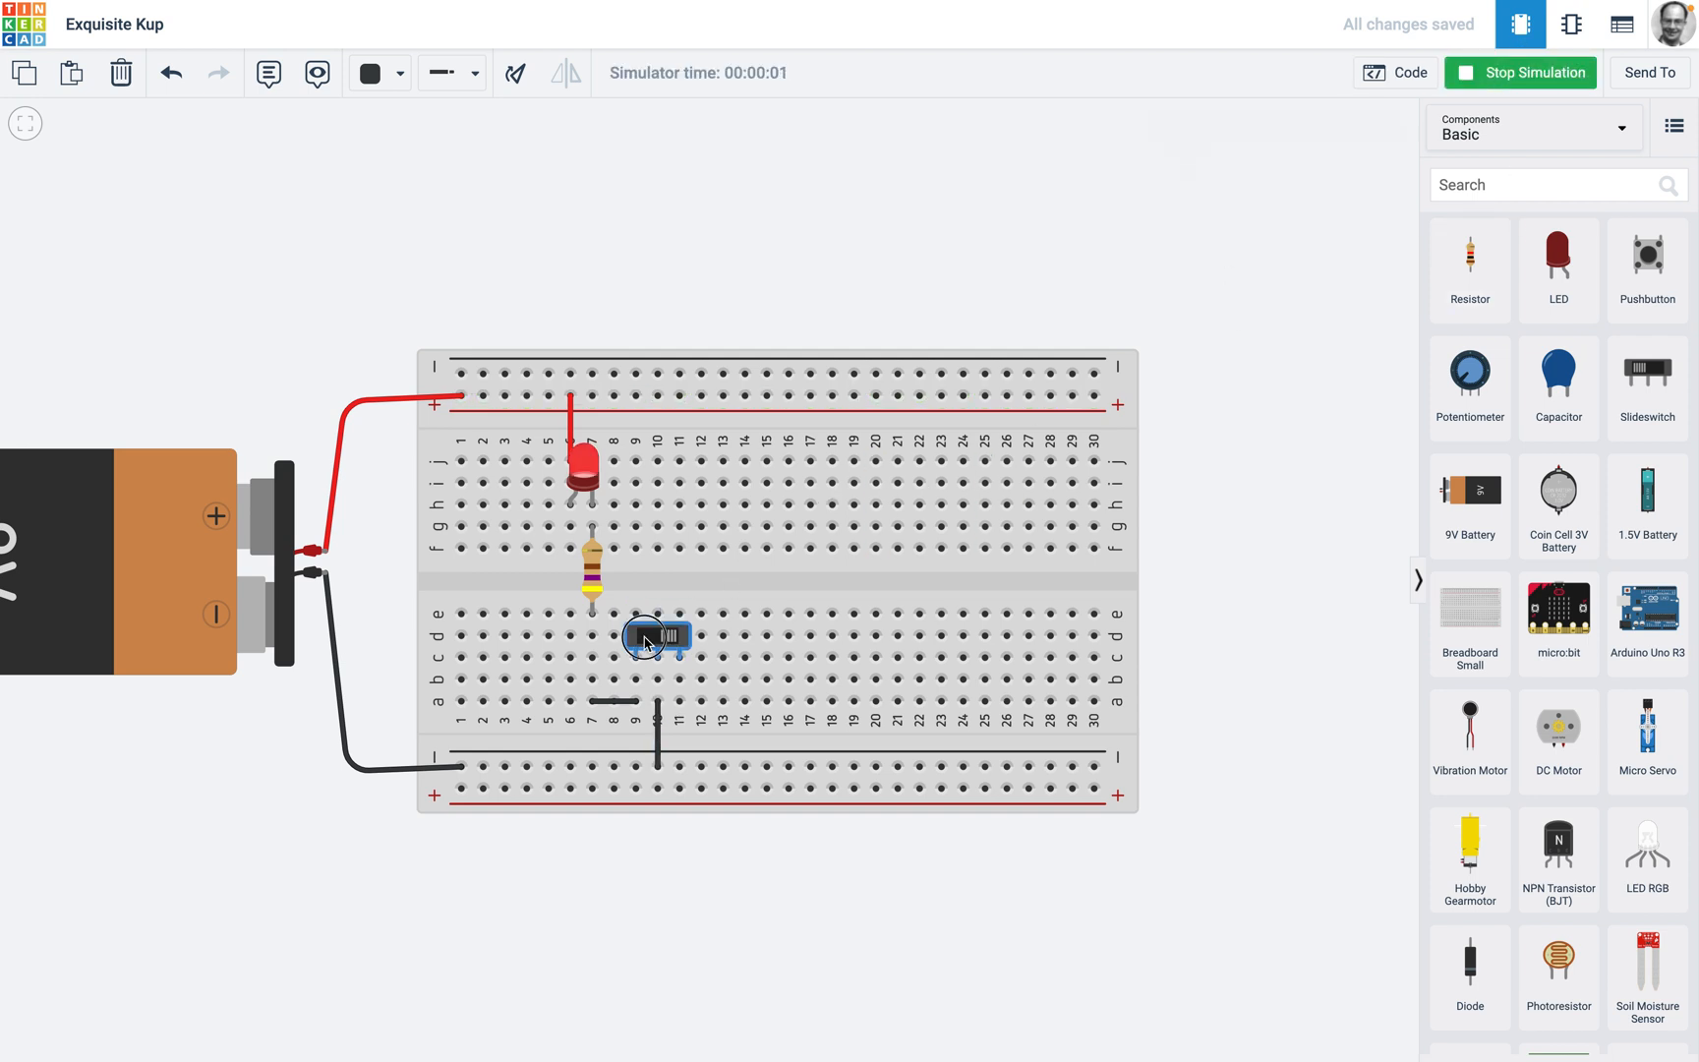
pyautogui.click(645, 641)
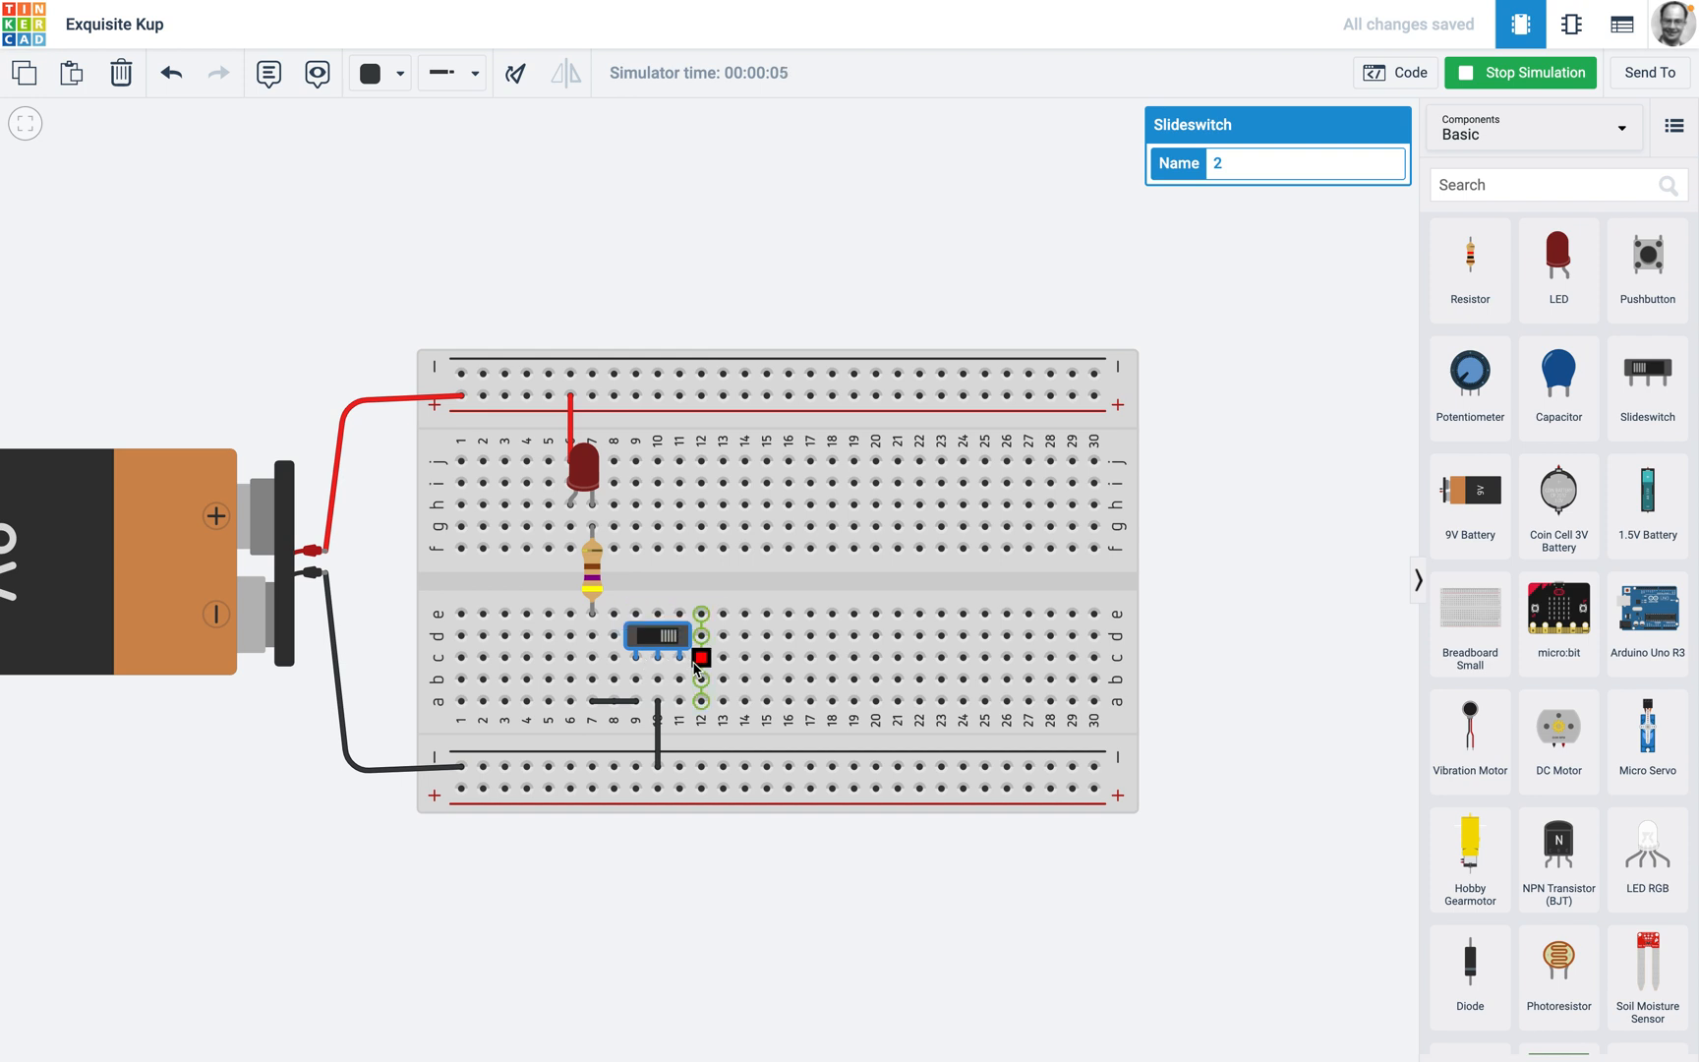
pyautogui.click(1534, 77)
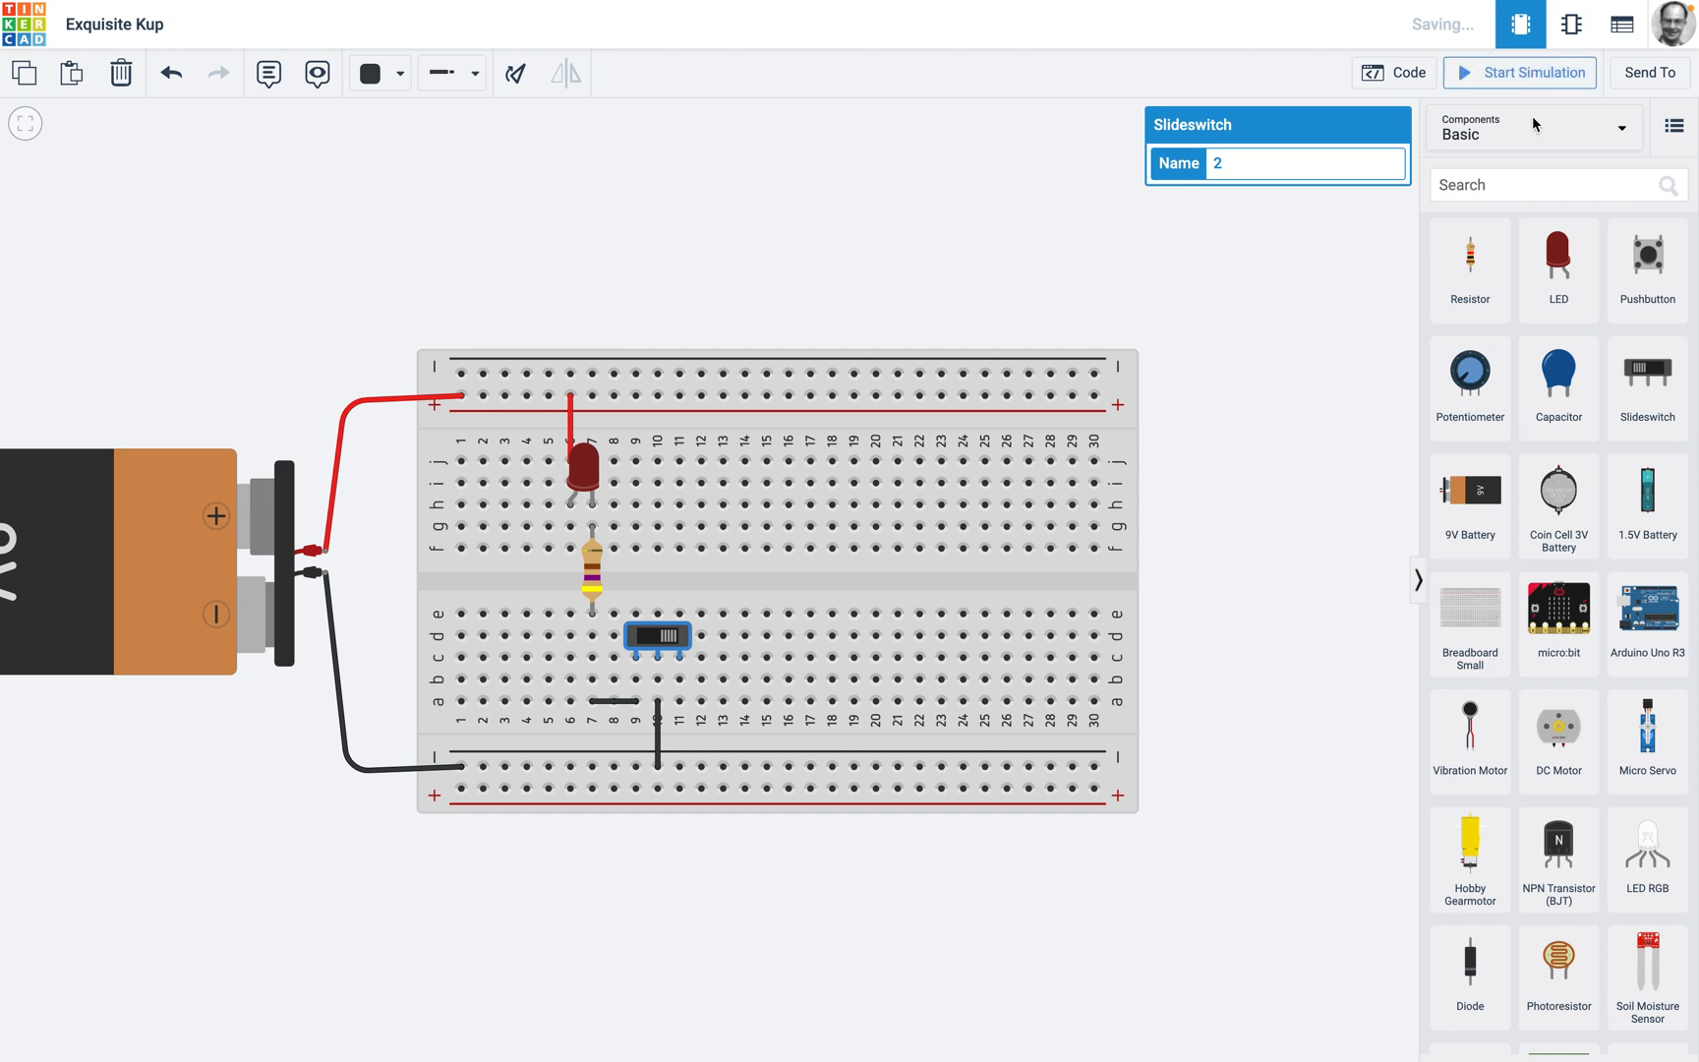
# - Place a second LED in columns 12 and 13, row h, and set its color to Green
pyautogui.click(1355, 301)
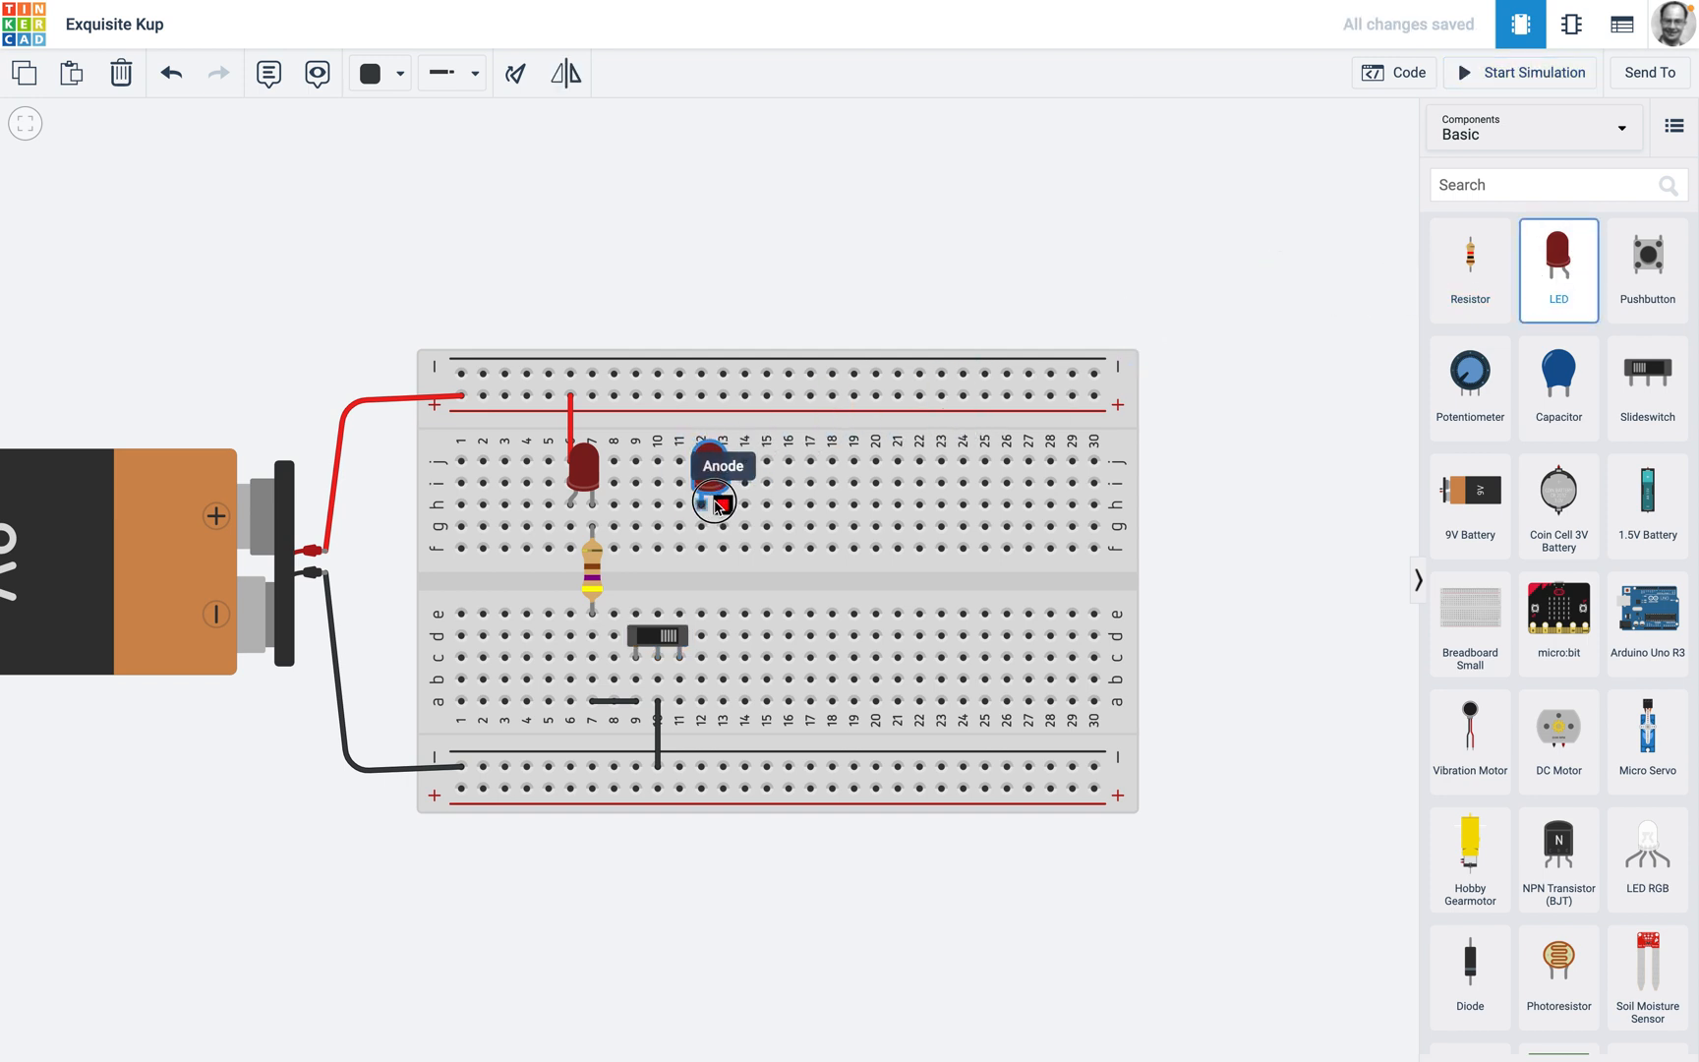
pyautogui.click(716, 505)
pyautogui.click(1332, 205)
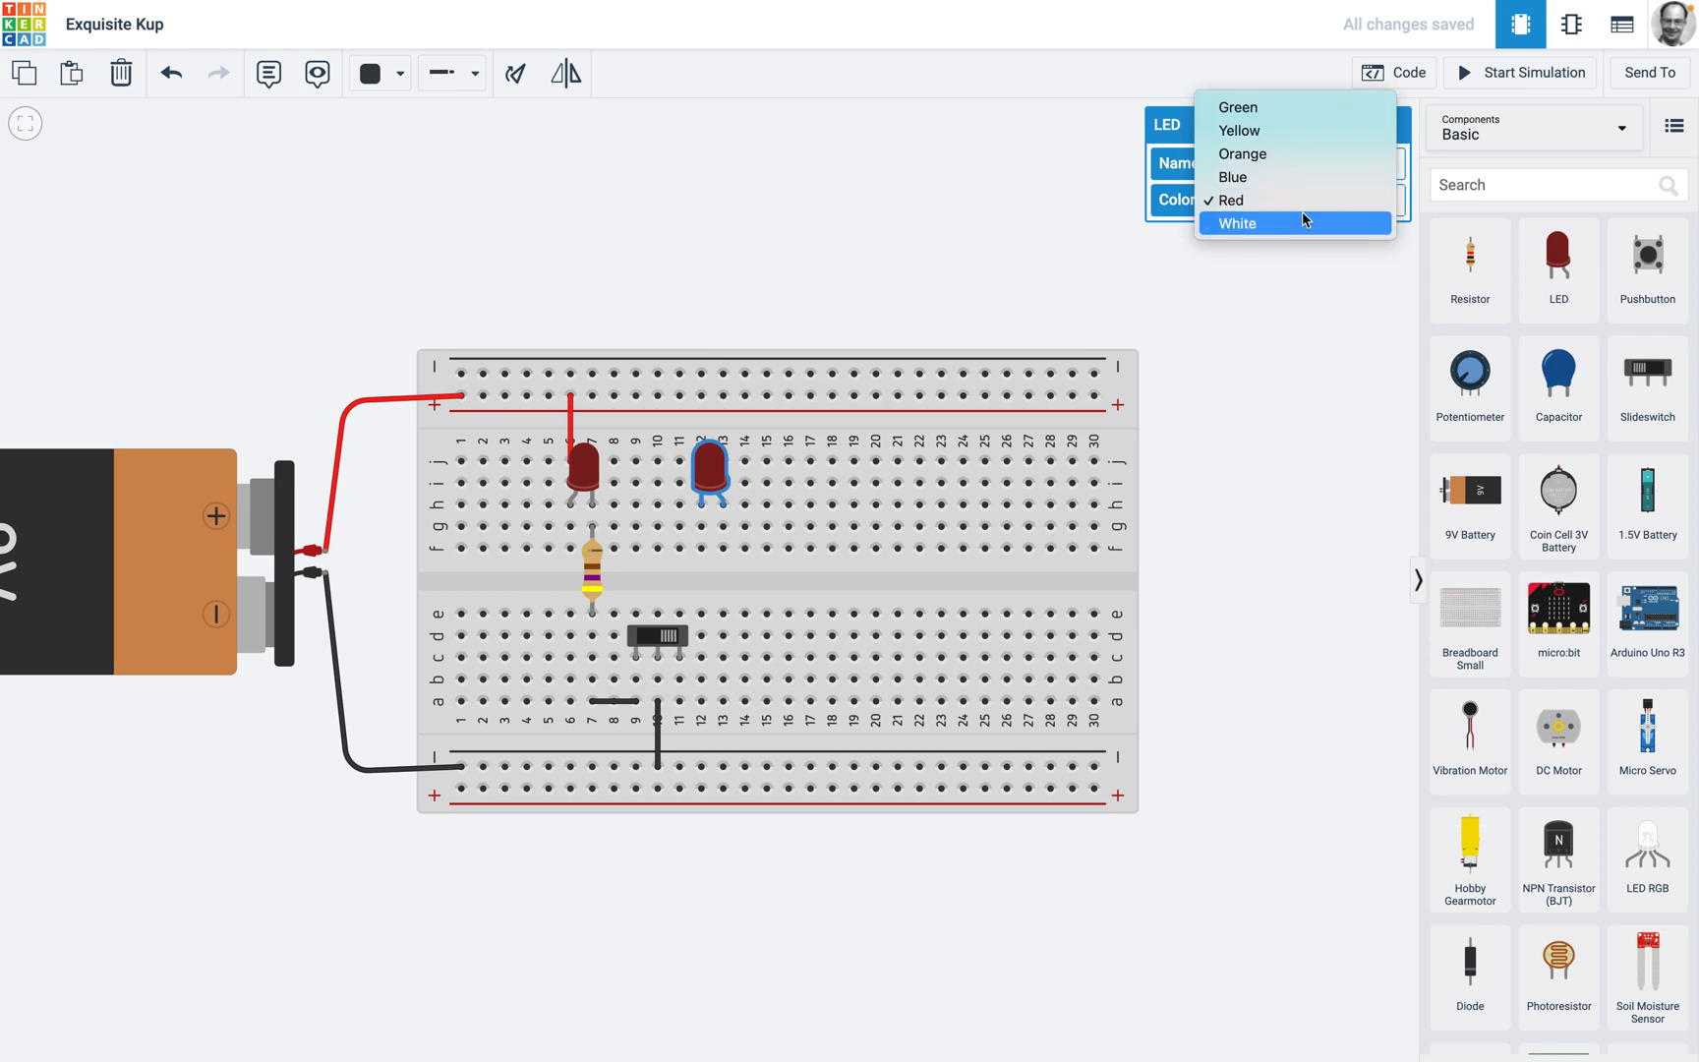
pyautogui.click(1268, 110)
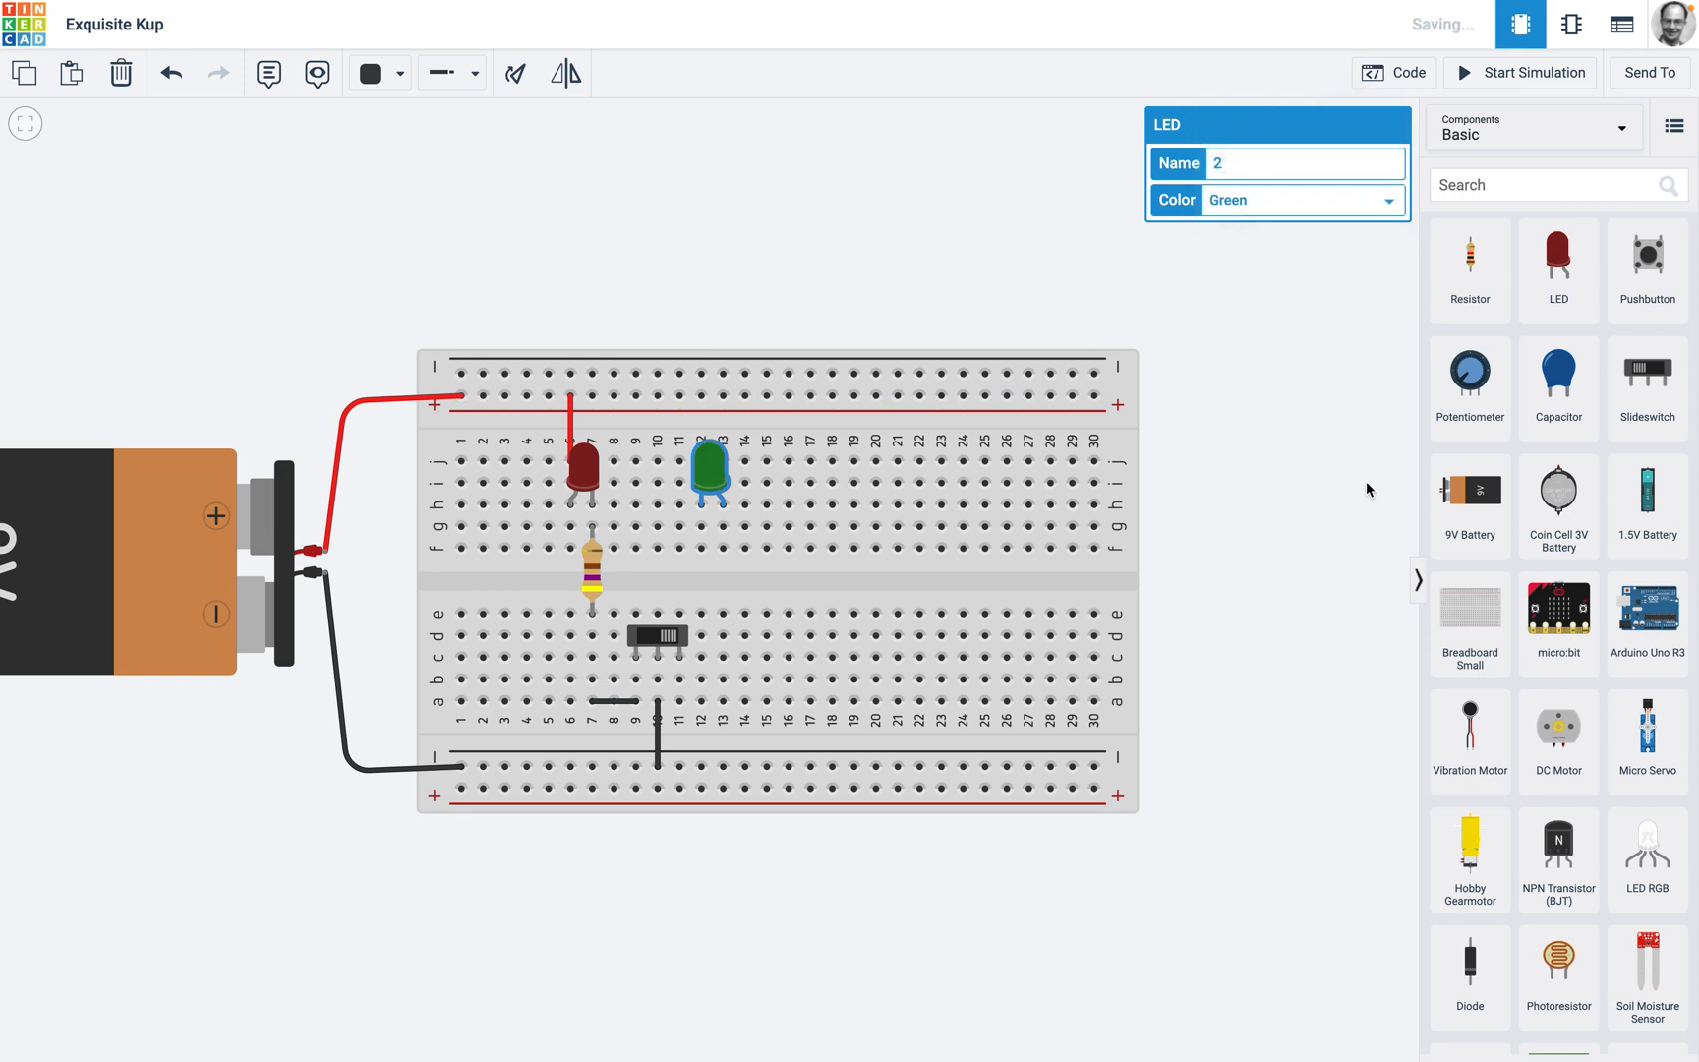
# - Add a red wire from column 13, row j, above the green LED's anode, to the upper positive rail
pyautogui.click(392, 79)
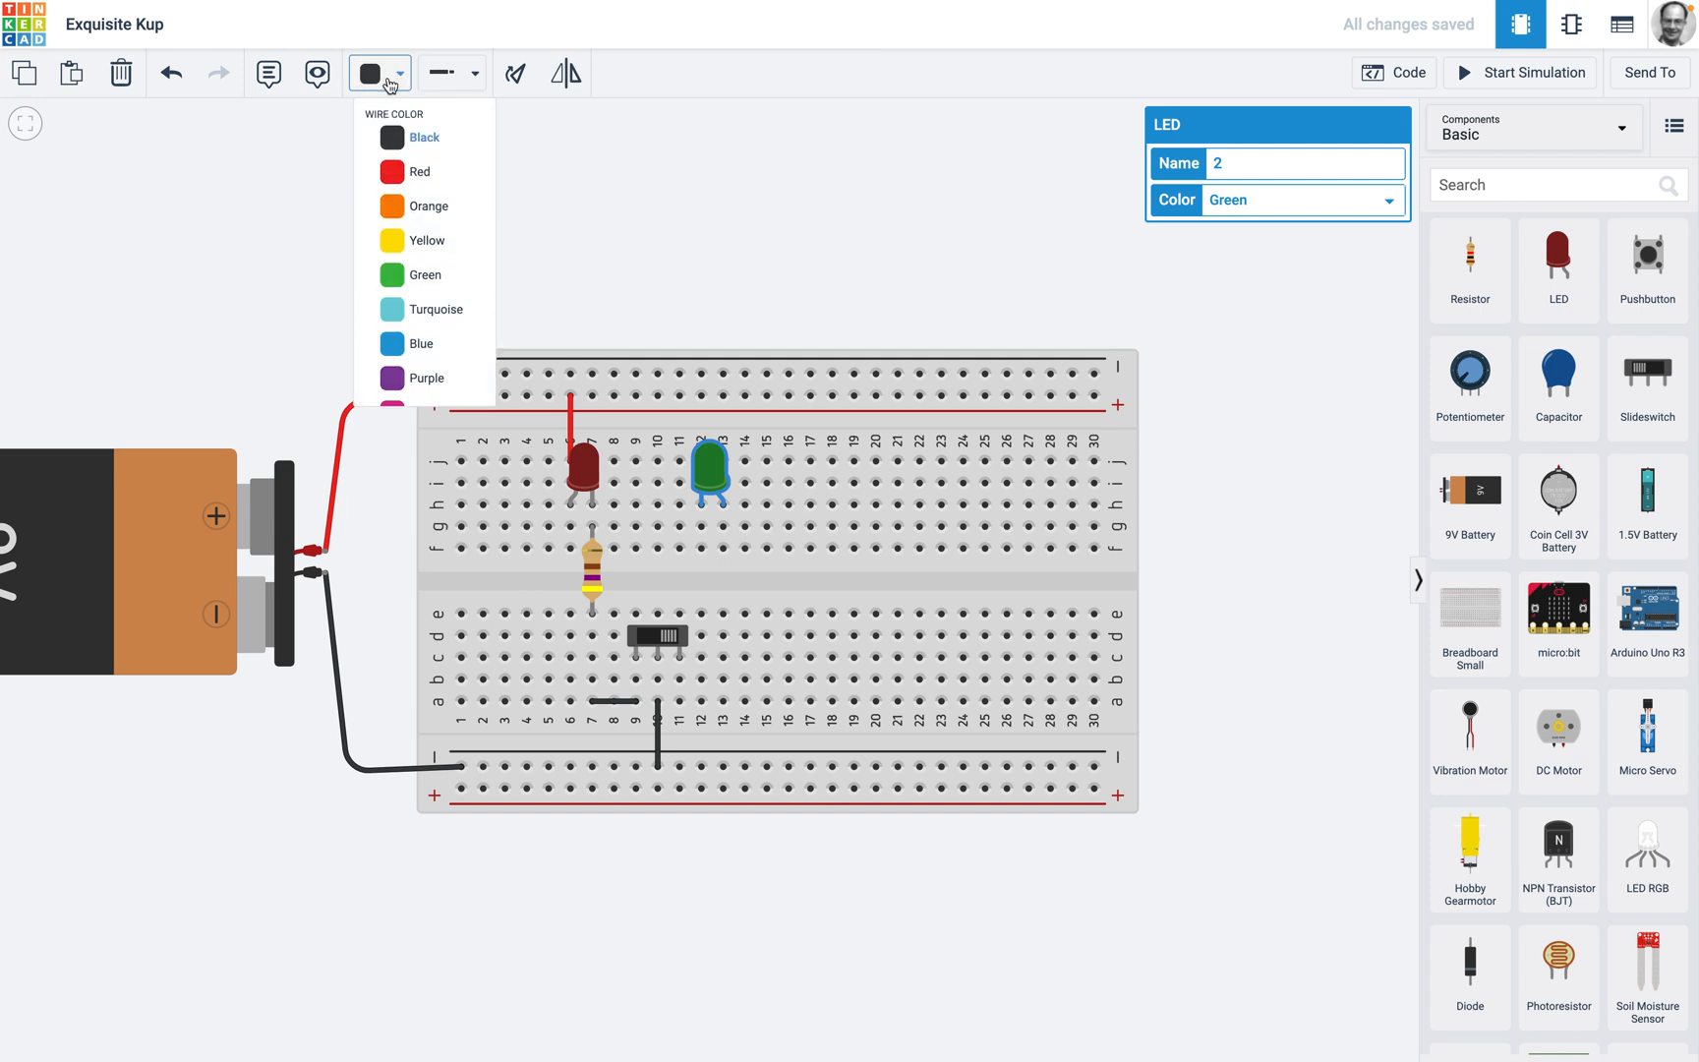
pyautogui.click(723, 459)
pyautogui.click(725, 396)
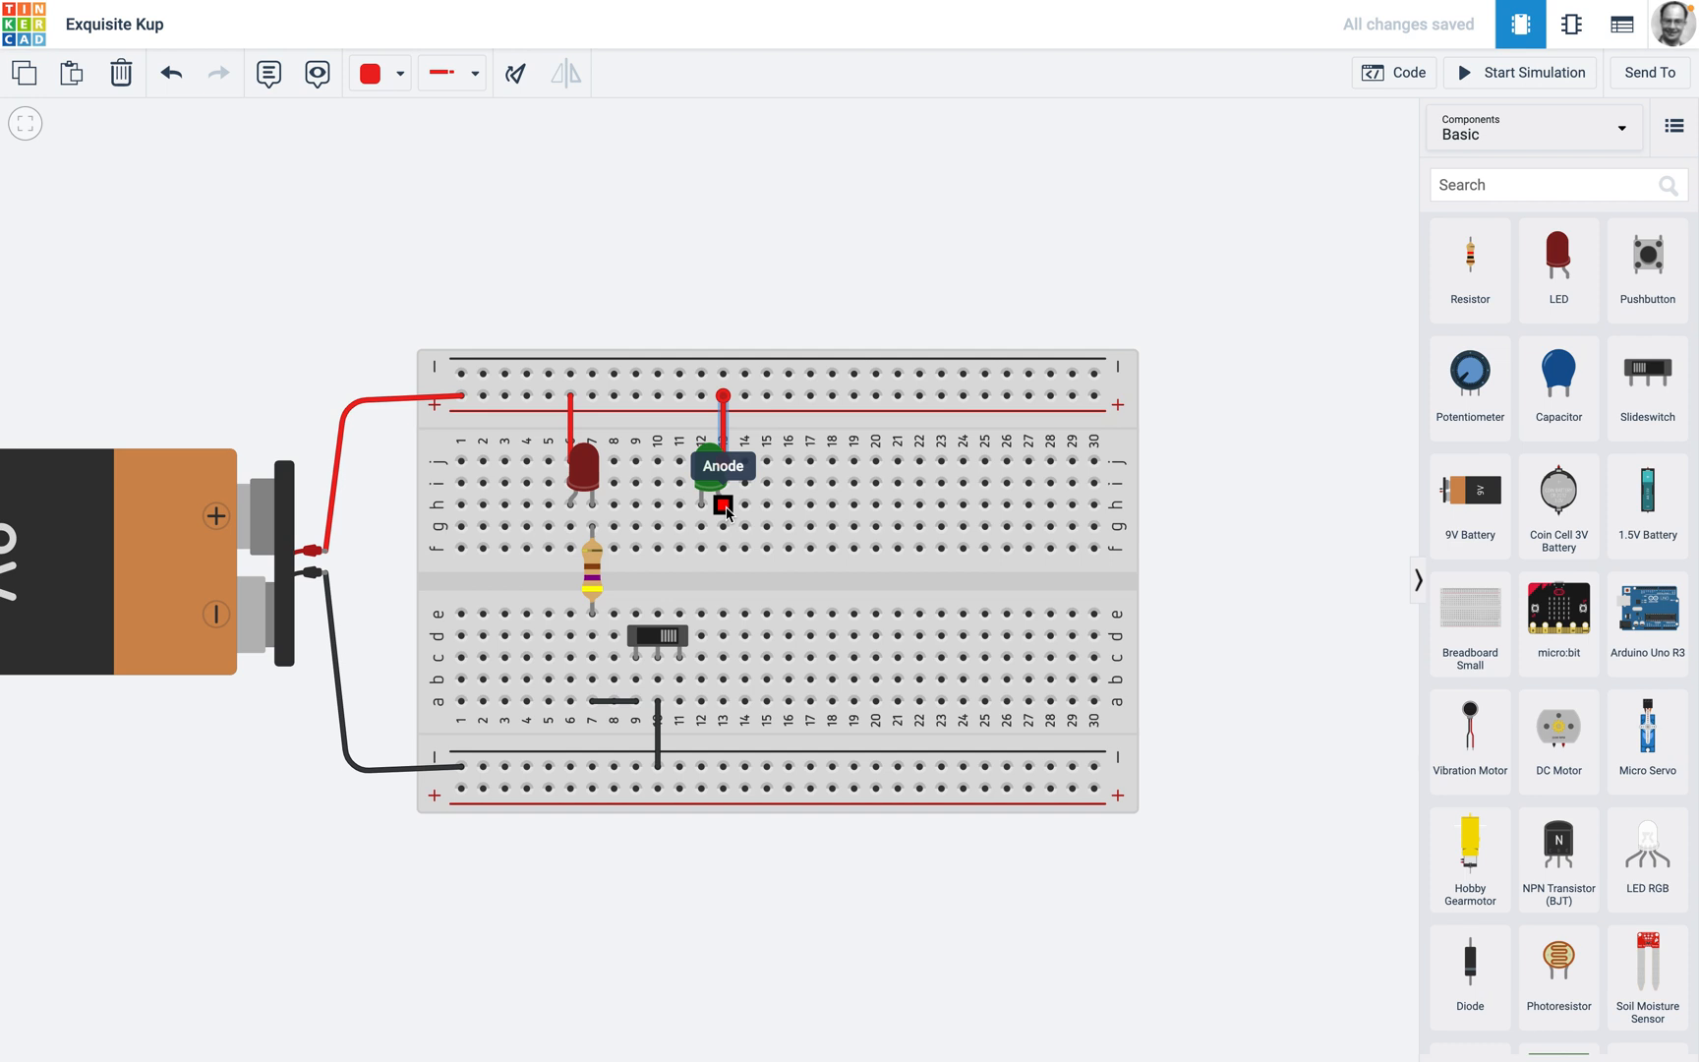
pyautogui.click(426, 225)
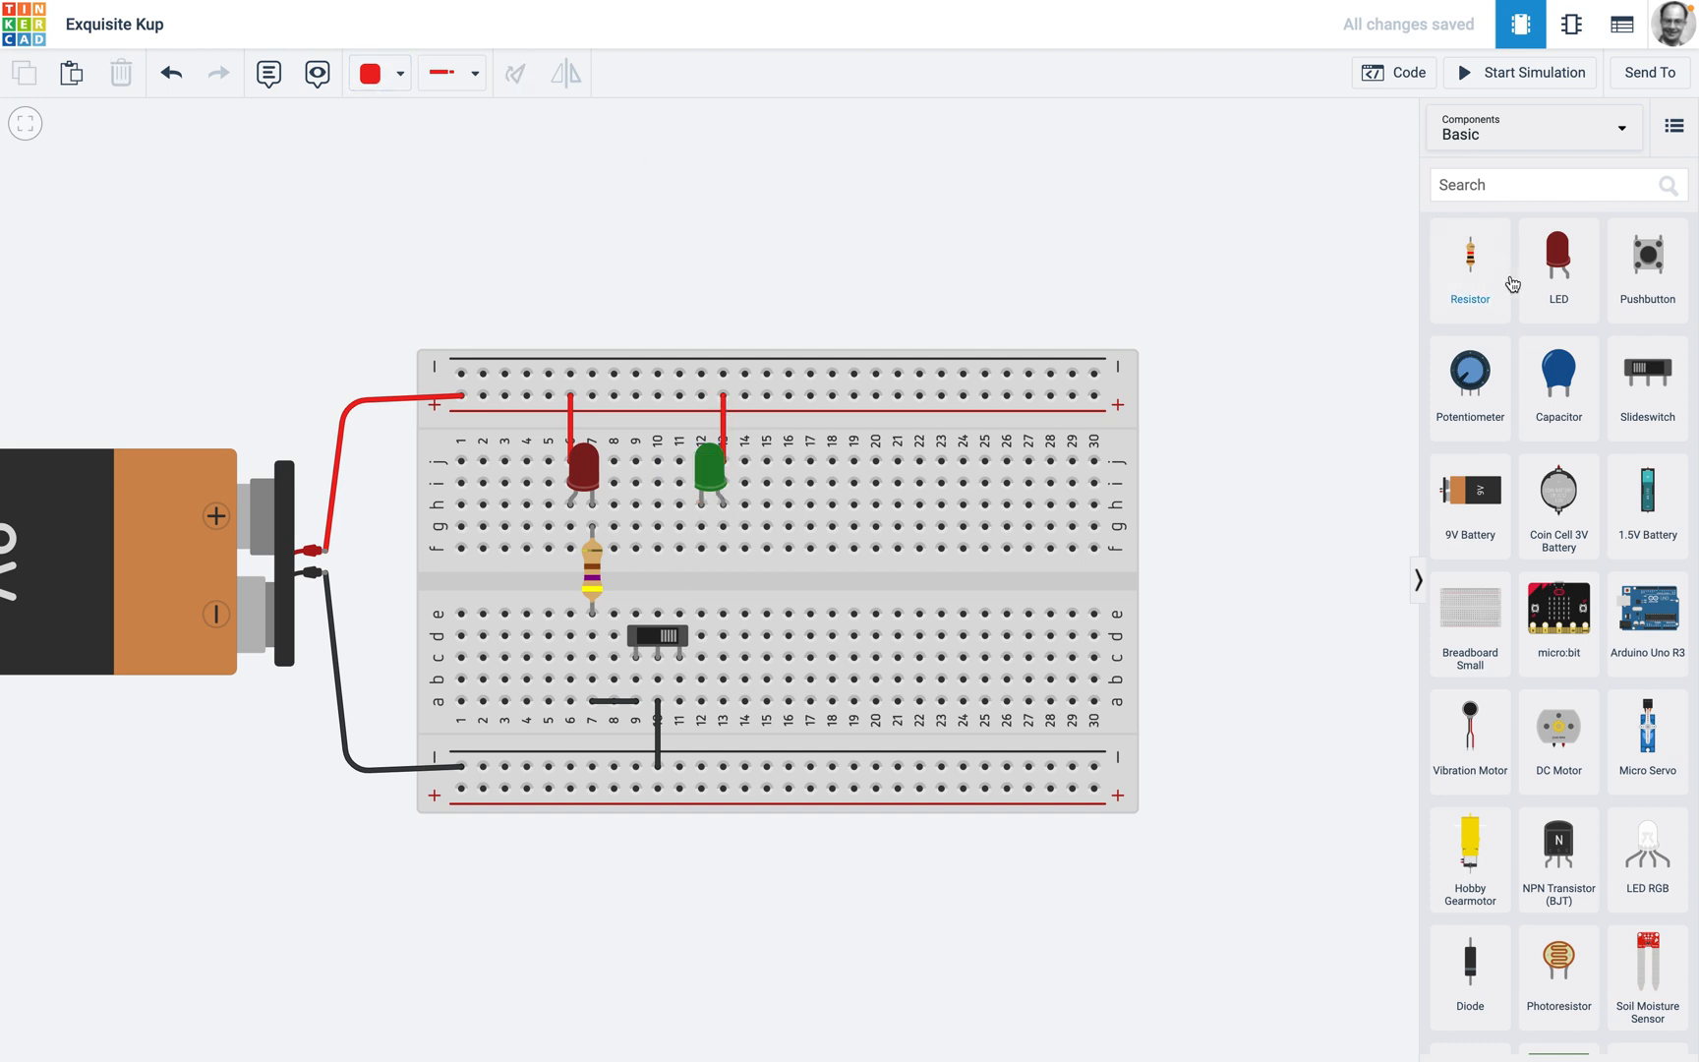
# - Copy the 470 Ω resistor to column 12, rows g to e, and add a black wire from column 11, row e, to column 12, row d
pyautogui.click(595, 577)
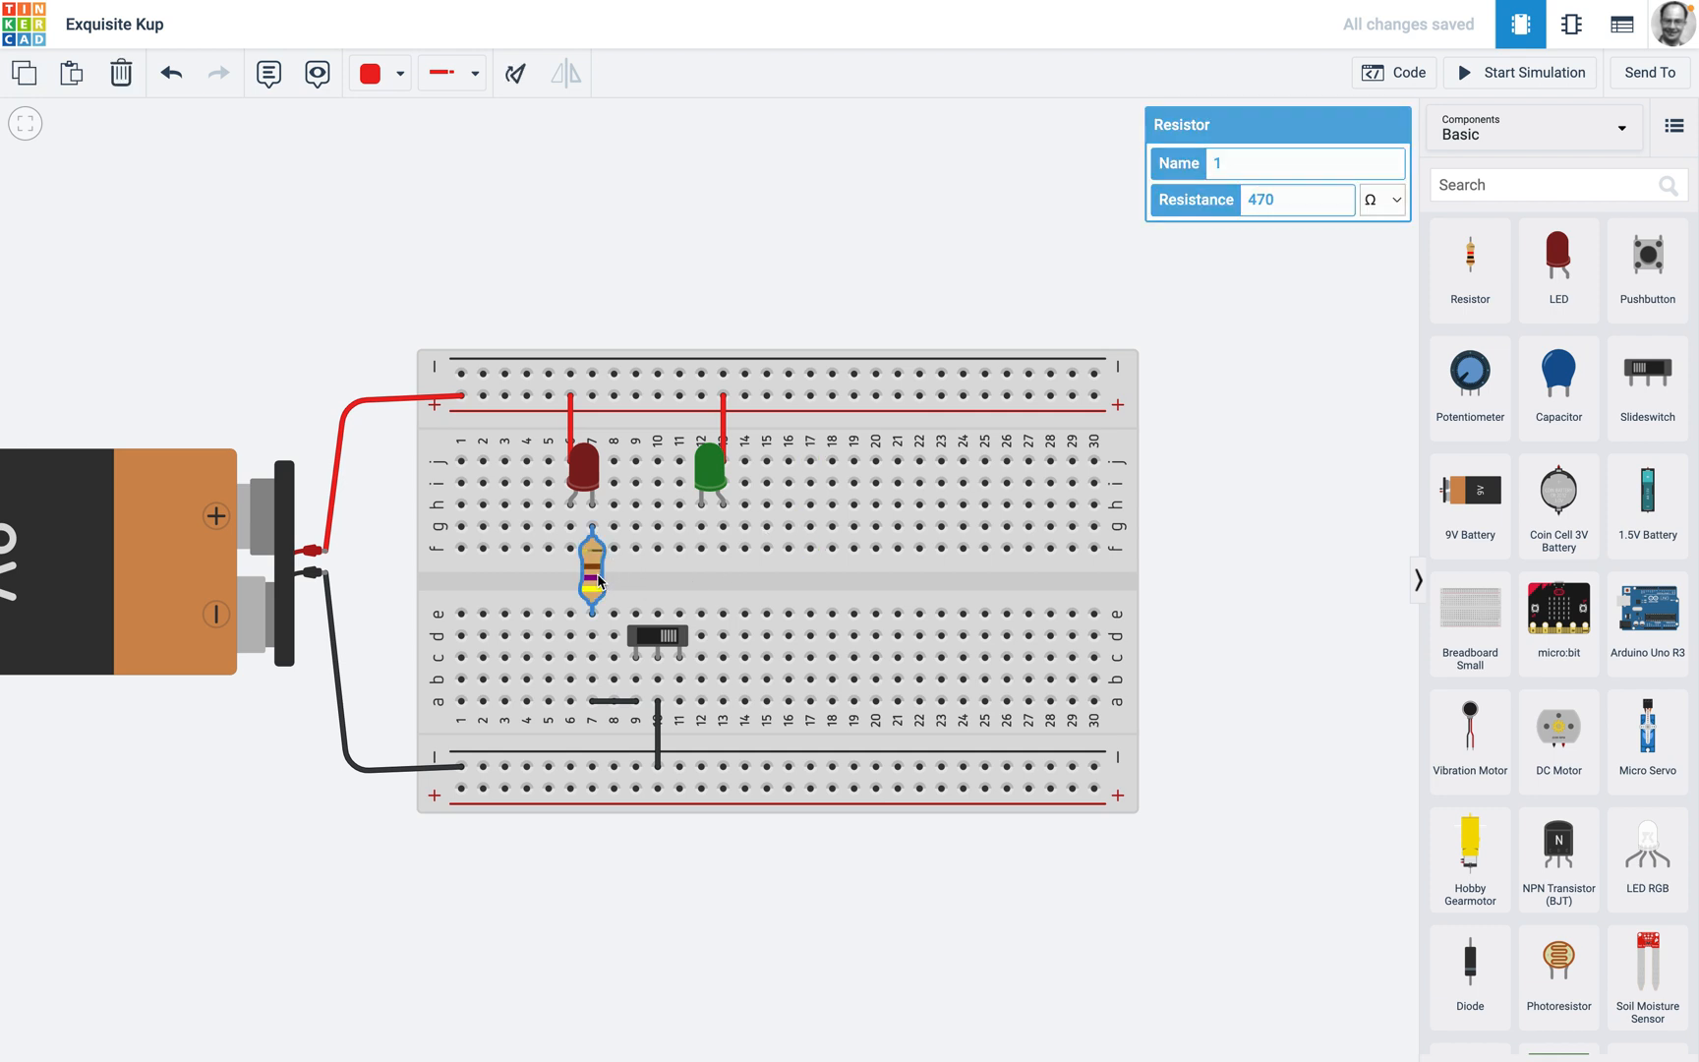
pyautogui.moveTo(595, 580); pyautogui.dragTo(705, 580)
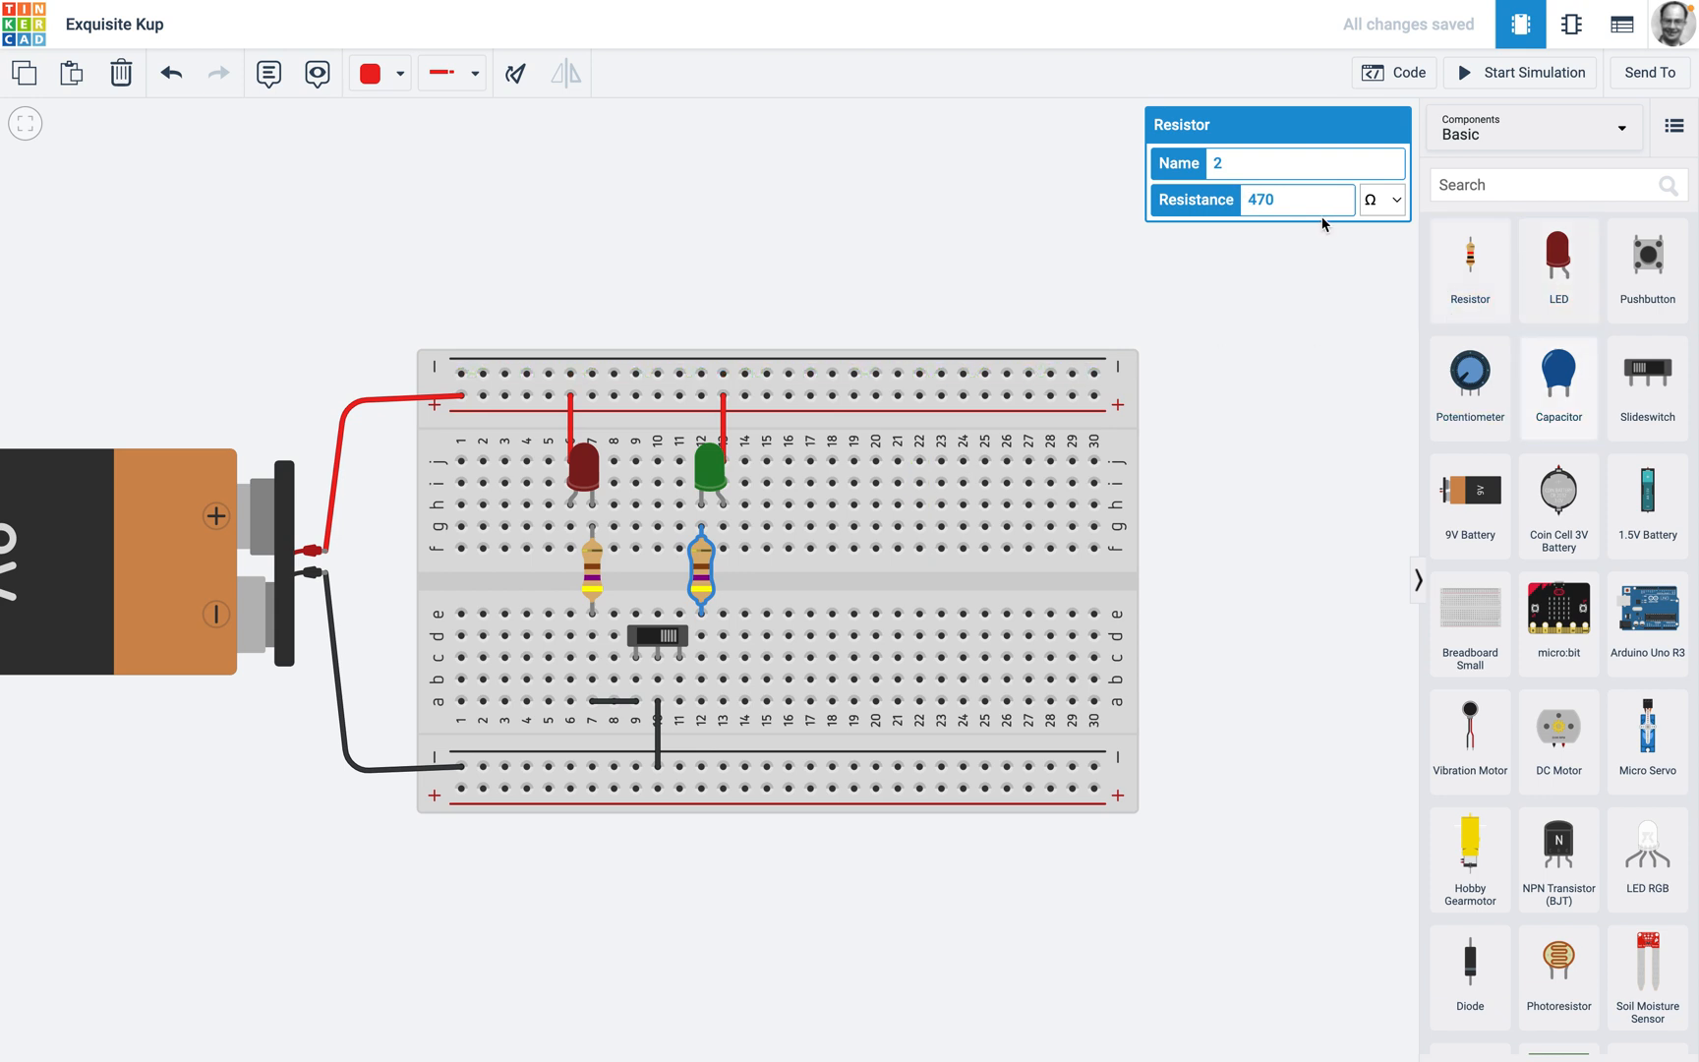
pyautogui.click(379, 78)
pyautogui.click(408, 137)
pyautogui.click(680, 616)
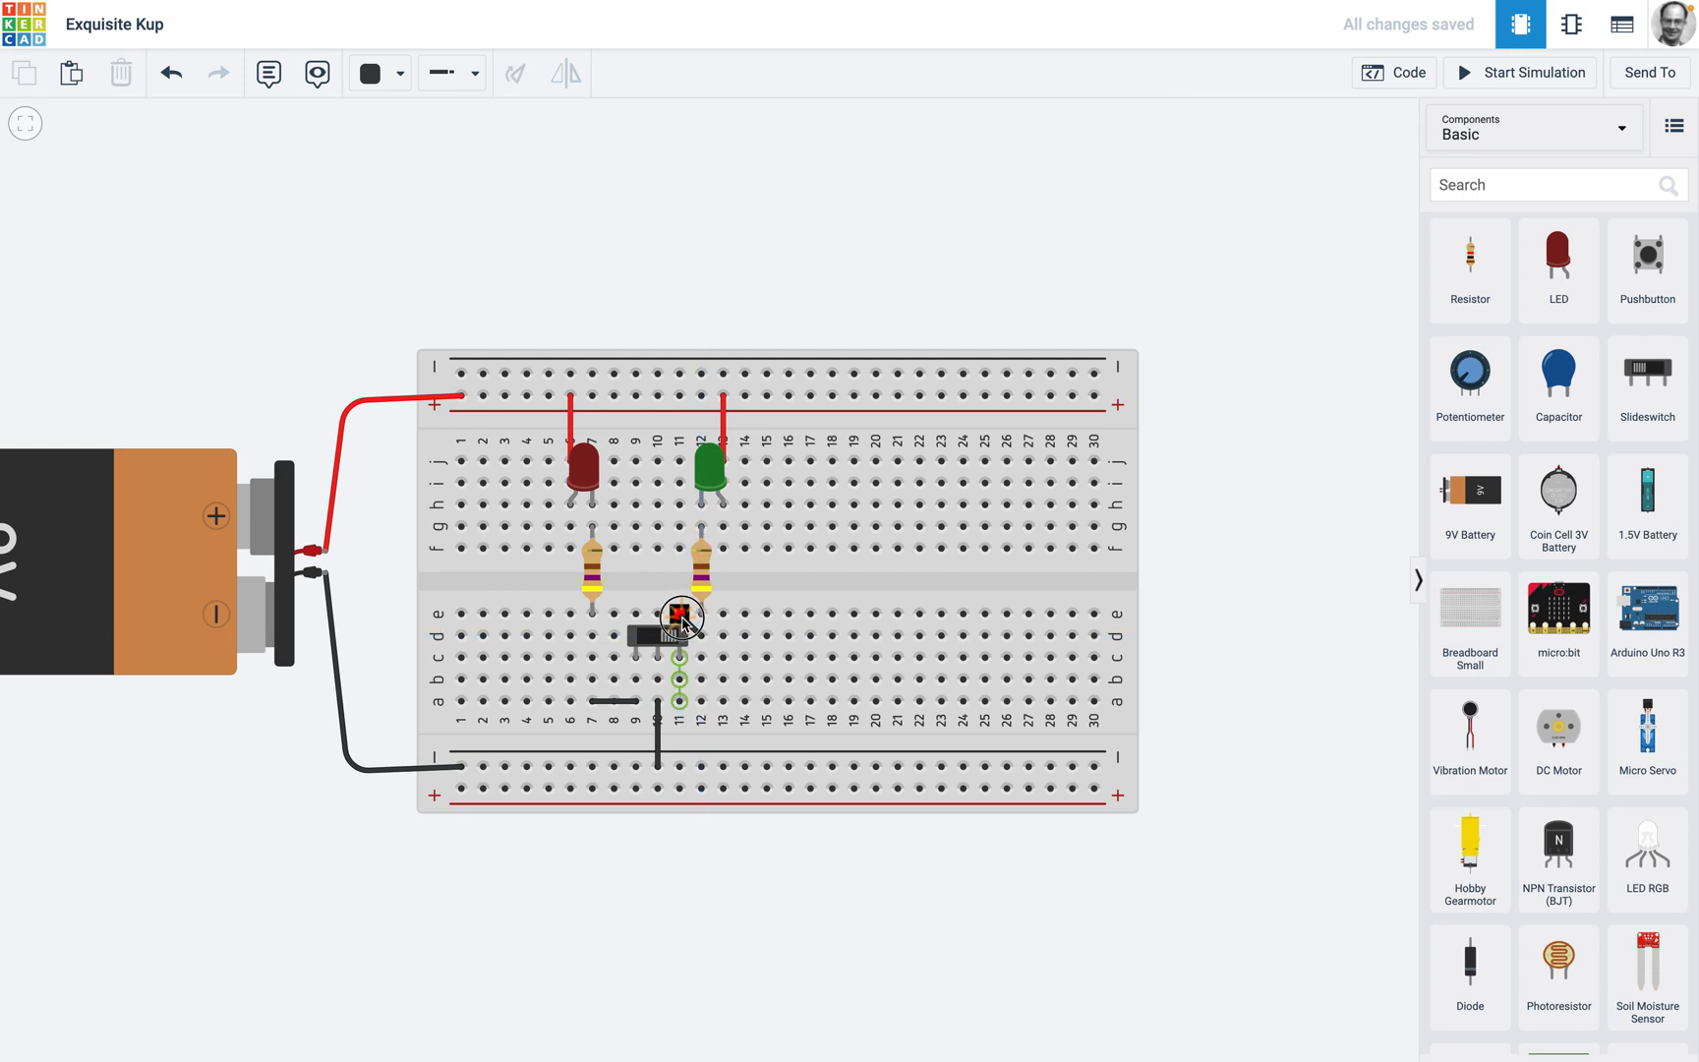
pyautogui.click(701, 635)
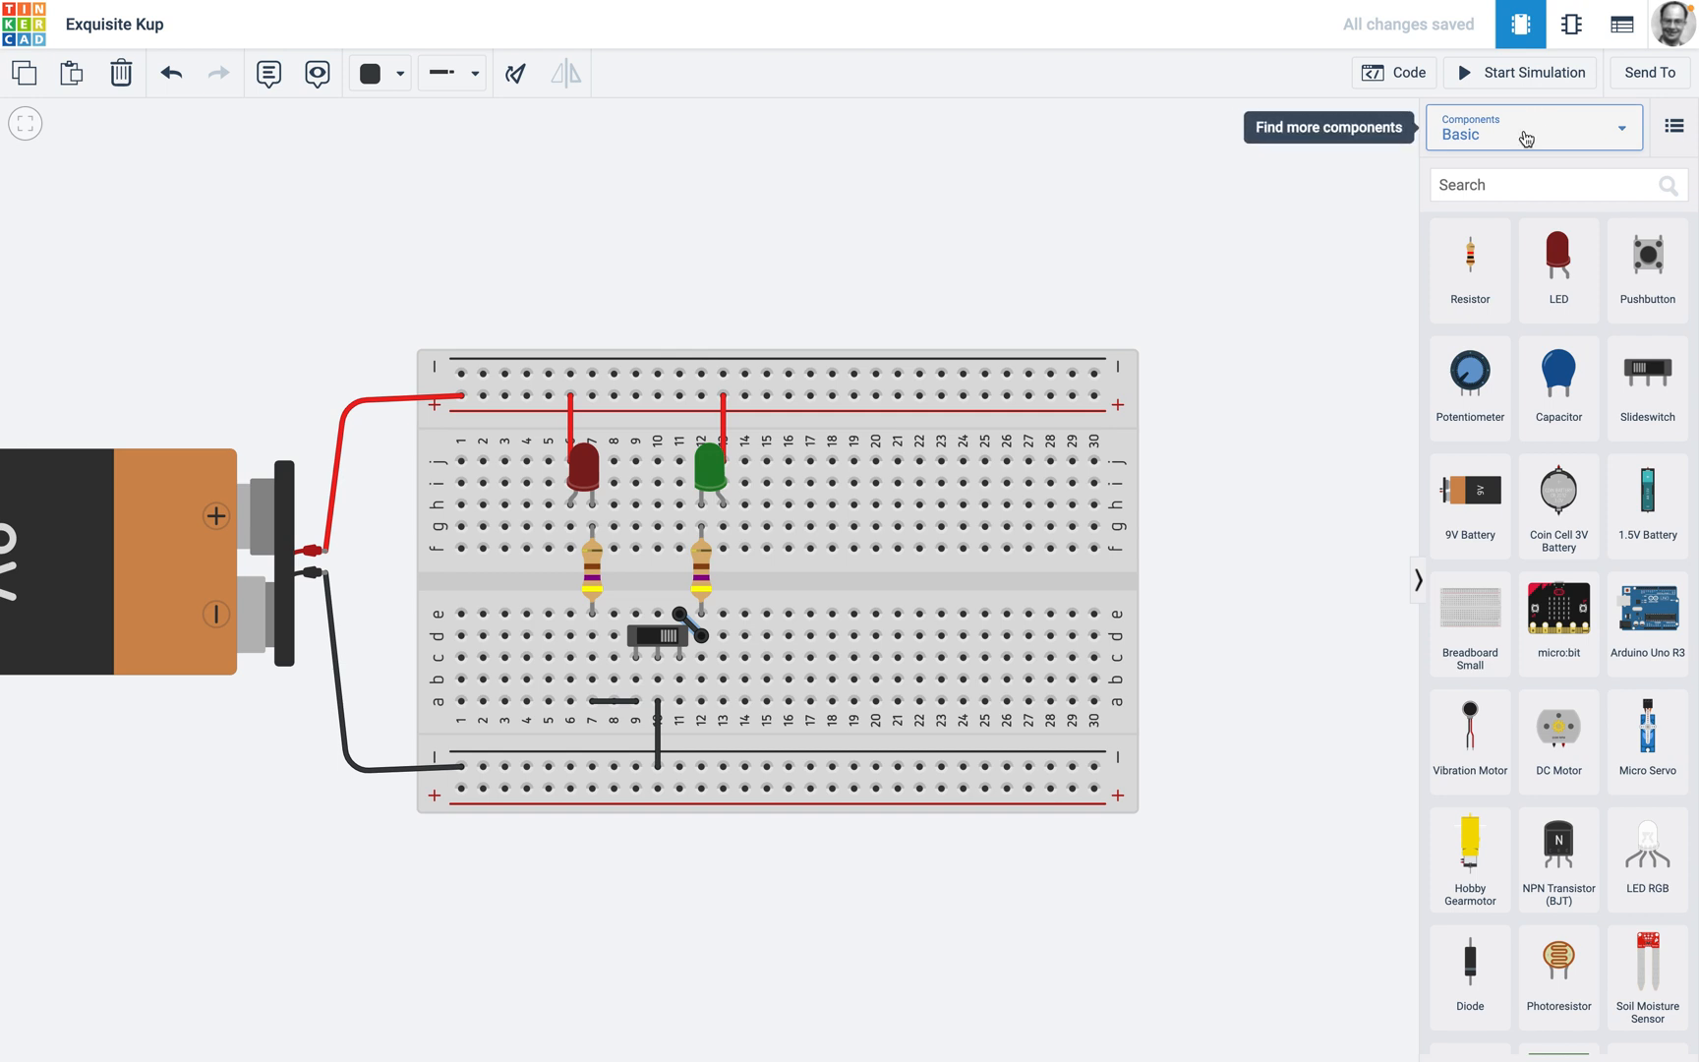
# - Simulate the circuit and toggle the slideswitch to check how it switches between the red and green LEDs
pyautogui.click(1545, 93)
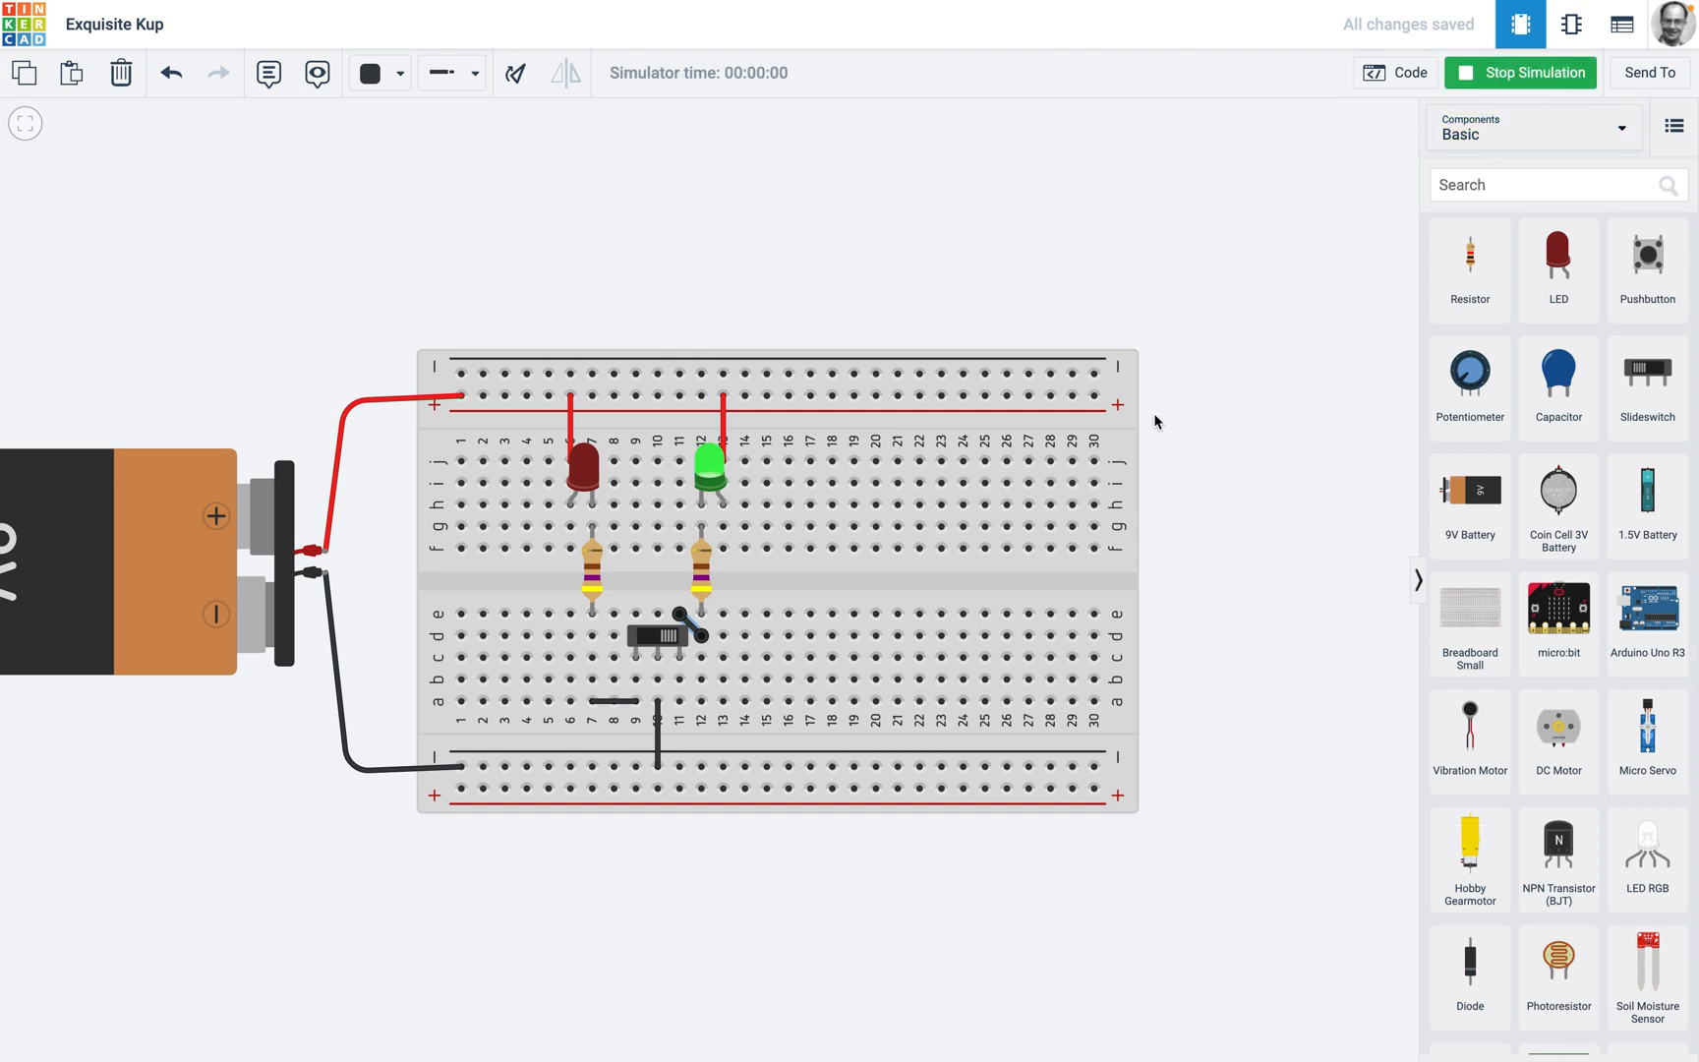
pyautogui.click(672, 644)
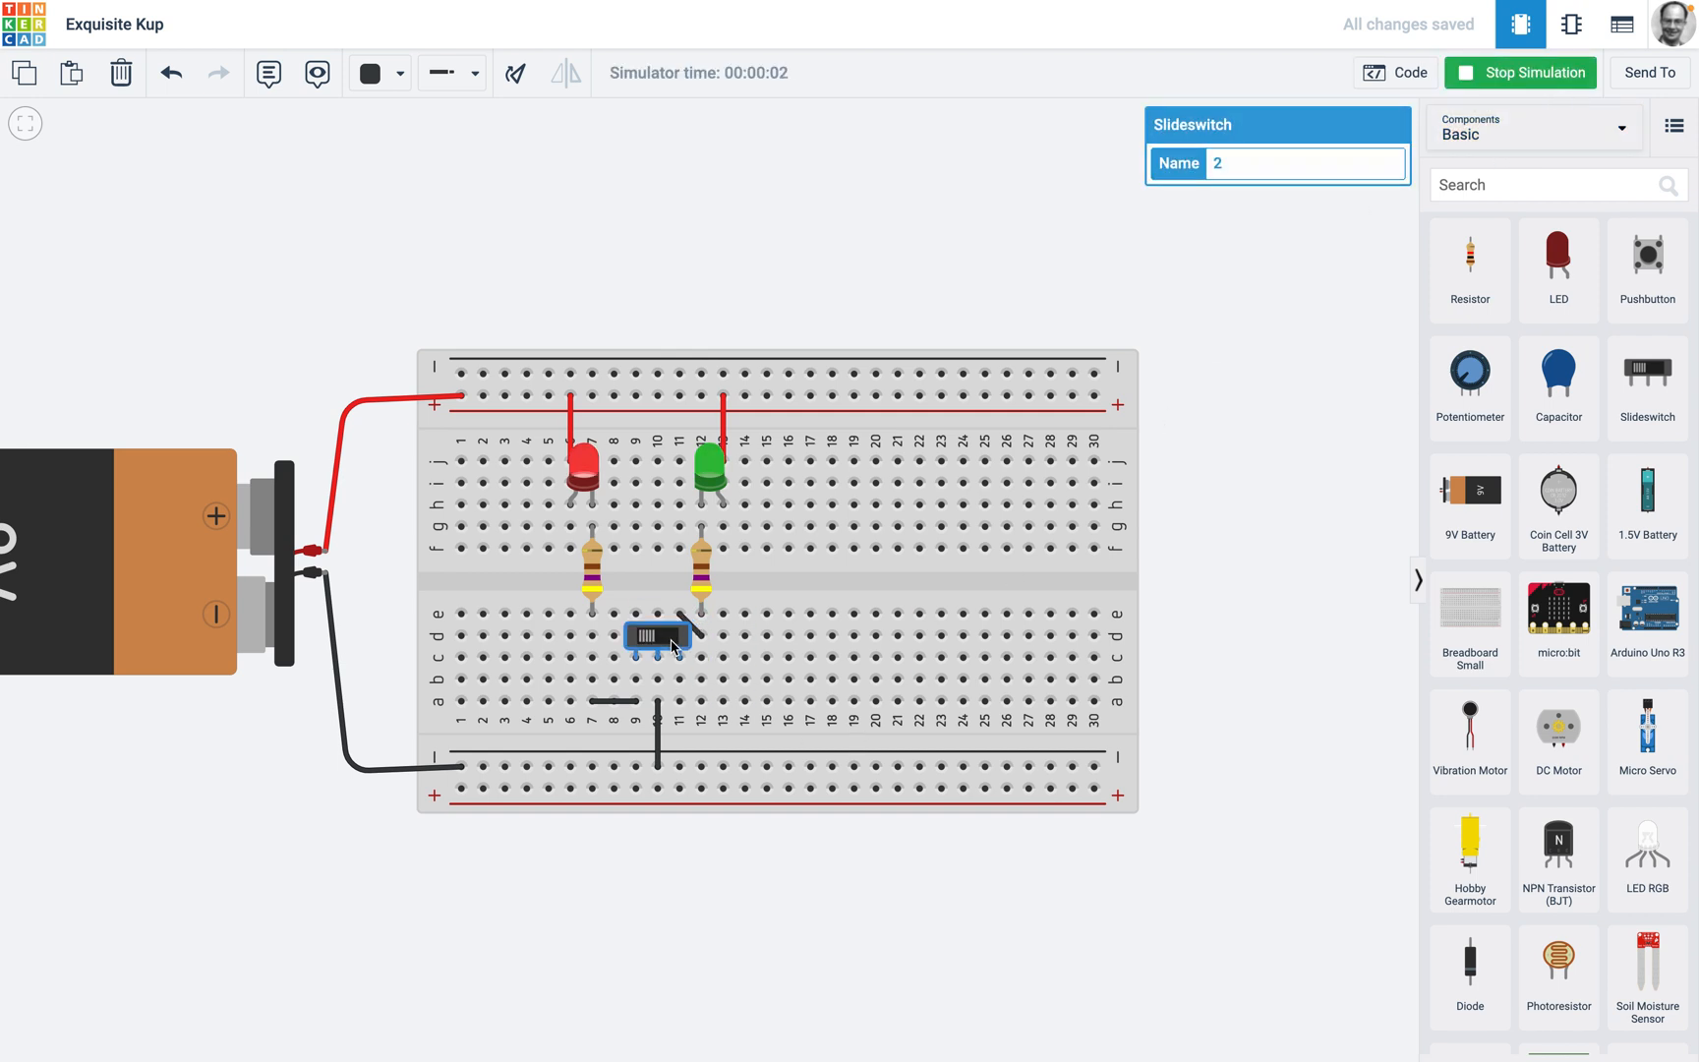
pyautogui.click(649, 644)
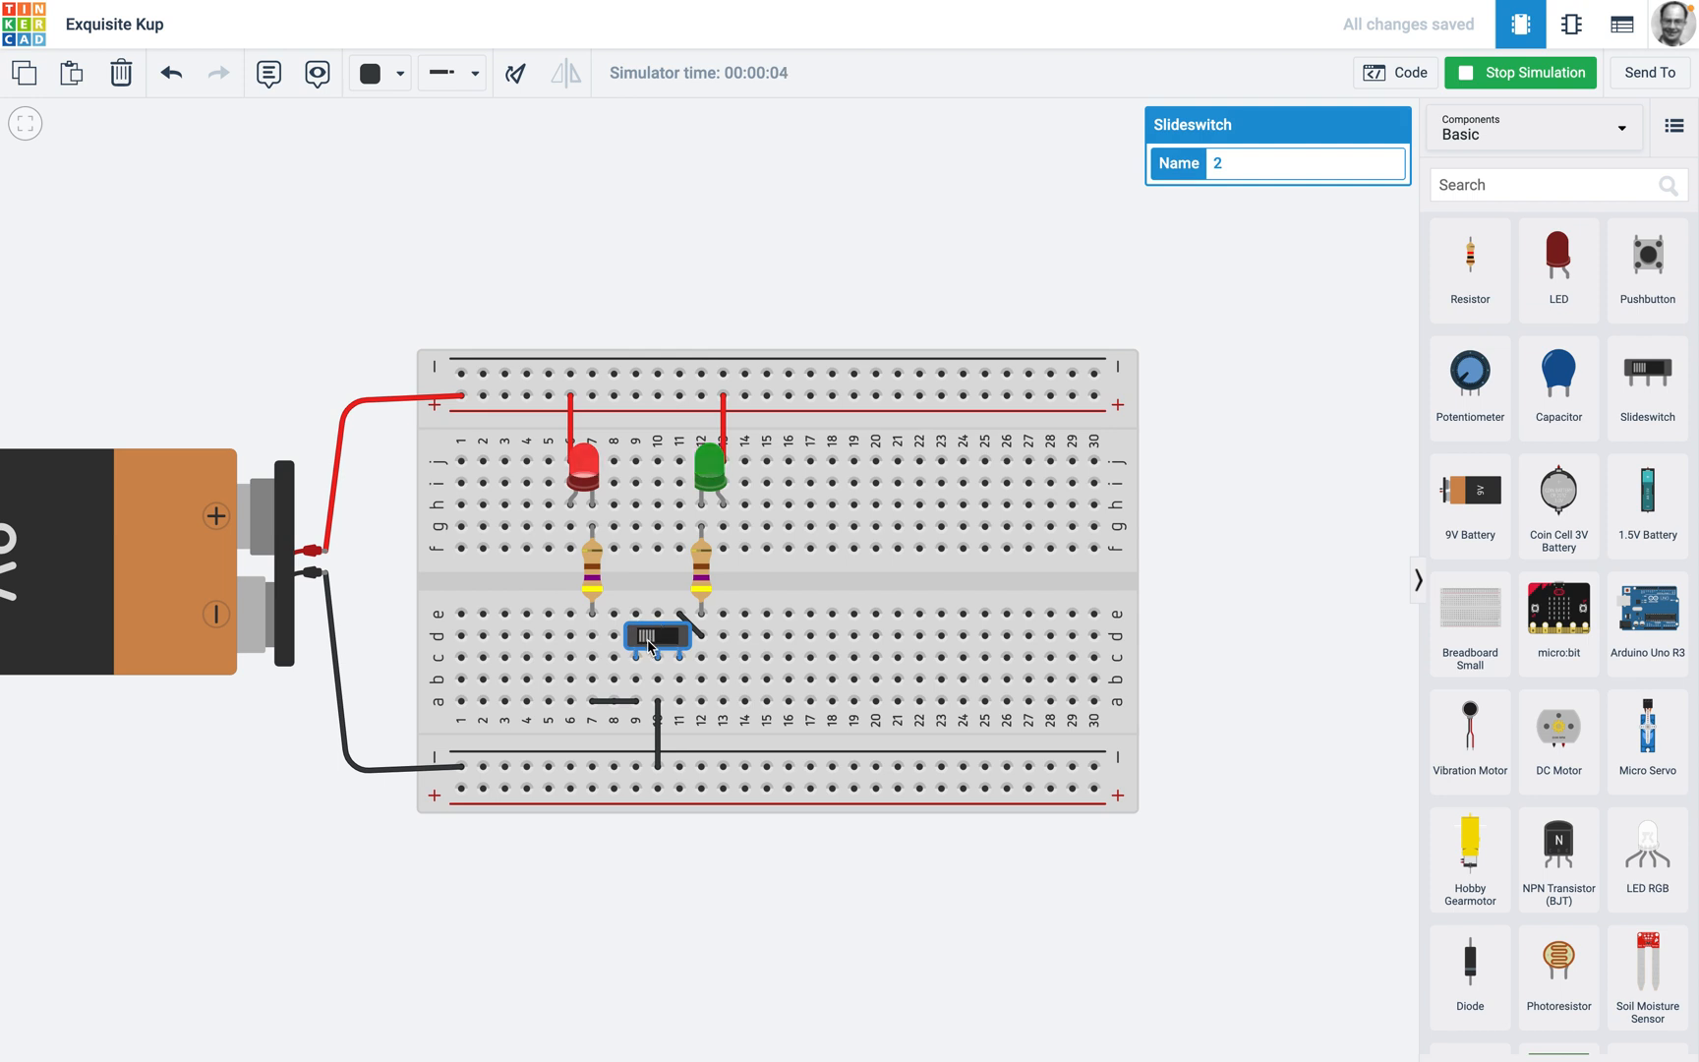
pyautogui.click(1481, 69)
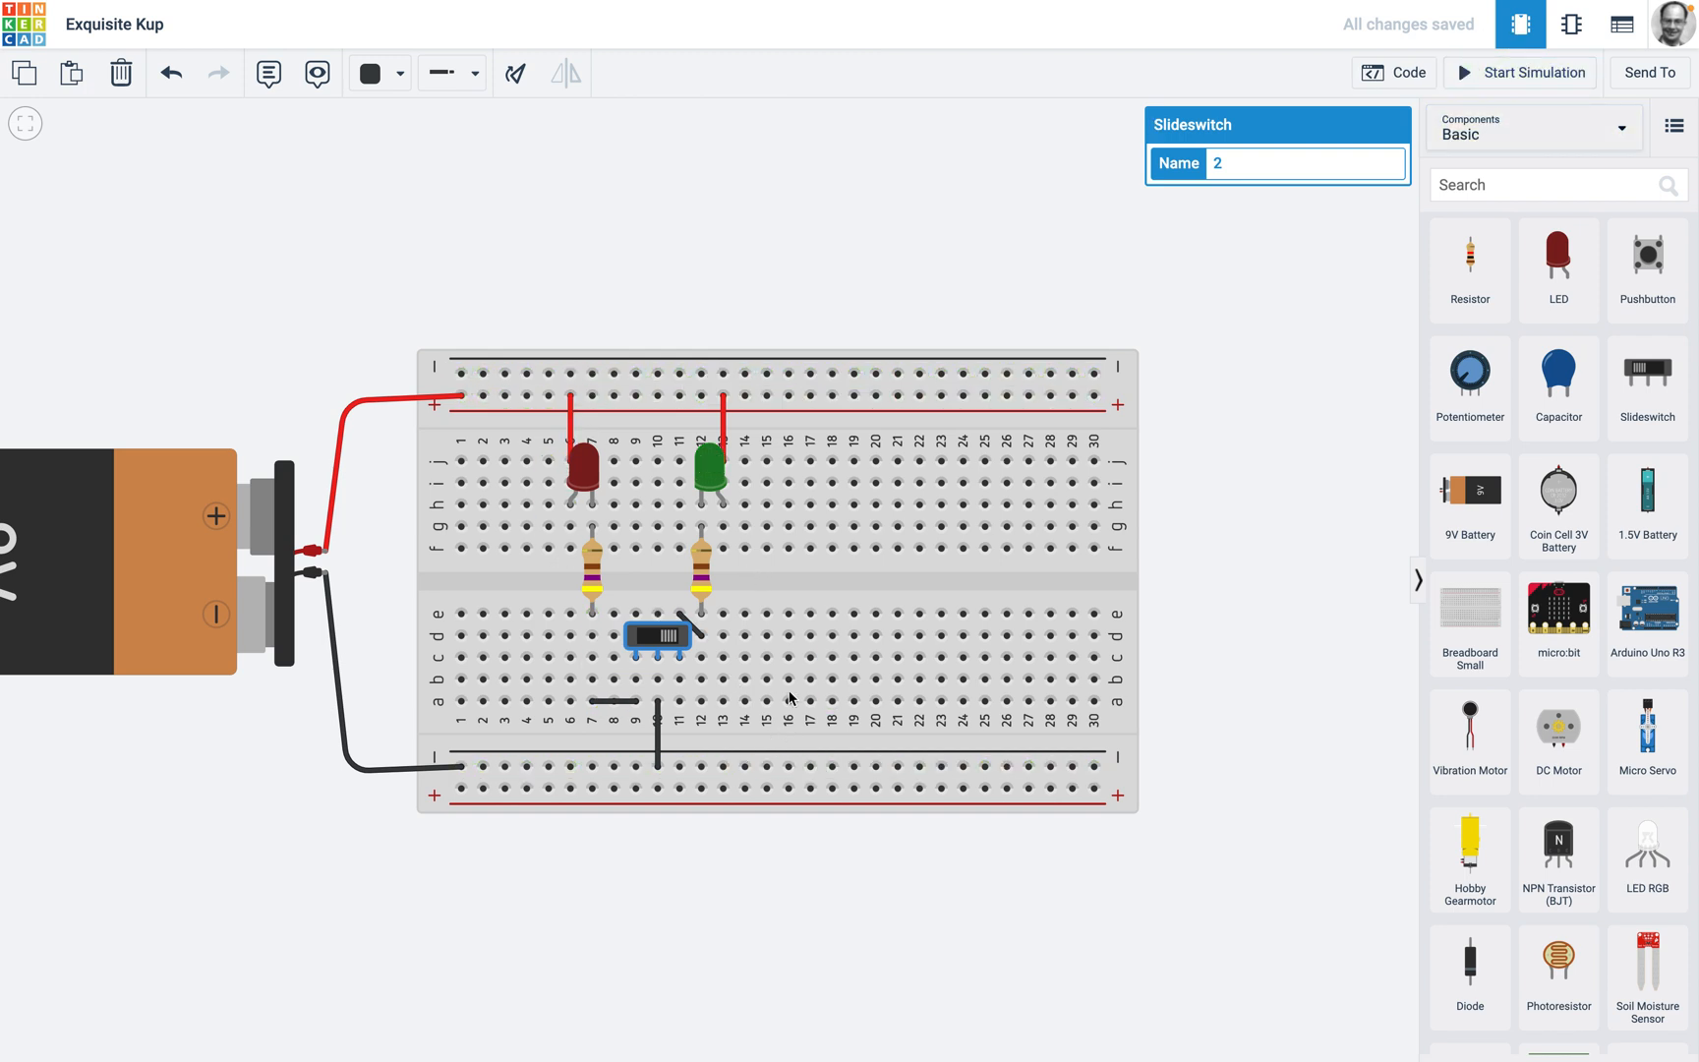
# - Park the column 7 resistor off the breadboard, and mirror the green LED and place it in columns 6 and 7, row f
pyautogui.moveTo(720, 479); pyautogui.dragTo(774, 462)
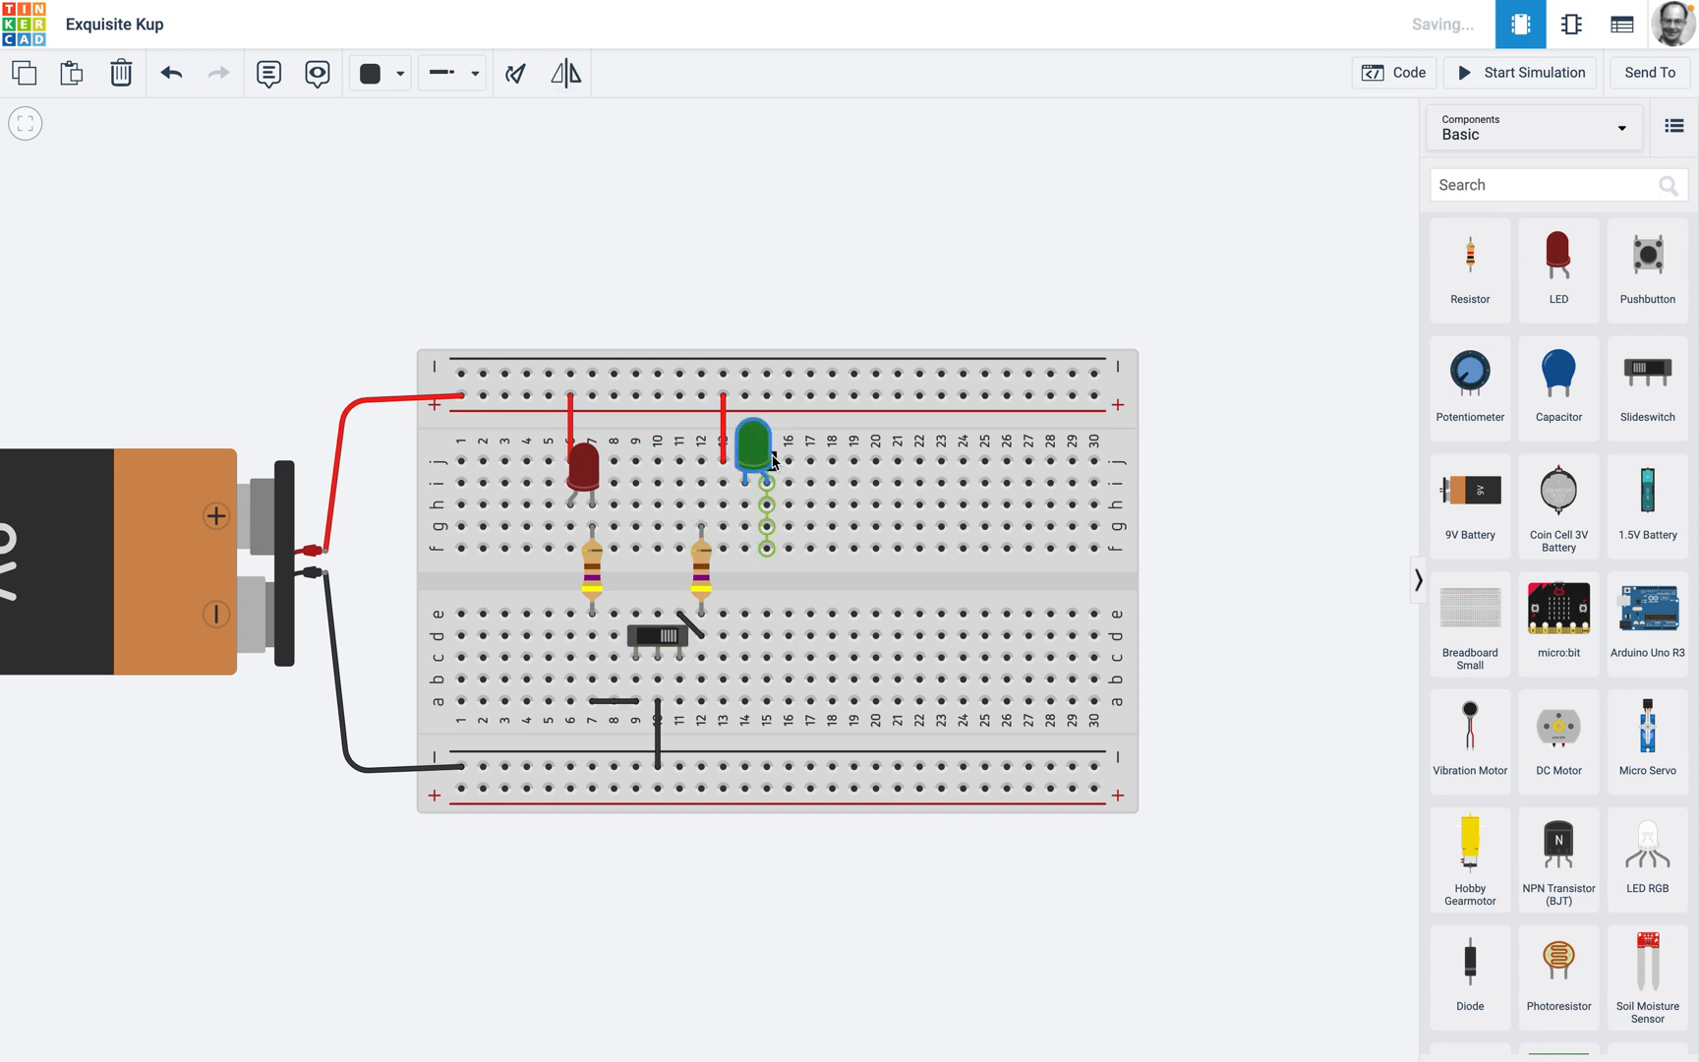
pyautogui.click(731, 580)
pyautogui.moveTo(596, 581); pyautogui.dragTo(876, 266)
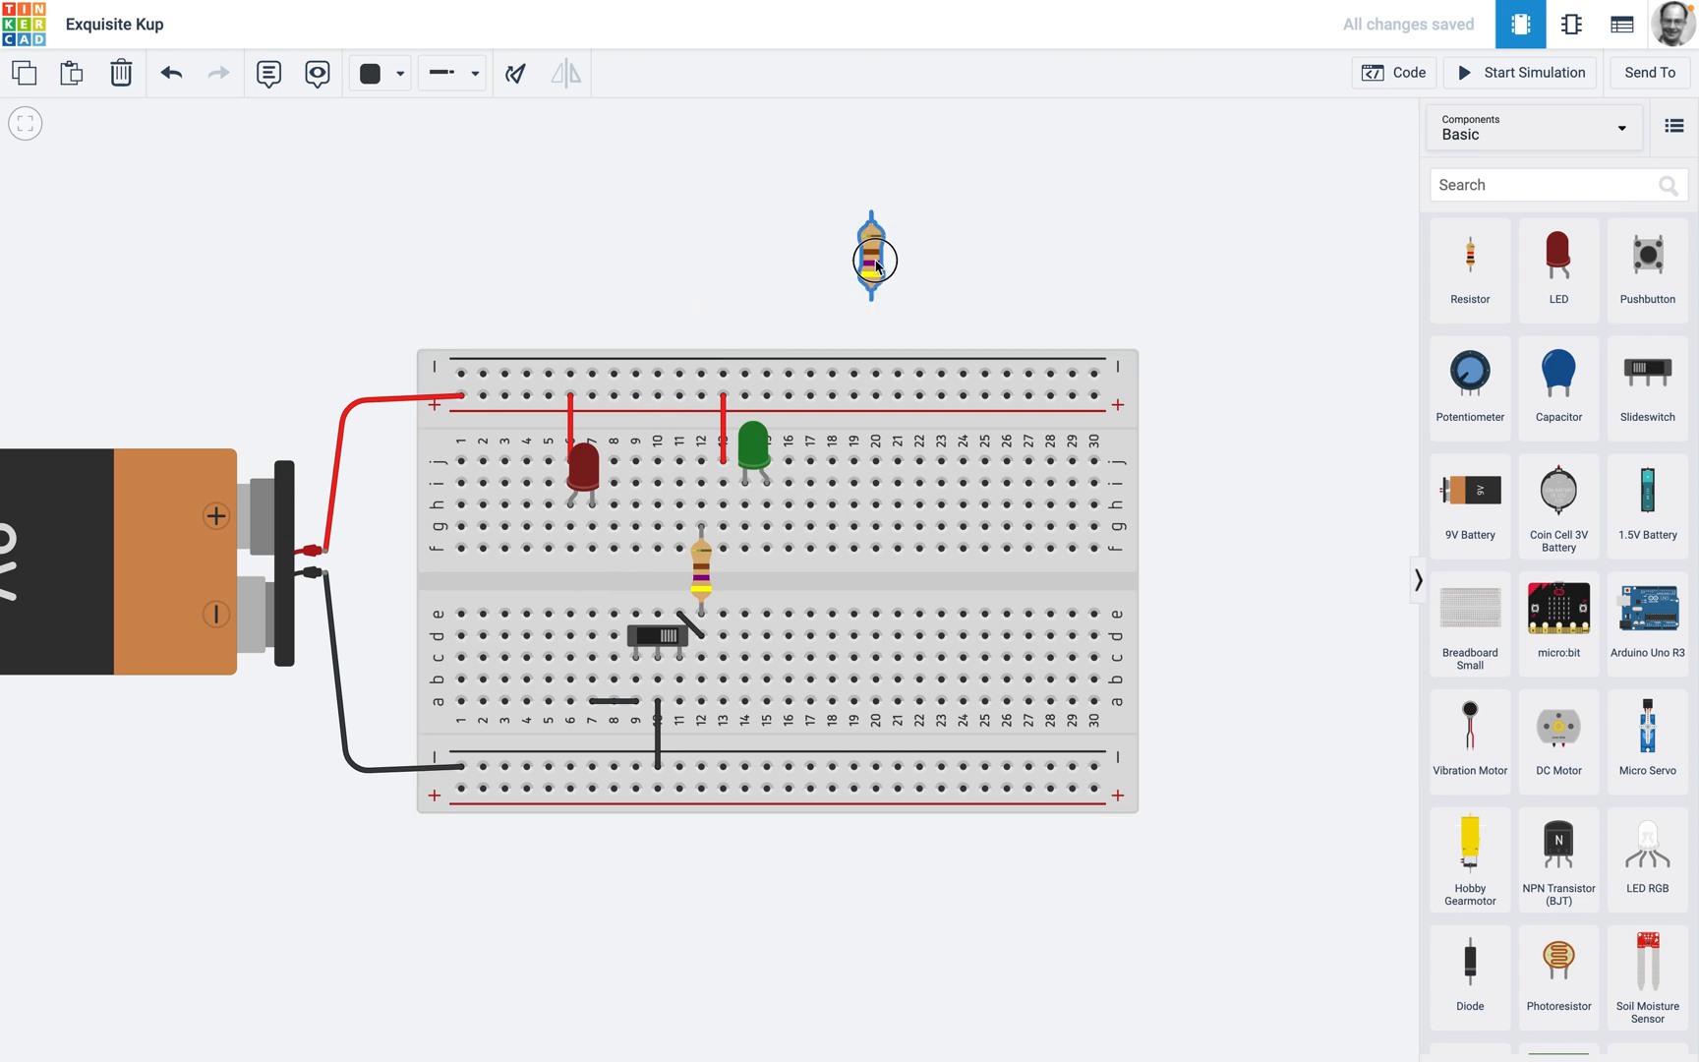
pyautogui.click(756, 440)
pyautogui.click(564, 74)
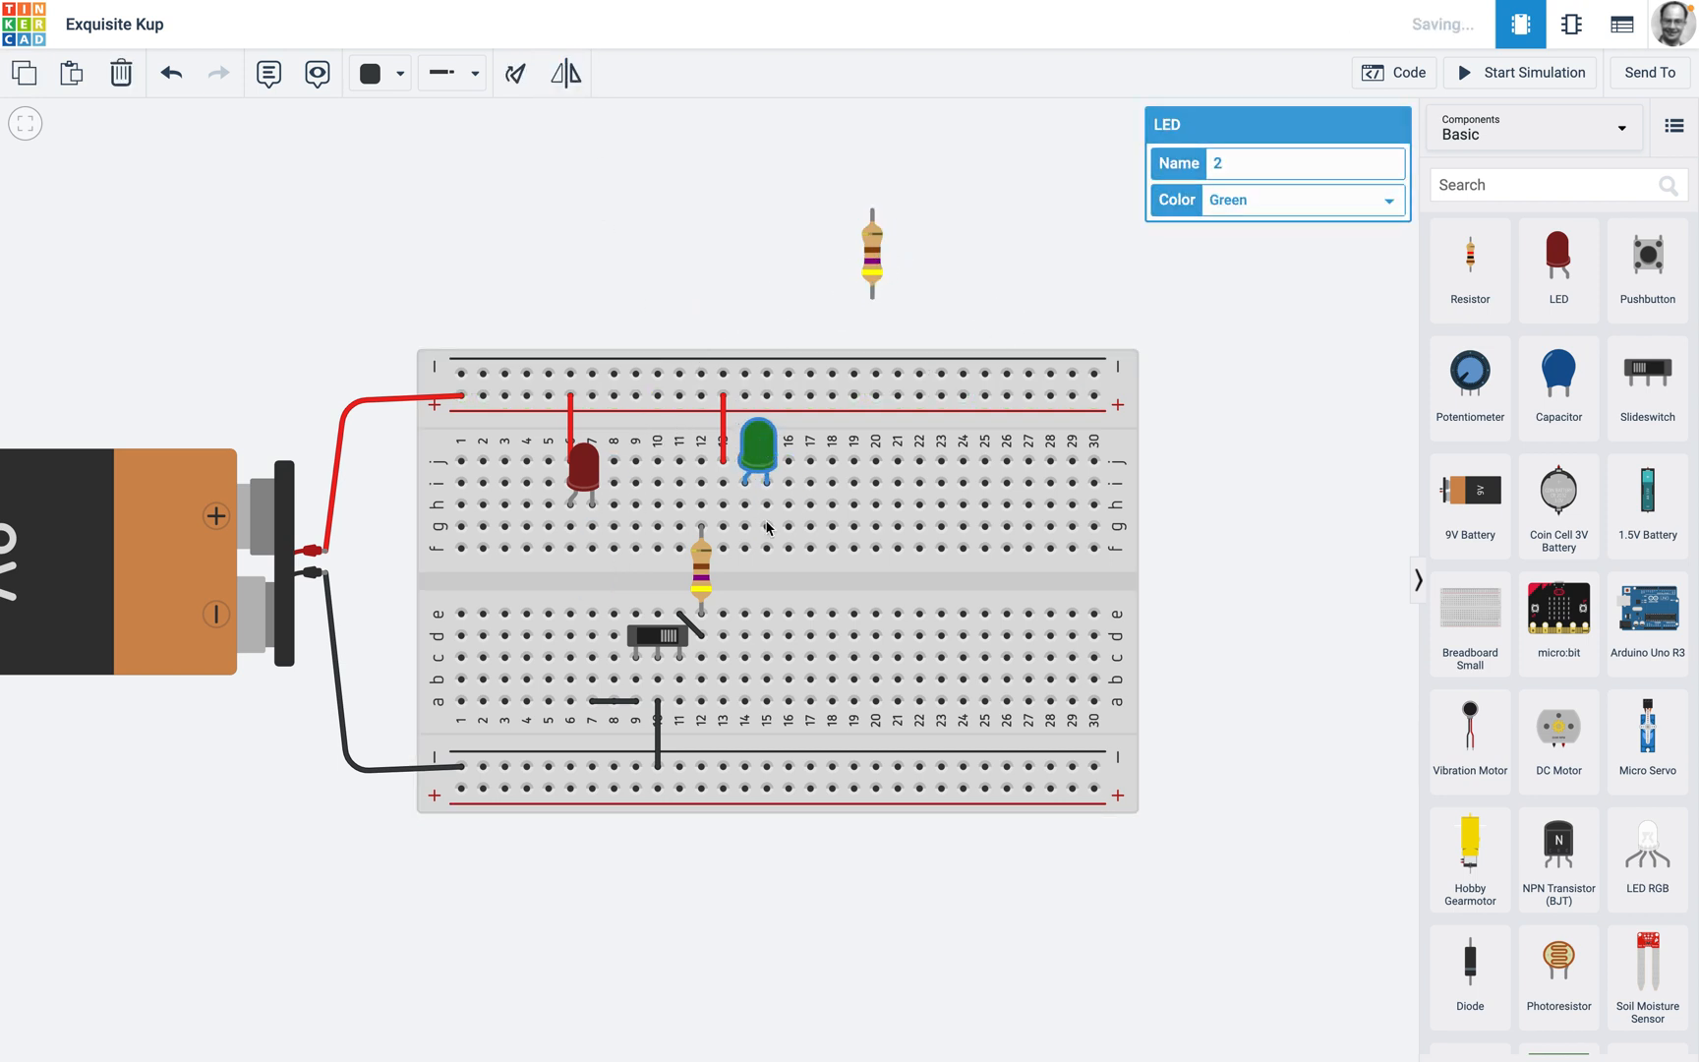
pyautogui.moveTo(765, 433); pyautogui.dragTo(590, 509)
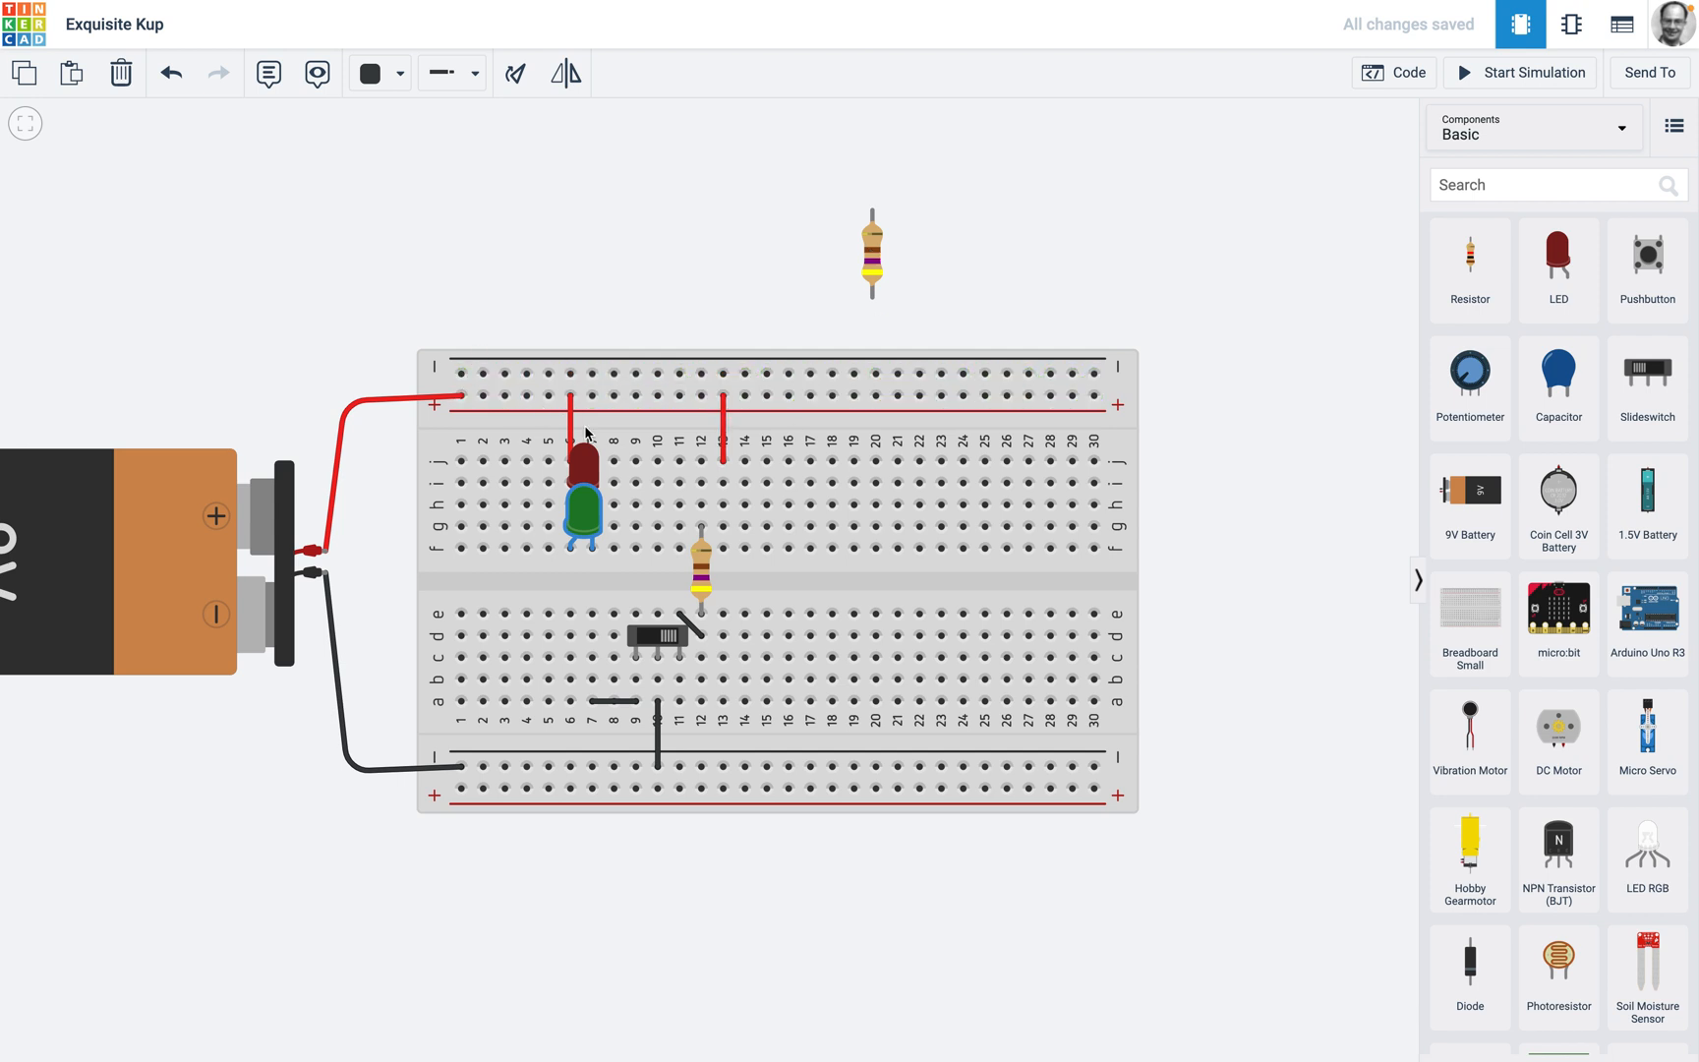
# - Add a black wire from column 7 to column 9 along row j, and place the red LED in columns 6 and 7, row i
pyautogui.click(569, 400)
pyautogui.moveTo(595, 470); pyautogui.dragTo(558, 477)
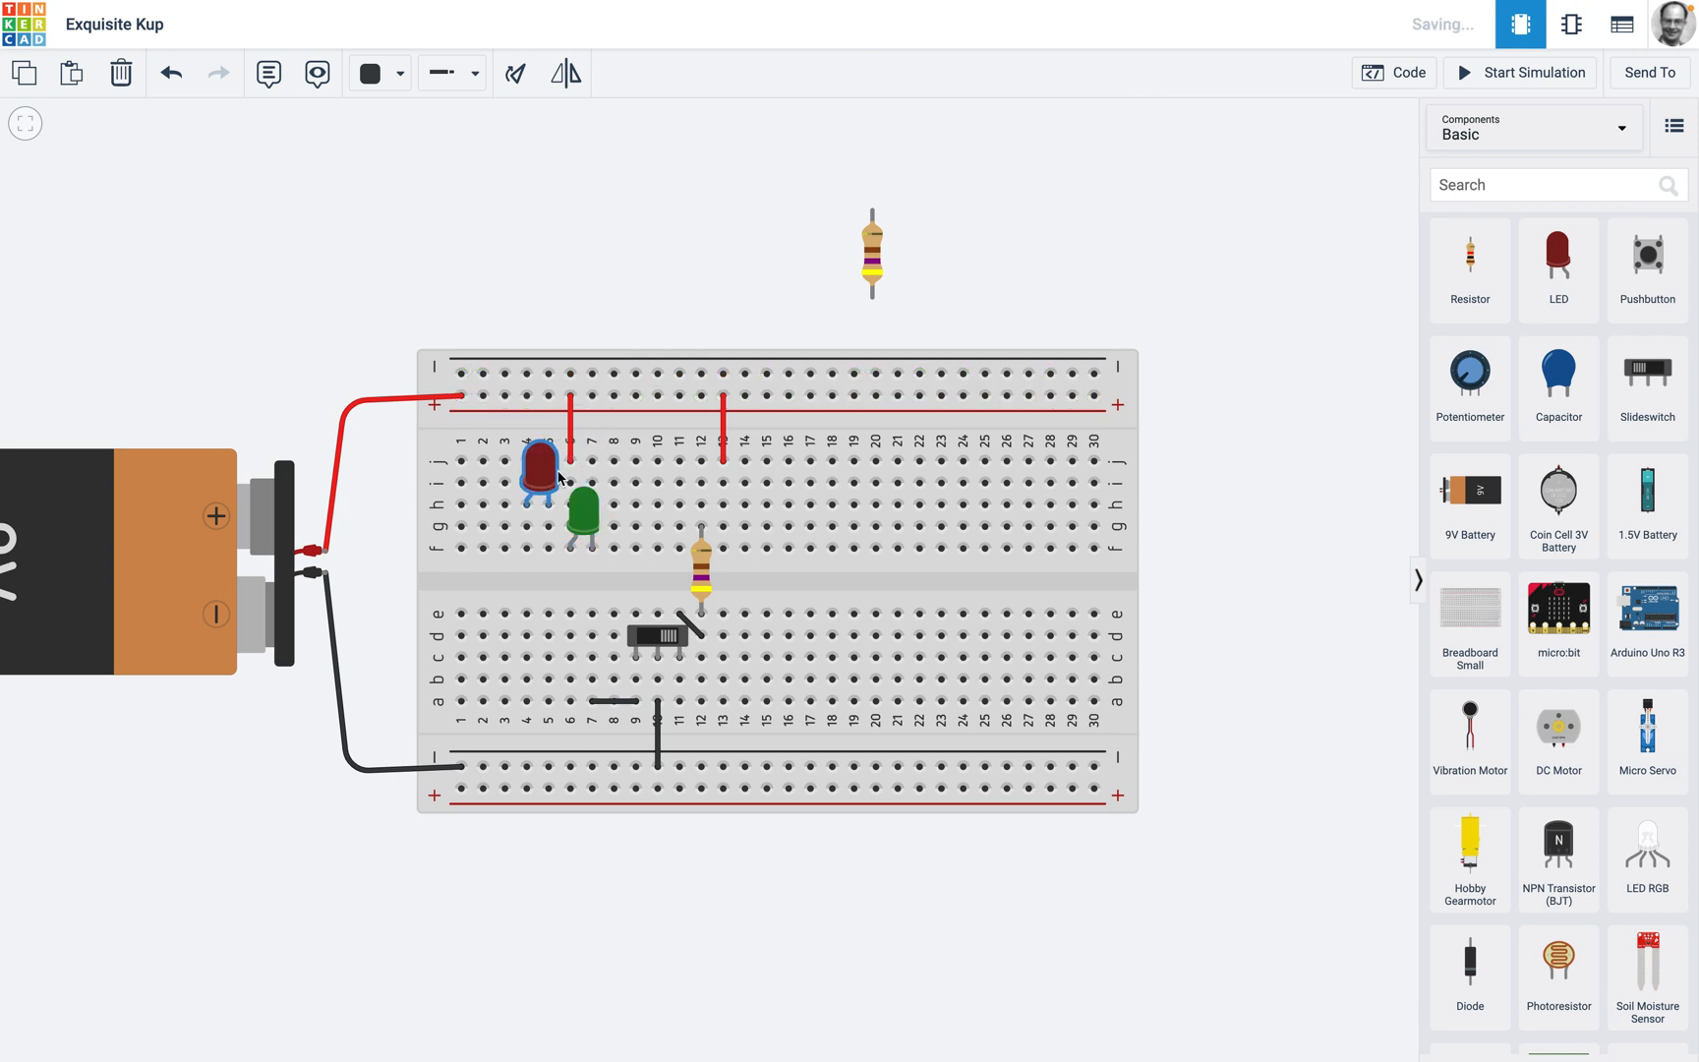
pyautogui.click(593, 461)
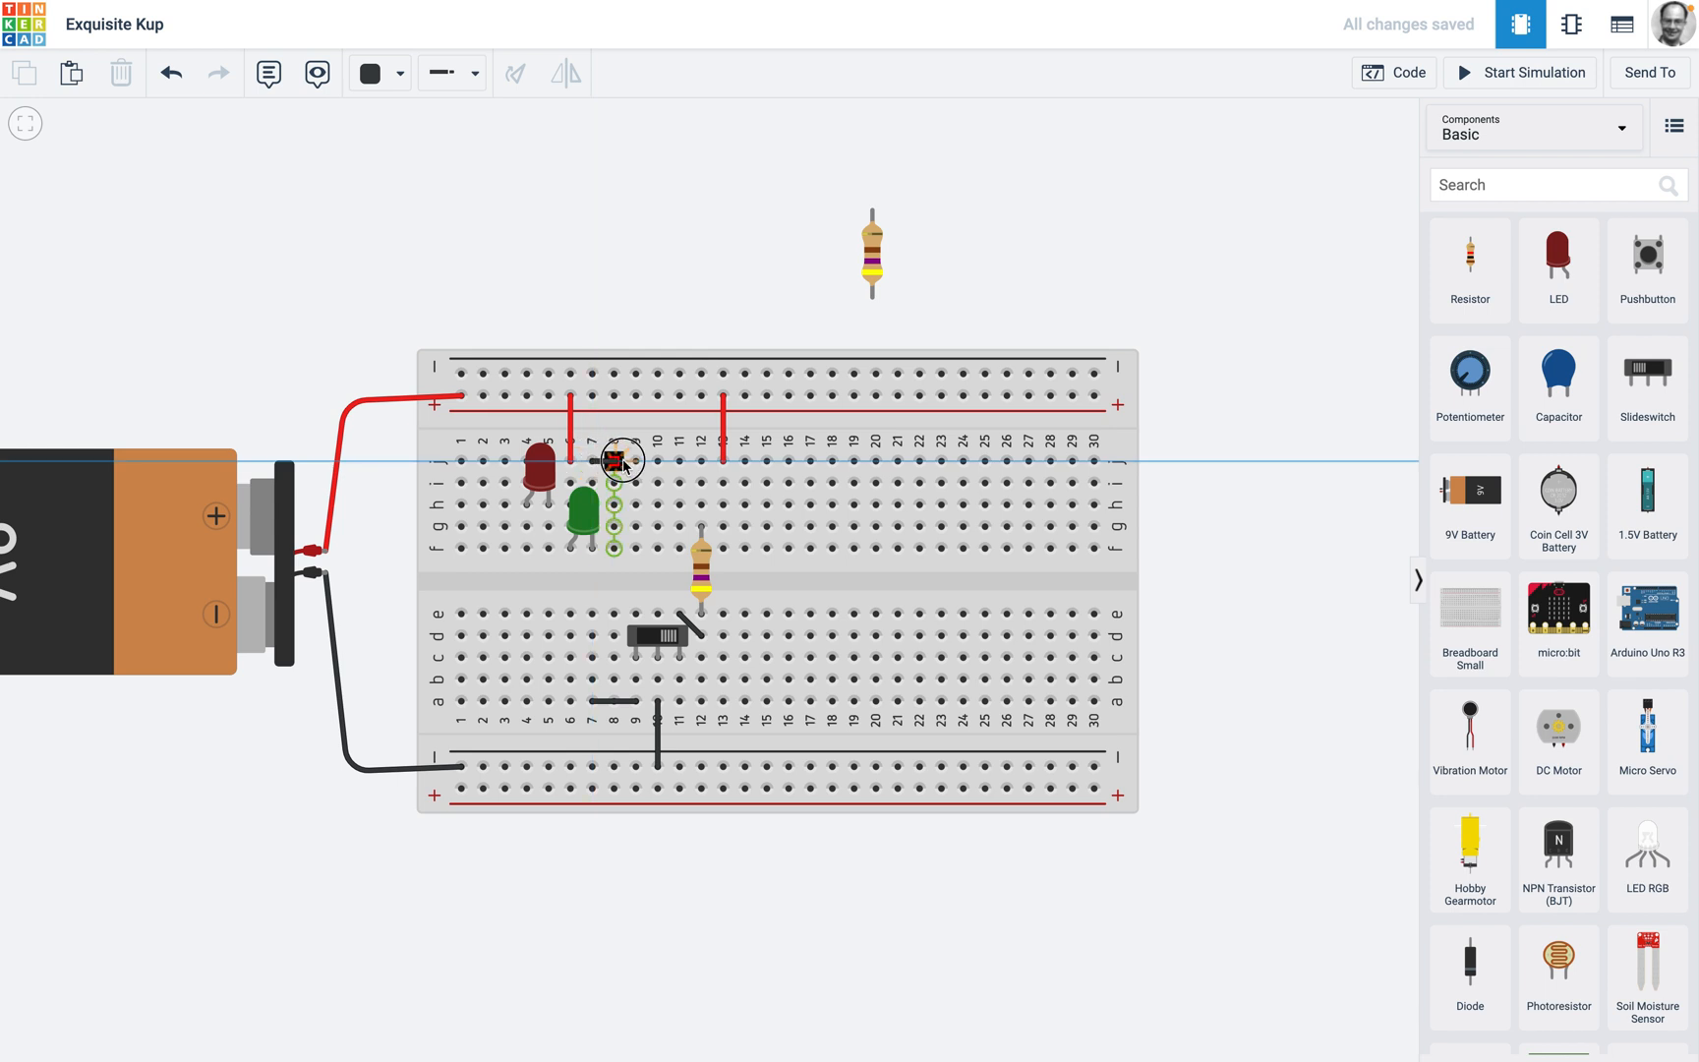
pyautogui.click(636, 461)
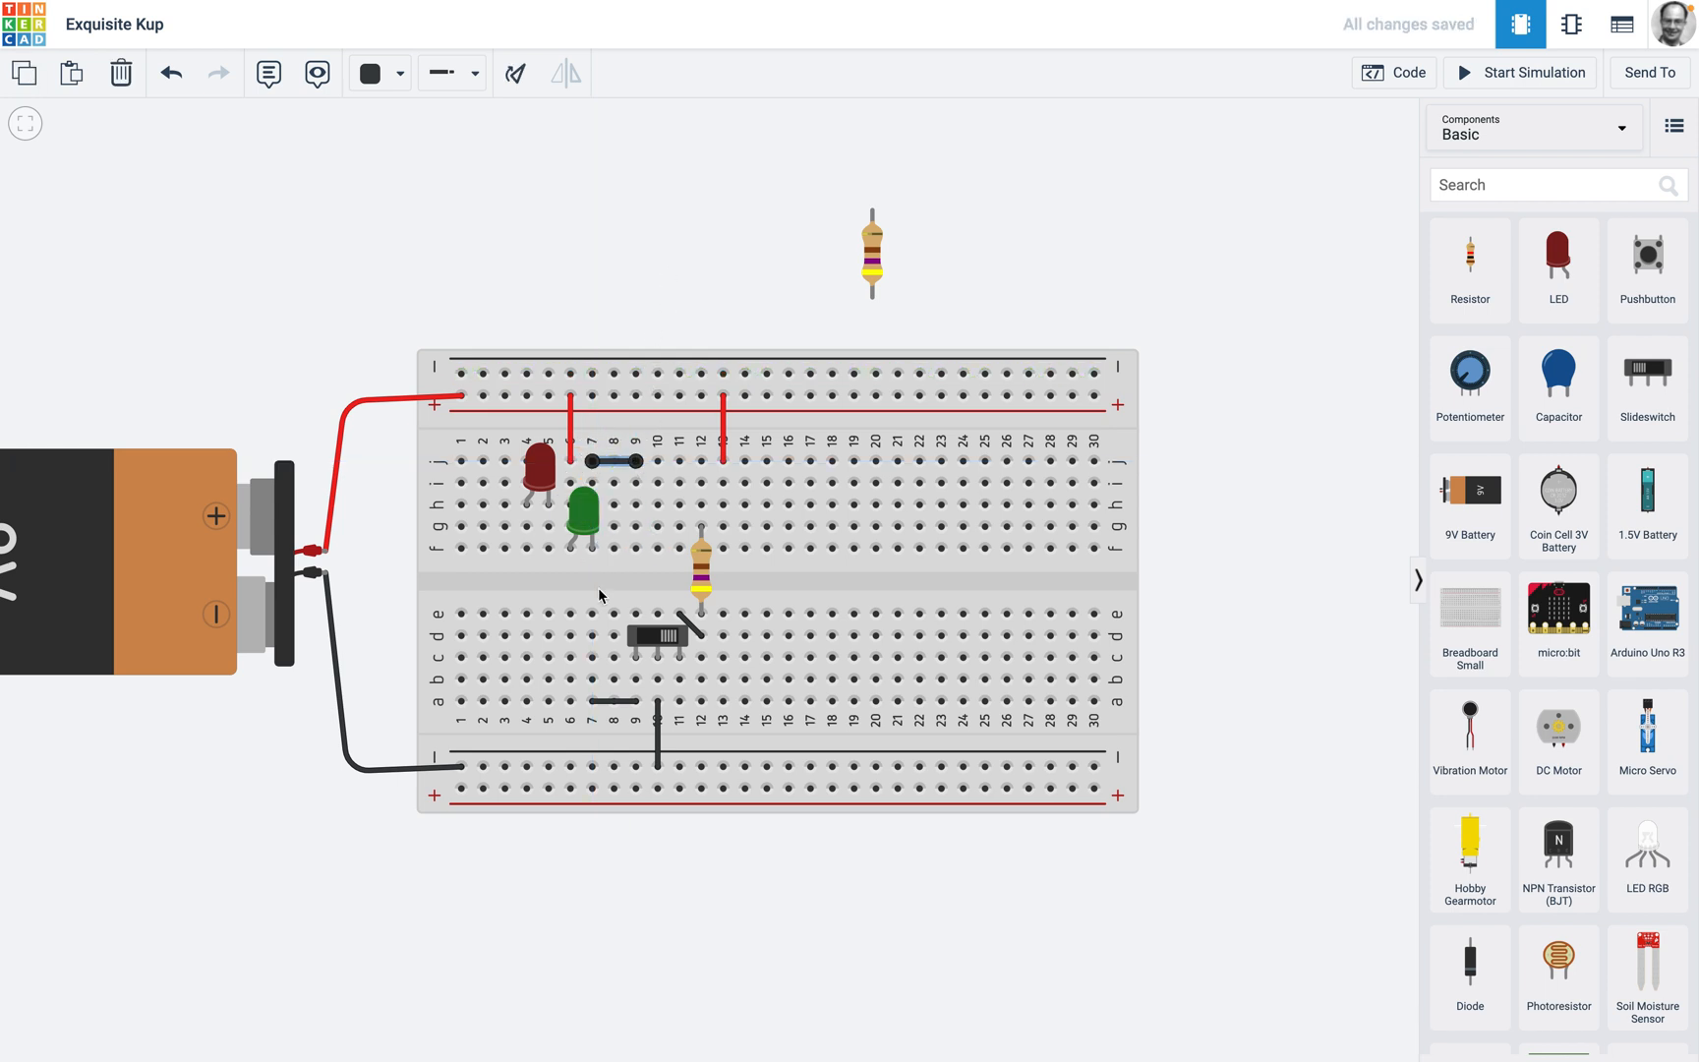
pyautogui.click(539, 464)
pyautogui.moveTo(540, 464); pyautogui.dragTo(585, 444)
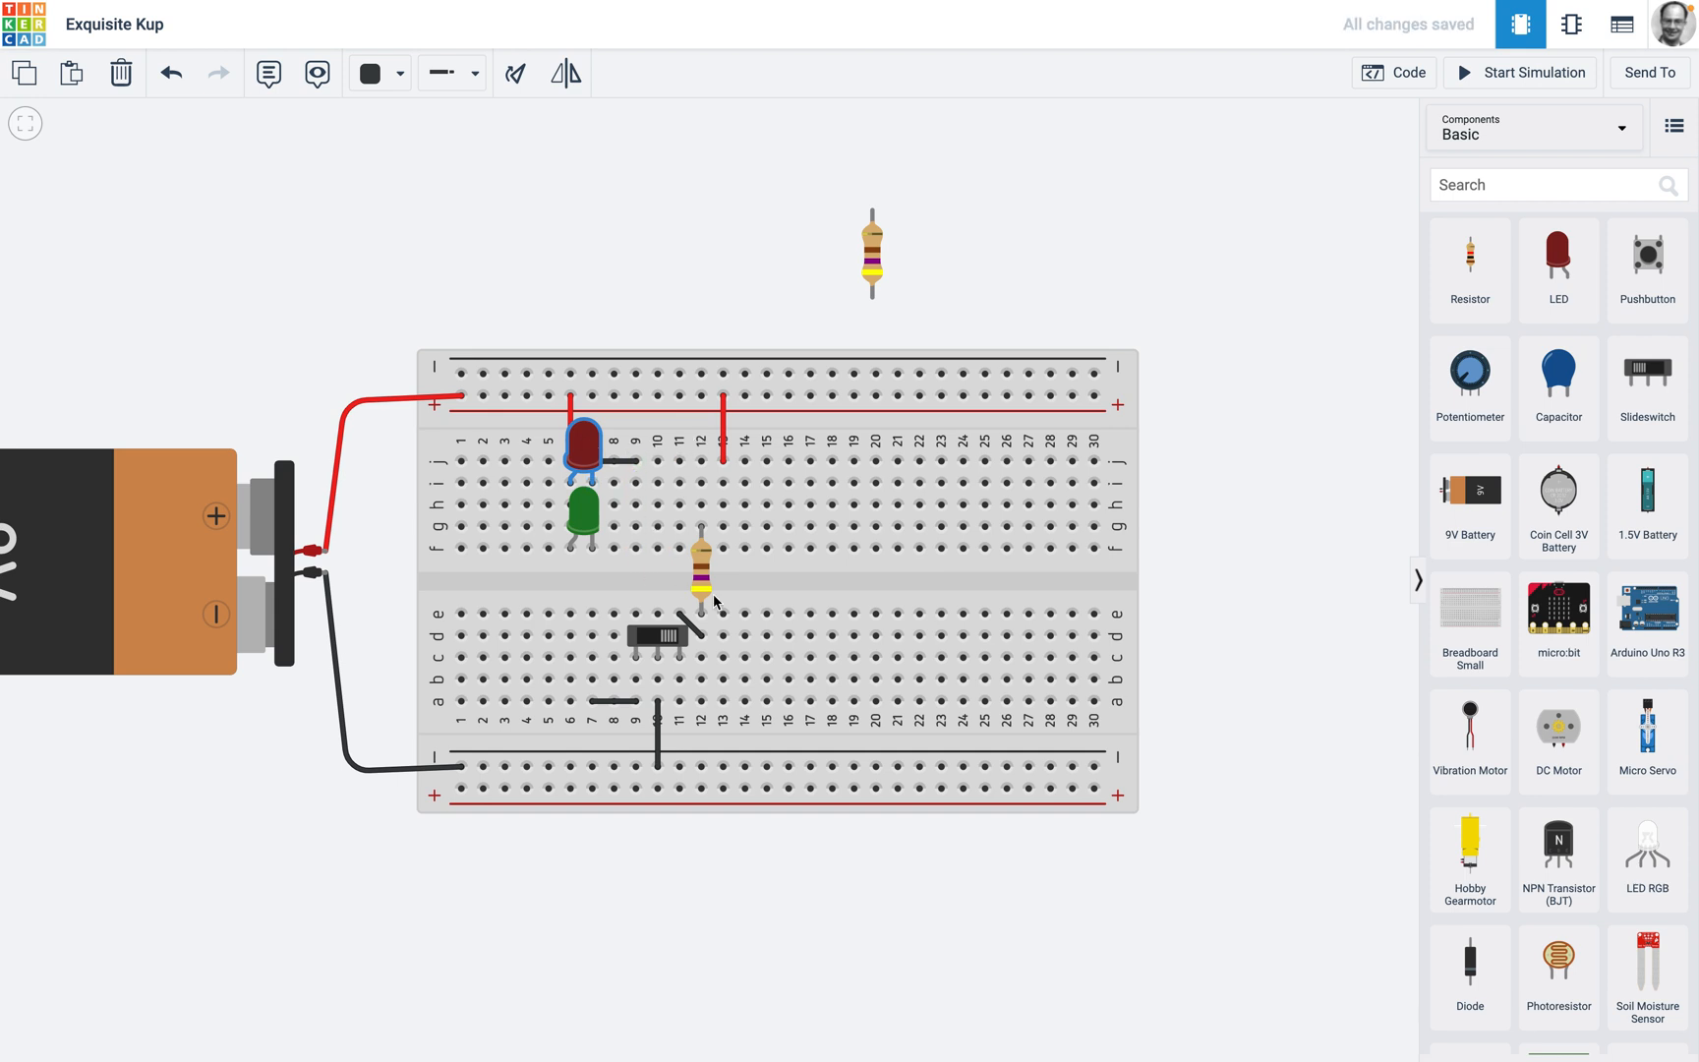
# - Move the parked resistor to column 9, rows g to e, and delete the column 12 resistor, the column 13 red wire and the diagonal black wire
pyautogui.moveTo(872, 239); pyautogui.dragTo(634, 562)
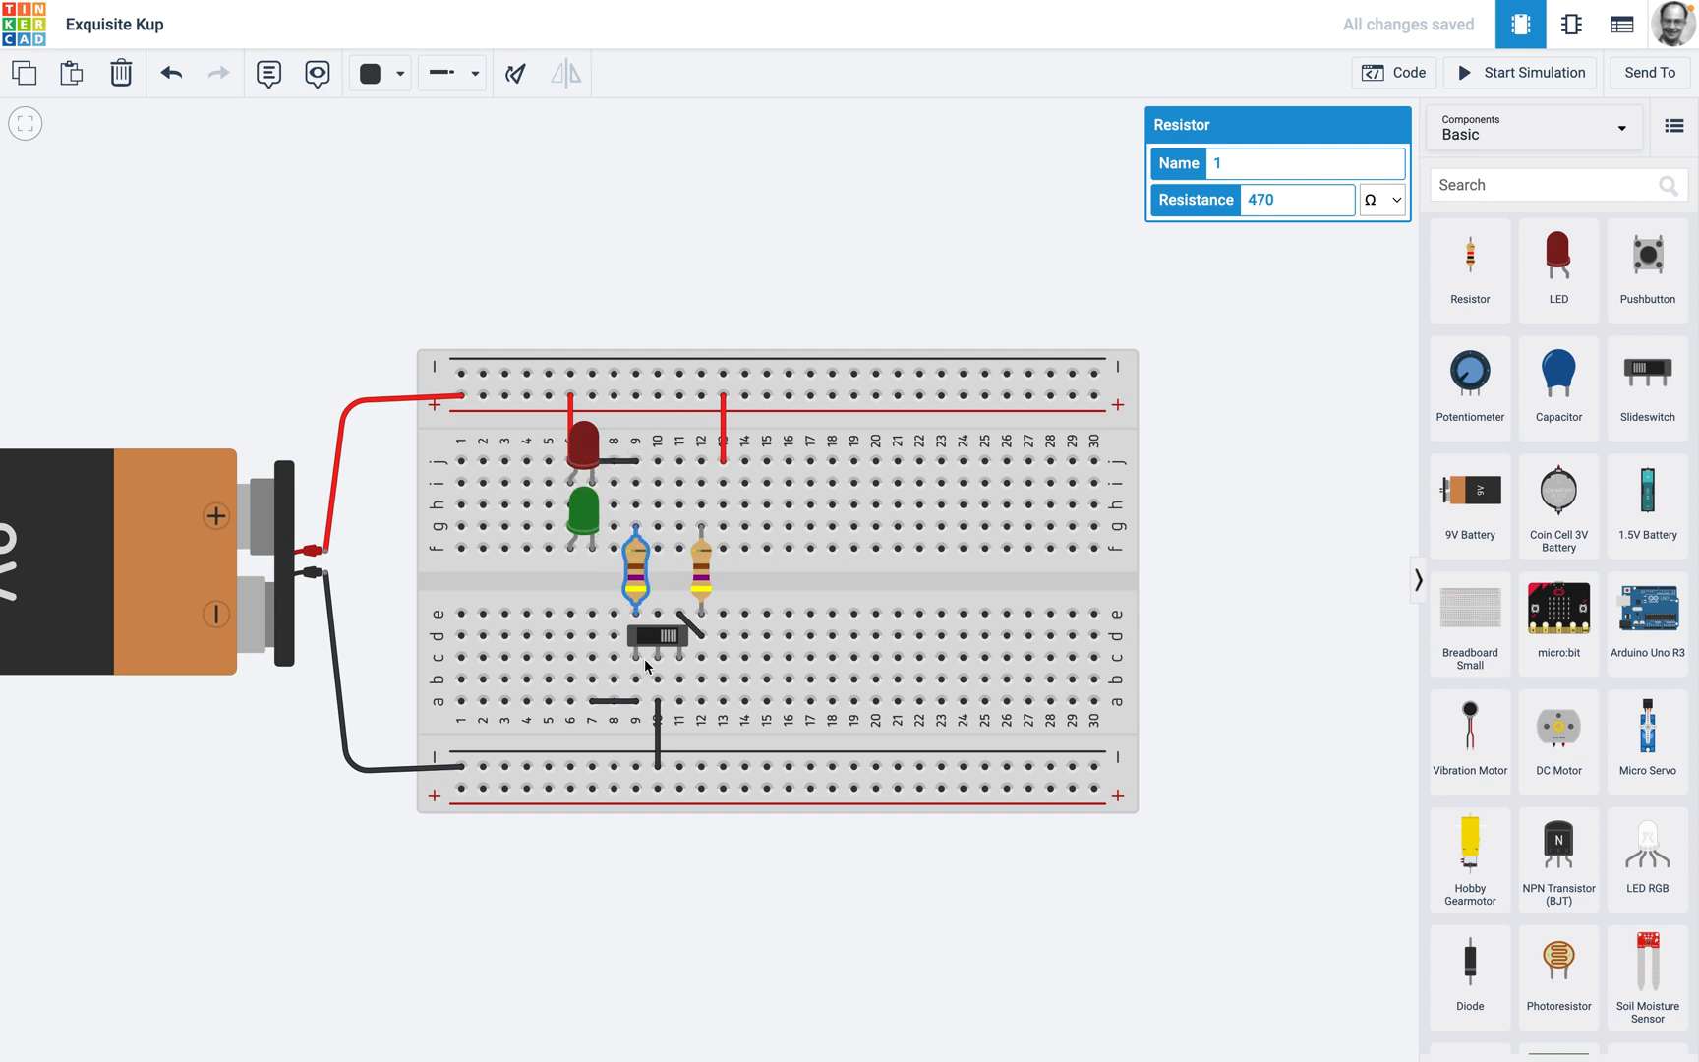
pyautogui.click(706, 572)
pyautogui.press('Delete')
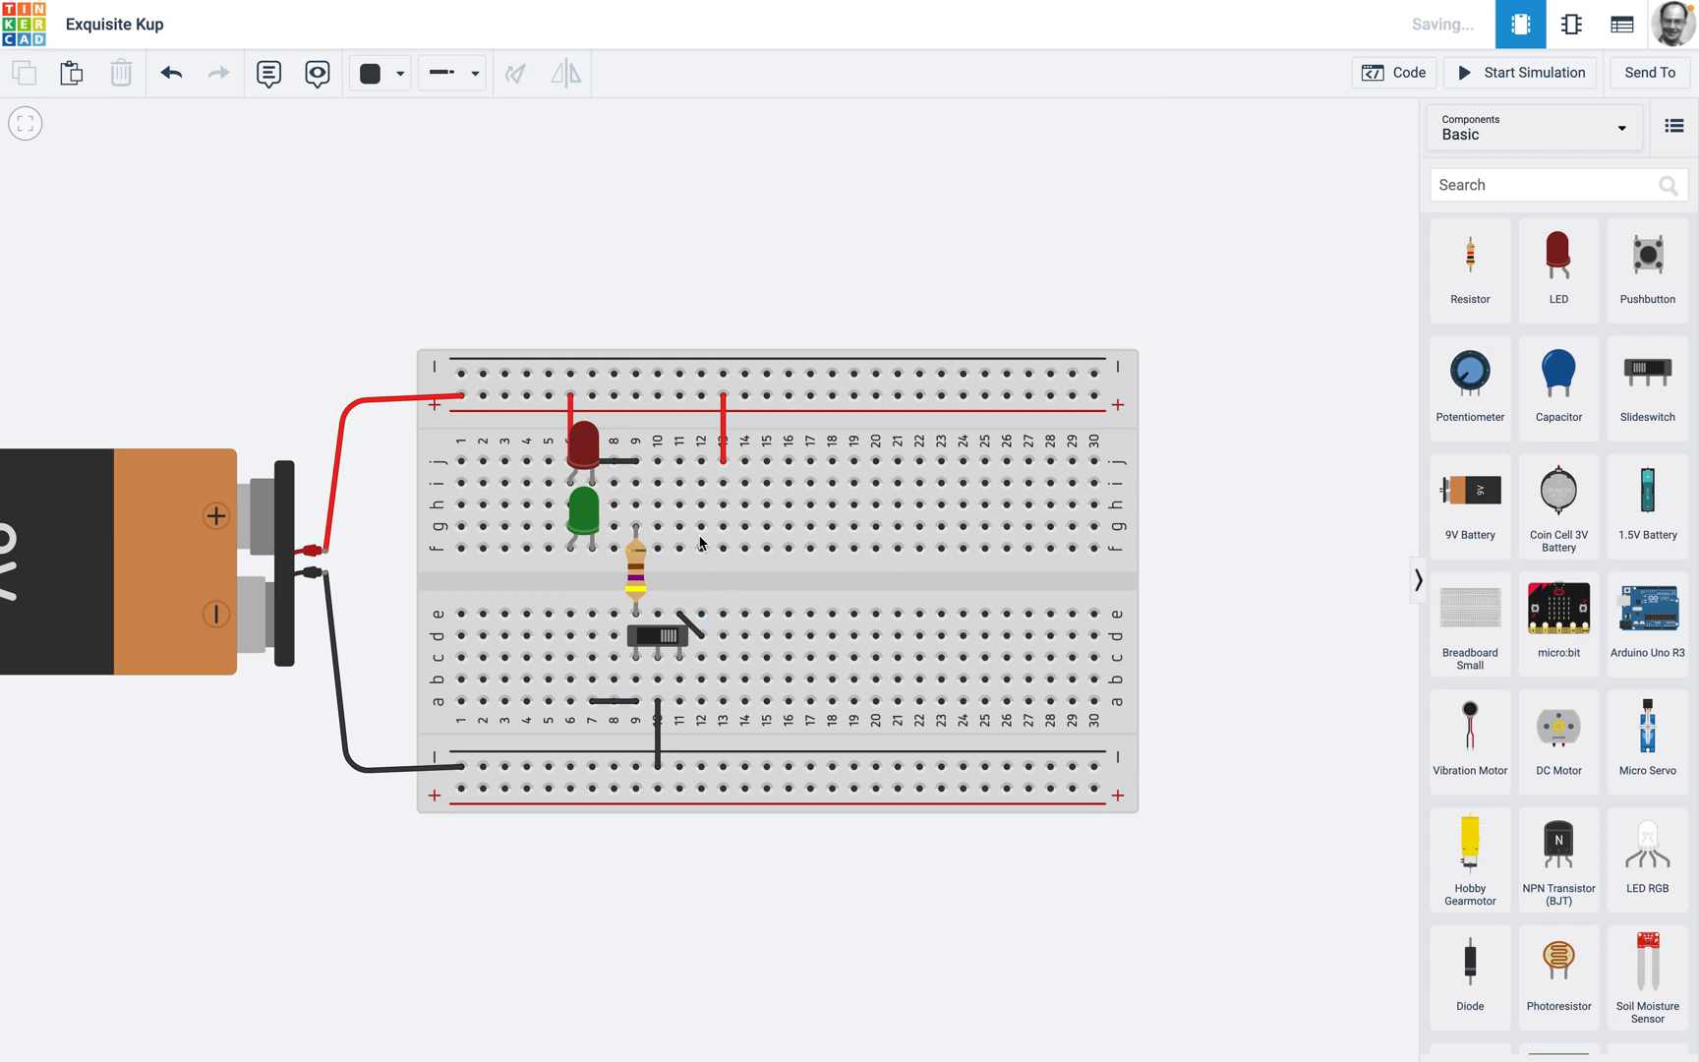
pyautogui.click(722, 441)
pyautogui.press('Delete')
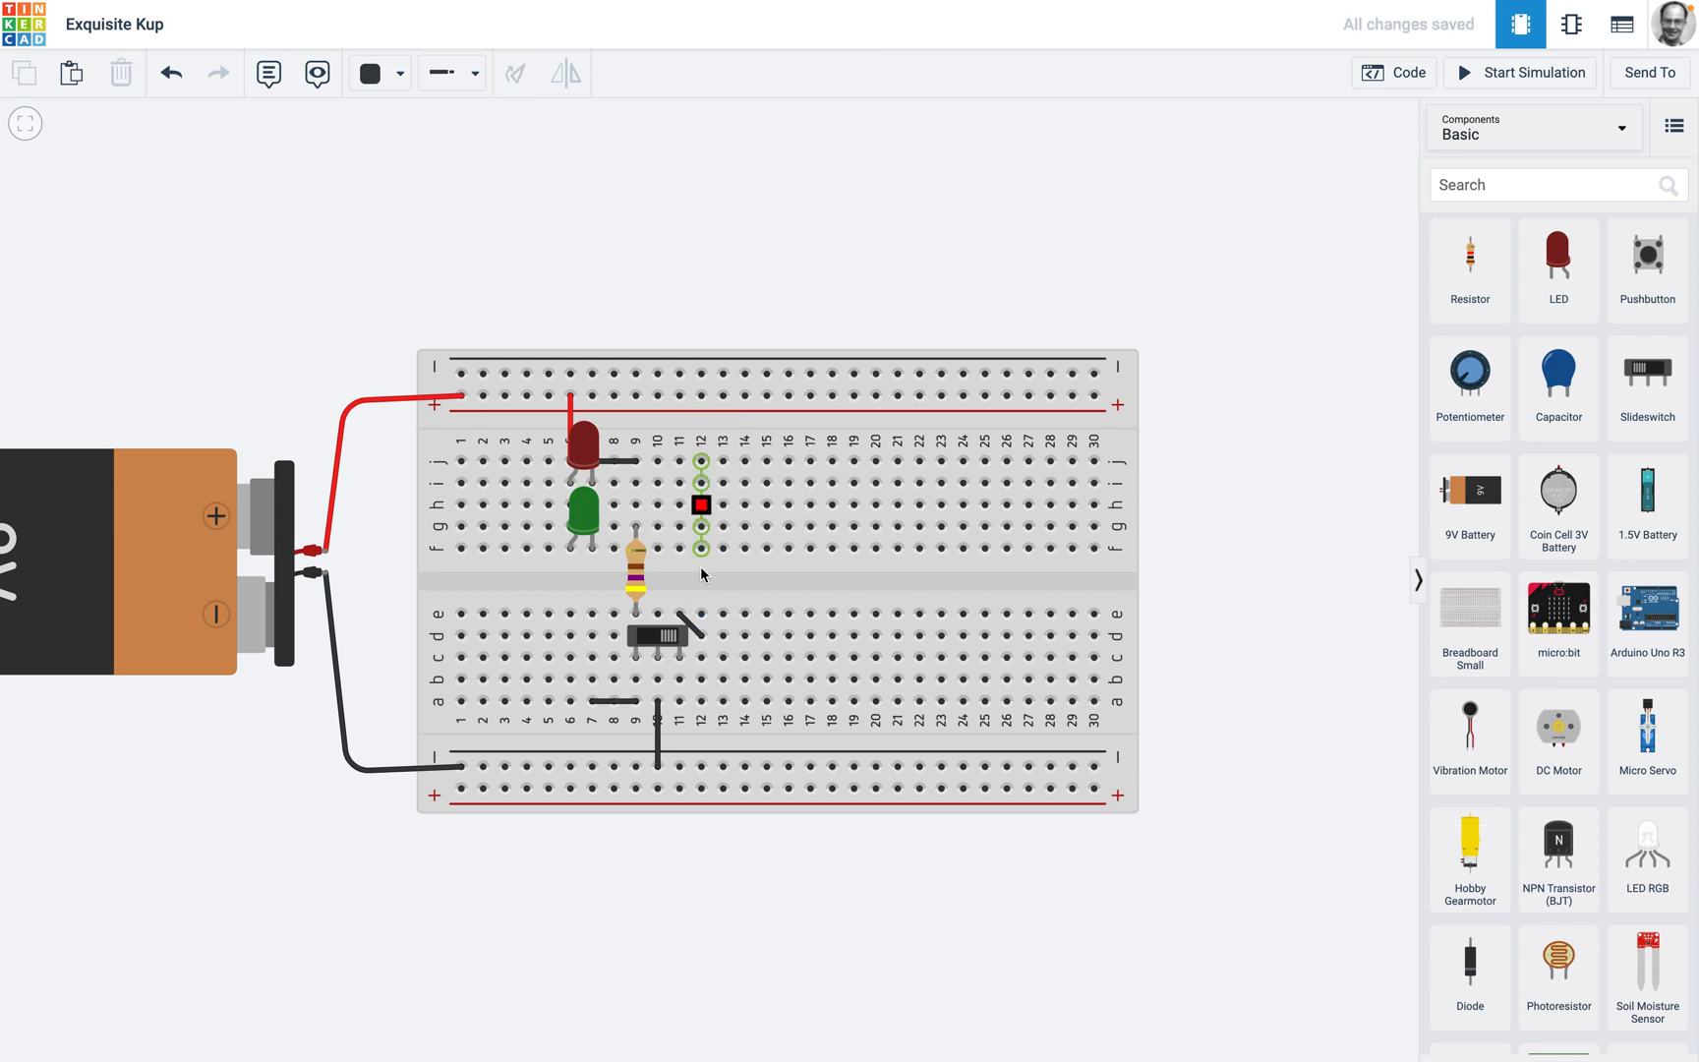
pyautogui.click(694, 627)
pyautogui.press('Delete')
# - Run a brief simulation and toggle the slideswitch to test both LEDs sharing one resistor
pyautogui.click(1534, 74)
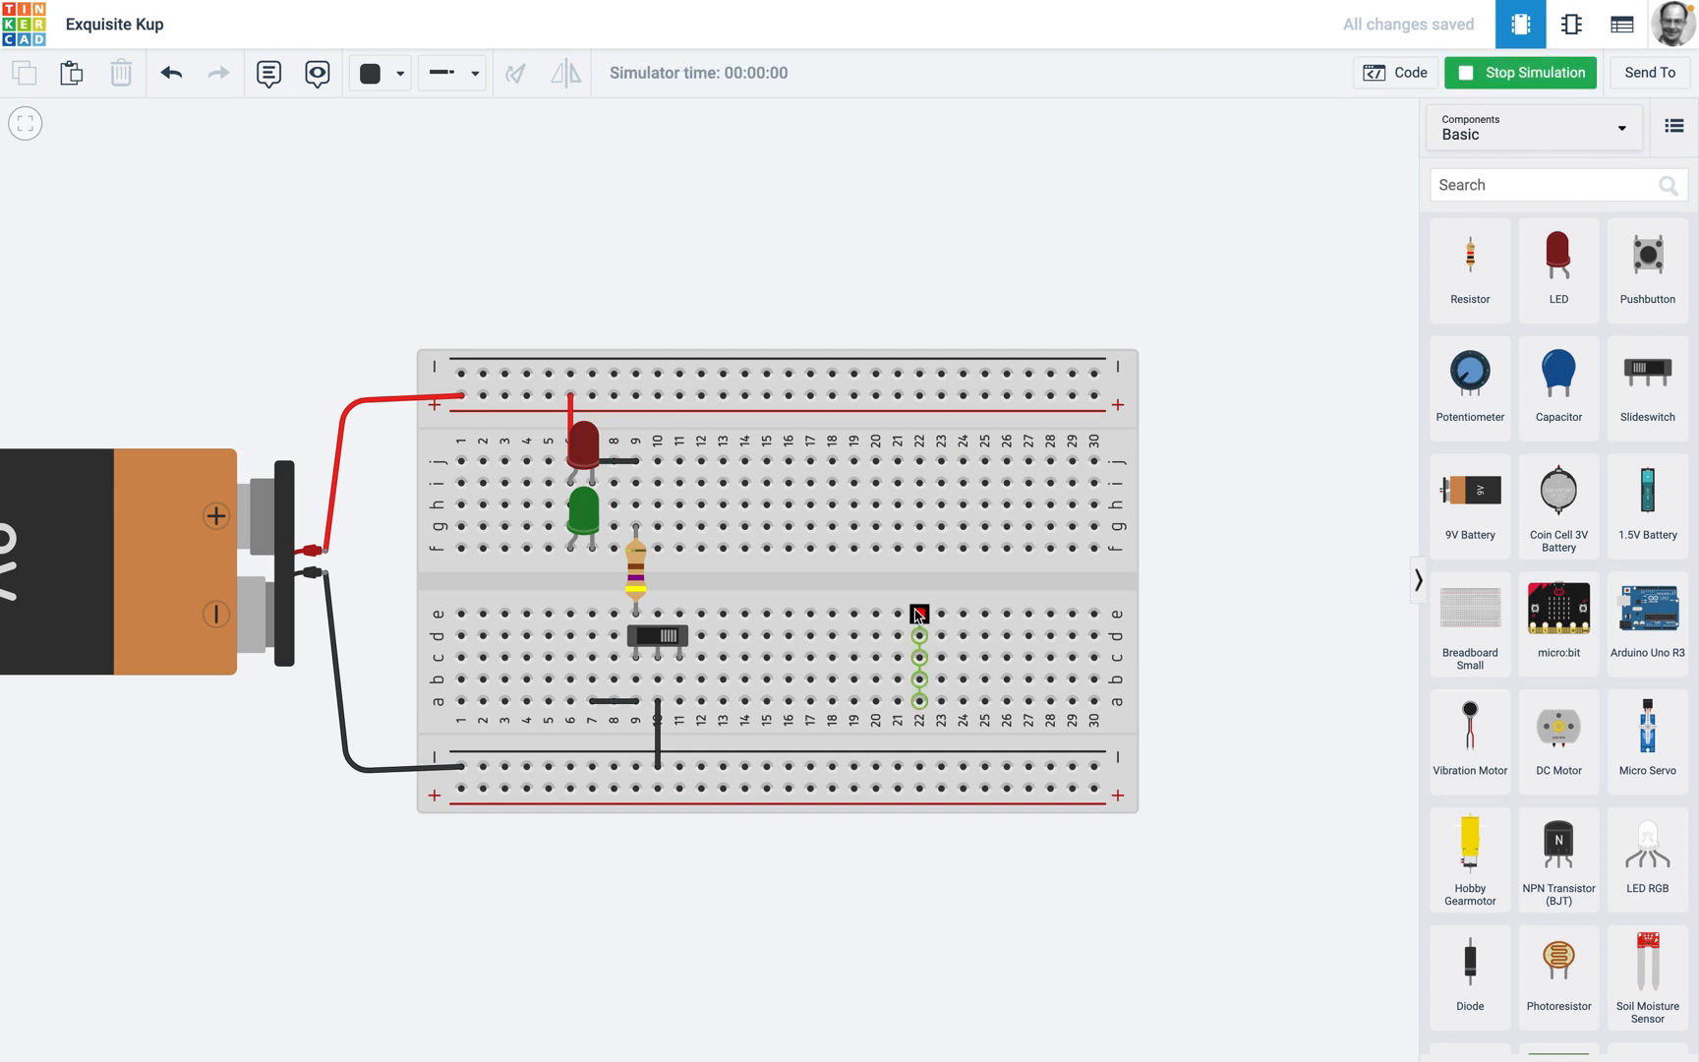
pyautogui.click(667, 641)
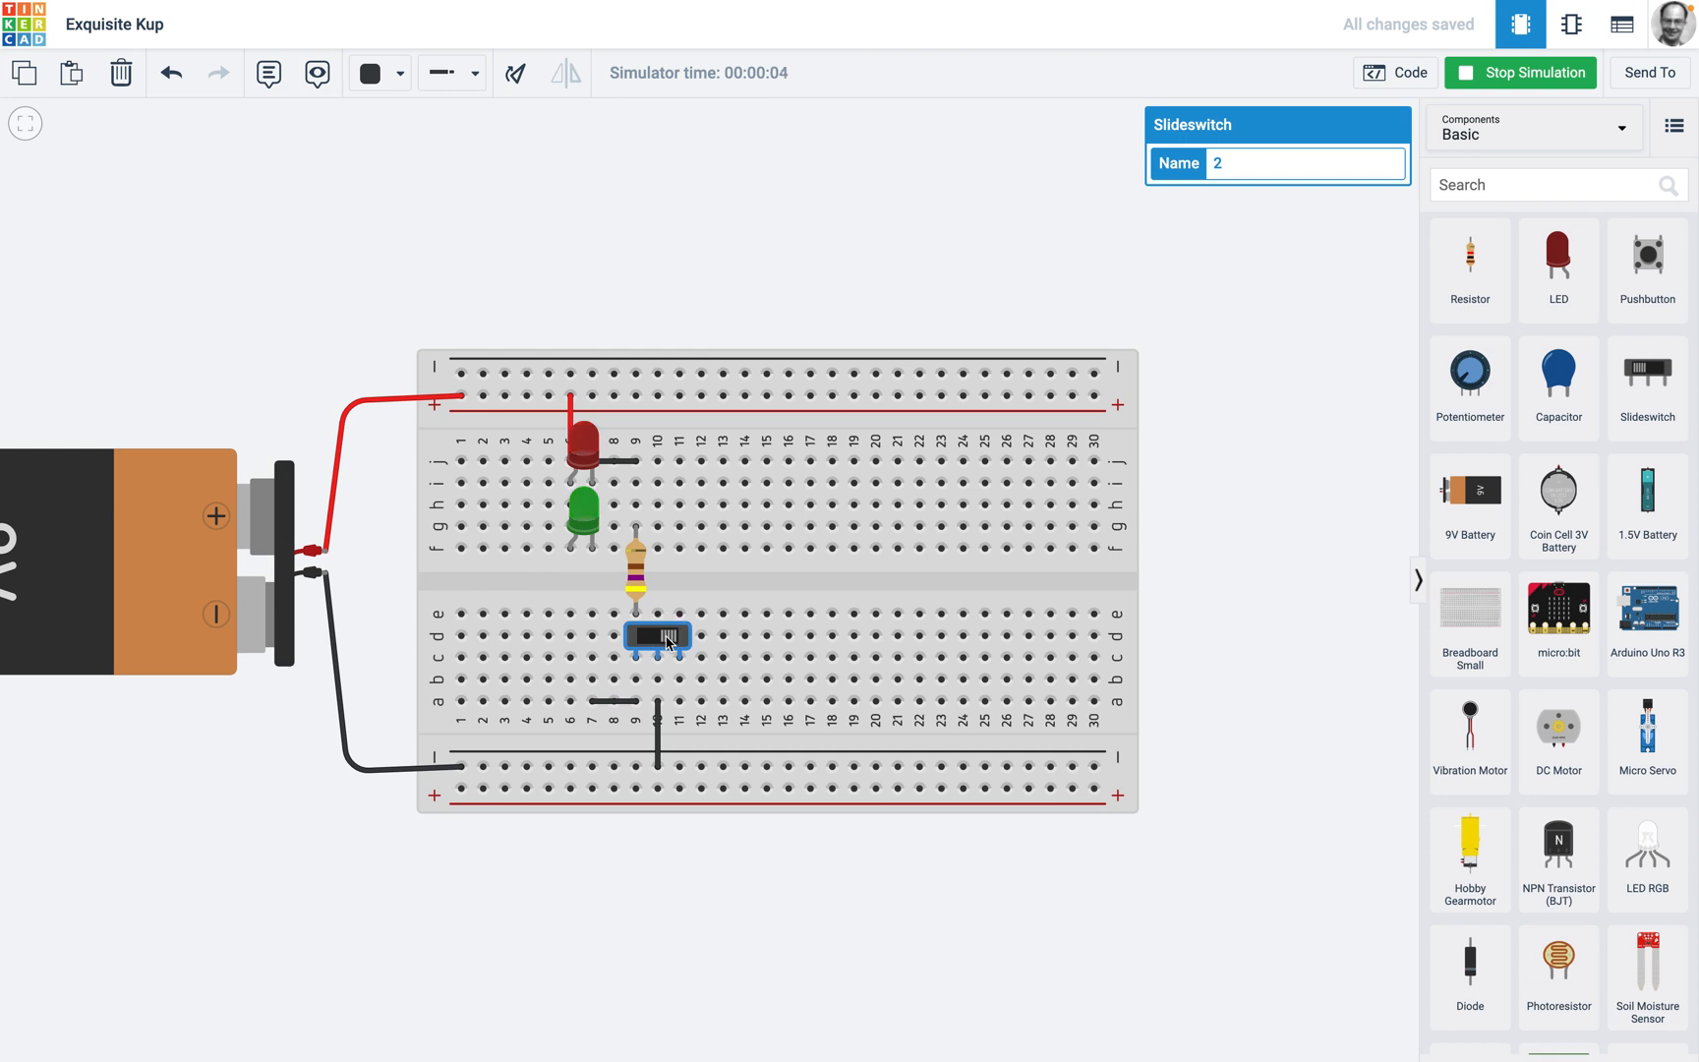
pyautogui.click(666, 646)
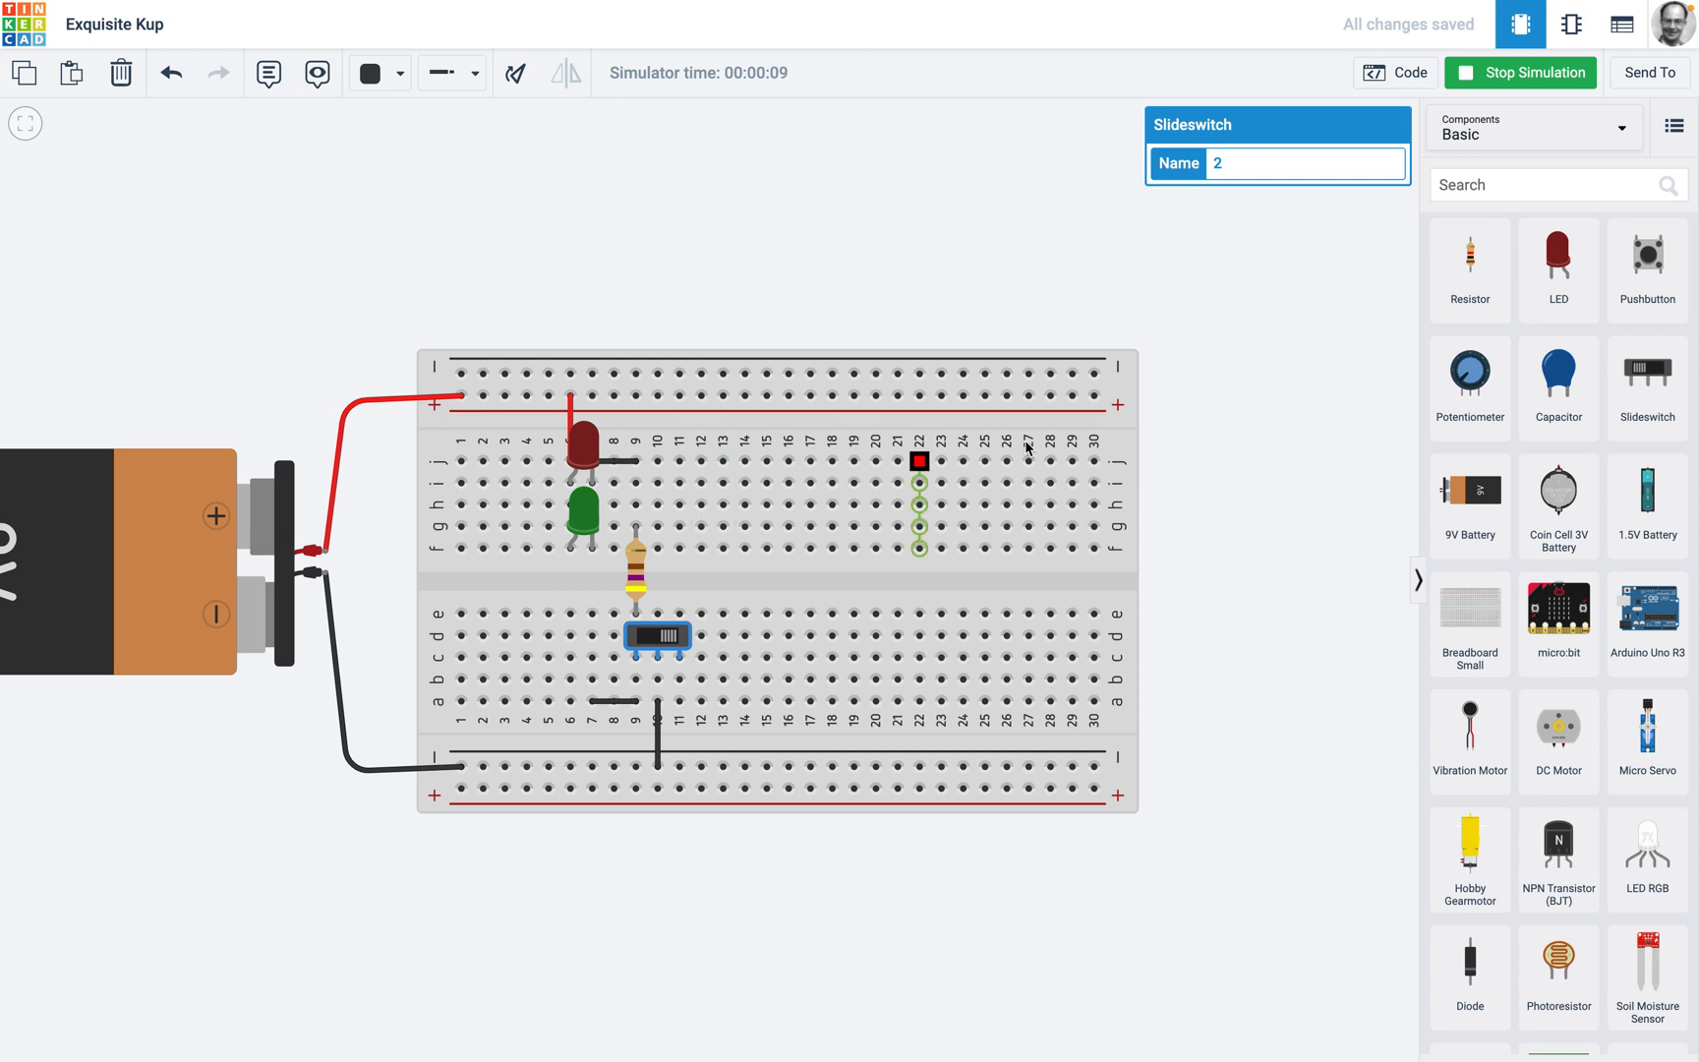
pyautogui.click(1017, 339)
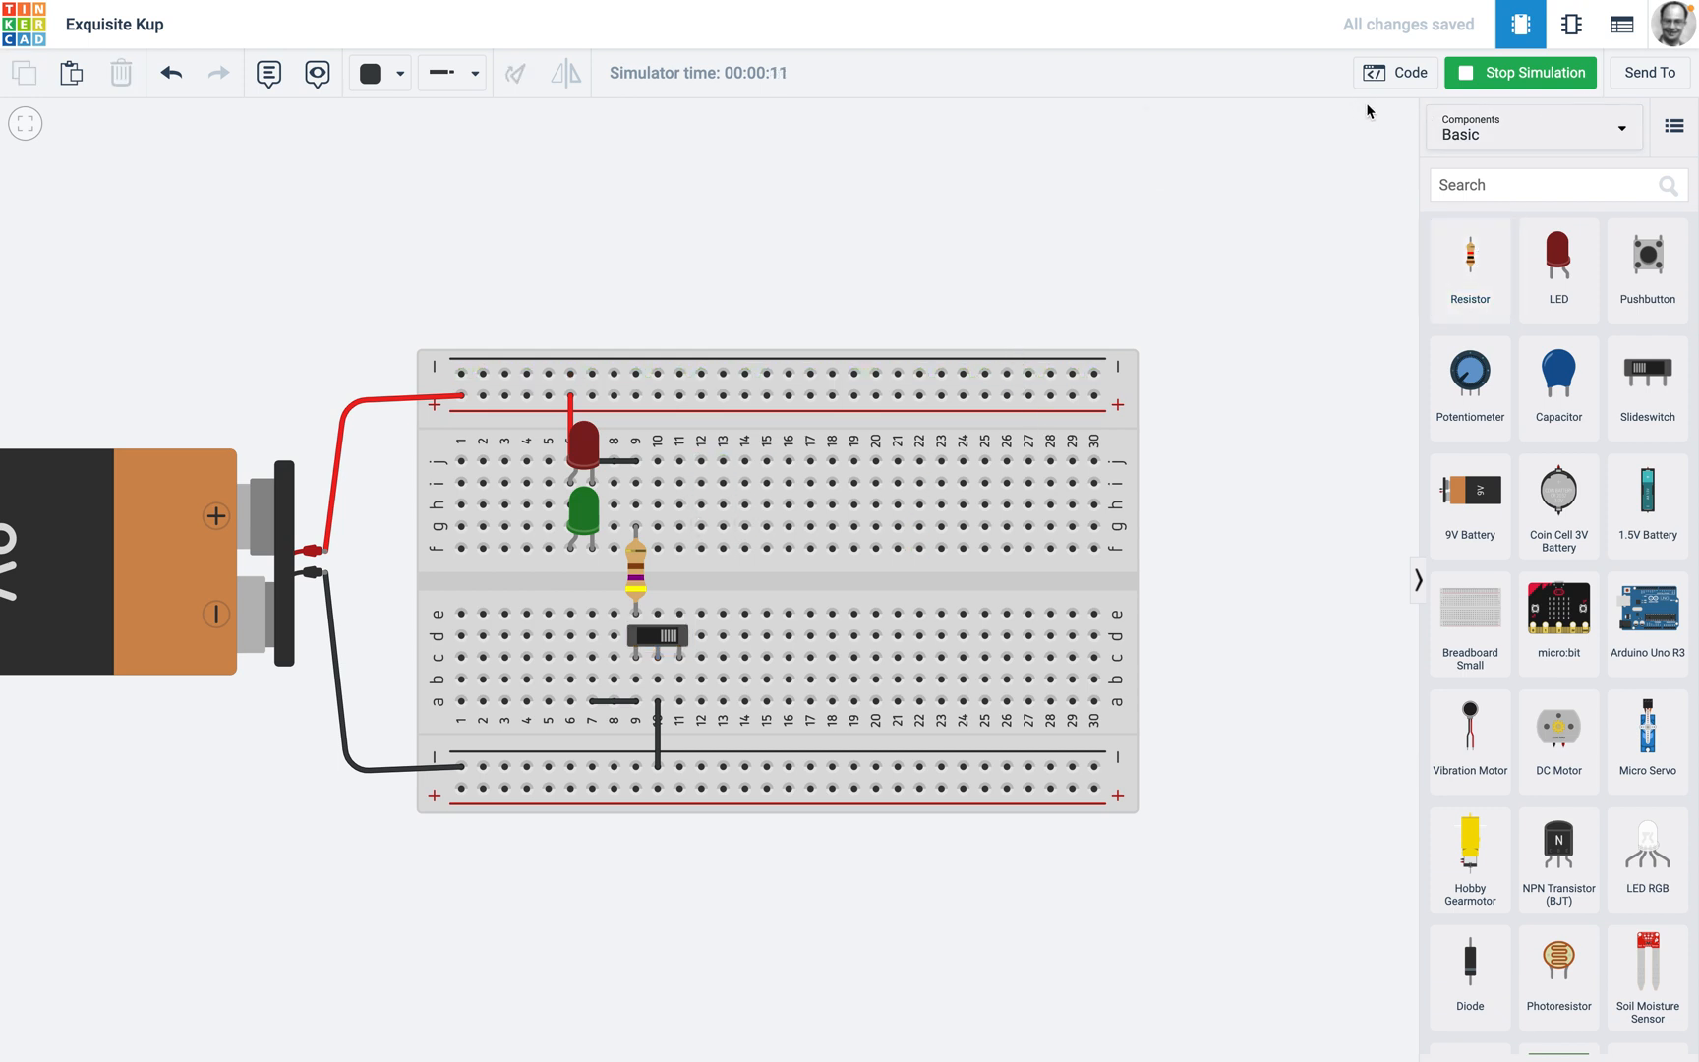
pyautogui.click(1544, 74)
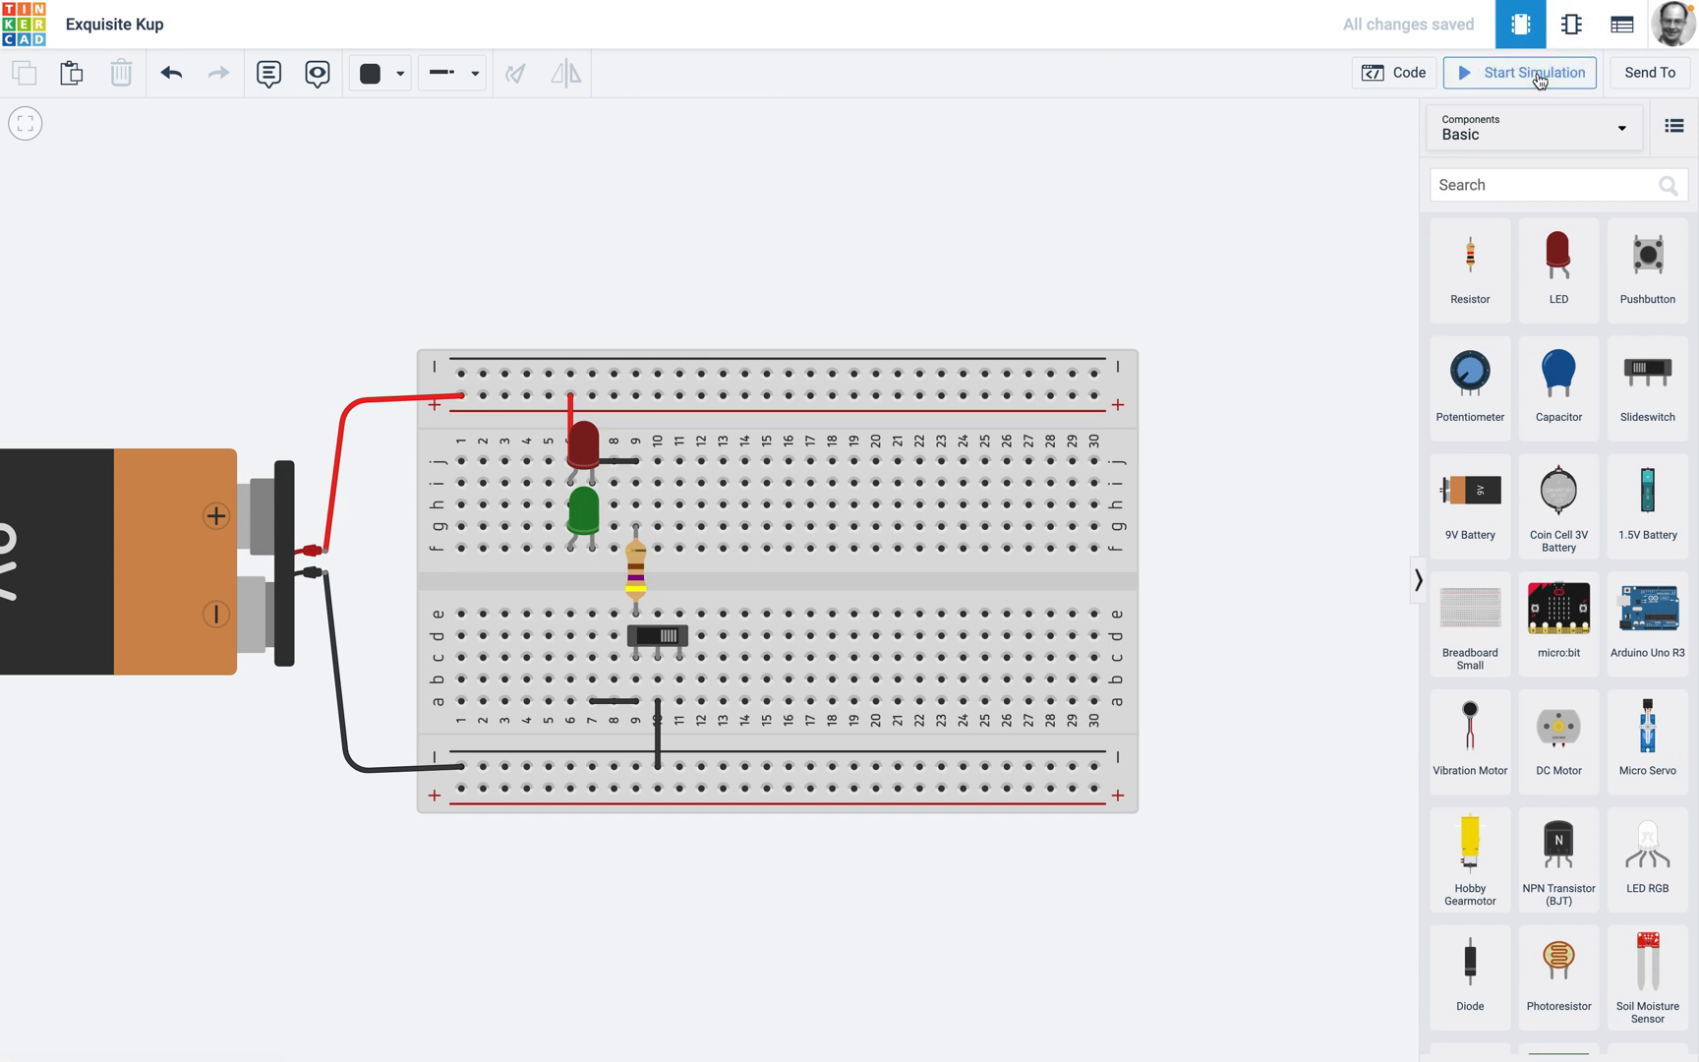
# - Examine the circuit's schematic view, including how the switch, resistor, battery and two LEDs are connected
pyautogui.click(1572, 36)
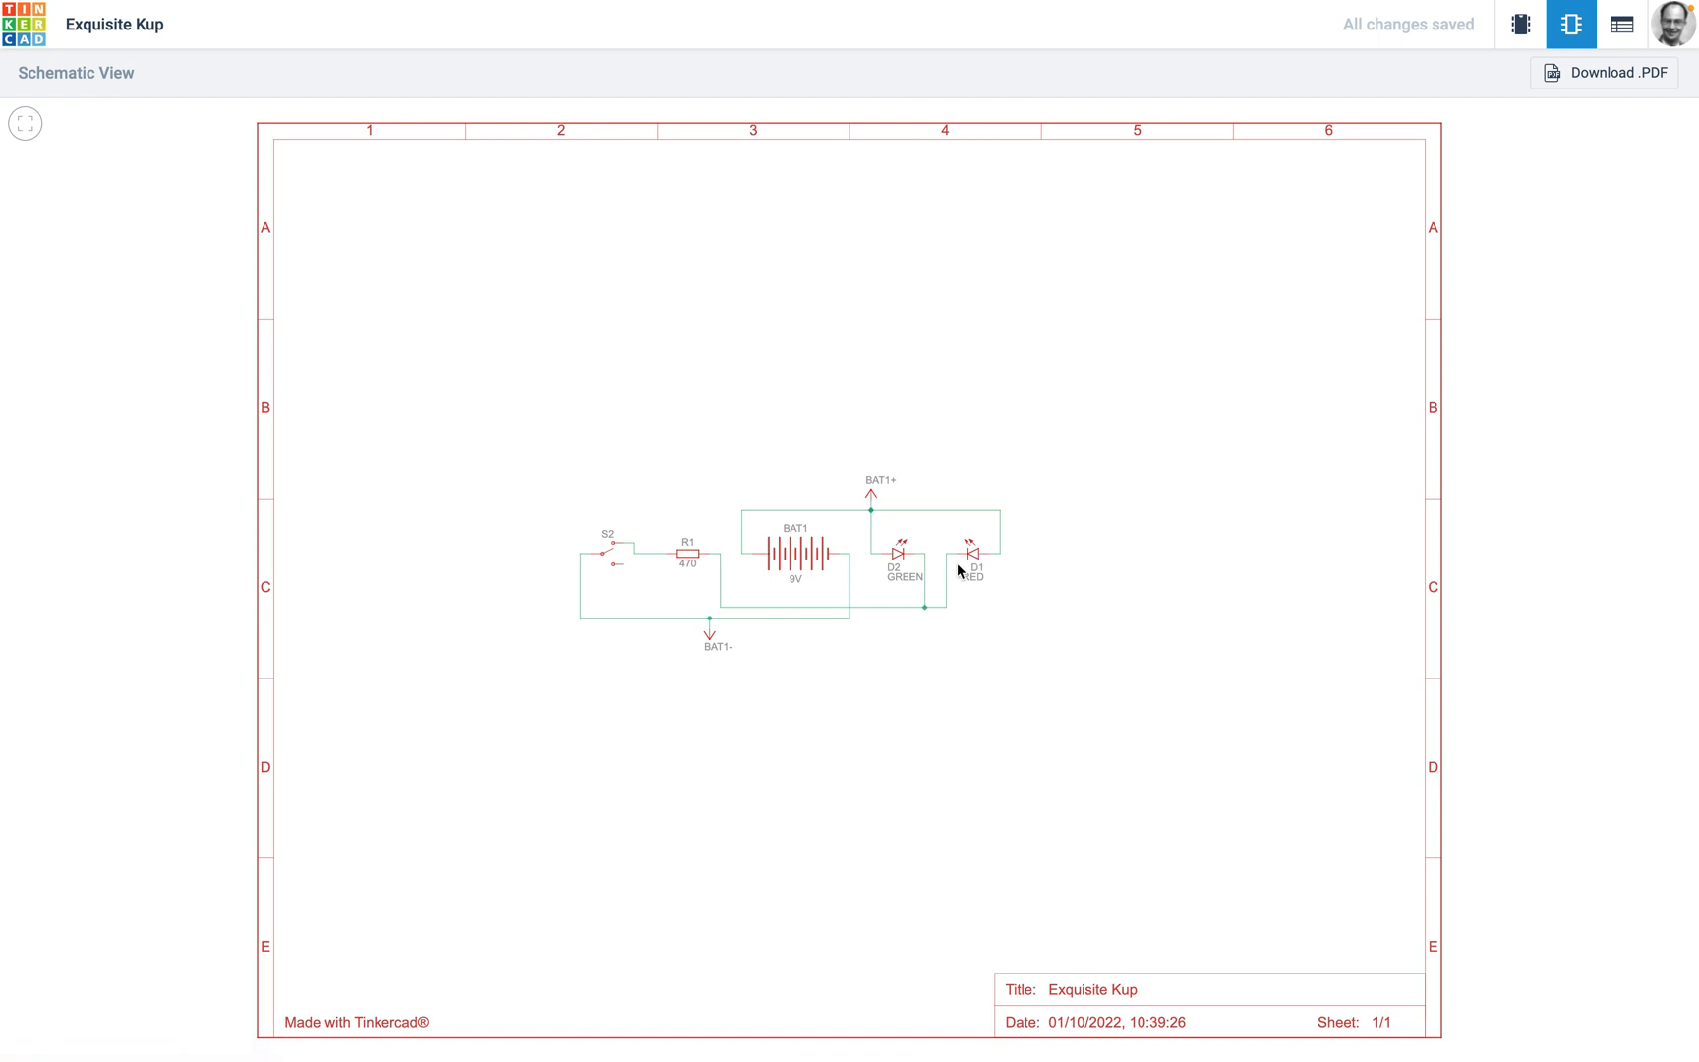
pyautogui.scroll(5, 956, 562)
pyautogui.scroll(-3, 957, 563)
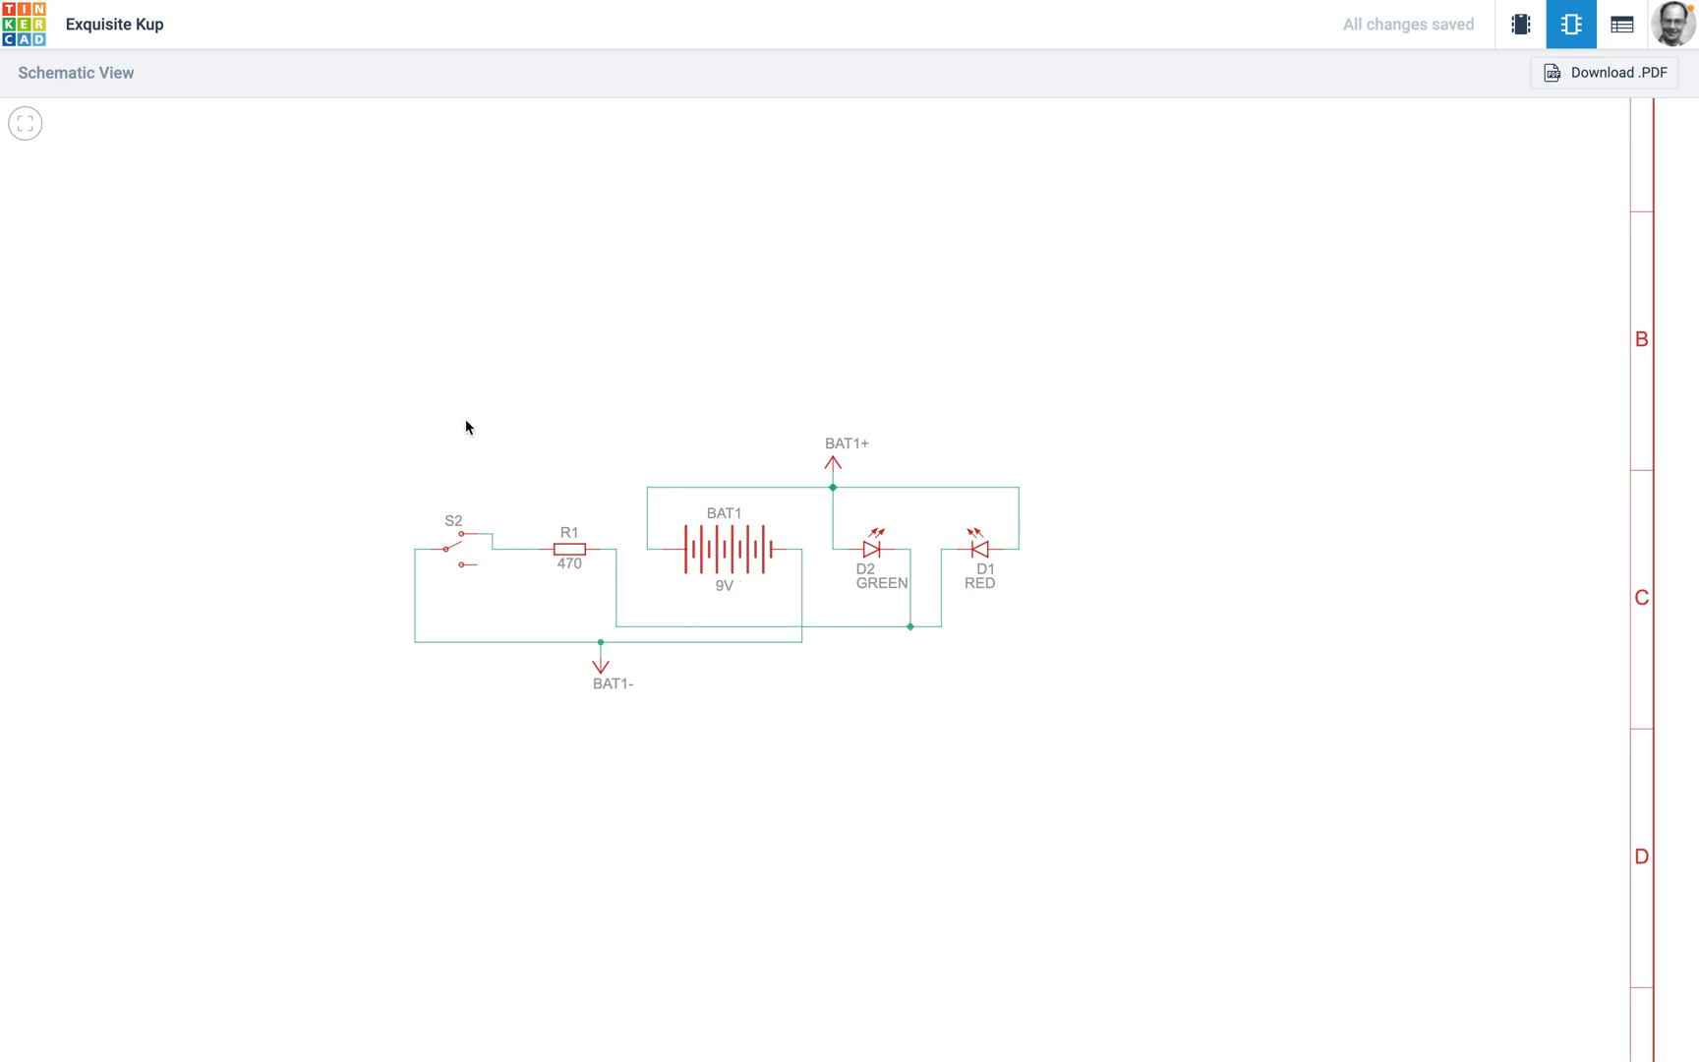
pyautogui.moveTo(406, 390); pyautogui.dragTo(1117, 744)
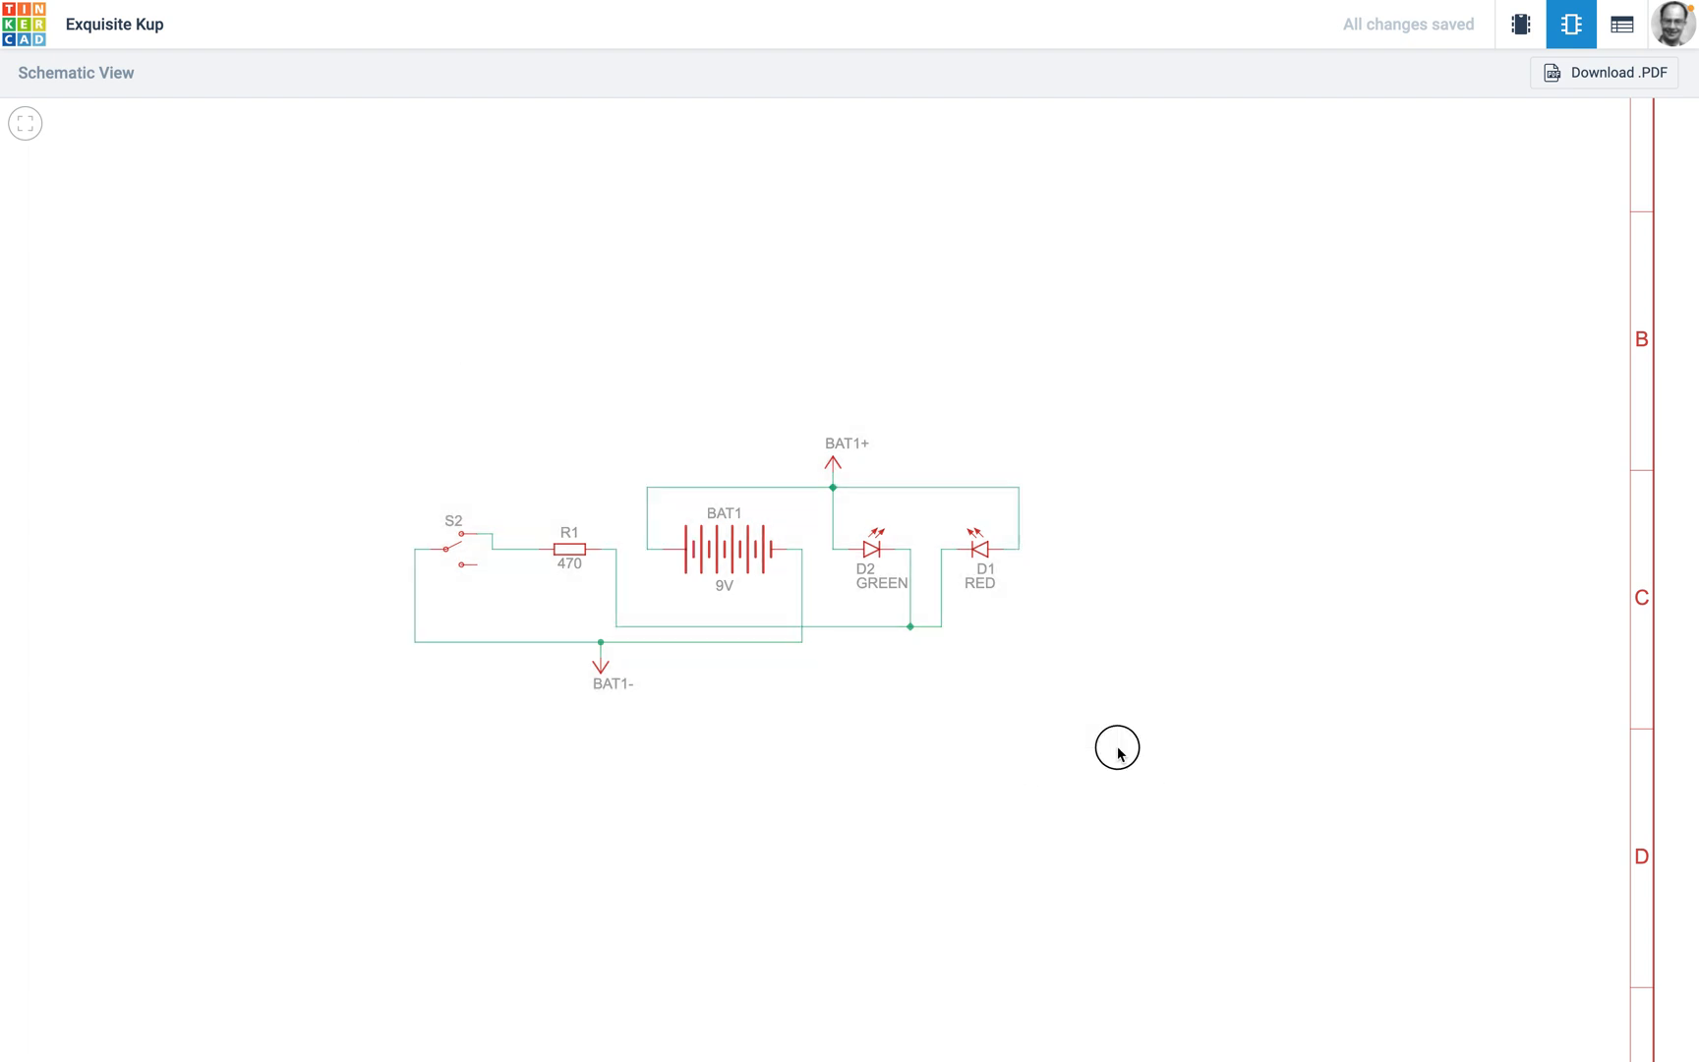